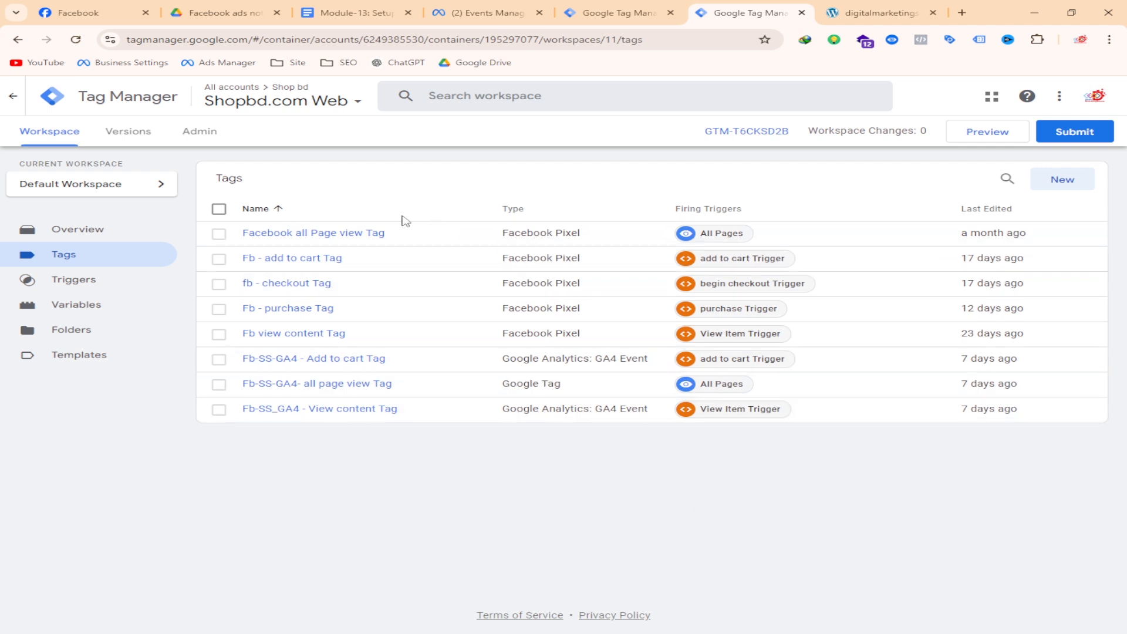
# - Check the tag list and container list of Shopbd.com Server, and return to the Shopbd.com Web container
pyautogui.click(616, 12)
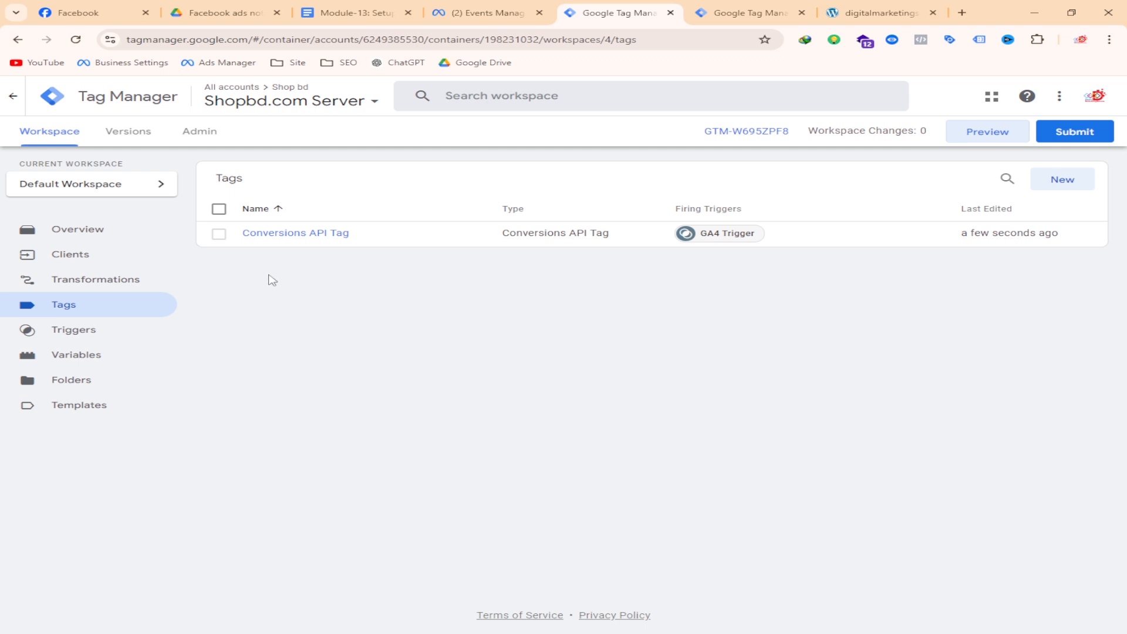
pyautogui.click(309, 108)
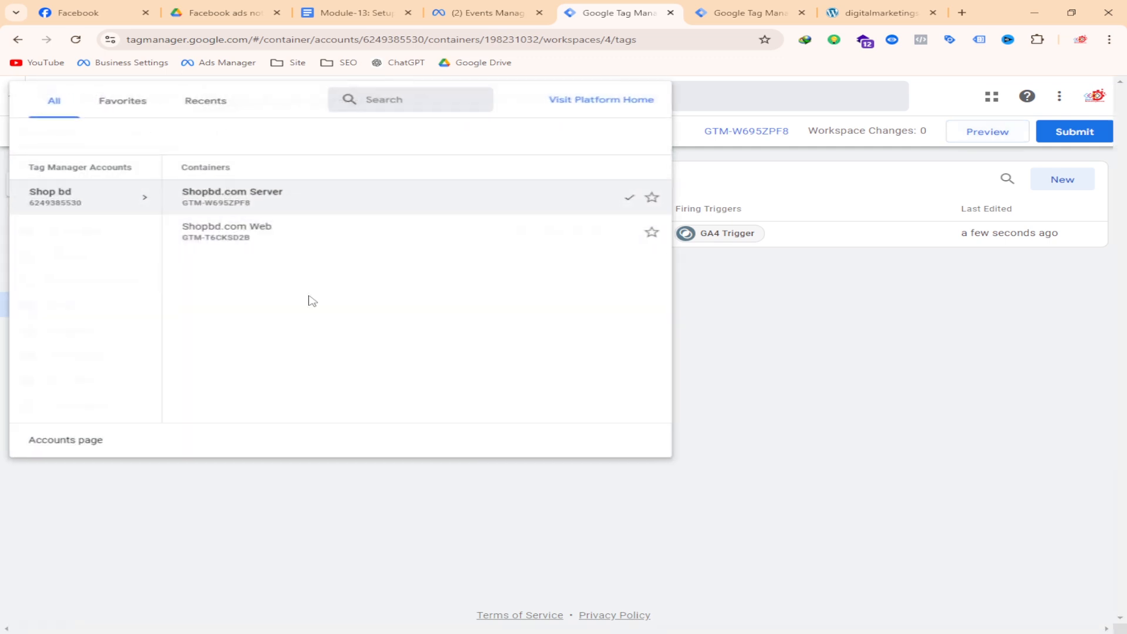
pyautogui.click(366, 520)
pyautogui.click(739, 12)
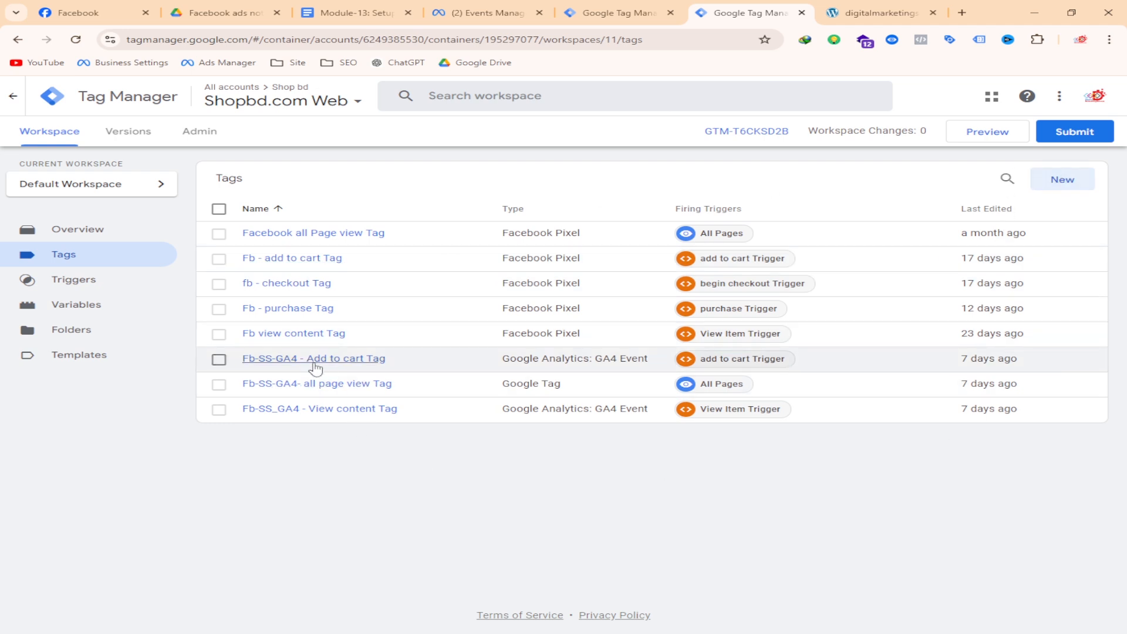
pyautogui.click(219, 359)
pyautogui.click(219, 383)
pyautogui.click(219, 409)
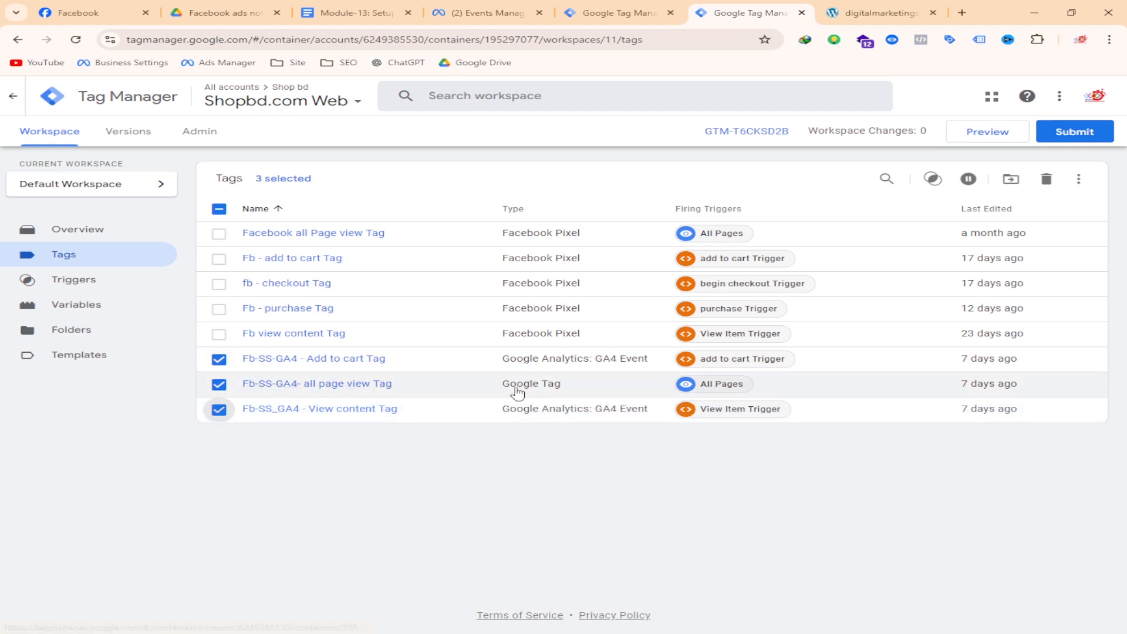
pyautogui.click(219, 359)
pyautogui.click(219, 209)
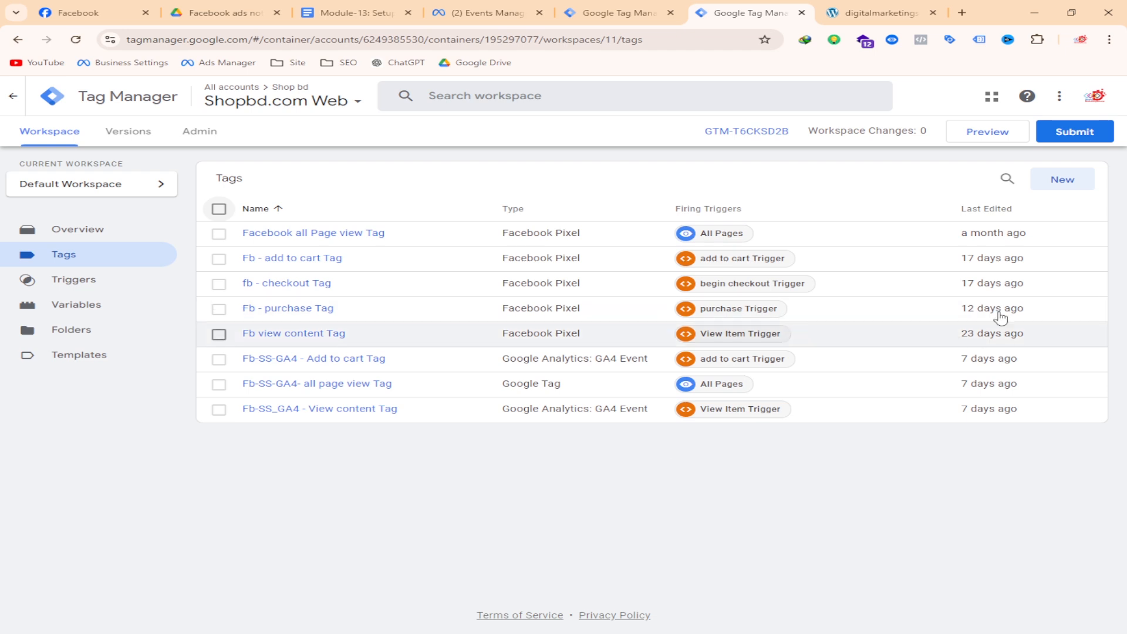
# - Create a new tag in the Shopbd.com Web container with the type Google Analytics: GA4 Event
pyautogui.click(1055, 181)
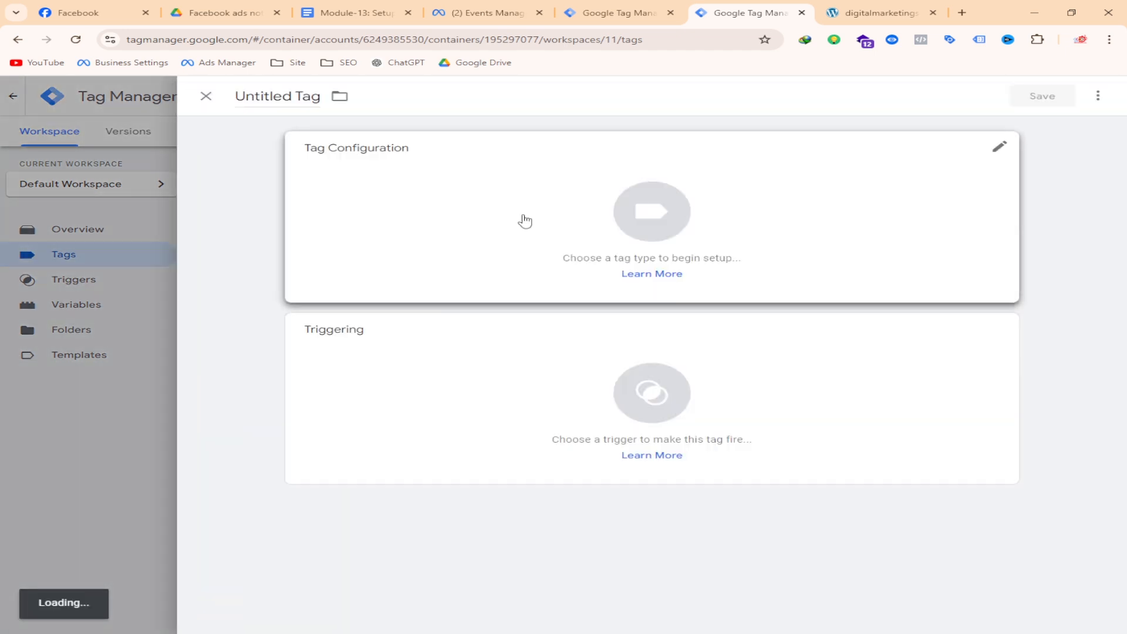
pyautogui.click(522, 219)
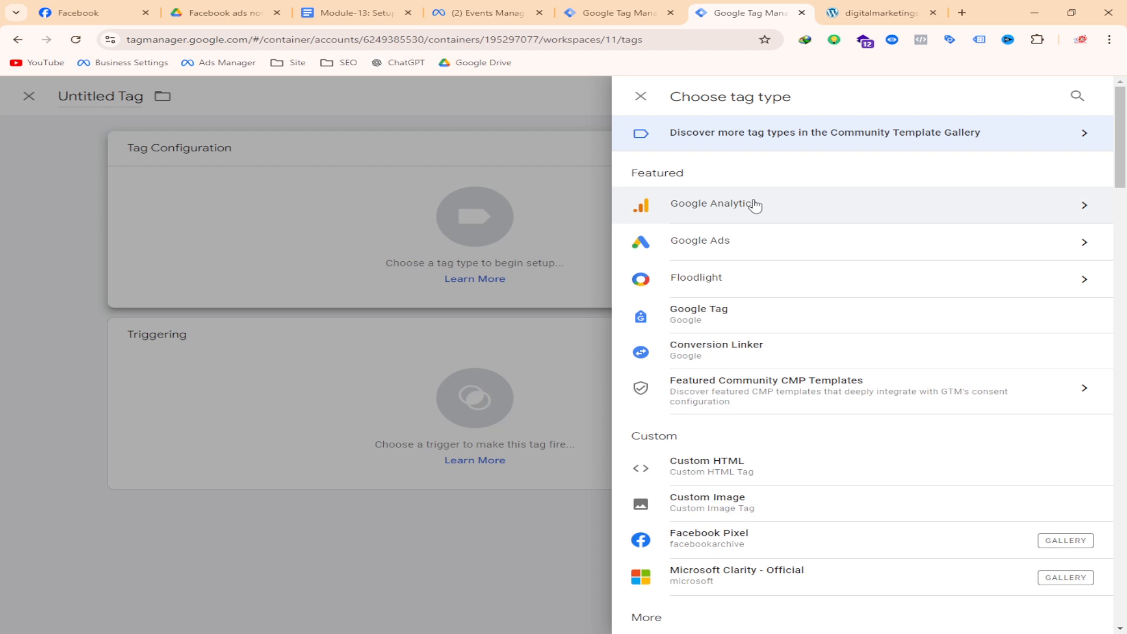
pyautogui.click(752, 203)
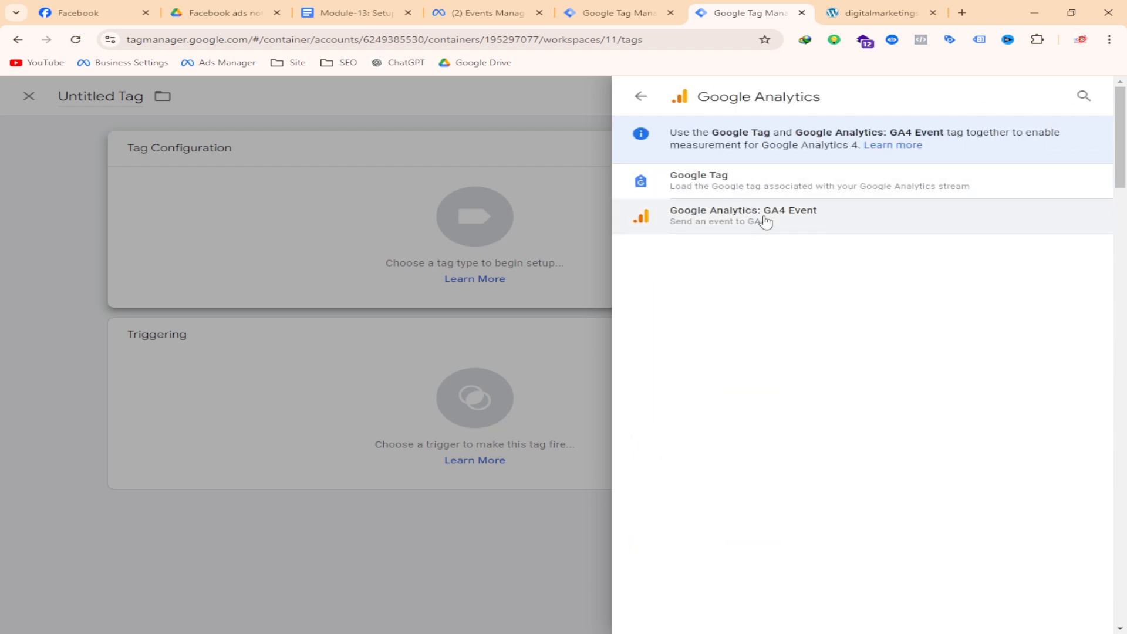
pyautogui.click(766, 222)
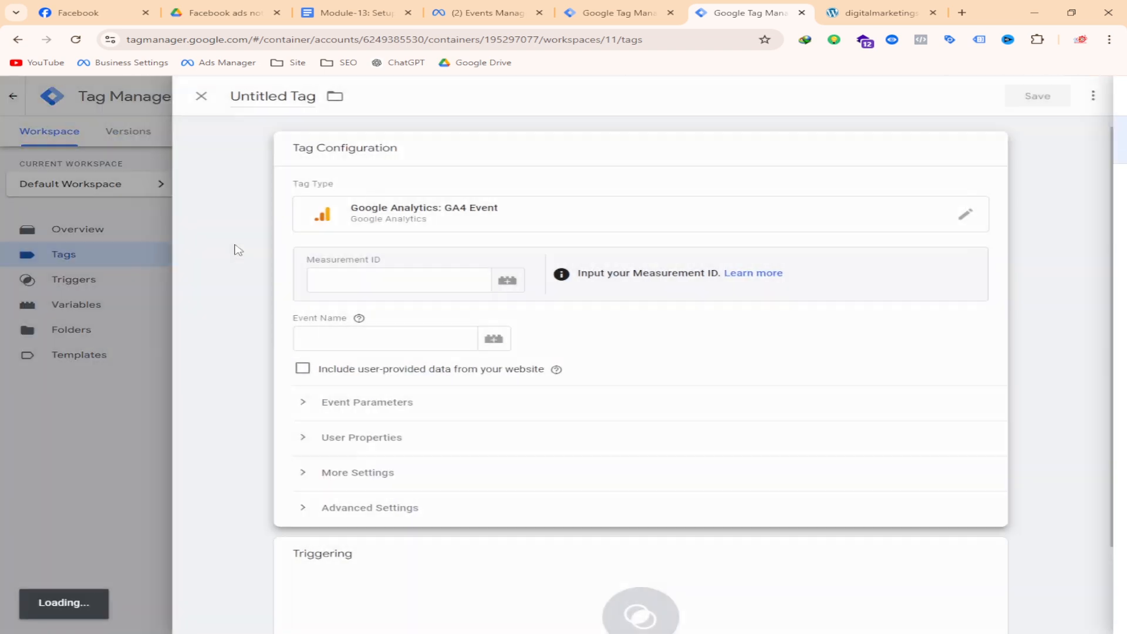
# - Set the new tag's Measurement ID to the GA4 constant variable
pyautogui.click(515, 280)
pyautogui.scroll(-7, 411, 340)
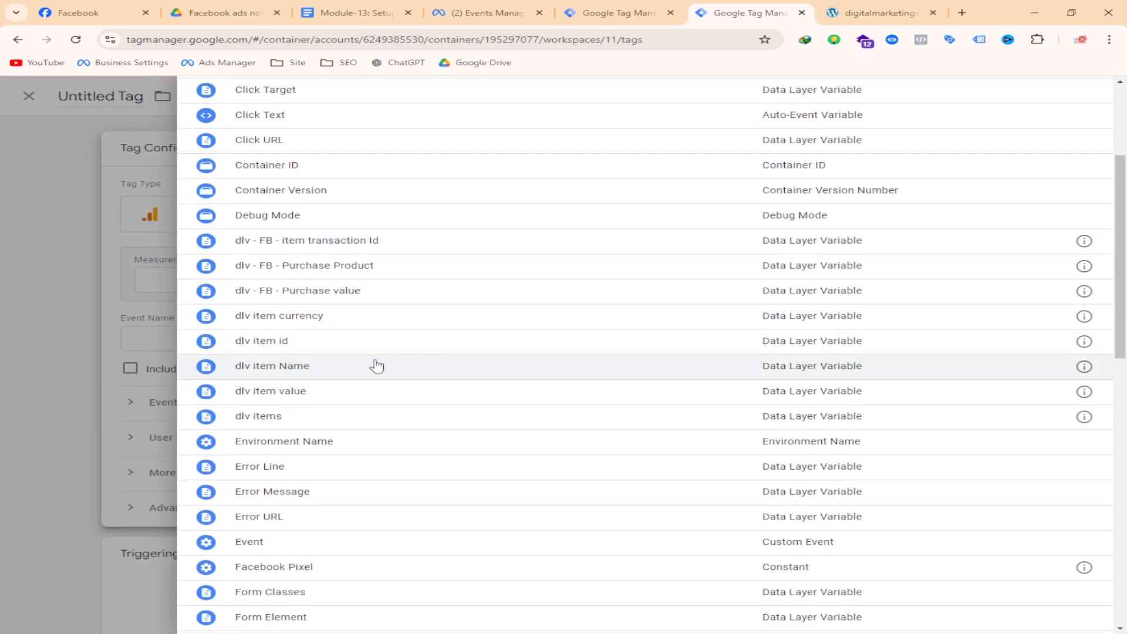
pyautogui.scroll(-2, 383, 342)
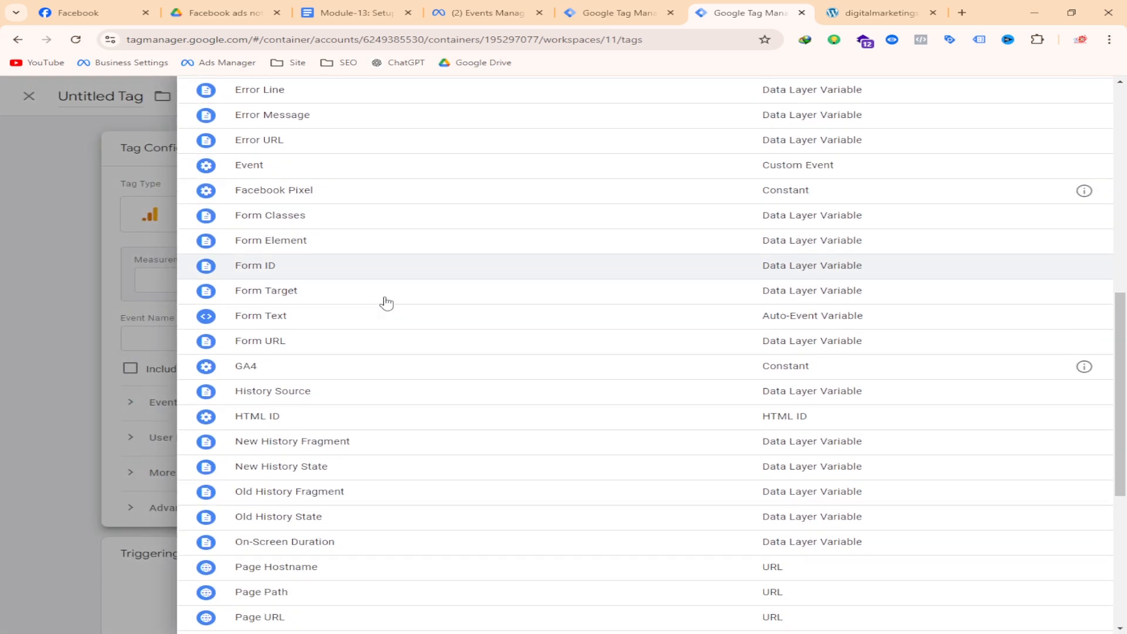
pyautogui.scroll(3, 307, 332)
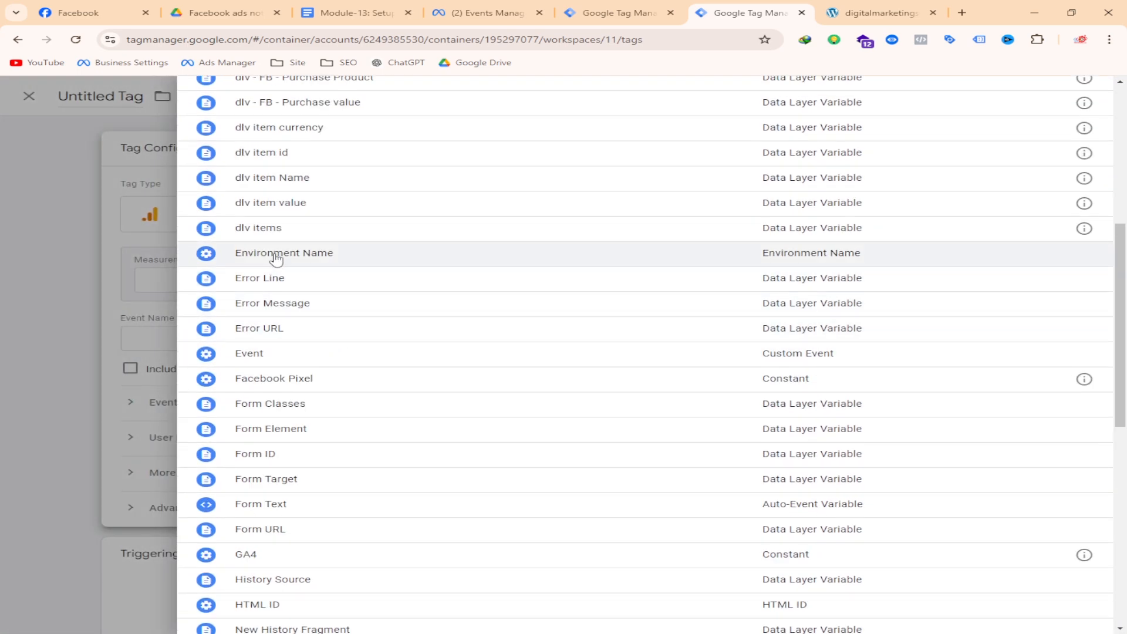
pyautogui.scroll(-9, 323, 251)
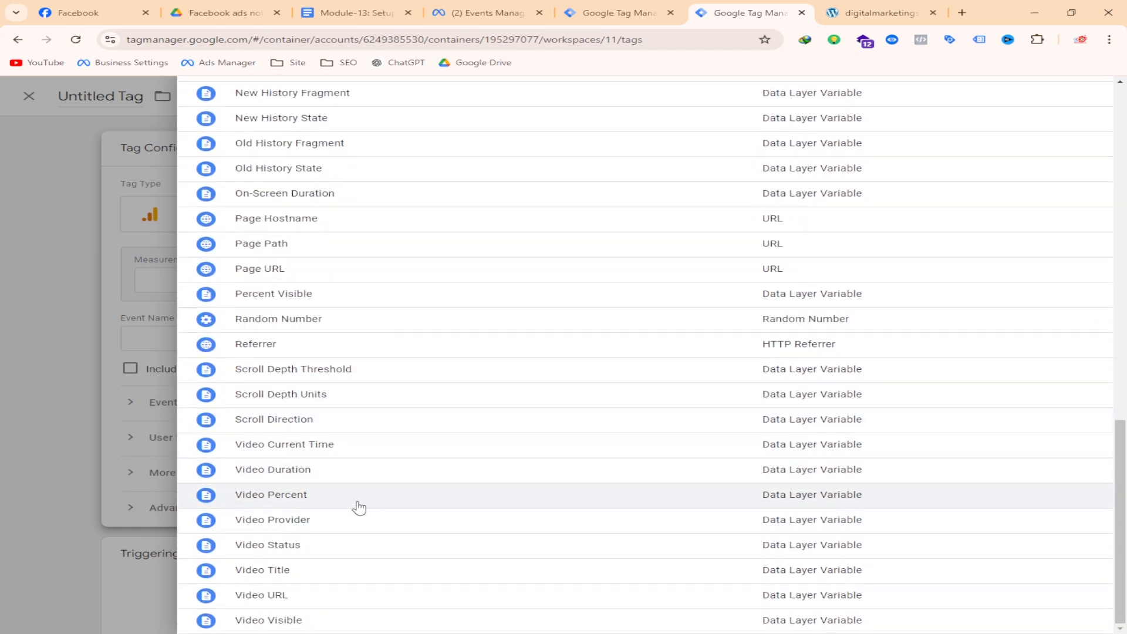
pyautogui.scroll(3, 360, 501)
pyautogui.scroll(2, 350, 487)
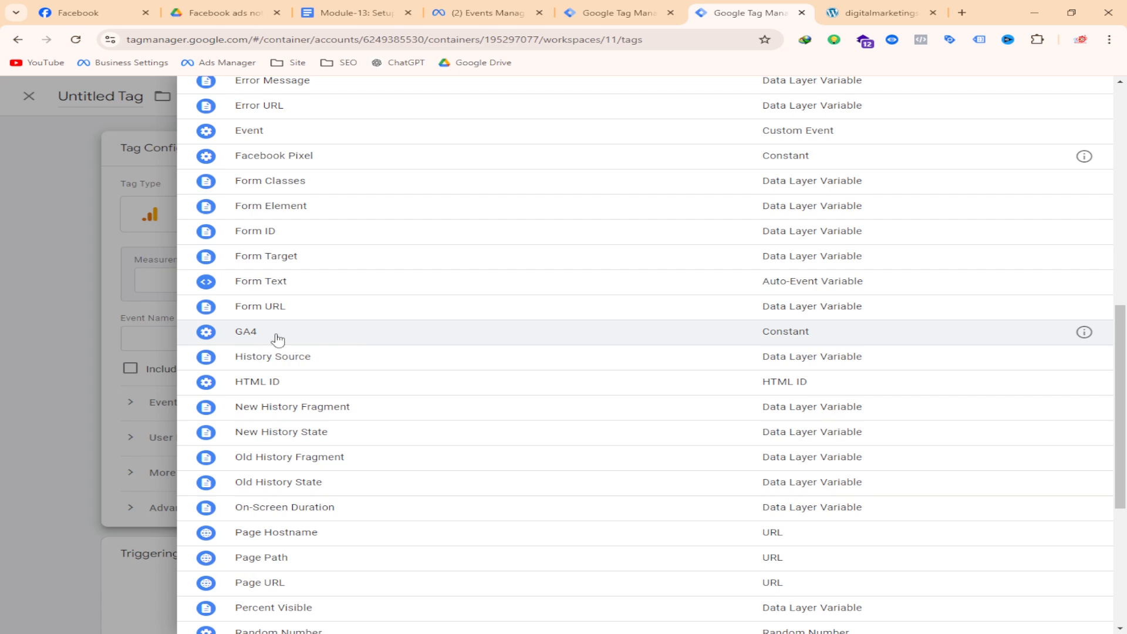
pyautogui.click(308, 335)
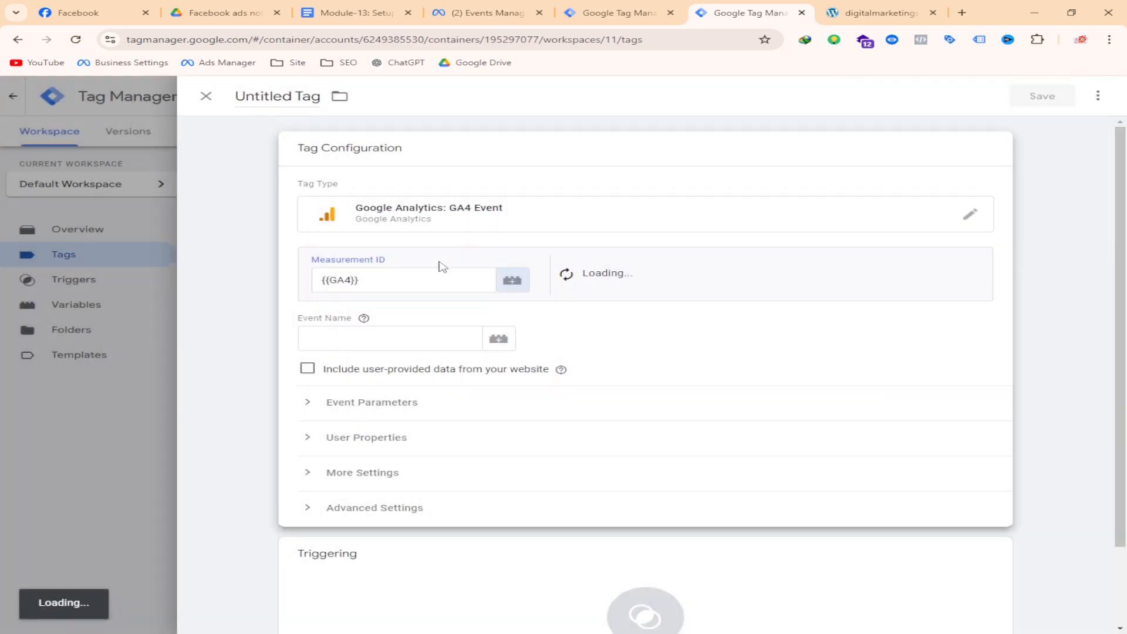
# - Copy begin_checkout from the checkout event section of the Module-13 Google Doc into the tag's Event Name
pyautogui.scroll(-1, 438, 270)
pyautogui.click(362, 278)
pyautogui.click(487, 12)
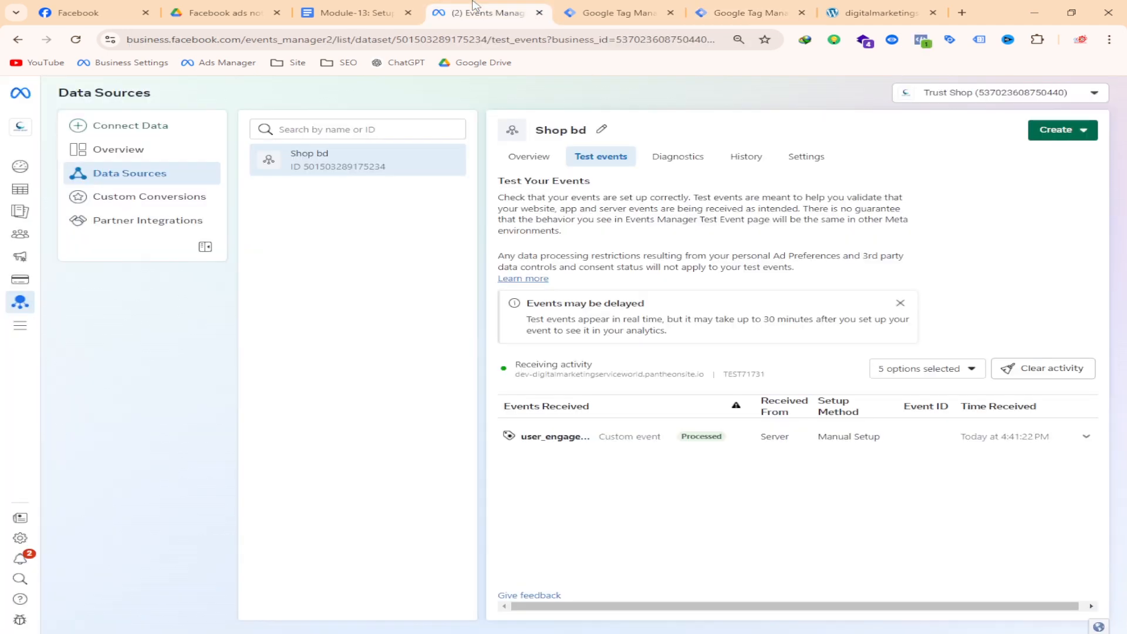
pyautogui.click(376, 12)
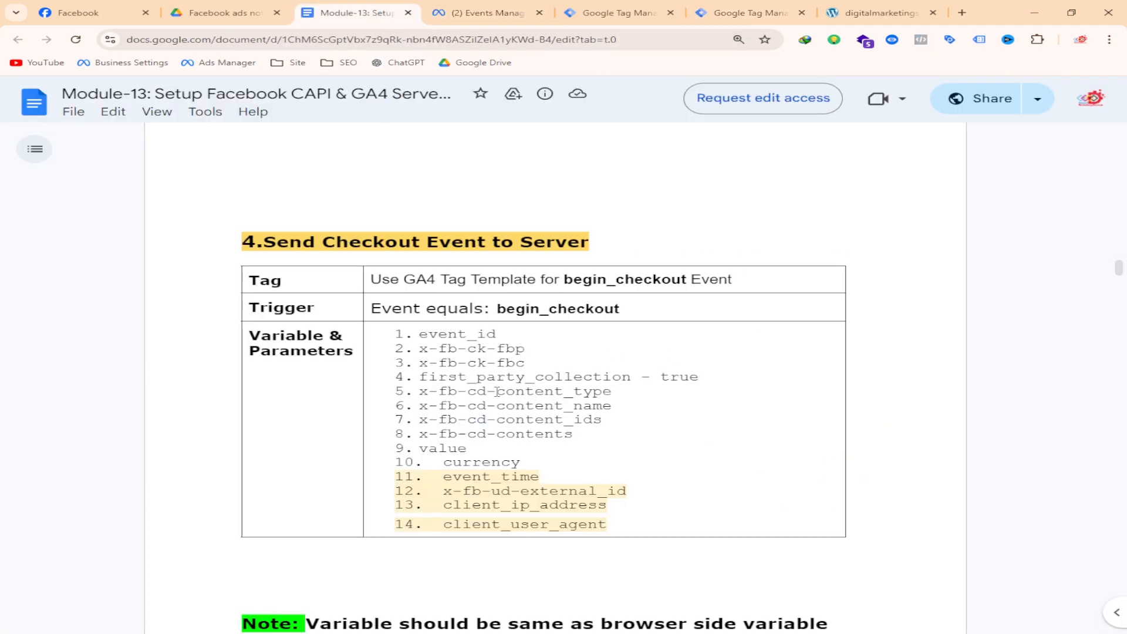
pyautogui.moveTo(624, 309); pyautogui.dragTo(499, 310)
pyautogui.hotkey('ctrl', 'c')
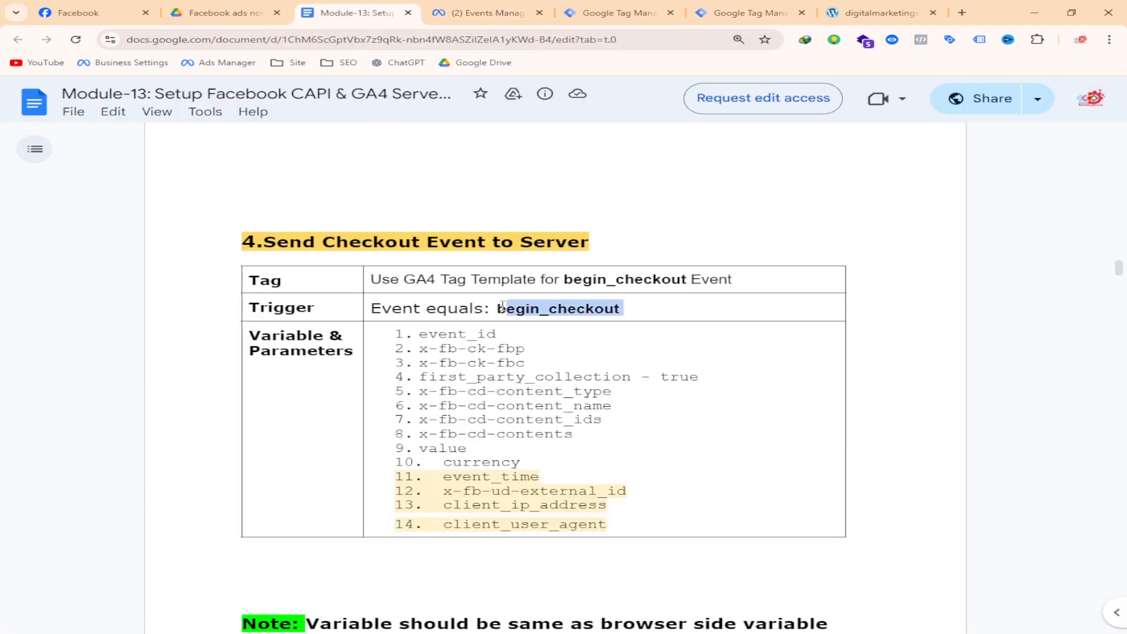
pyautogui.click(749, 12)
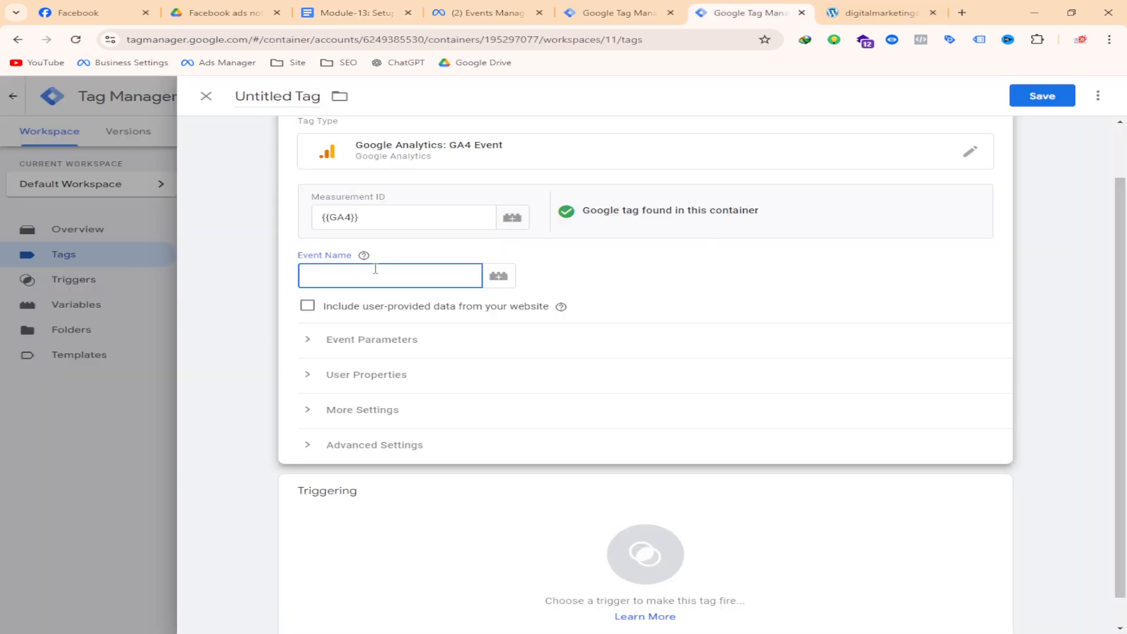
pyautogui.hotkey('ctrl', 'v')
pyautogui.click(621, 274)
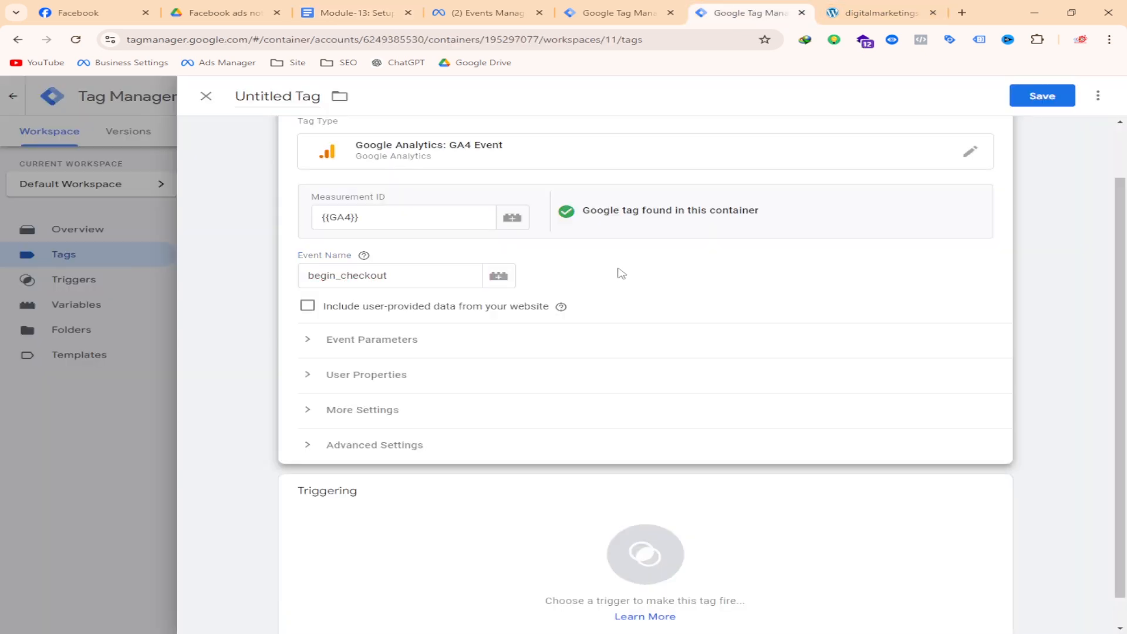
pyautogui.click(417, 275)
# - Expand the tag's Event Parameters and add five empty parameter rows
pyautogui.scroll(-1, 377, 325)
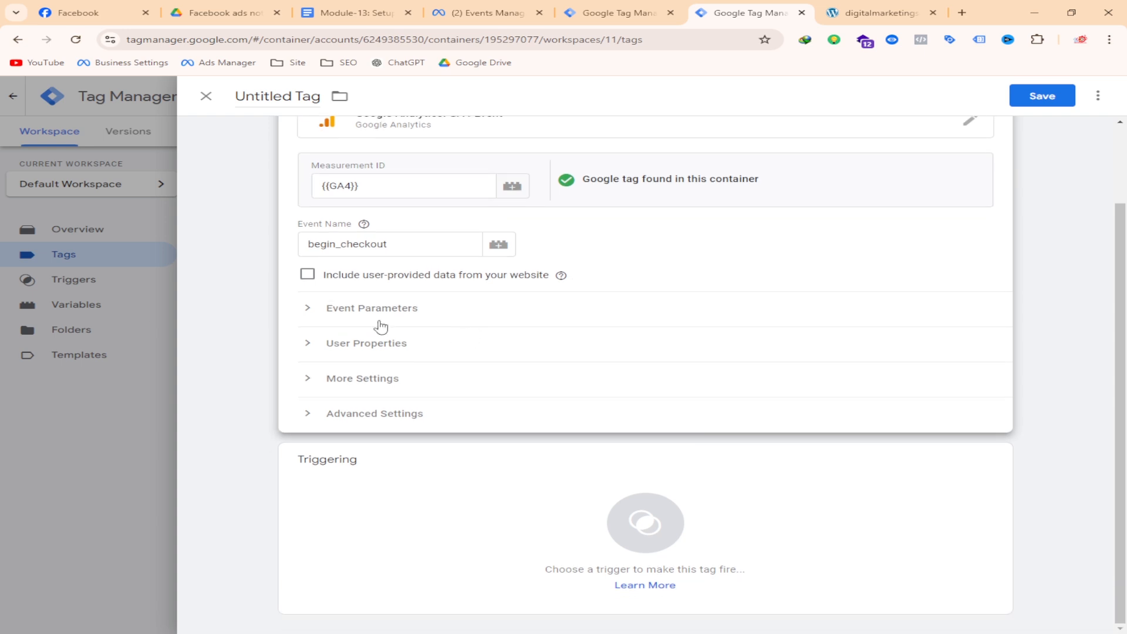
pyautogui.click(358, 311)
pyautogui.click(402, 303)
pyautogui.click(401, 350)
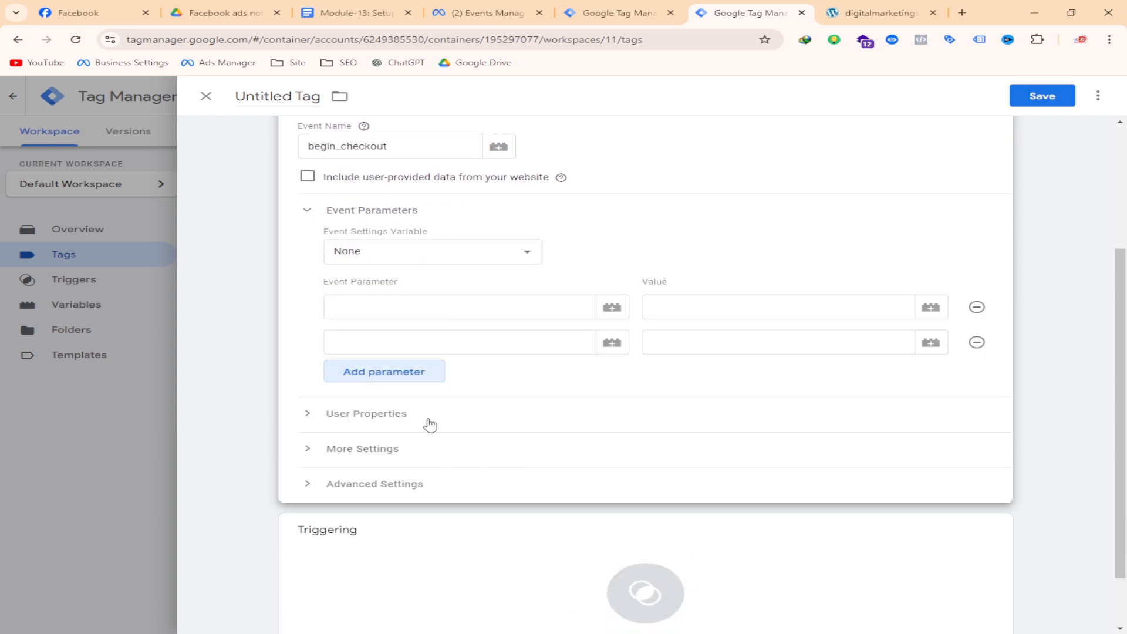
pyautogui.click(417, 381)
pyautogui.click(395, 405)
pyautogui.click(392, 439)
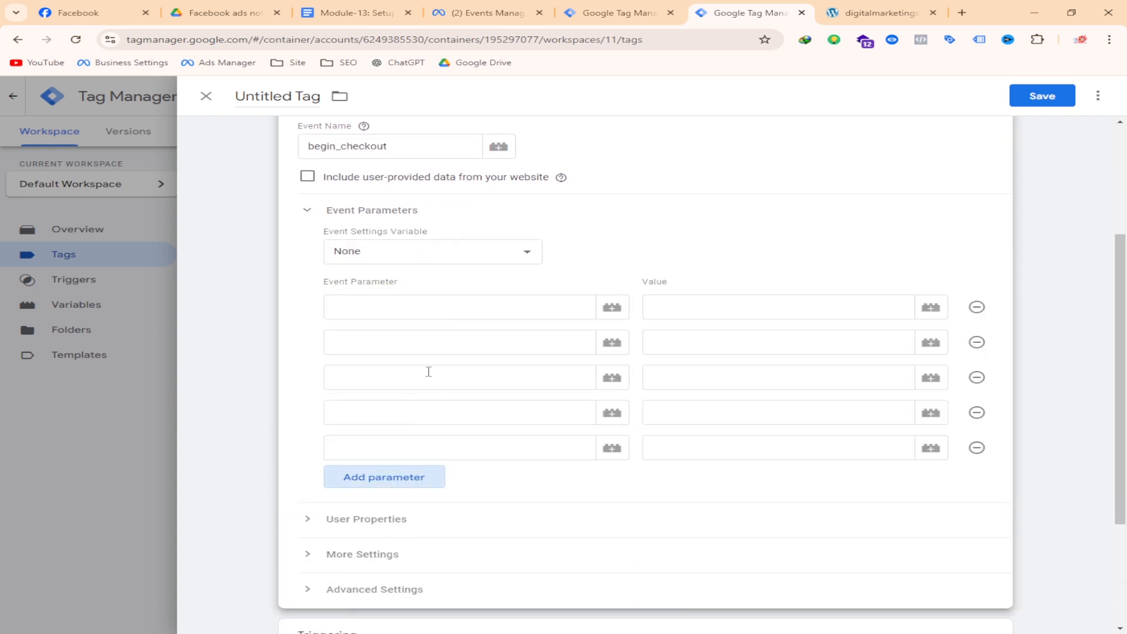
# - Enter x-fb-cd-content_typ as the first event parameter, copied from item 5 of the Module-13 document's checkout parameter list
pyautogui.scroll(-3, 419, 530)
pyautogui.scroll(3, 419, 530)
pyautogui.click(355, 13)
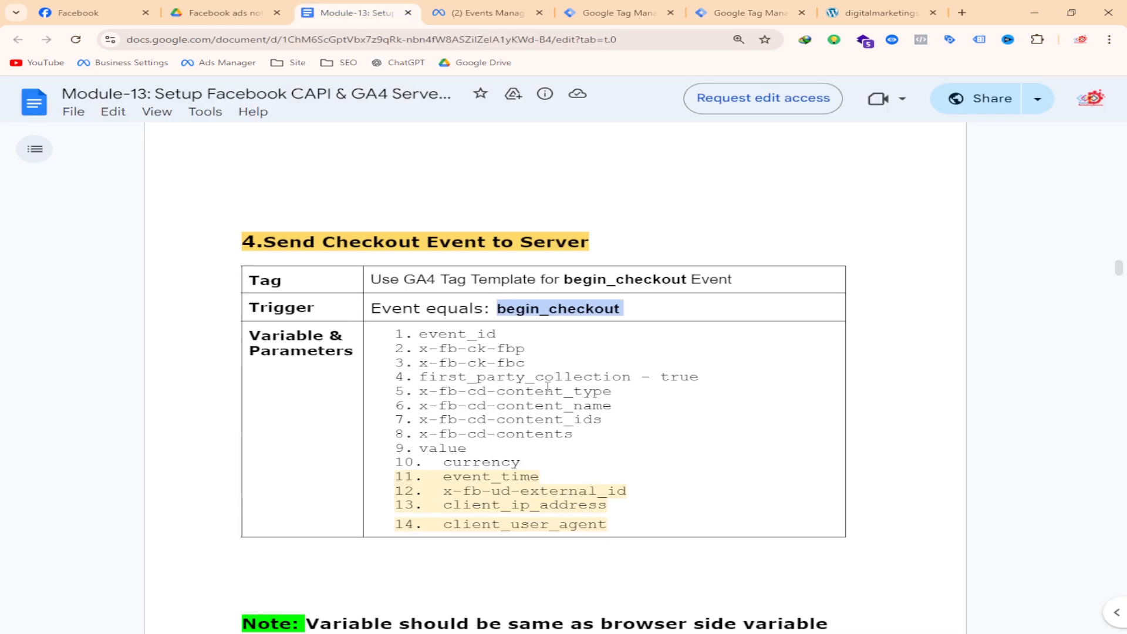
pyautogui.scroll(-2, 520, 266)
pyautogui.click(531, 224)
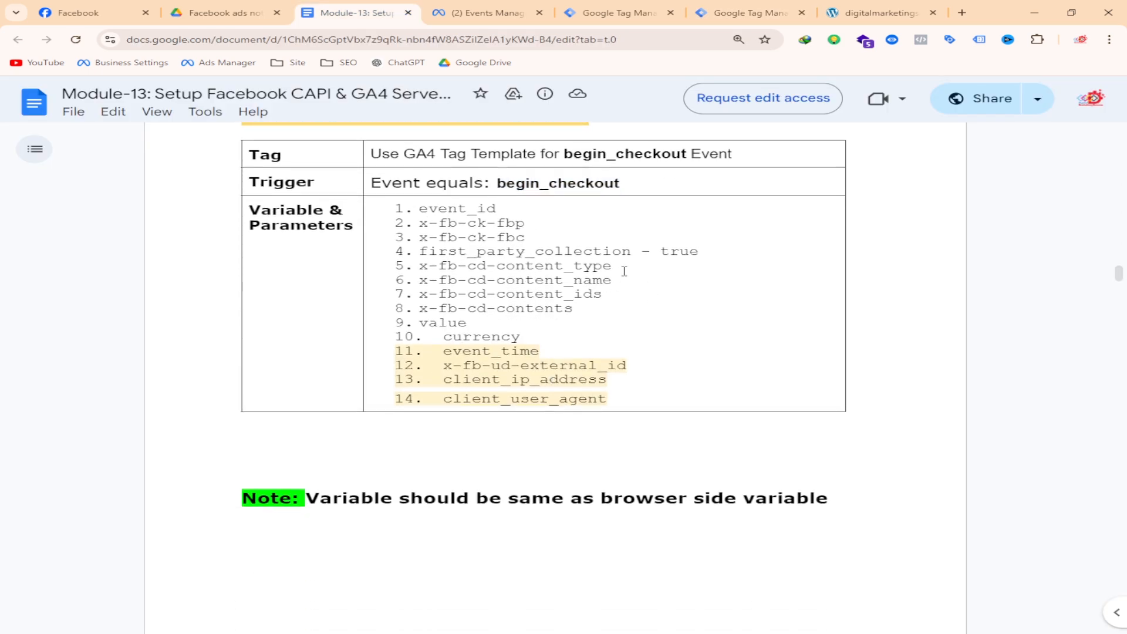
pyautogui.moveTo(602, 267); pyautogui.dragTo(428, 267)
pyautogui.click(758, 13)
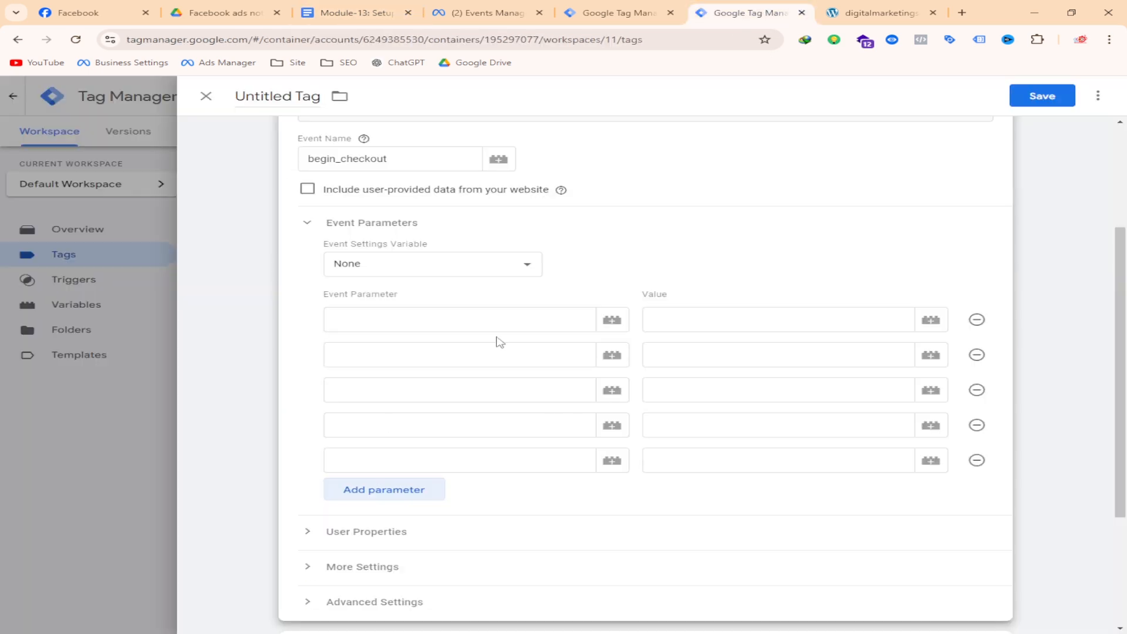
pyautogui.click(370, 320)
pyautogui.write('x-fb-cd-content_typ')
# - Copy x-fb-cd-content_name from the Module-13 document into the second event parameter row
pyautogui.click(392, 350)
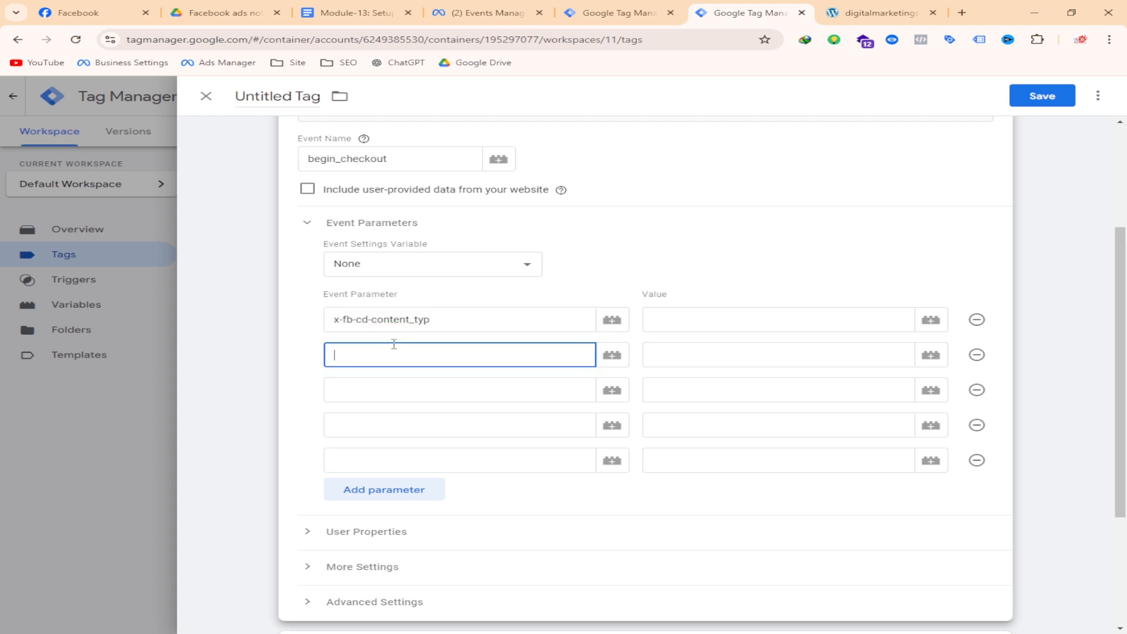
pyautogui.click(393, 8)
pyautogui.moveTo(612, 280); pyautogui.dragTo(421, 275)
pyautogui.hotkey('ctrl', 'c')
pyautogui.click(764, 12)
pyautogui.hotkey('ctrl', 'v')
# - Copy x-fb-cd-content_ids from the Module-13 document into the third event parameter row
pyautogui.click(371, 5)
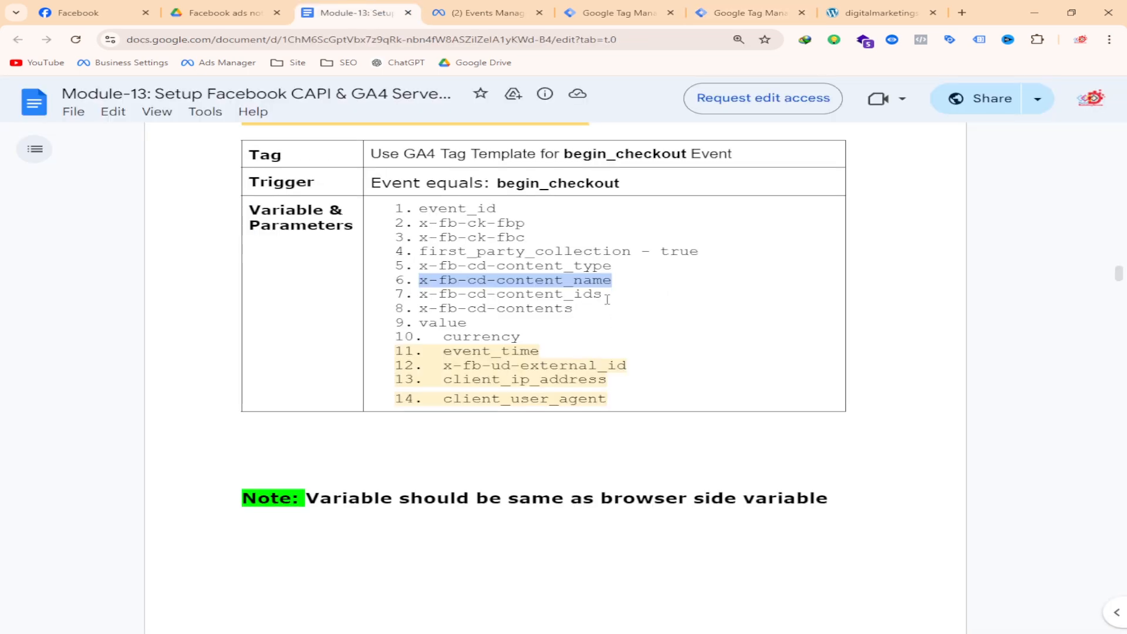
pyautogui.moveTo(605, 294); pyautogui.dragTo(421, 294)
pyautogui.hotkey('ctrl', 'c')
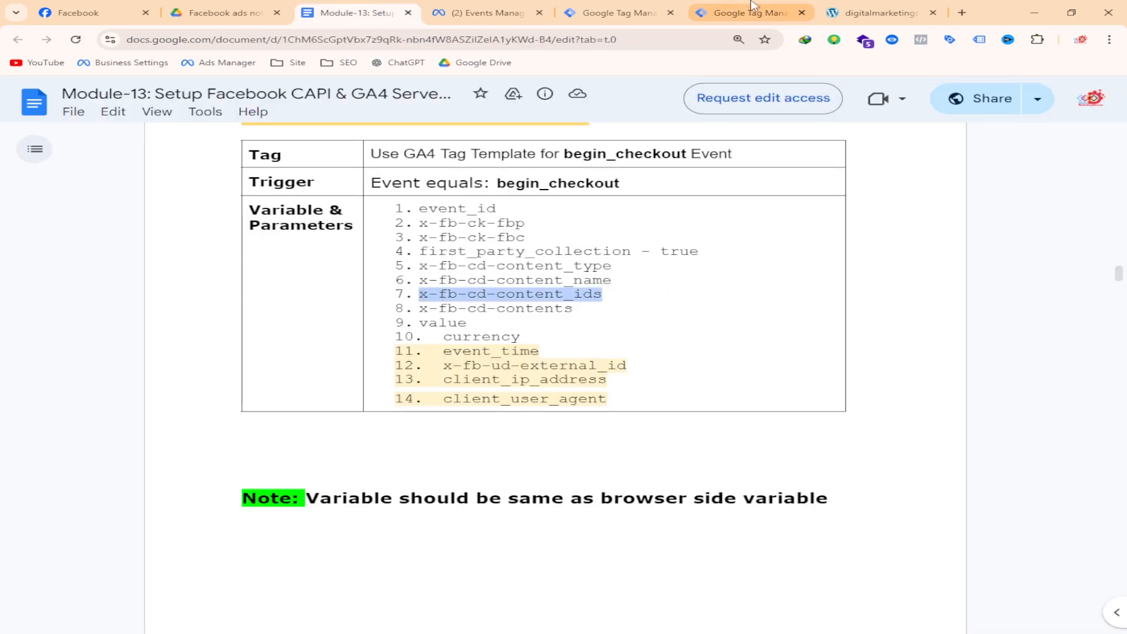
pyautogui.click(745, 12)
pyautogui.click(419, 385)
pyautogui.hotkey('ctrl', 'v')
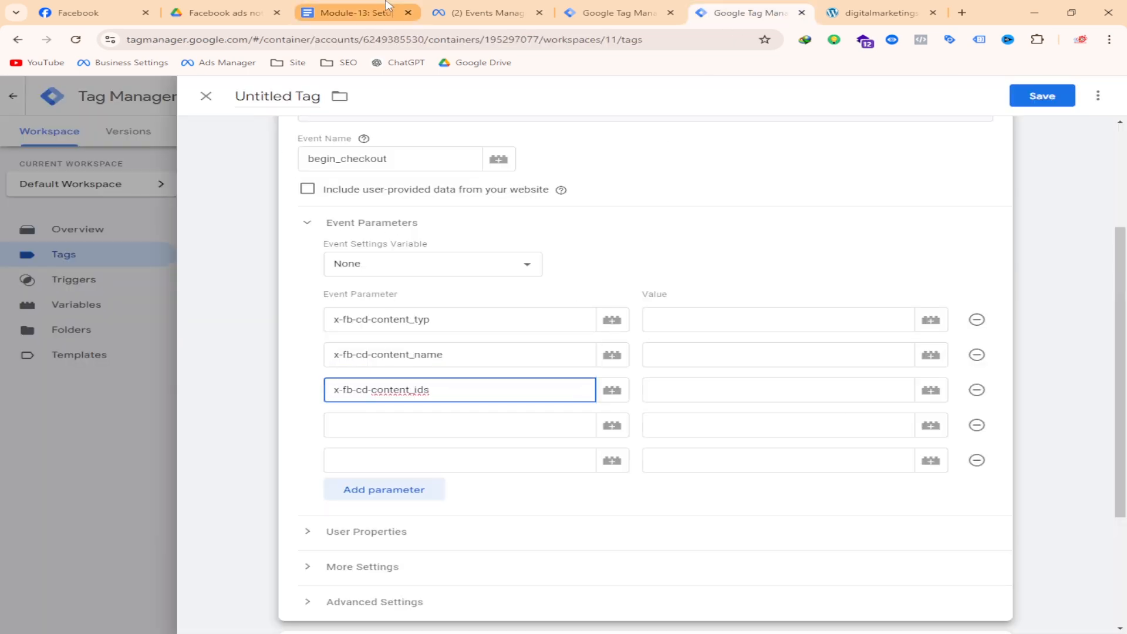
# - Copy x-fb-cd-contents from the Module-13 document into the fourth event parameter row
pyautogui.click(369, 9)
pyautogui.moveTo(585, 309); pyautogui.dragTo(424, 308)
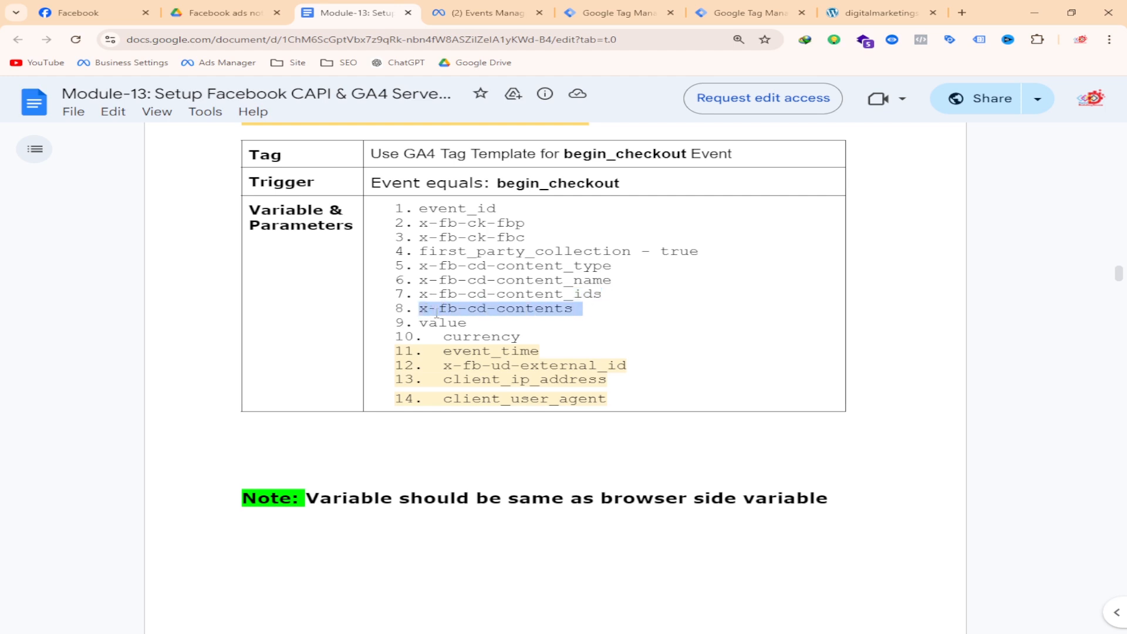
pyautogui.hotkey('ctrl', 'c')
pyautogui.click(746, 12)
pyautogui.click(418, 422)
pyautogui.hotkey('ctrl', 'v')
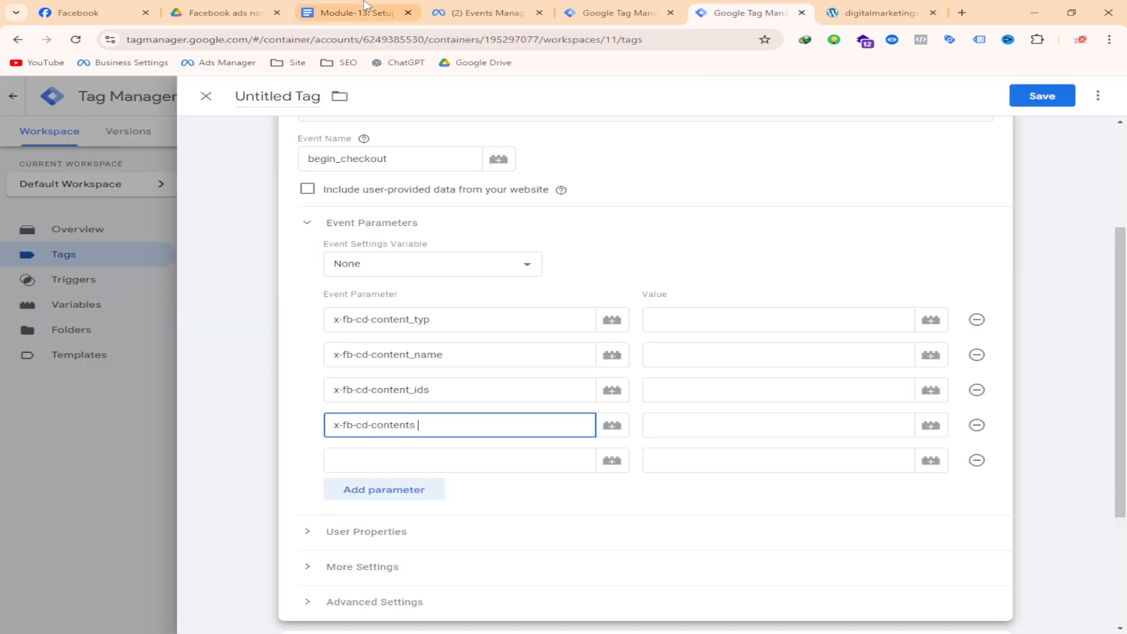
# - Copy the parameter name value from the Module-13 document into the fifth event parameter row
pyautogui.click(365, 7)
pyautogui.scroll(-2, 475, 259)
pyautogui.moveTo(480, 196); pyautogui.dragTo(429, 197)
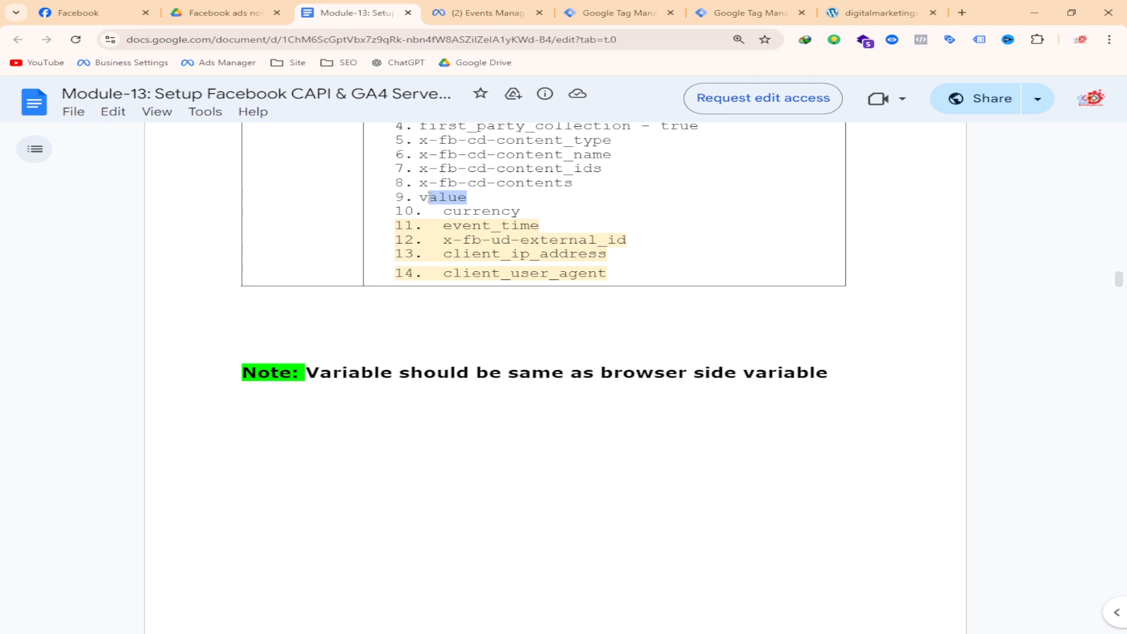
pyautogui.hotkey('ctrl', 'c')
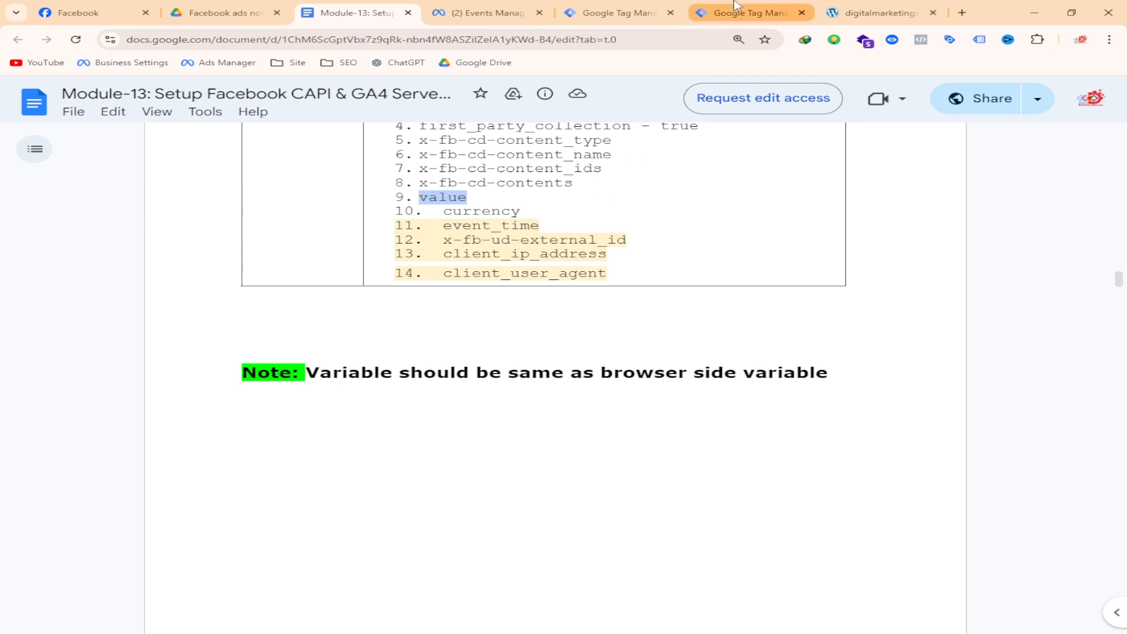
pyautogui.click(741, 11)
pyautogui.click(414, 459)
pyautogui.hotkey('ctrl', 'v')
pyautogui.scroll(-3, 481, 429)
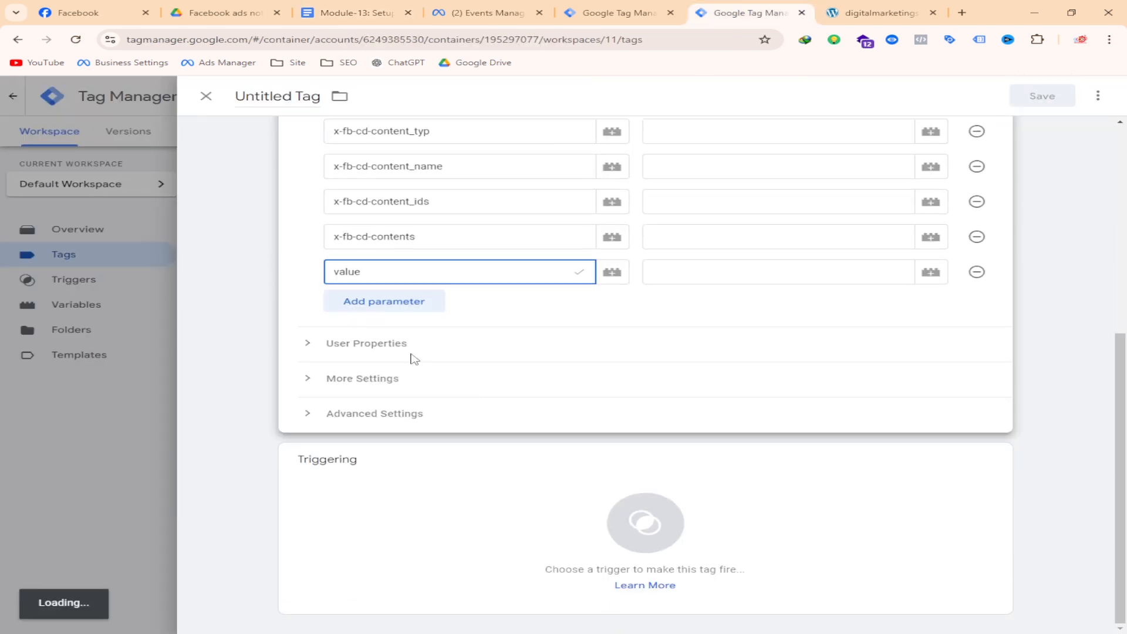
# - Add a sixth event parameter row and copy the parameter name currency into it from the Module-13 document
pyautogui.click(390, 305)
pyautogui.click(414, 307)
pyautogui.click(356, 12)
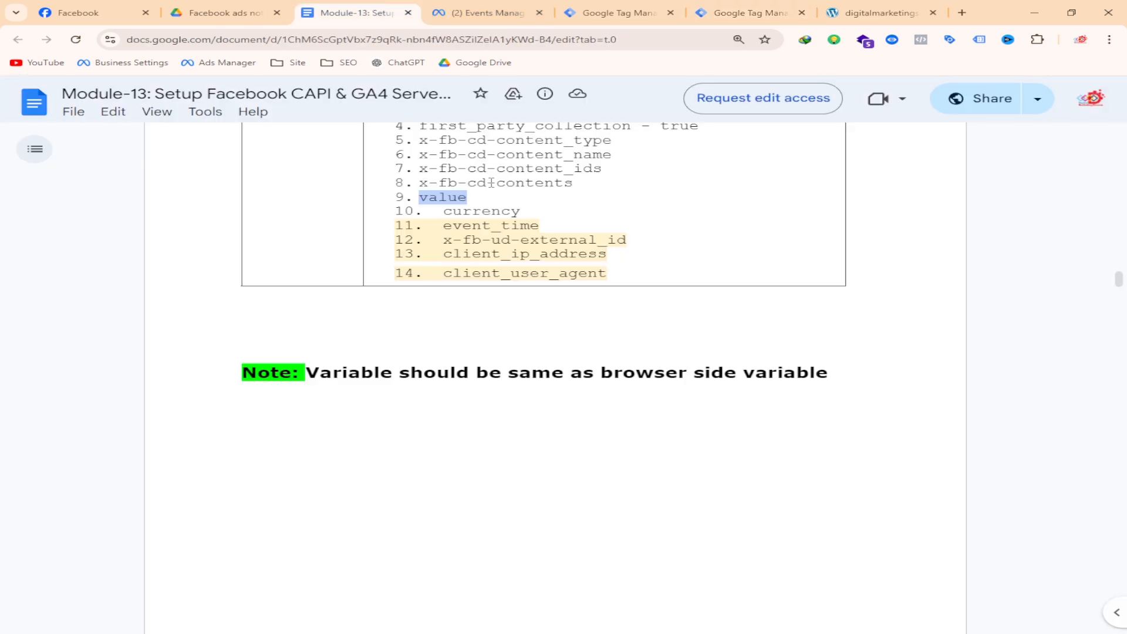
pyautogui.moveTo(522, 211); pyautogui.dragTo(444, 210)
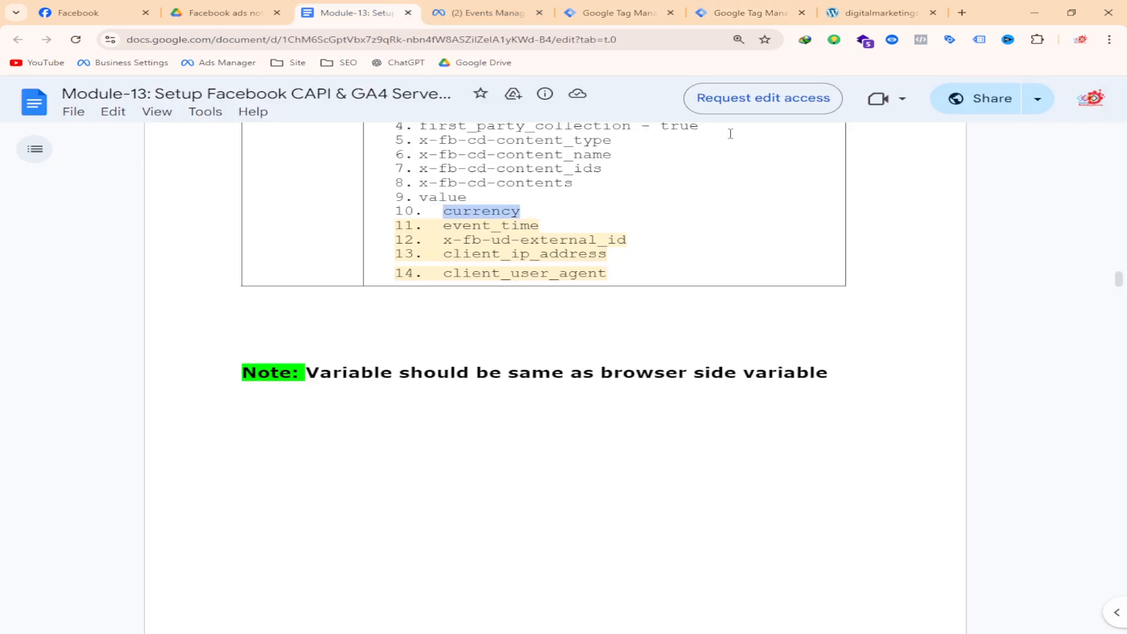
pyautogui.click(743, 13)
pyautogui.hotkey('ctrl', 'v')
# - Set the value of the x-fb-cd-content_typ parameter to product
pyautogui.scroll(2, 452, 293)
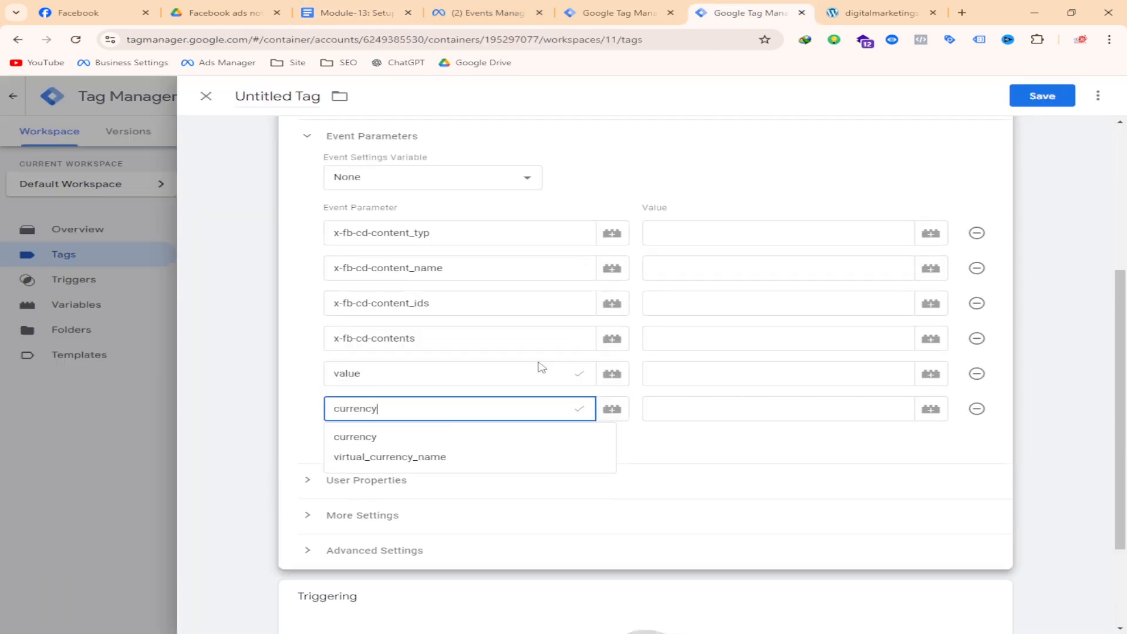
pyautogui.click(672, 262)
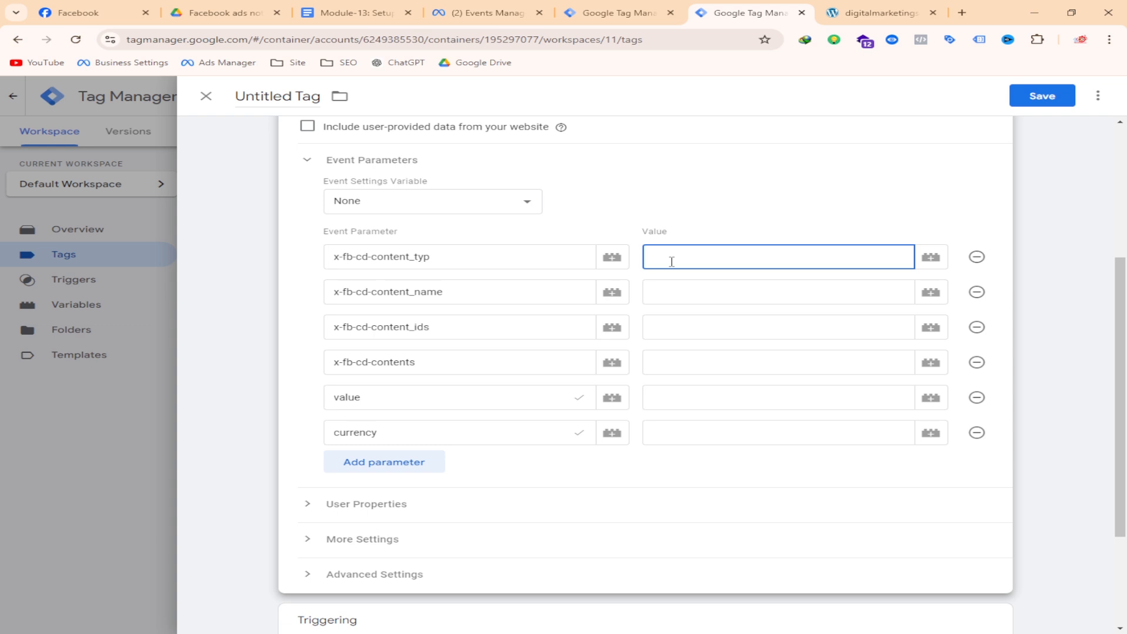
pyautogui.write('pro')
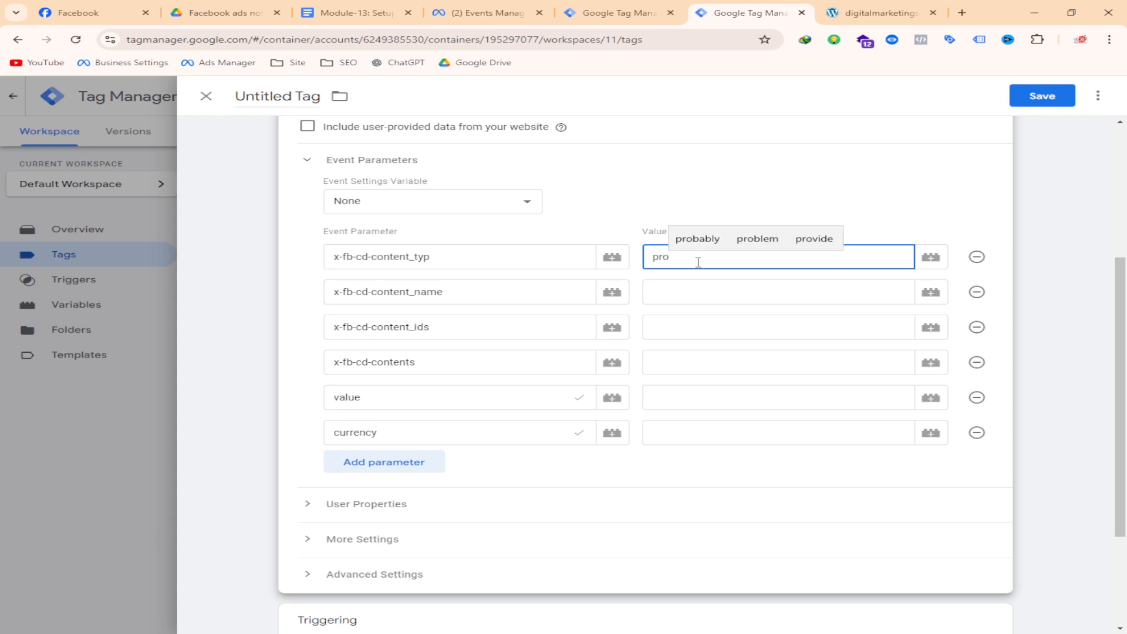
pyautogui.write('du')
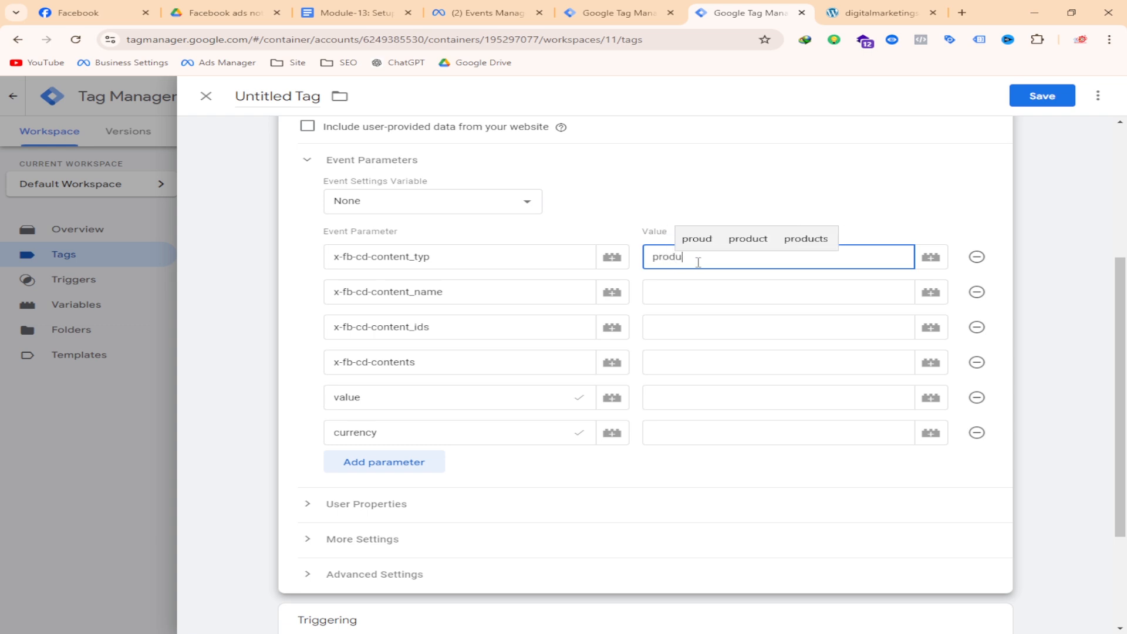
pyautogui.write('ct')
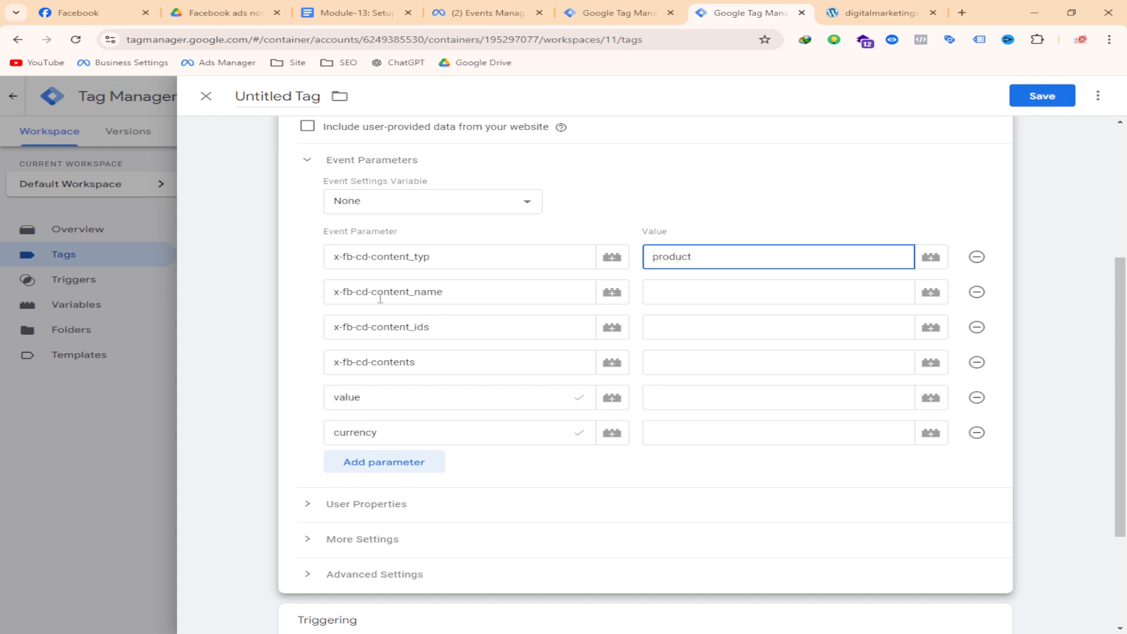
# - Assign the data layer variable dlv item Name as the value of the x-fb-cd-content_name parameter
pyautogui.click(930, 291)
pyautogui.scroll(-3, 317, 276)
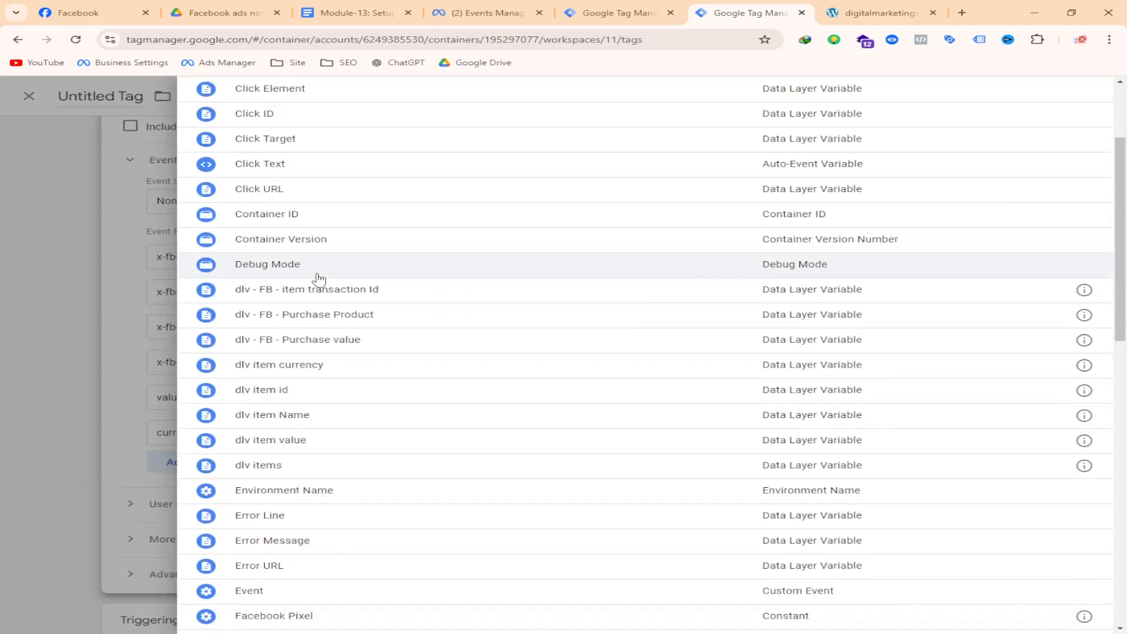
pyautogui.scroll(-2, 352, 278)
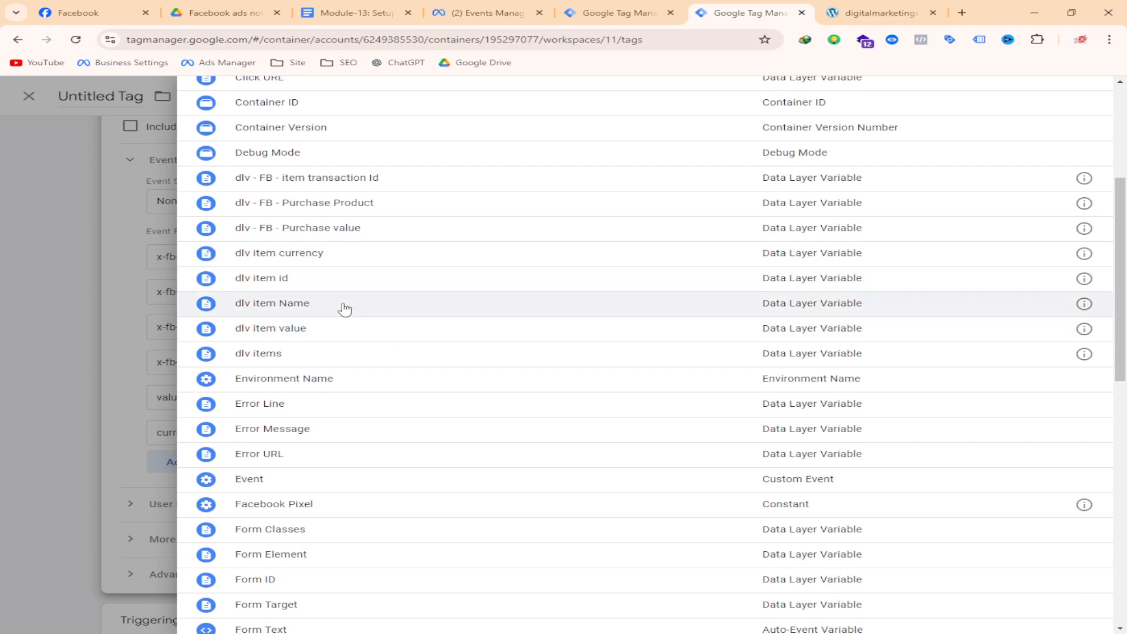
pyautogui.click(307, 309)
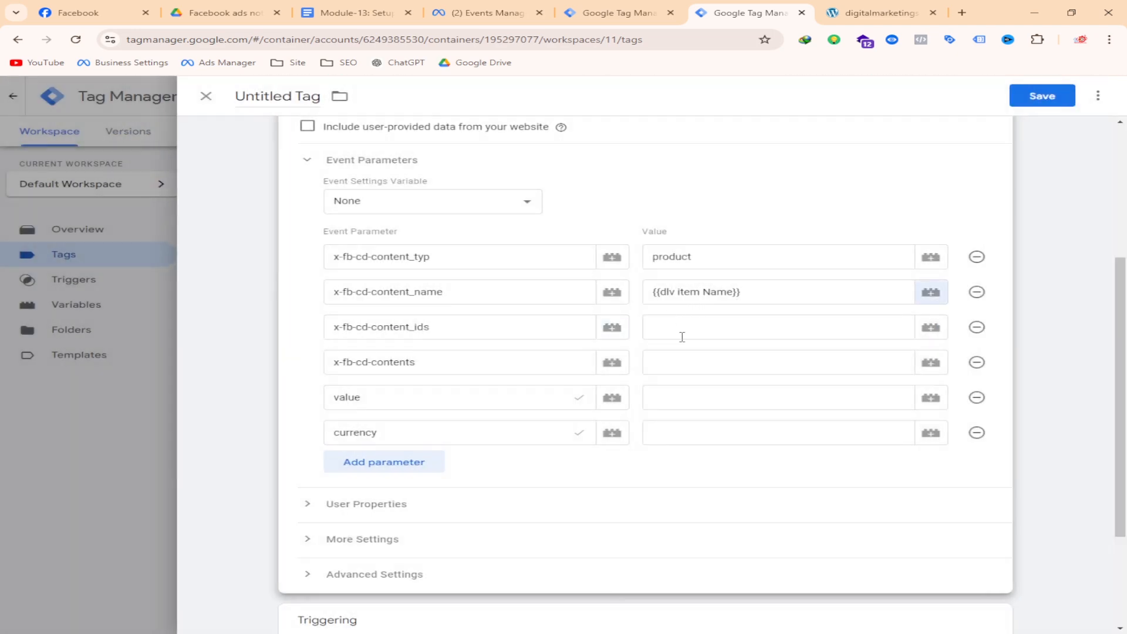
pyautogui.moveTo(775, 293); pyautogui.dragTo(657, 292)
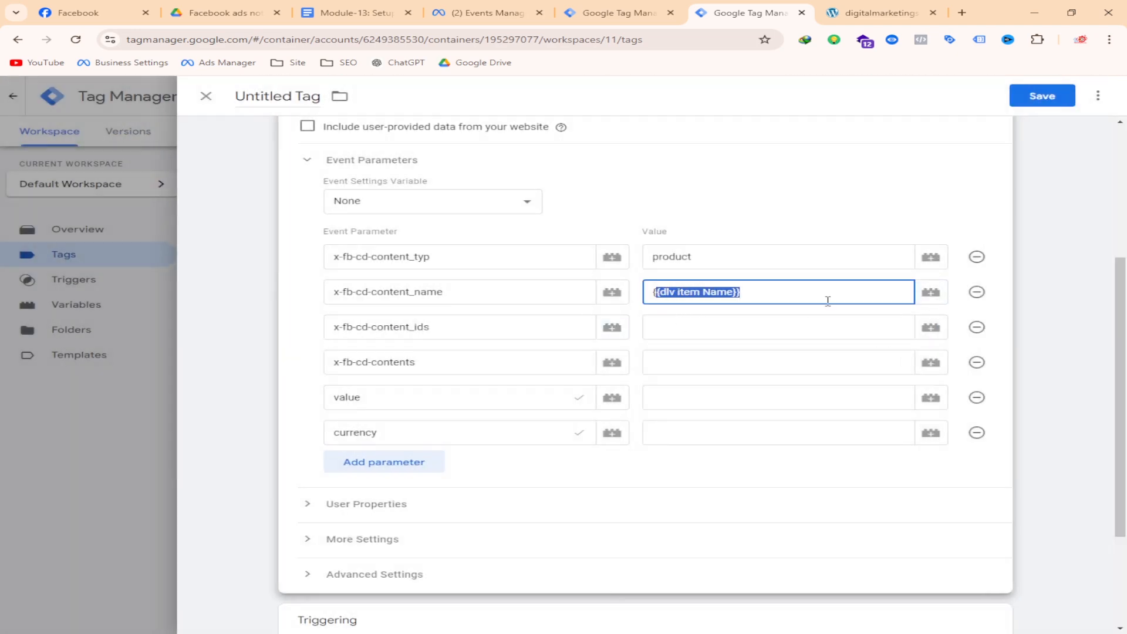
pyautogui.moveTo(847, 295); pyautogui.dragTo(639, 290)
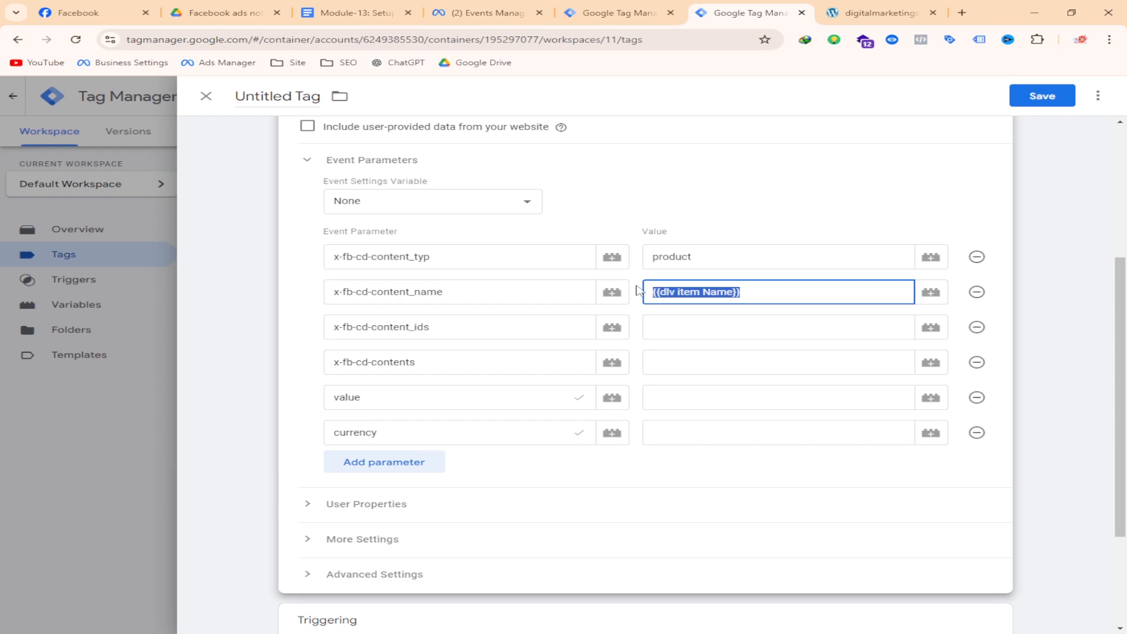
pyautogui.click(769, 299)
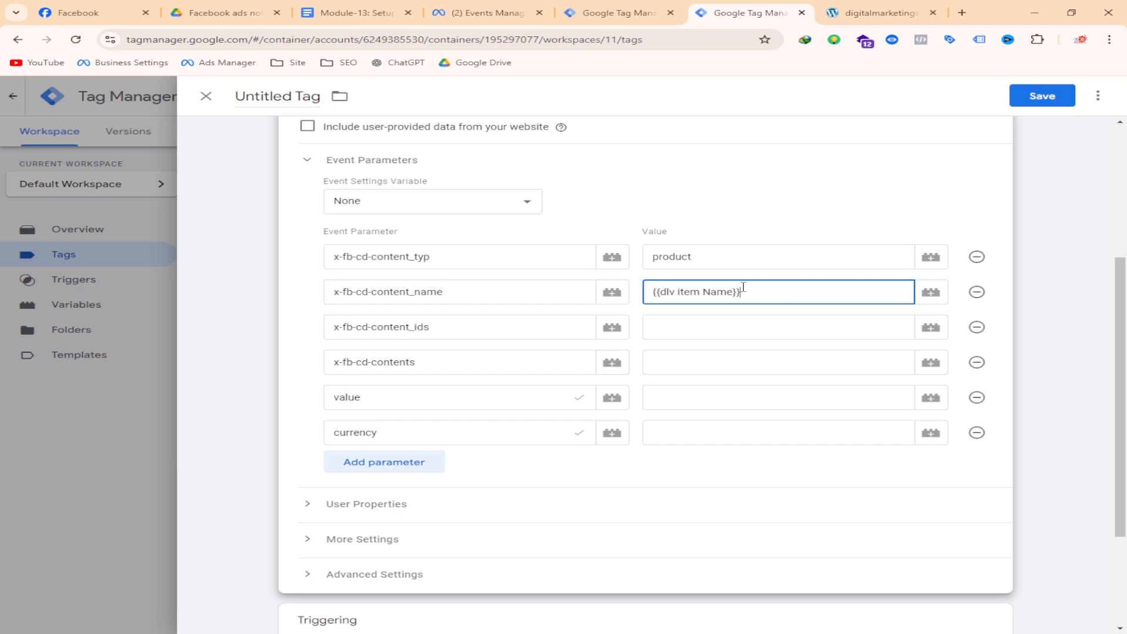
# - Switch to the demo shop site and open the Faint Blue Jeans product page
pyautogui.hotkey('ctrl', 'Tab')
pyautogui.scroll(-10, 555, 346)
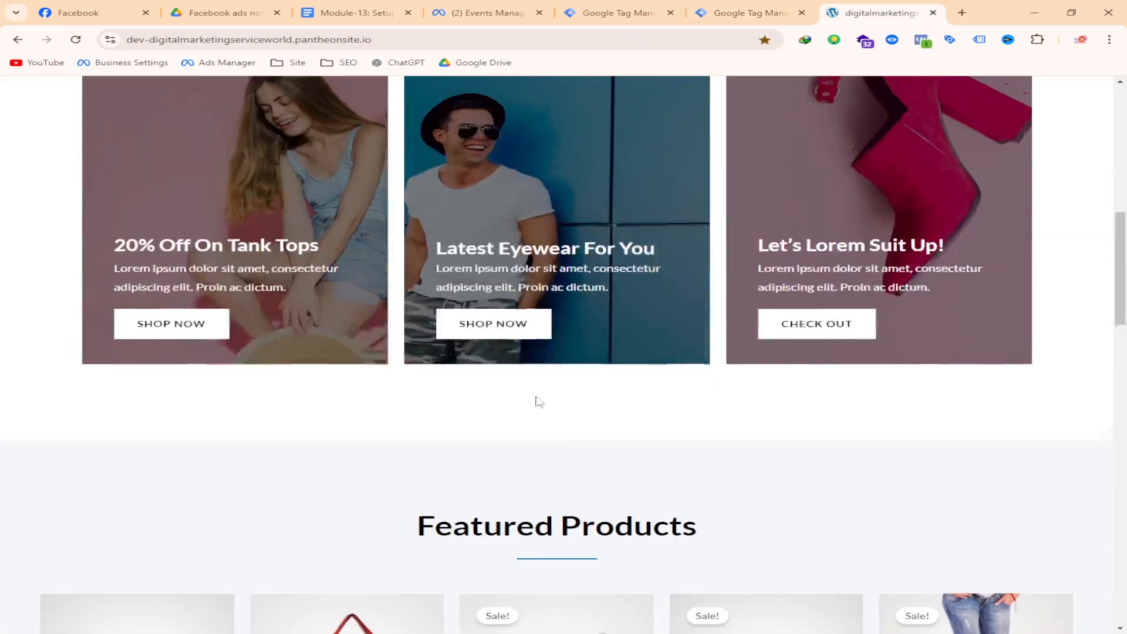
pyautogui.click(557, 359)
# - Return to the tag in Tag Manager and clear the value of the x-fb-cd-content_name parameter
pyautogui.hotkey('ctrl', 'shift', 'Tab')
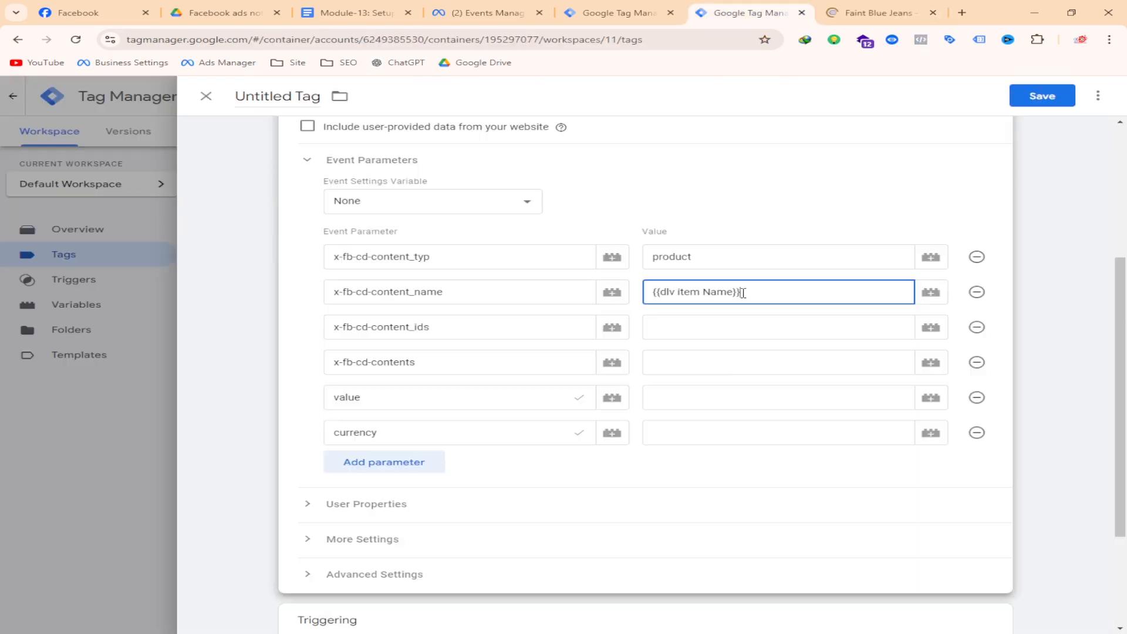
pyautogui.moveTo(752, 289); pyautogui.dragTo(655, 293)
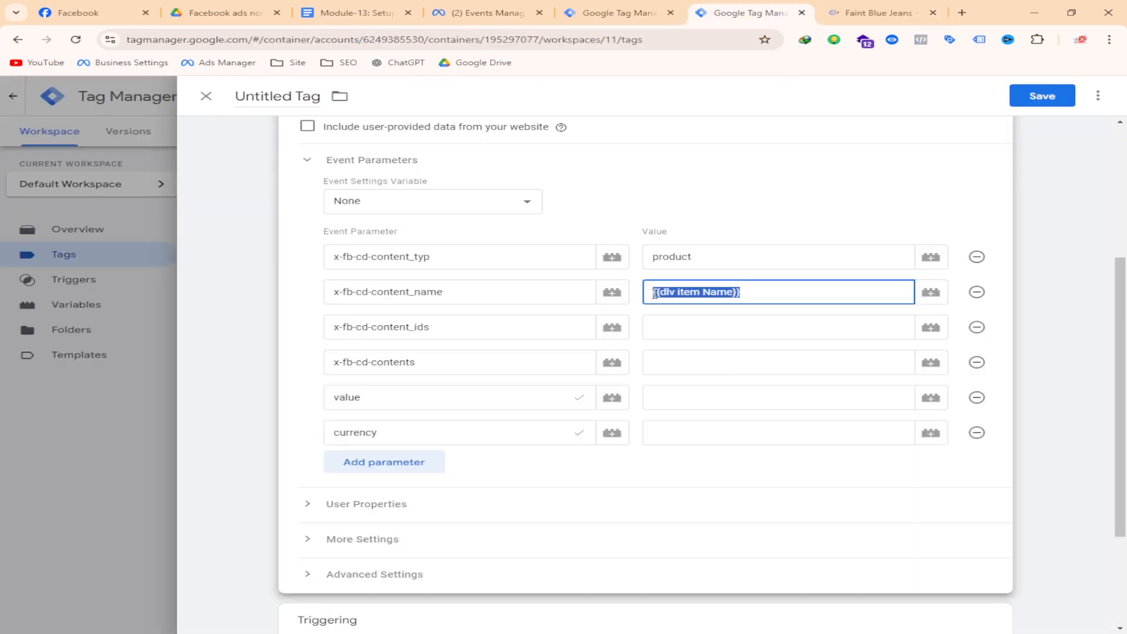
pyautogui.press('BackSpace')
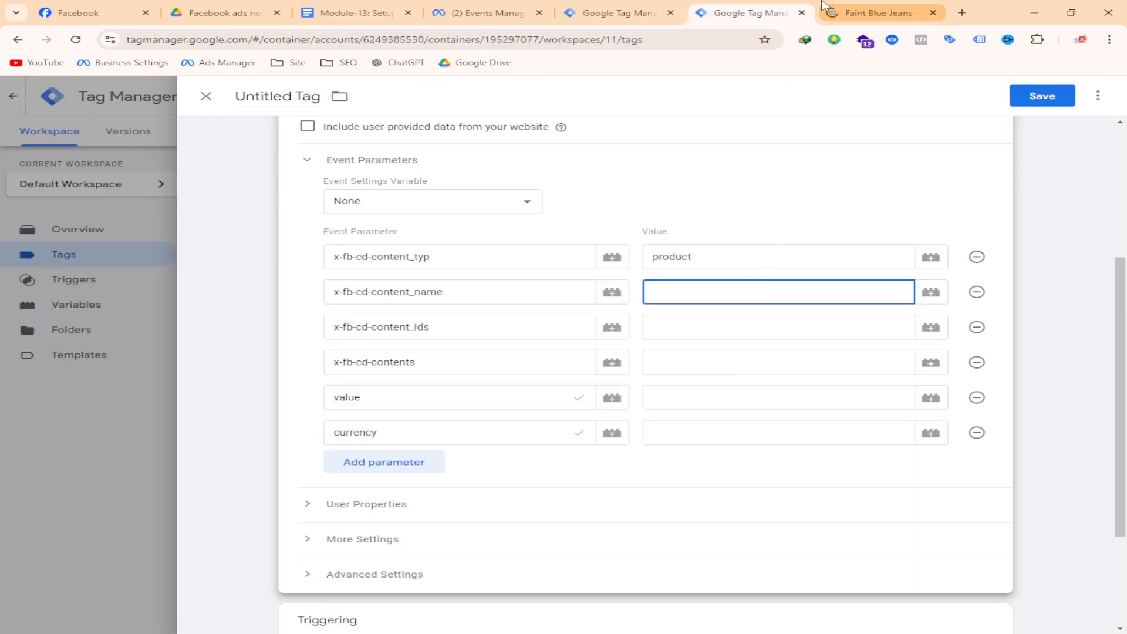
# - Switch to the shop's Faint Blue Jeans page and add one to the cart
pyautogui.click(879, 12)
pyautogui.scroll(-4, 739, 282)
pyautogui.scroll(2, 761, 234)
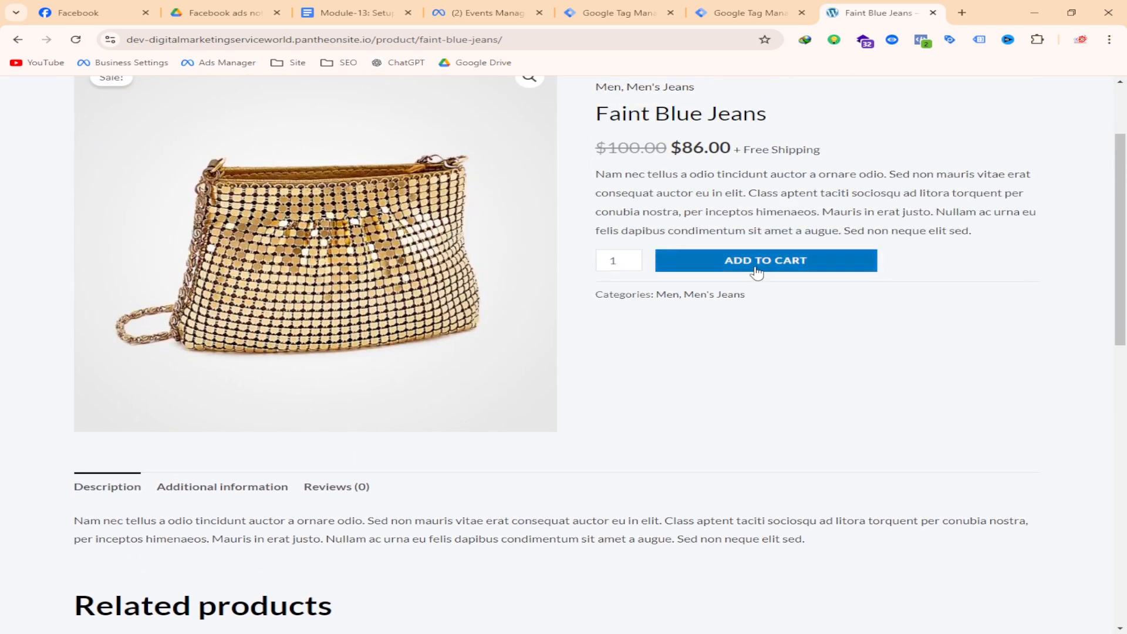
pyautogui.click(754, 272)
pyautogui.scroll(-1, 667, 320)
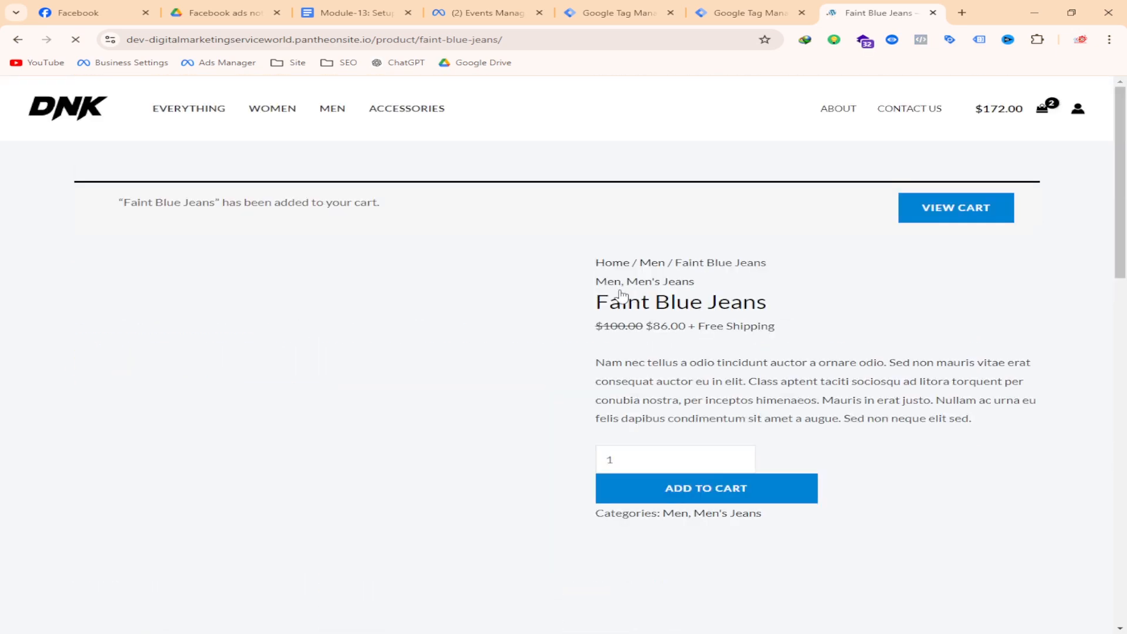
# - Open the related product Dark Brown Jeans and add one to the cart
pyautogui.scroll(-10, 757, 364)
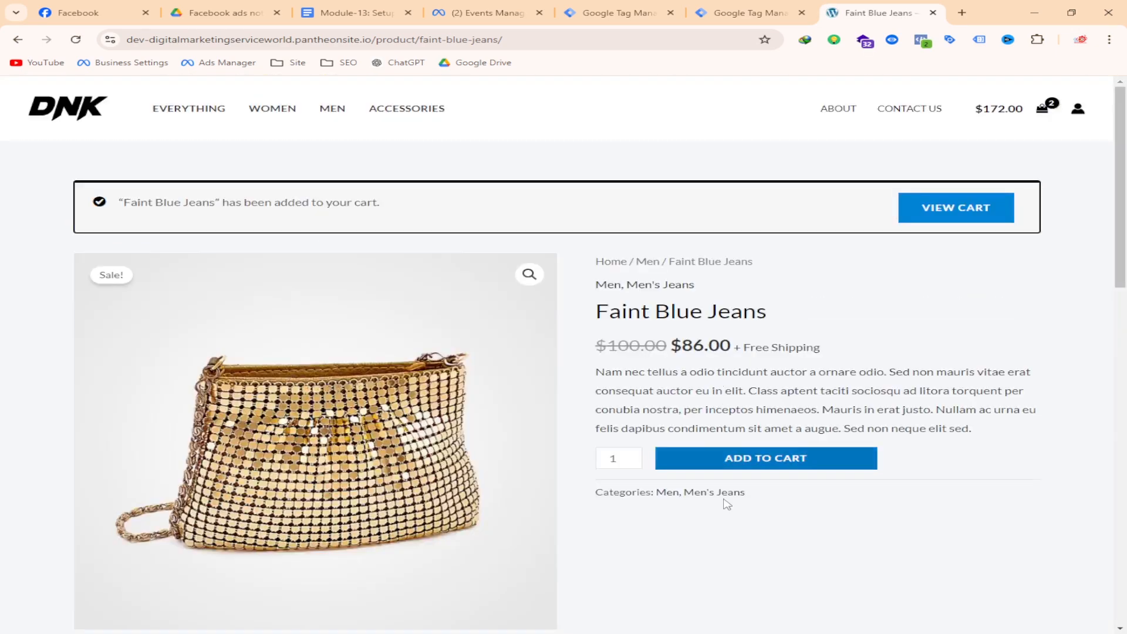
pyautogui.scroll(-10, 765, 453)
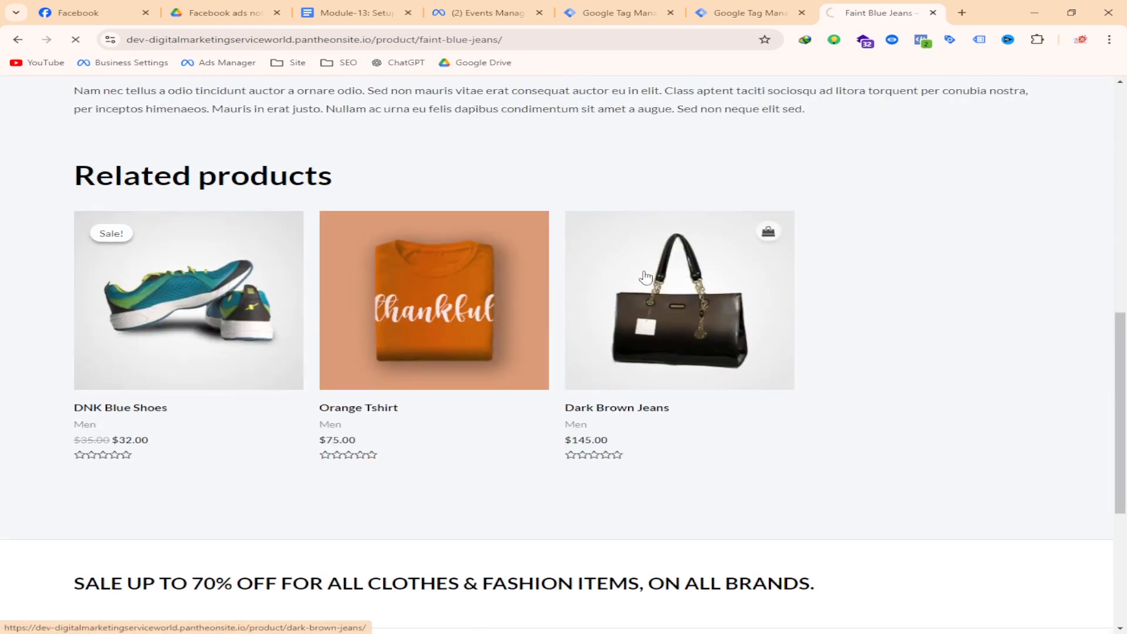
pyautogui.click(643, 277)
pyautogui.scroll(-2, 737, 289)
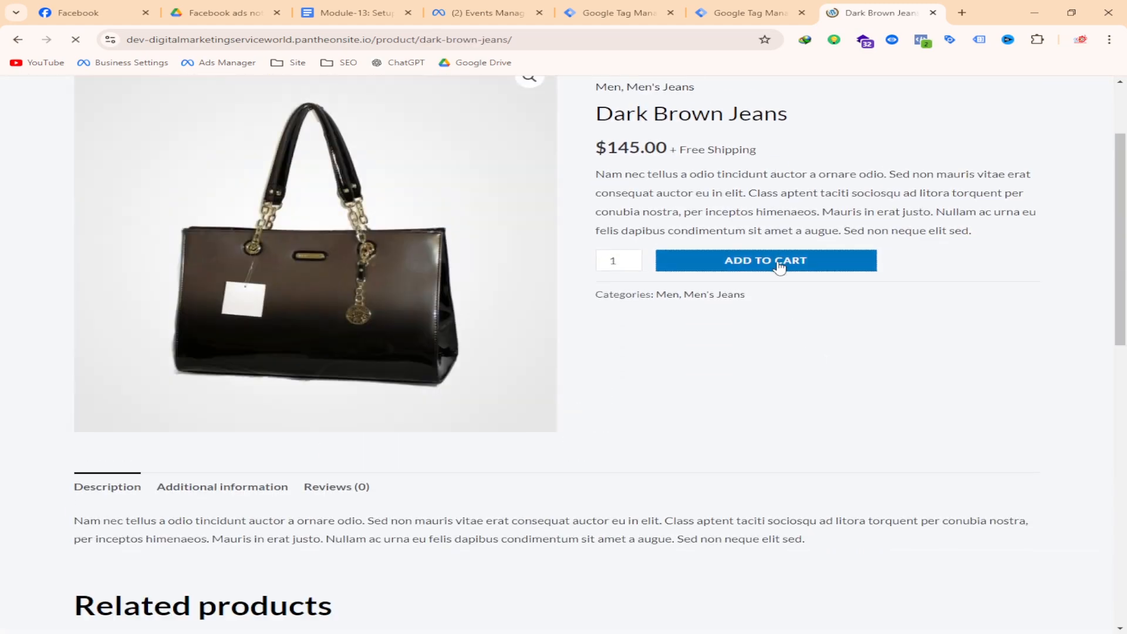
pyautogui.click(769, 262)
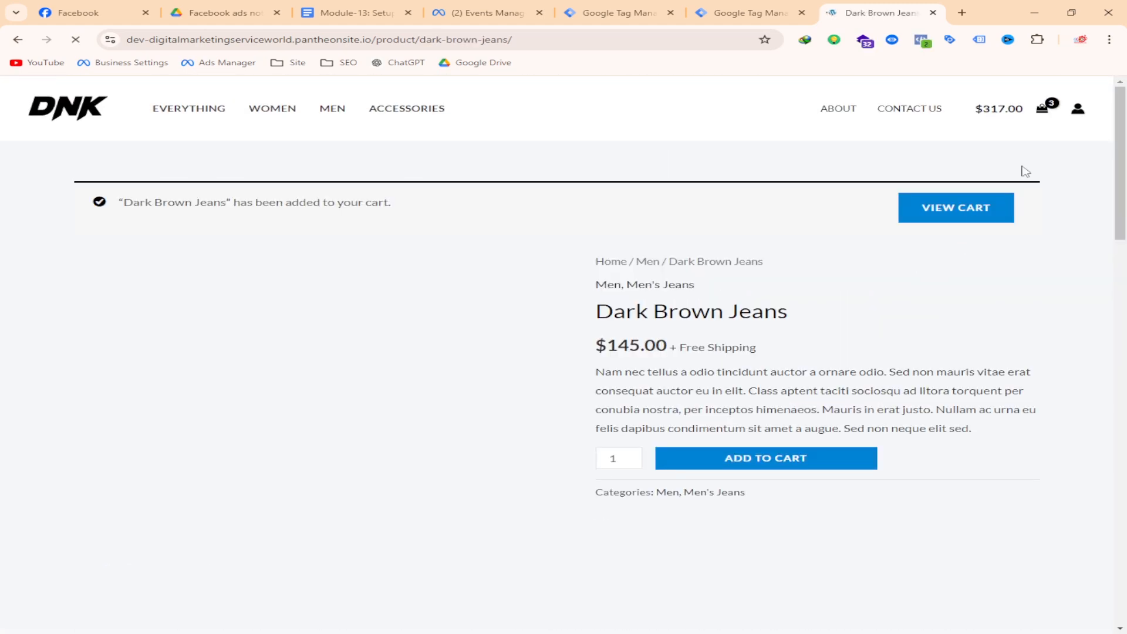
# - Open the shopping cart and proceed to the shop's checkout page
pyautogui.click(1048, 109)
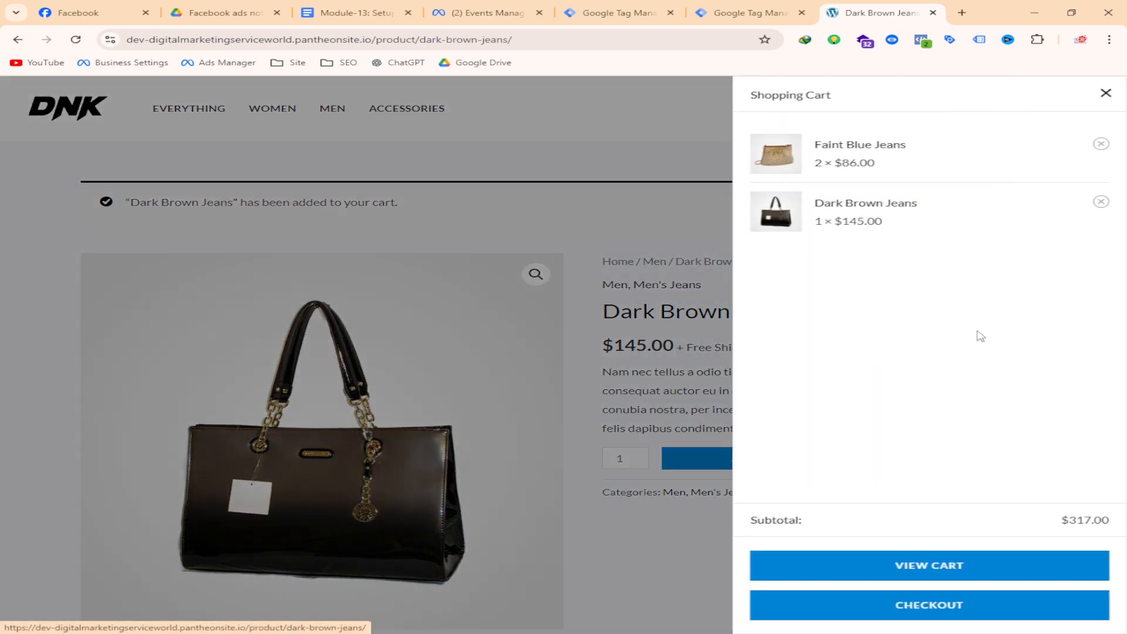
pyautogui.click(929, 610)
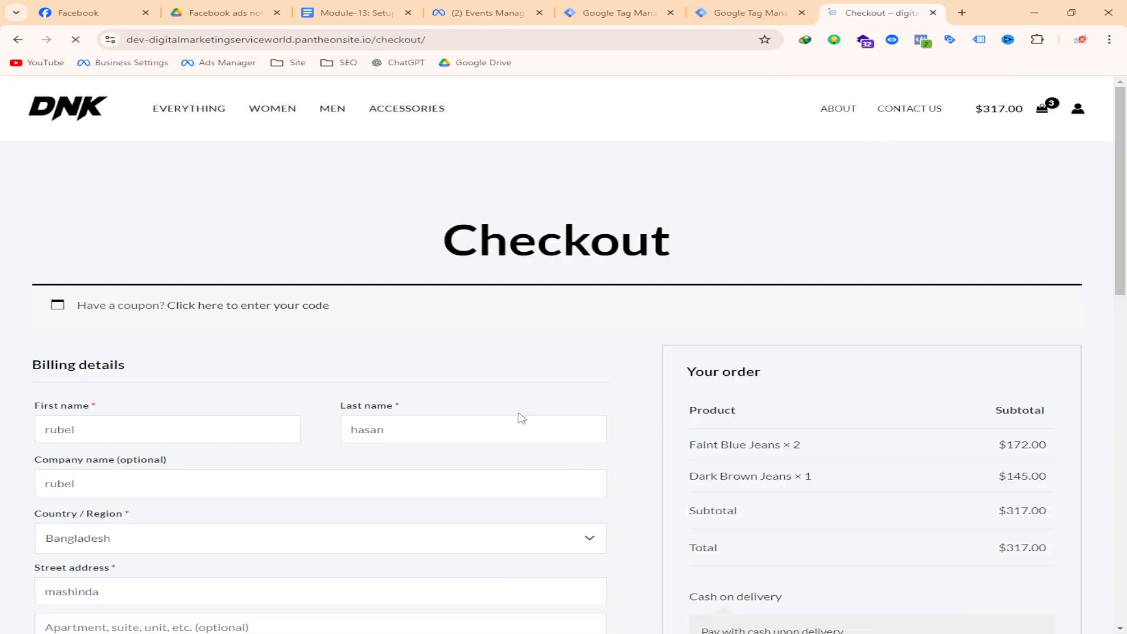
pyautogui.scroll(-3, 664, 354)
pyautogui.scroll(3, 664, 354)
# - Compare the shop's checkout page with the tag in Tag Manager, reviewing the event parameter names from x-fb-cd-content_name through currency
pyautogui.click(728, 7)
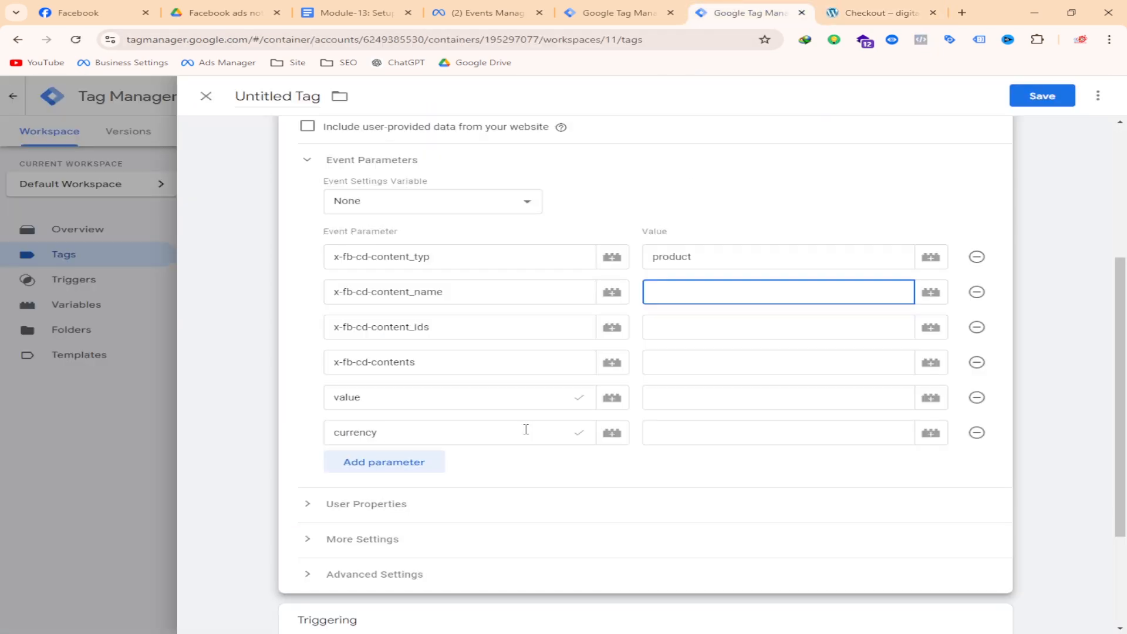
pyautogui.click(881, 12)
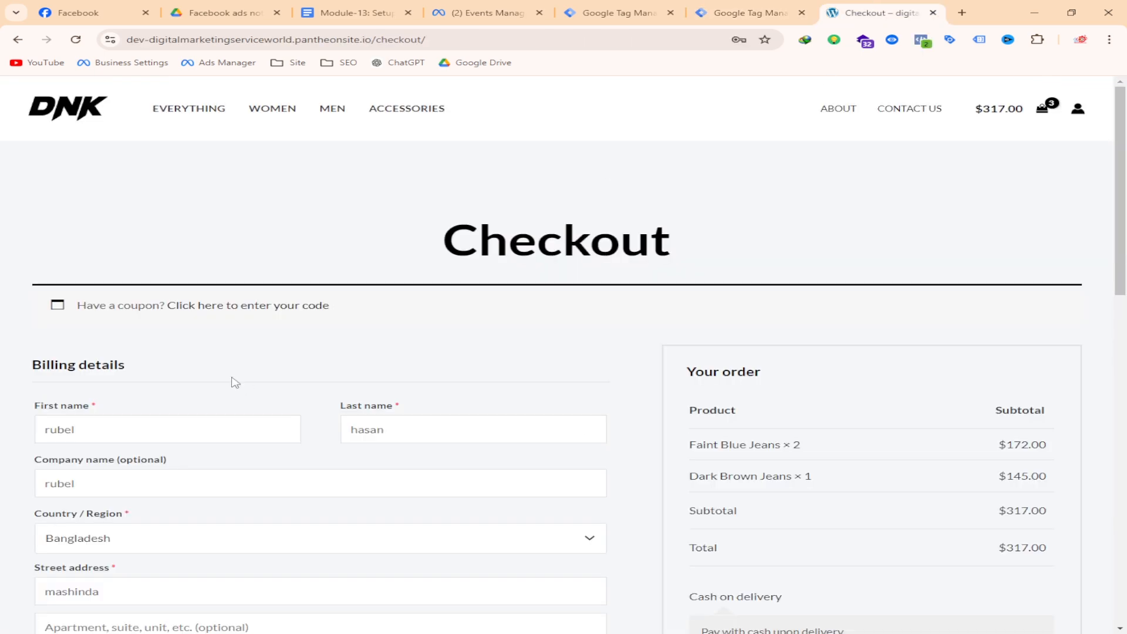
pyautogui.scroll(-4, 417, 345)
pyautogui.scroll(4, 463, 313)
pyautogui.click(742, 7)
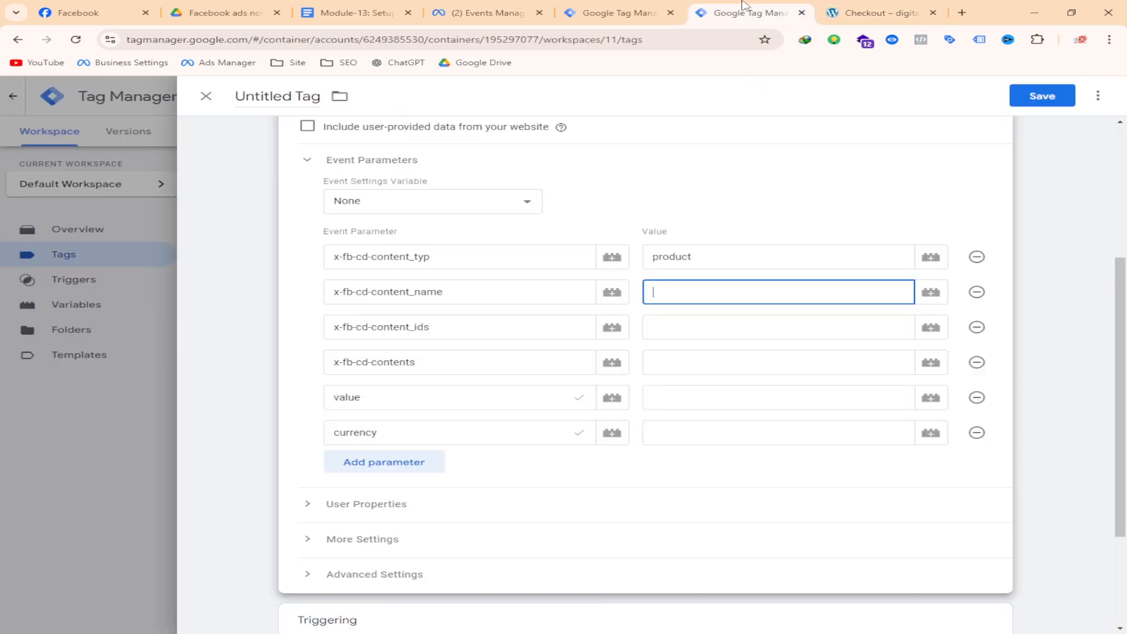
pyautogui.moveTo(457, 293); pyautogui.dragTo(327, 288)
pyautogui.moveTo(496, 327); pyautogui.dragTo(328, 321)
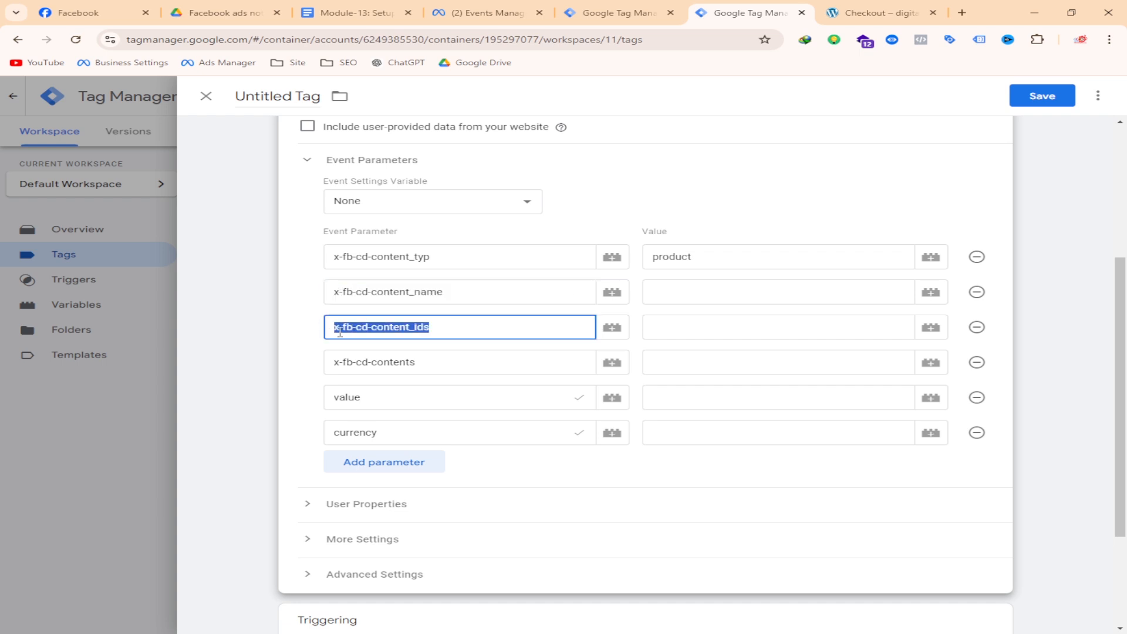
pyautogui.moveTo(446, 361); pyautogui.dragTo(334, 356)
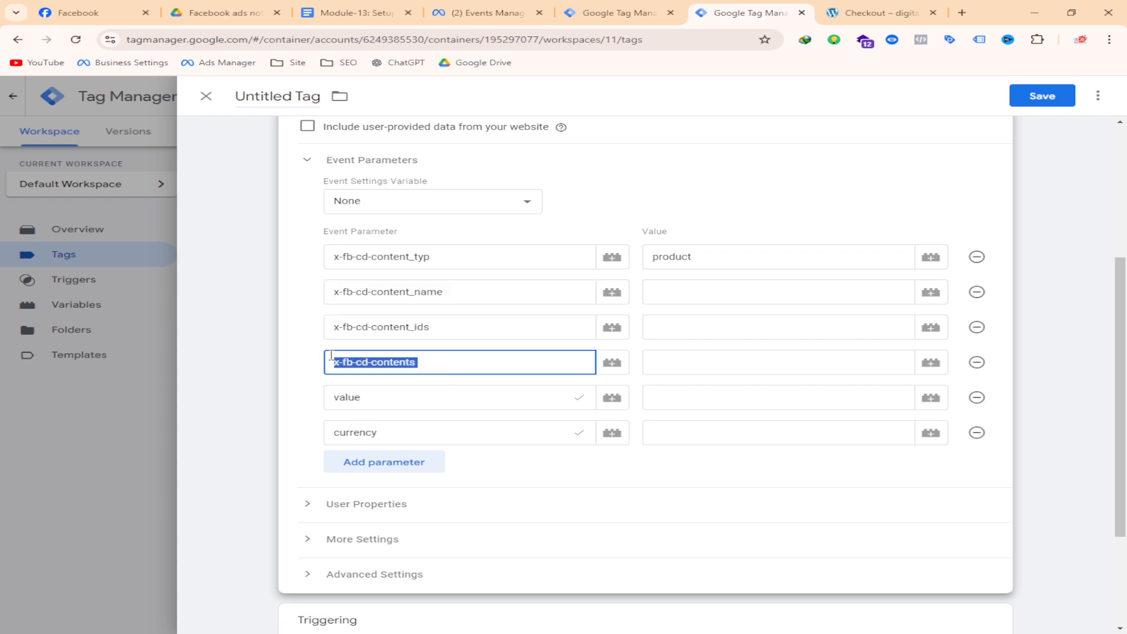
pyautogui.doubleClick(441, 395)
pyautogui.moveTo(432, 432); pyautogui.dragTo(336, 433)
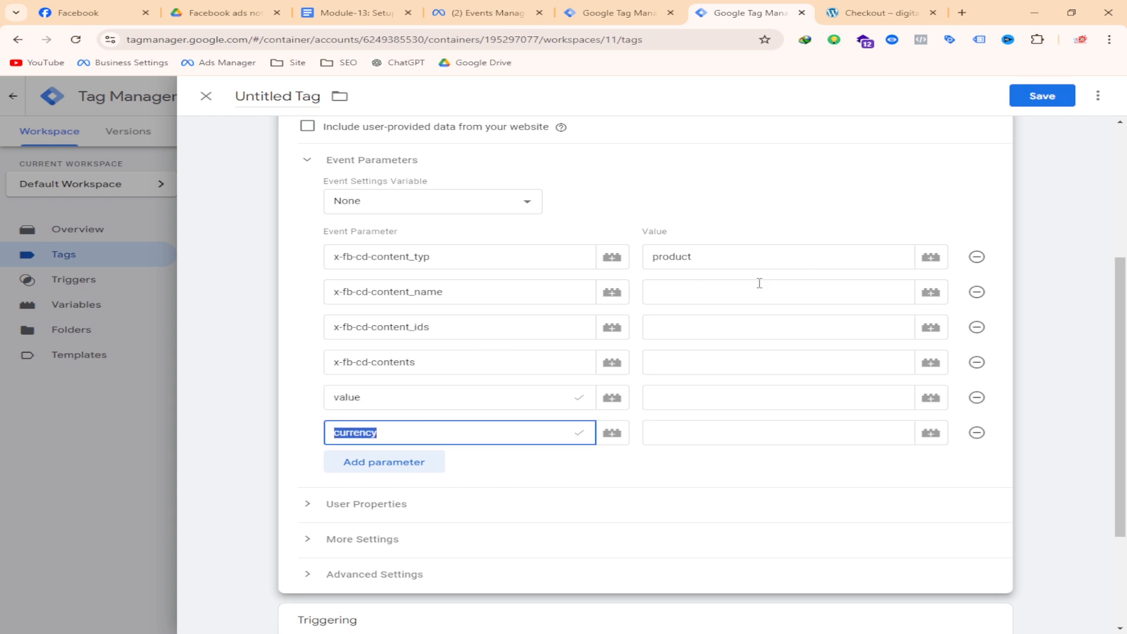
# - Assign the custom JavaScript variable cJS - FB - Purchase Product Name as the value of the x-fb-cd-content_name parameter
pyautogui.click(732, 285)
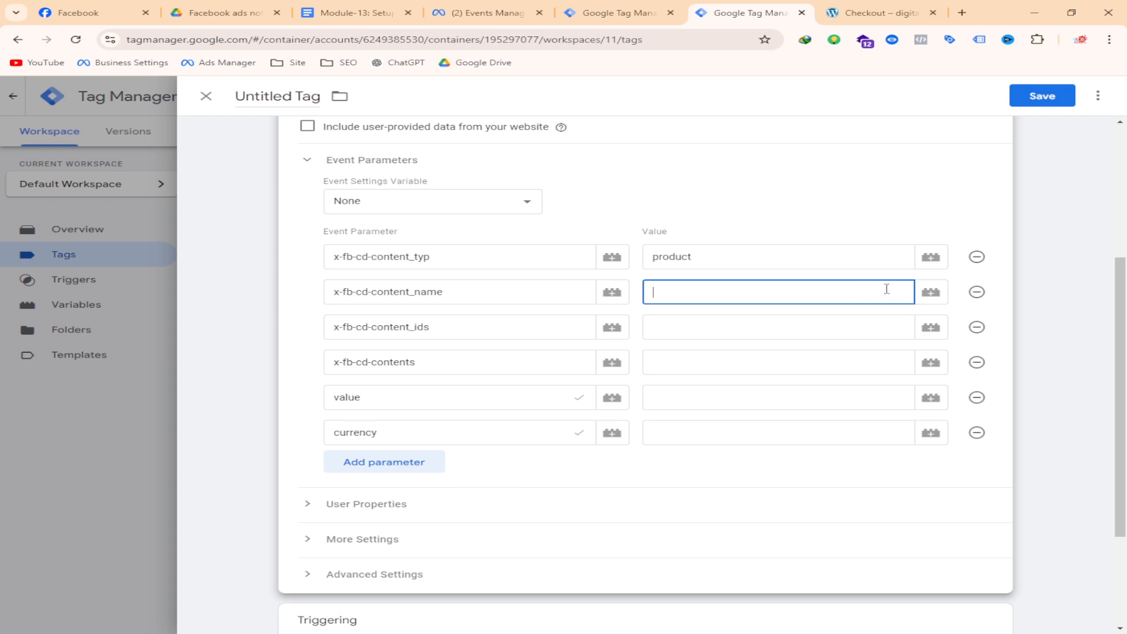
pyautogui.click(937, 292)
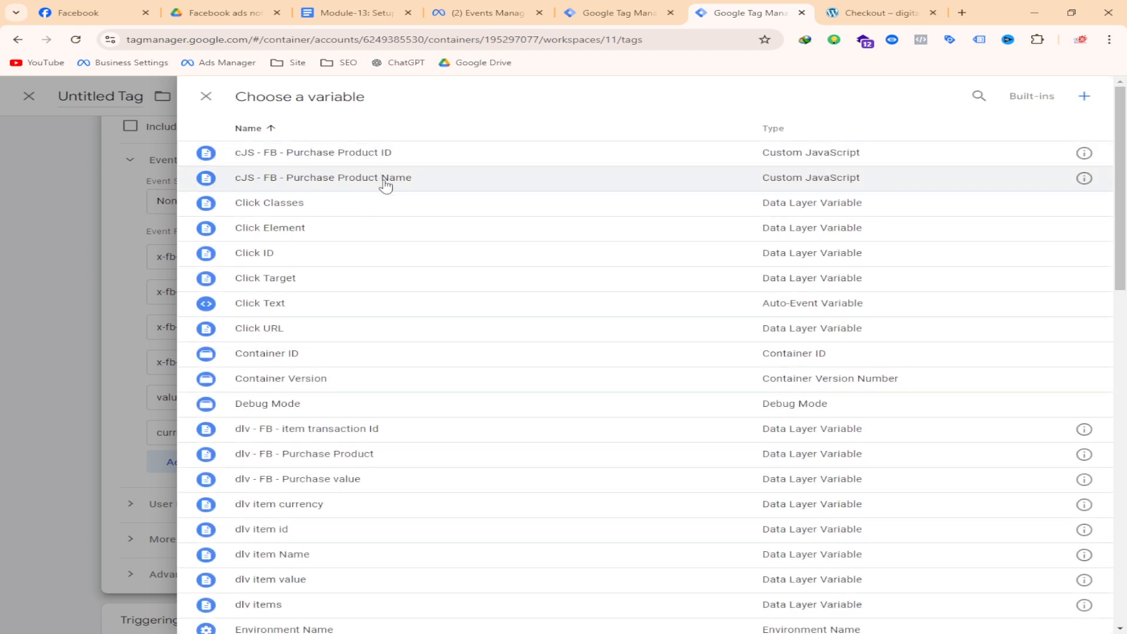
pyautogui.click(423, 179)
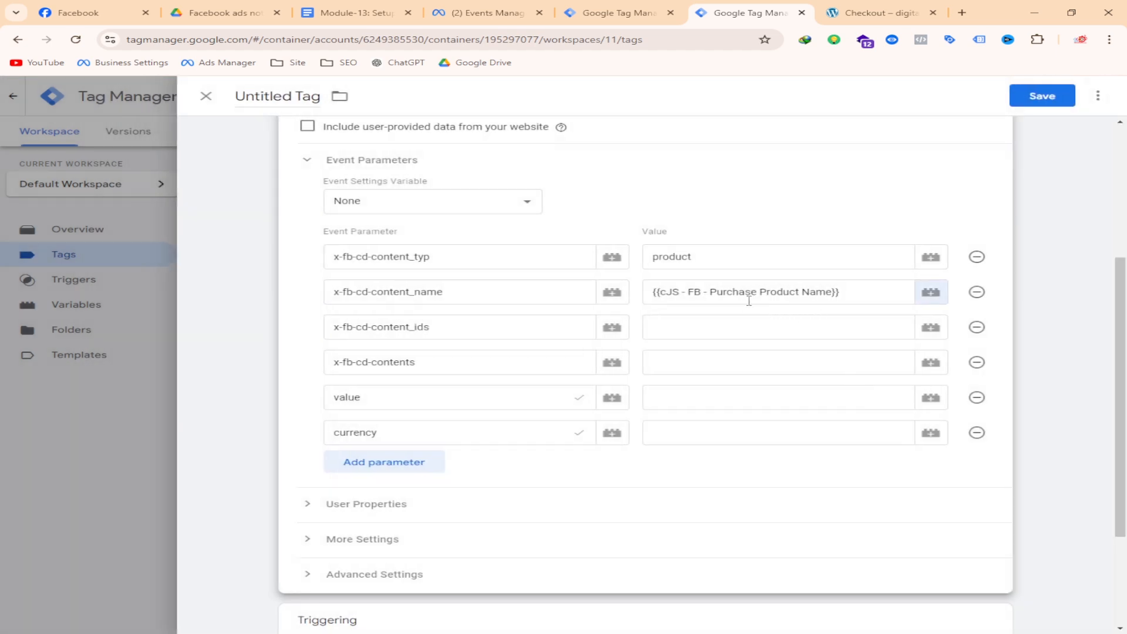
pyautogui.moveTo(850, 292); pyautogui.dragTo(648, 290)
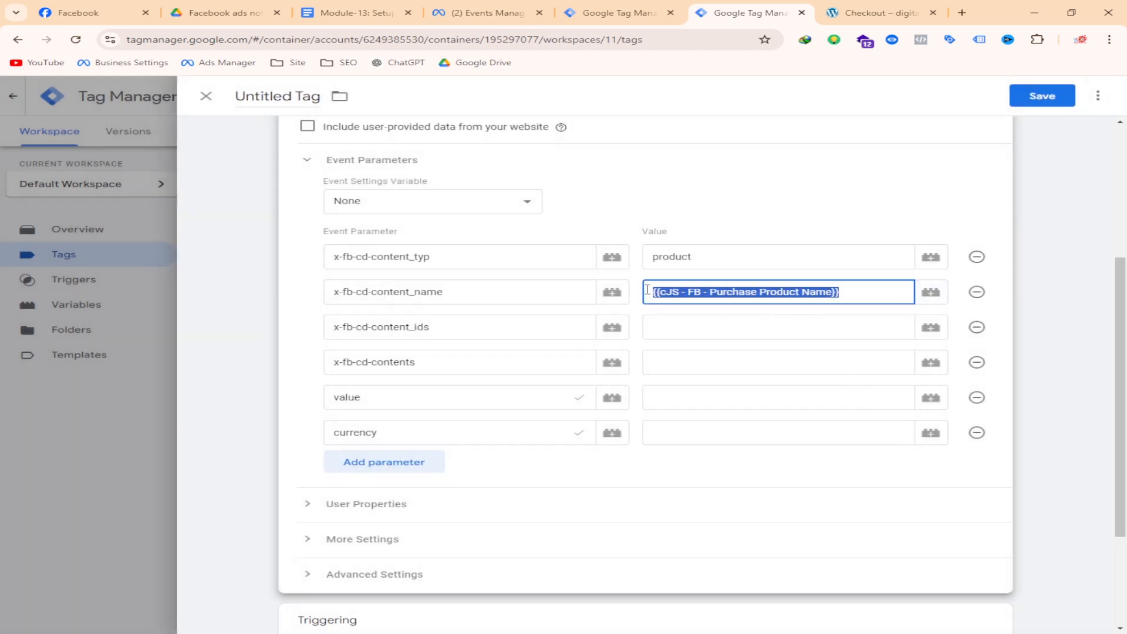
# - Assign the custom JavaScript variable cJS - FB - Purchase Product ID as the value of the x-fb-cd-content_ids parameter
pyautogui.click(756, 322)
pyautogui.moveTo(851, 292); pyautogui.dragTo(654, 290)
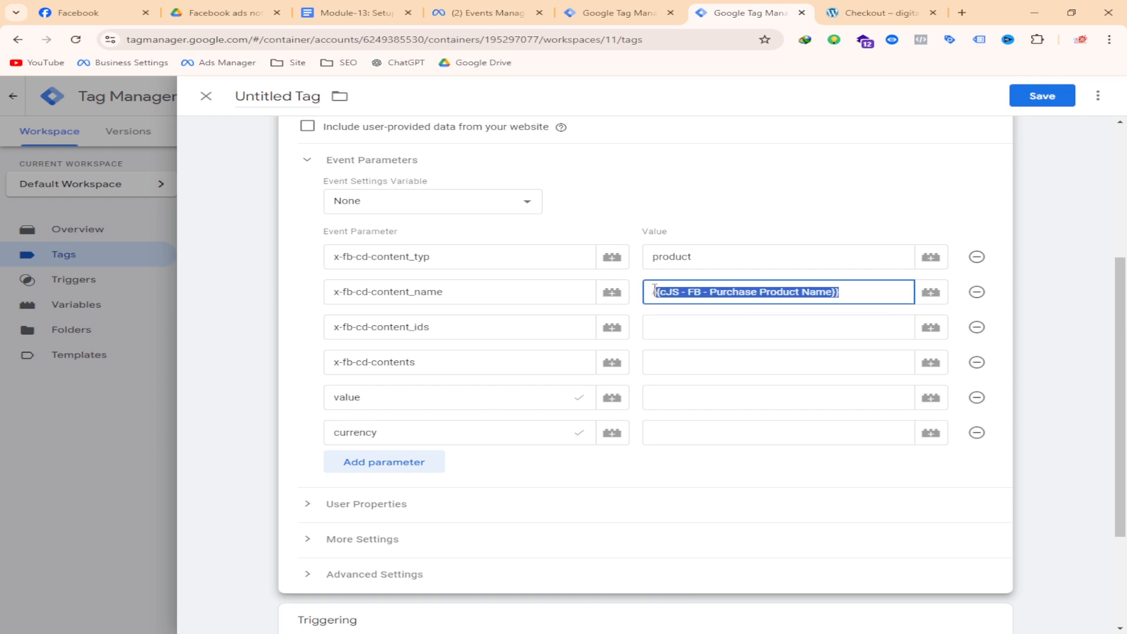
pyautogui.click(930, 329)
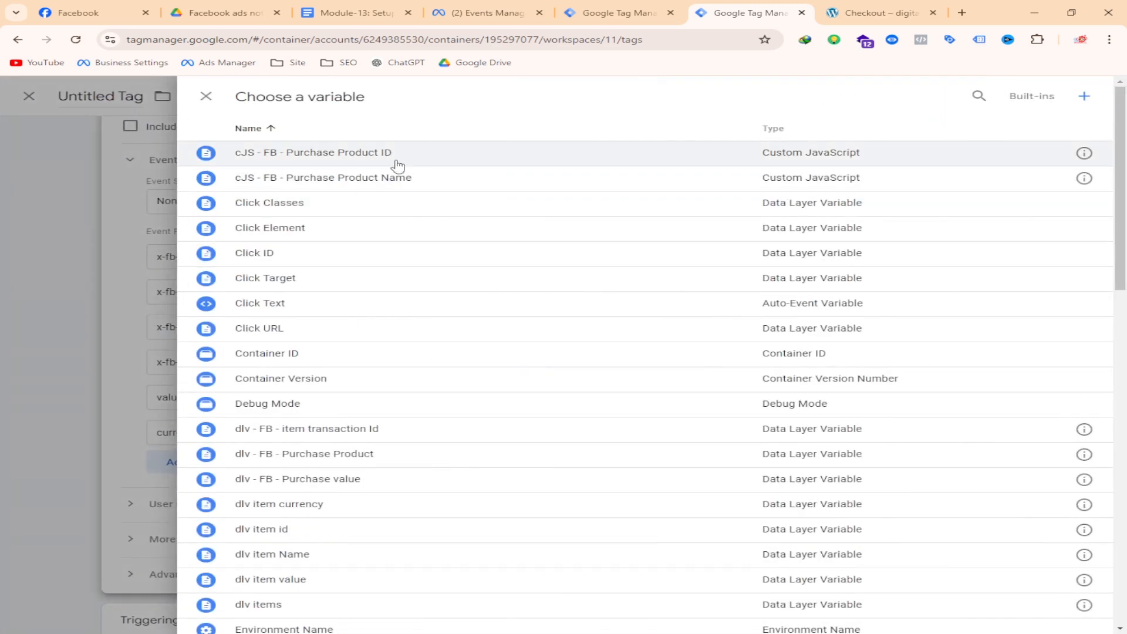
pyautogui.click(397, 163)
# - Assign the data layer variable dlv items as the value of the x-fb-cd-contents parameter
pyautogui.scroll(-1, 930, 323)
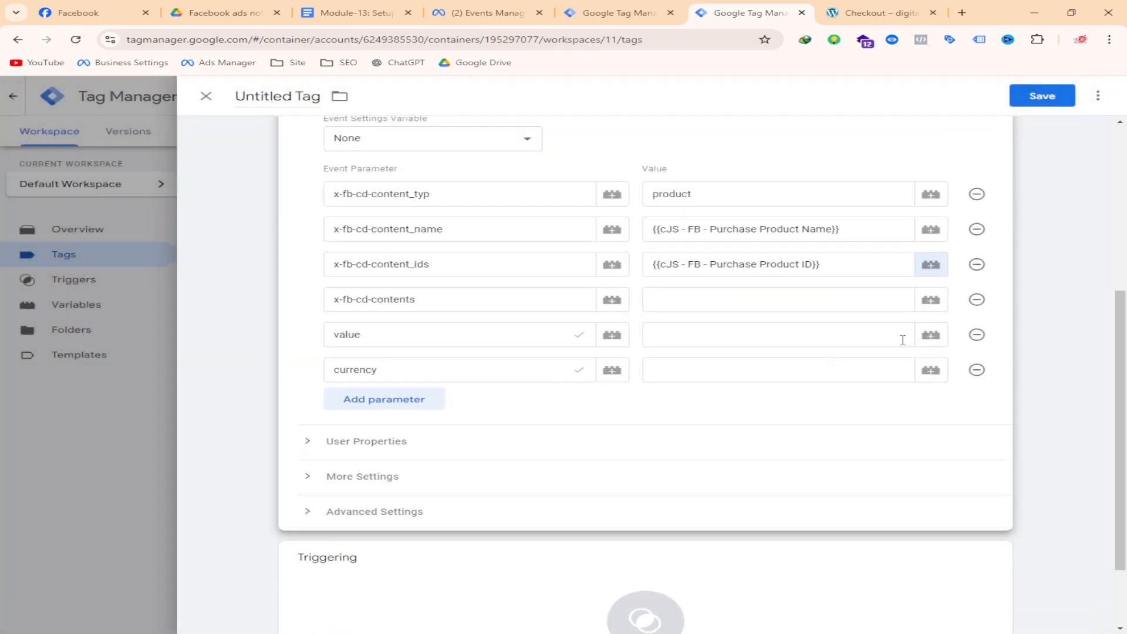
pyautogui.click(930, 304)
pyautogui.scroll(-5, 438, 311)
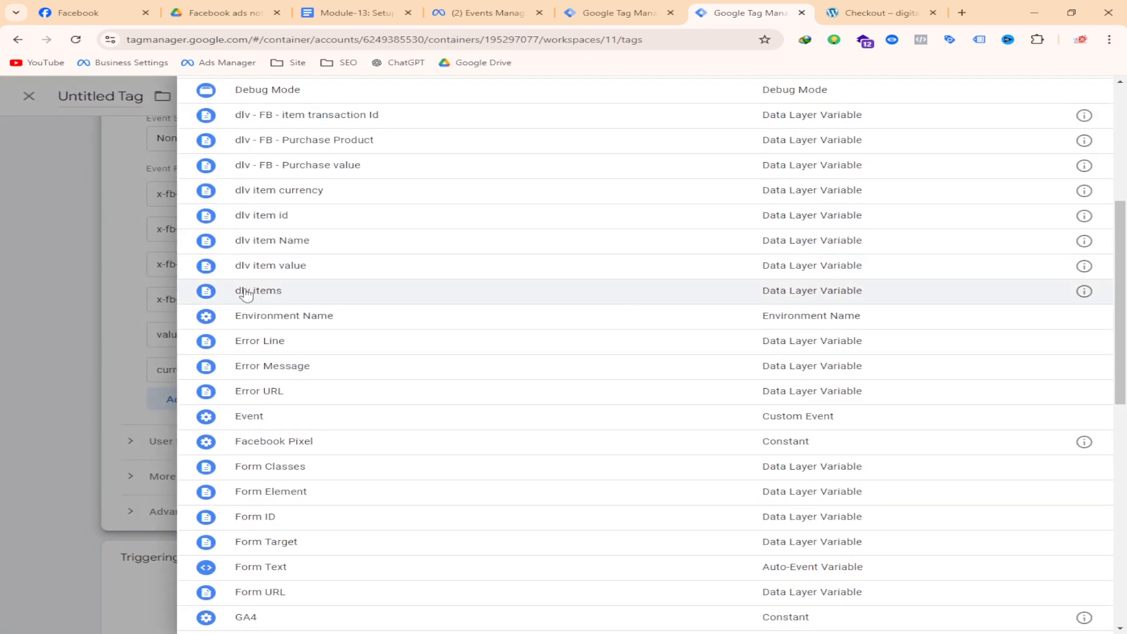
pyautogui.click(305, 295)
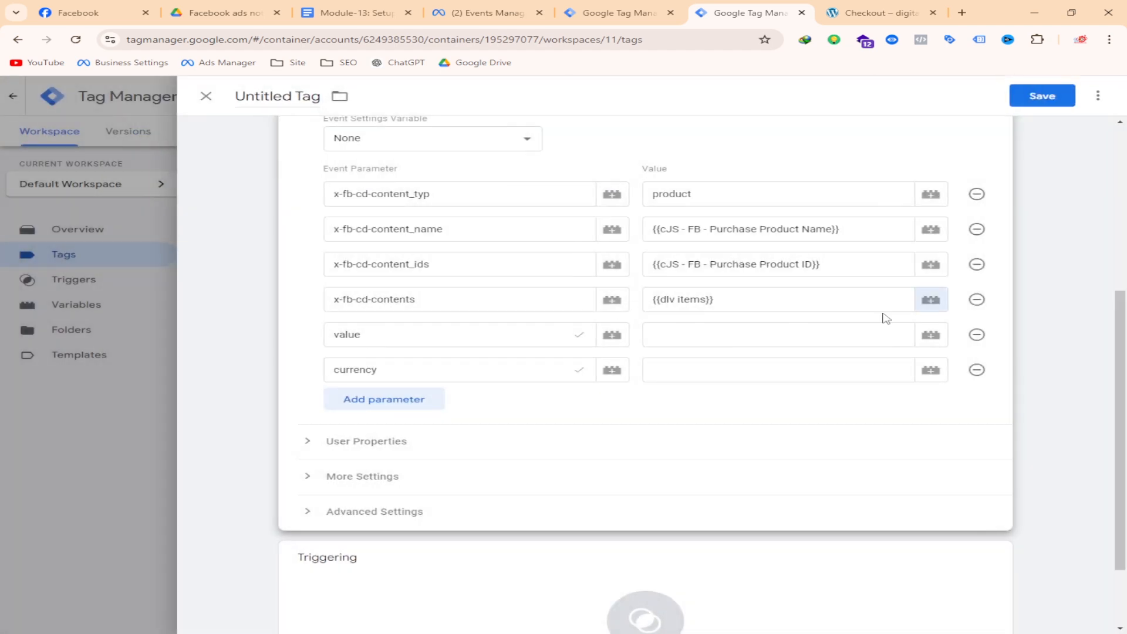
# - Assign dlv - FB - Purchase value to the value parameter and dlv item currency to the currency parameter
pyautogui.click(930, 333)
pyautogui.scroll(-3, 425, 252)
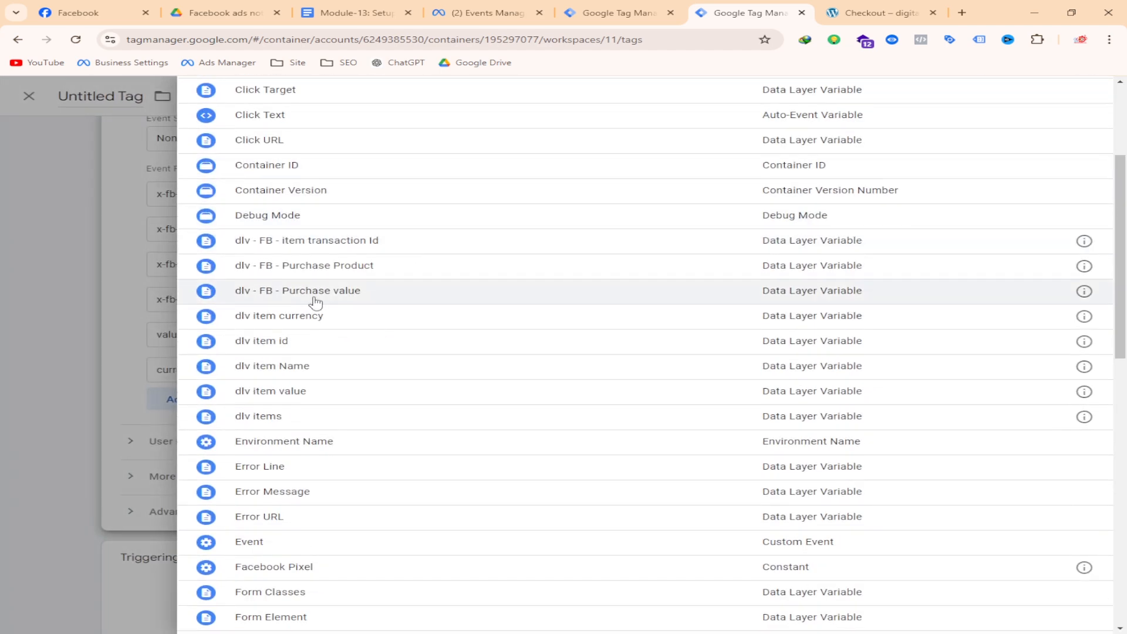
pyautogui.click(355, 299)
pyautogui.scroll(-2, 822, 317)
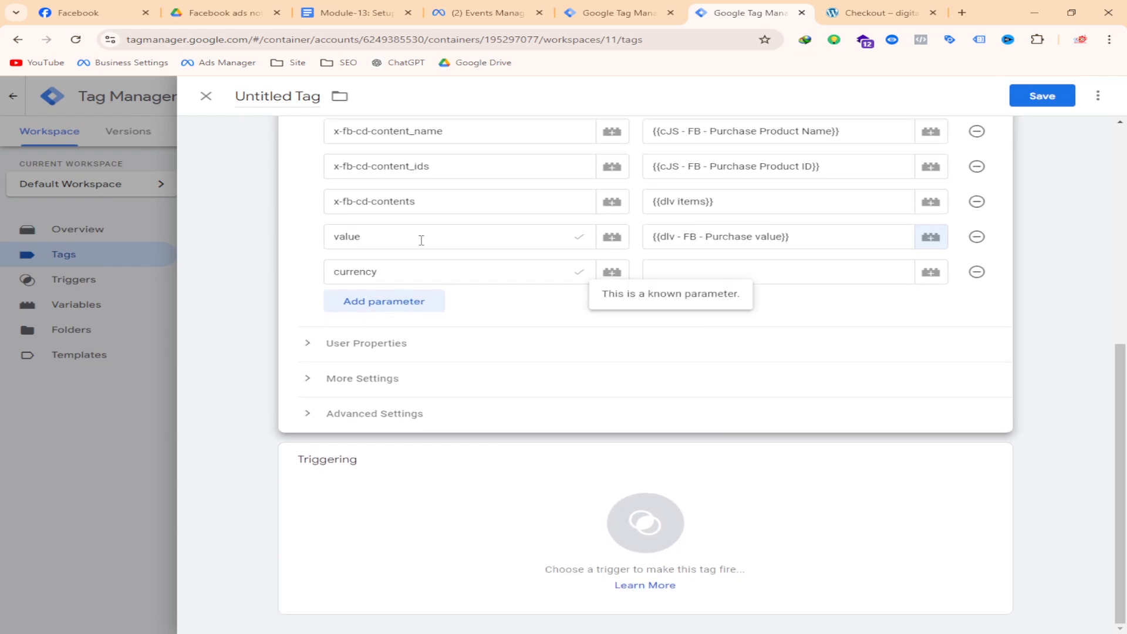
pyautogui.click(930, 272)
pyautogui.scroll(-3, 468, 279)
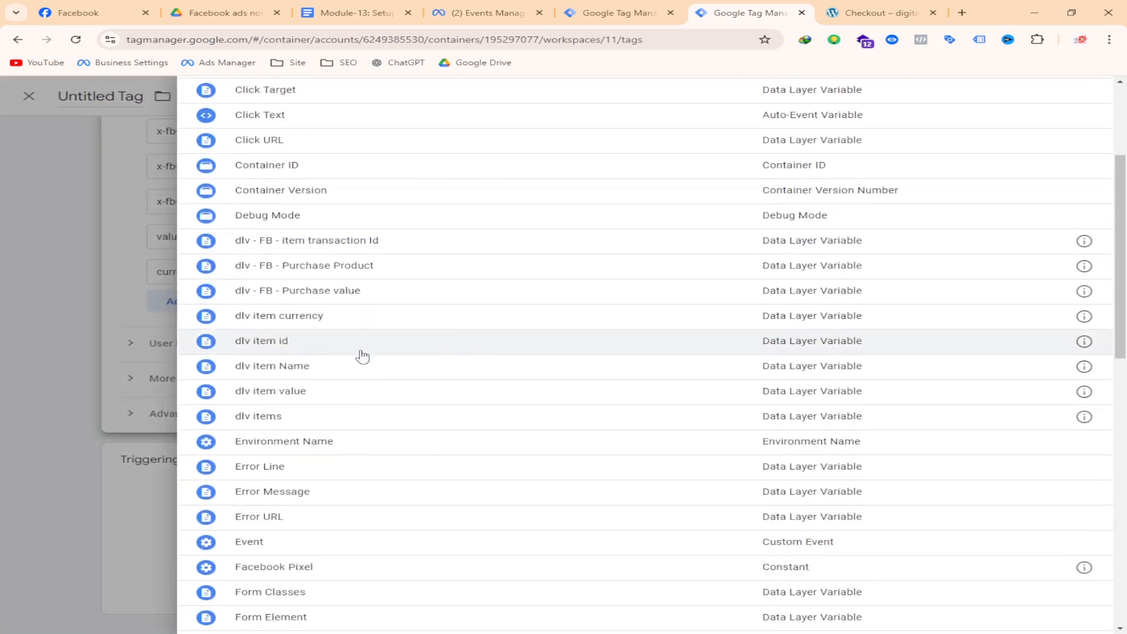
pyautogui.click(335, 317)
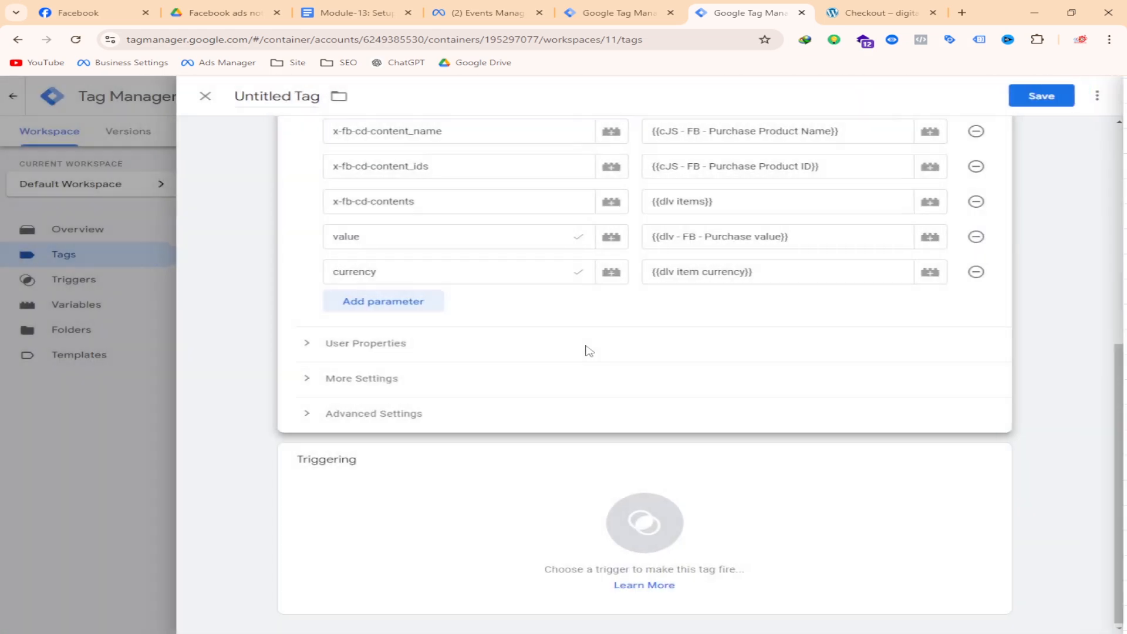
# - Add begin checkout Trigger as the firing trigger and save the tag as Fb-SS-ga4 Begin checkout Tag
pyautogui.click(418, 486)
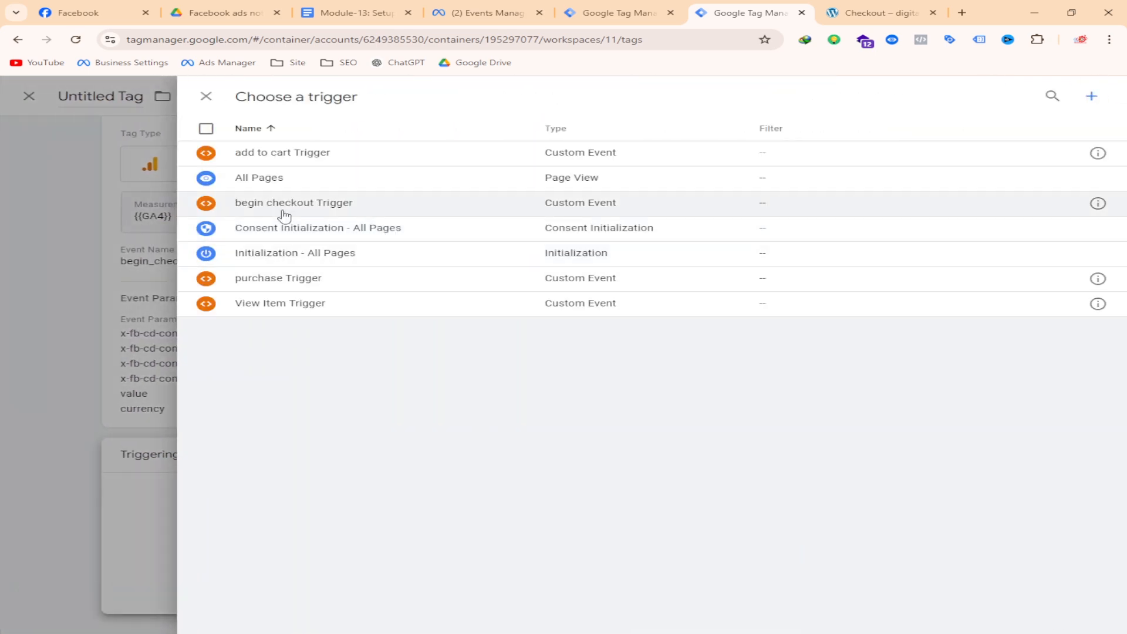
pyautogui.click(281, 207)
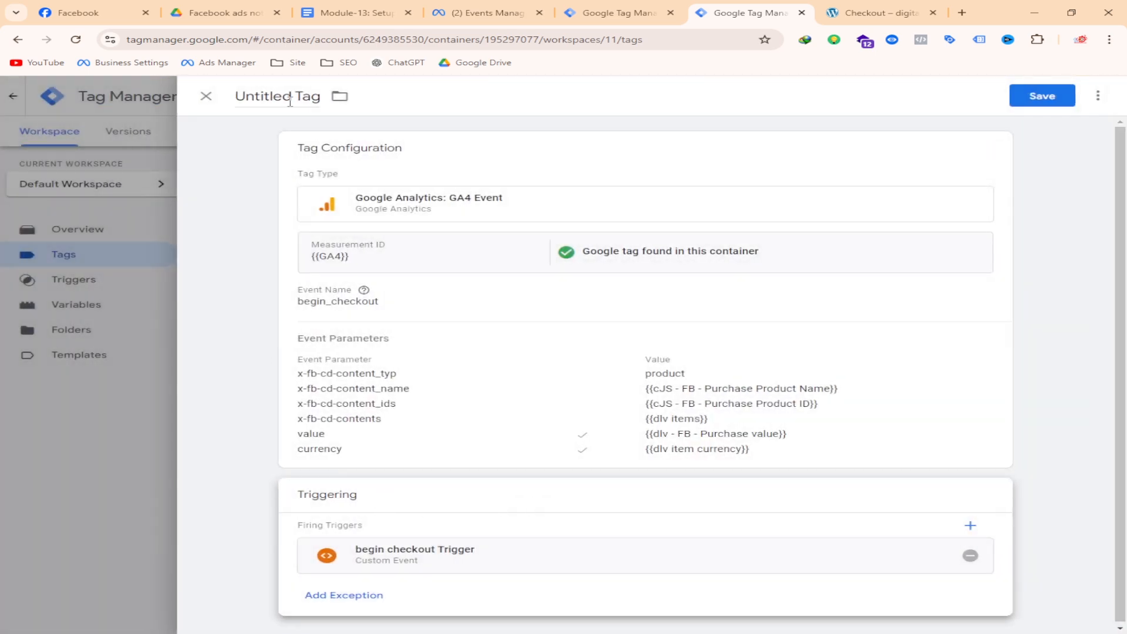
pyautogui.moveTo(292, 100); pyautogui.dragTo(237, 103)
pyautogui.write('F')
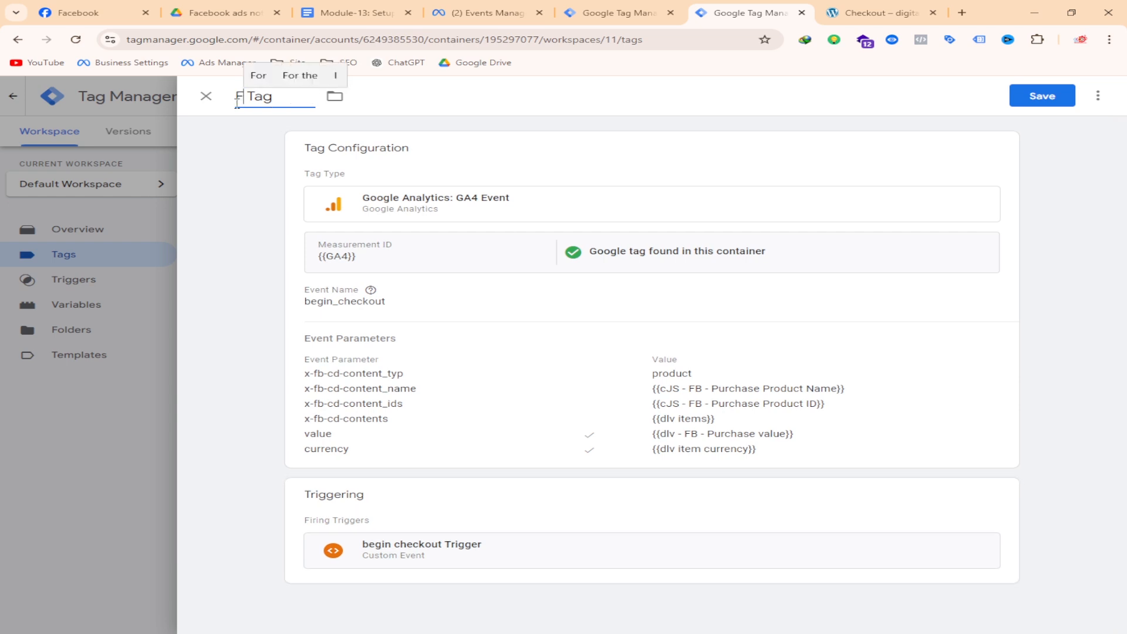
pyautogui.write('b-')
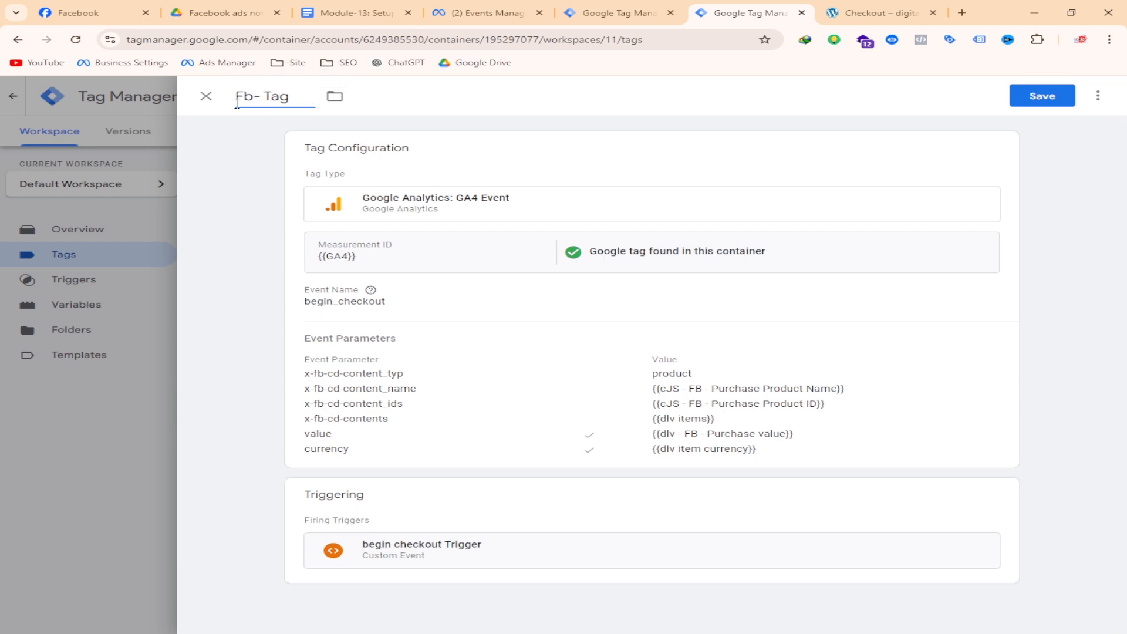
pyautogui.write('SS')
pyautogui.write('-ga4')
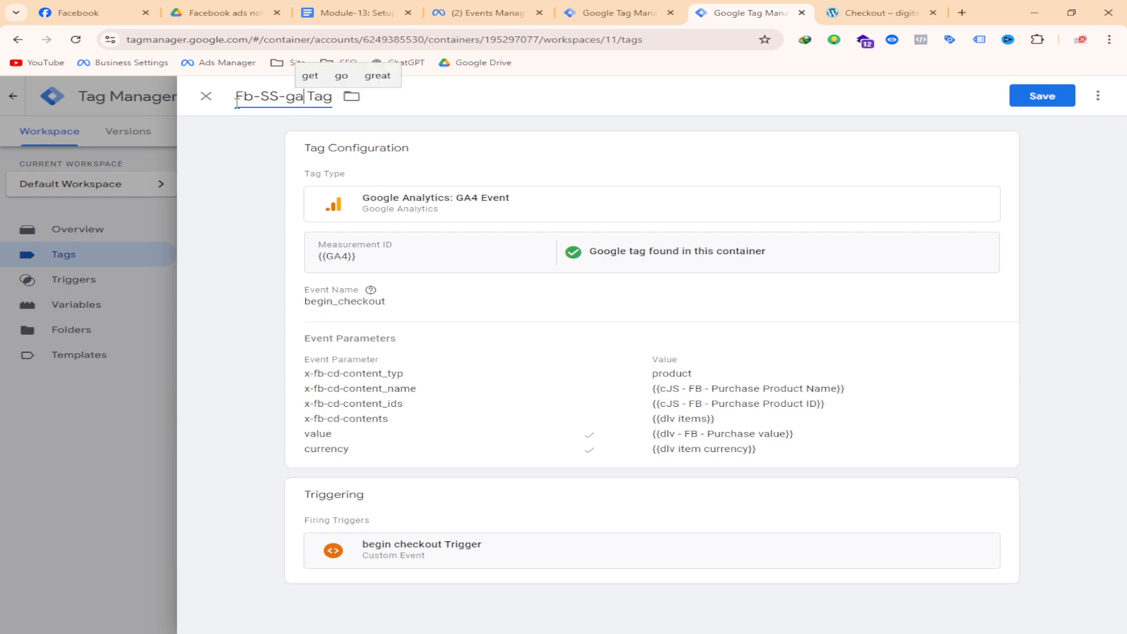
pyautogui.write(' Be')
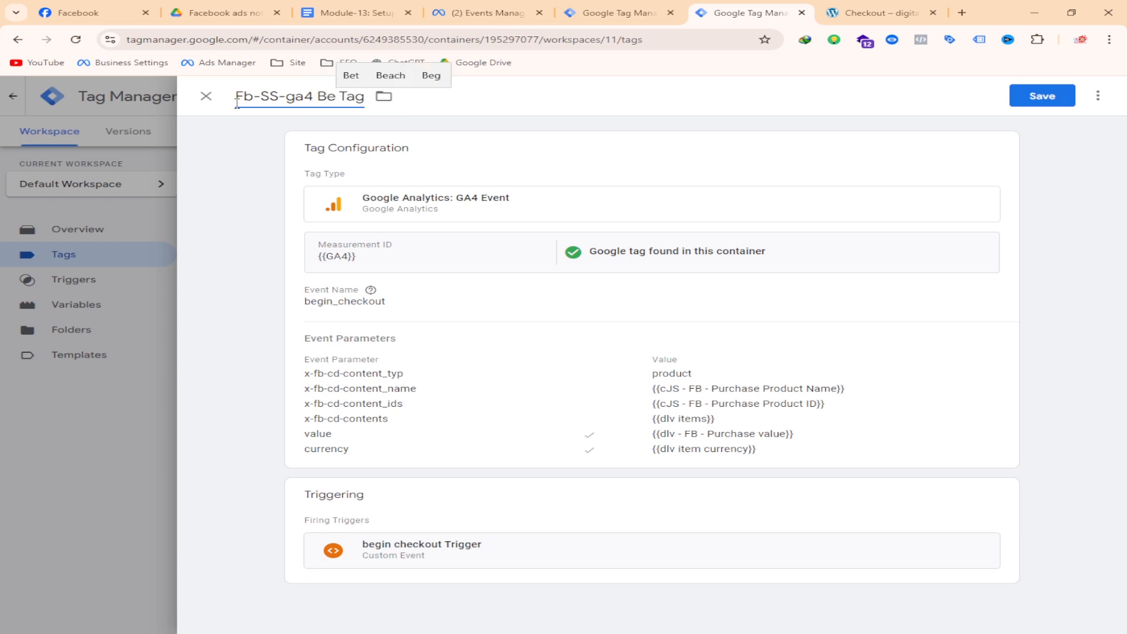
pyautogui.write('gin c')
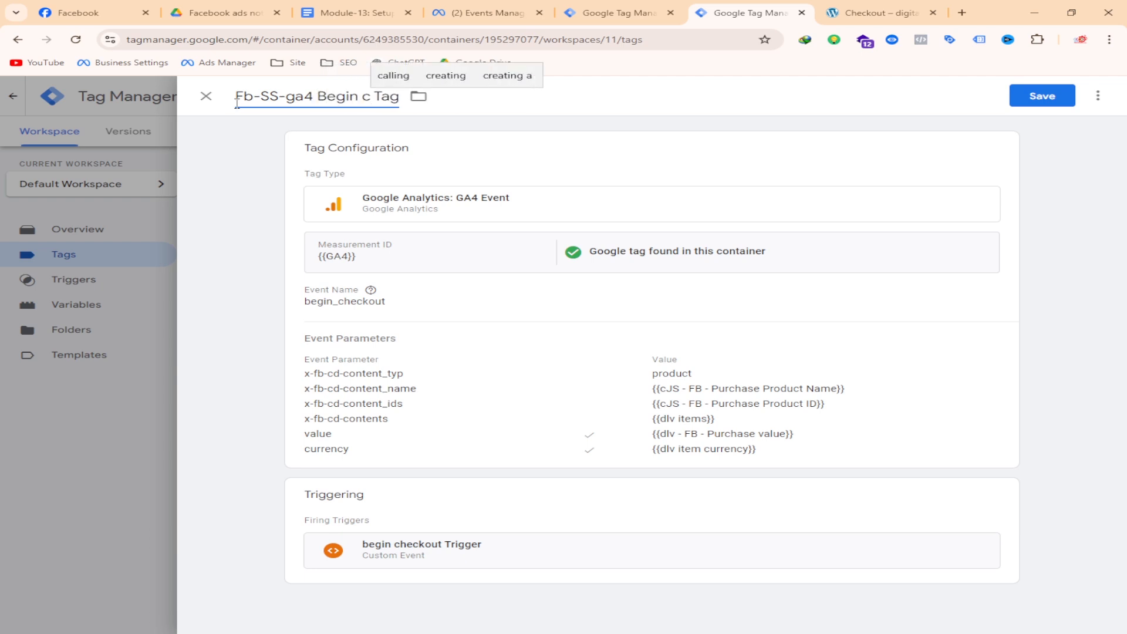
pyautogui.write('hecko')
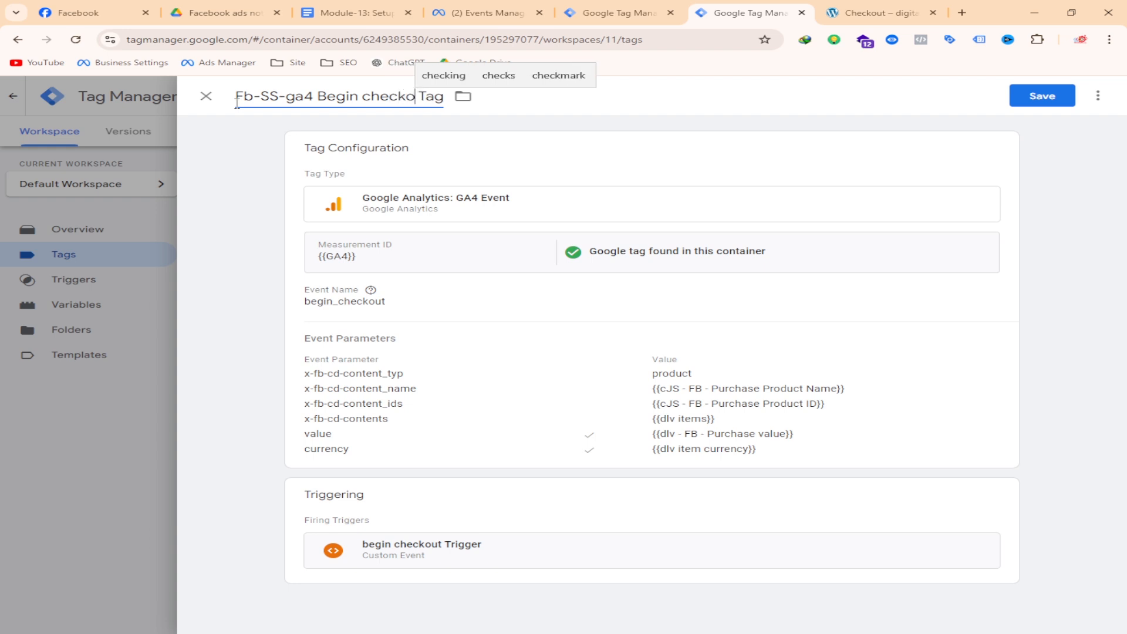
pyautogui.write('ut')
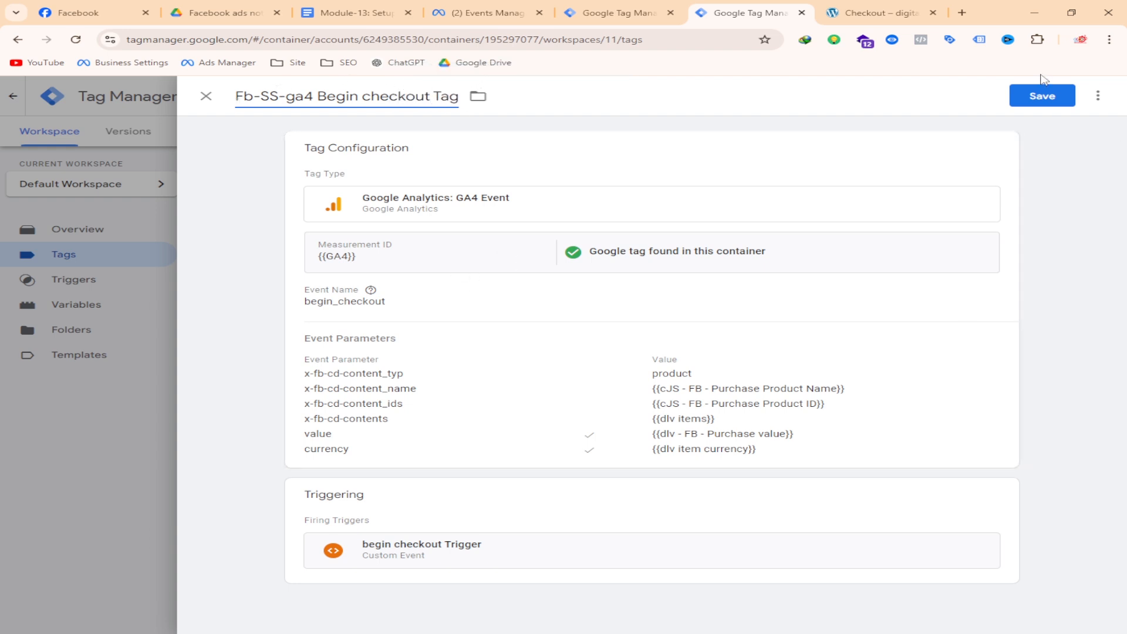
pyautogui.click(1048, 100)
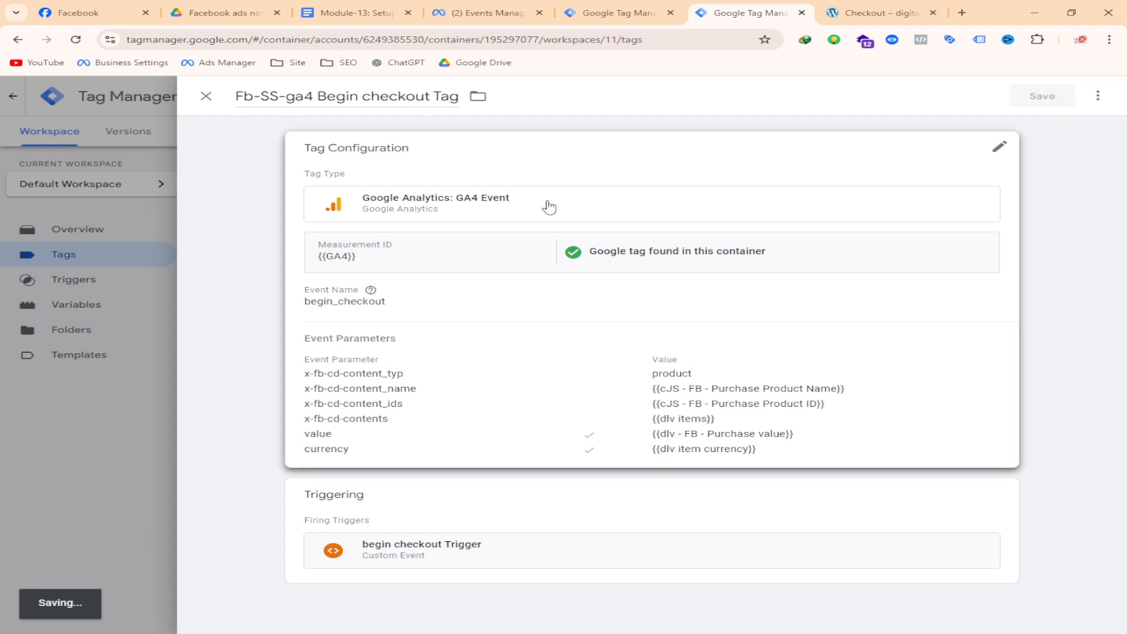
# - Review the begin_checkout parameter list in the Module-13 document, and read the trigger and parameters under Send Purchase Event to Server
pyautogui.click(352, 13)
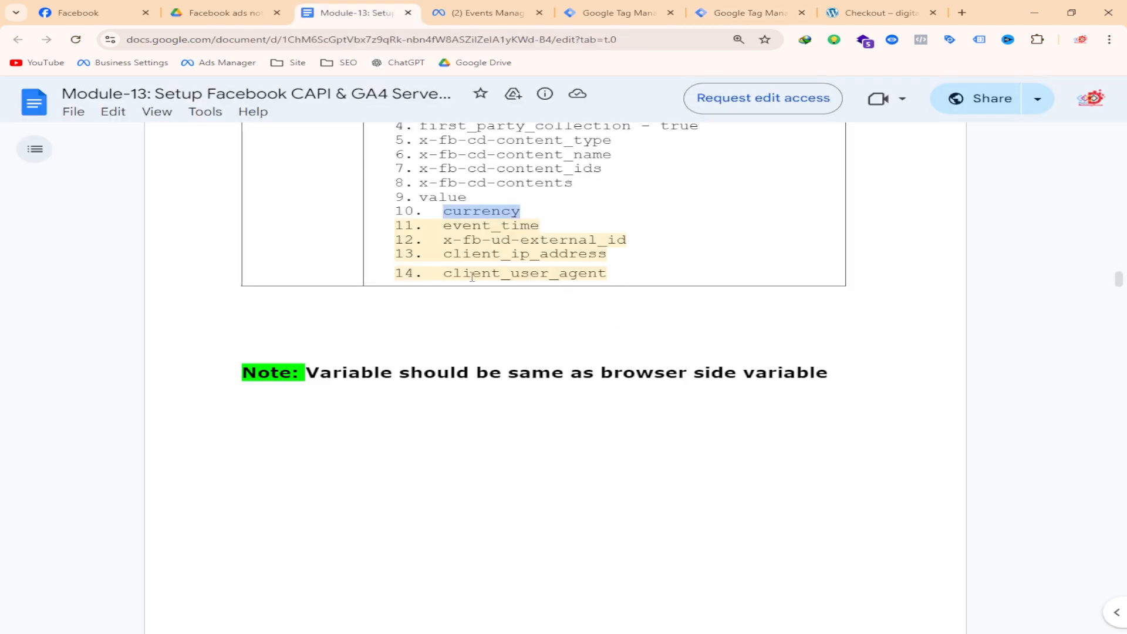
pyautogui.scroll(2, 472, 276)
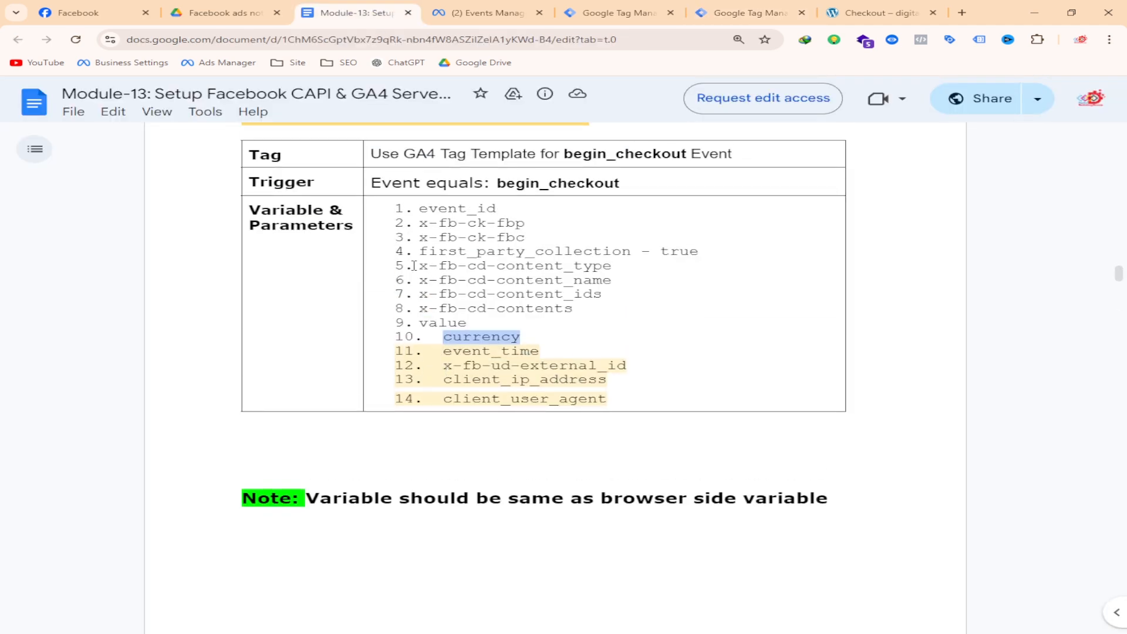
pyautogui.moveTo(414, 266); pyautogui.dragTo(524, 335)
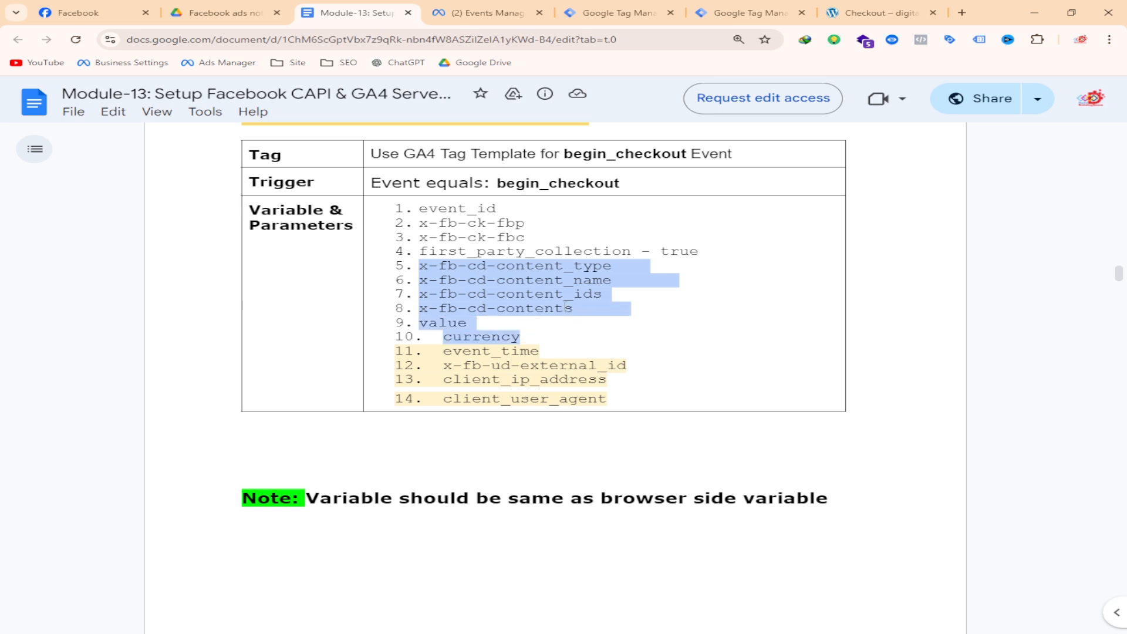
pyautogui.moveTo(767, 257); pyautogui.dragTo(413, 216)
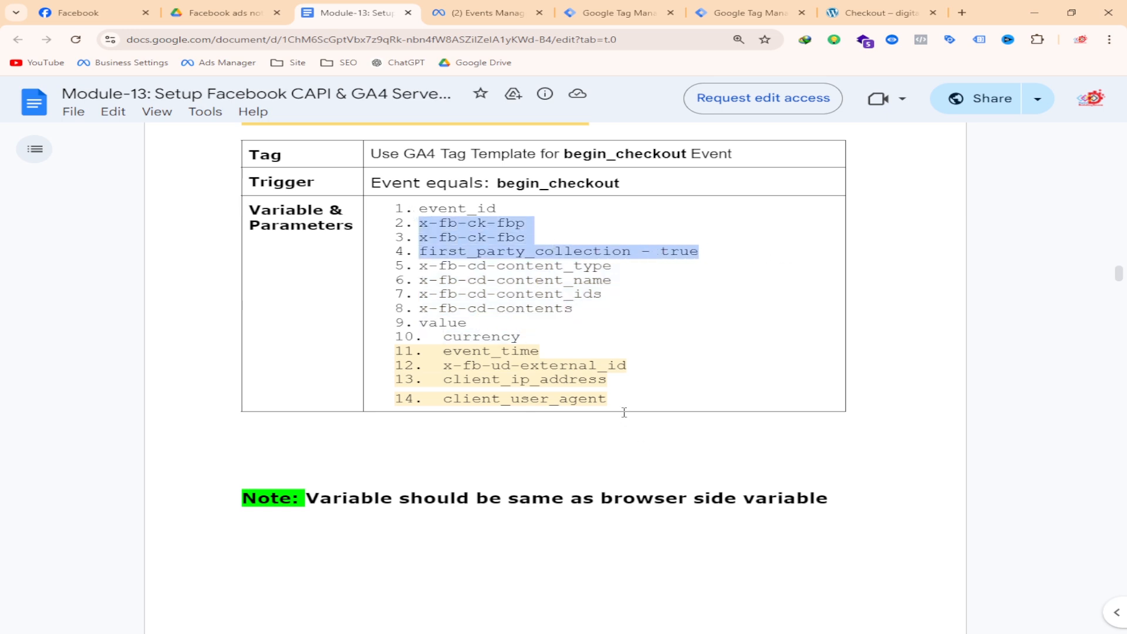
pyautogui.moveTo(624, 413); pyautogui.dragTo(443, 338)
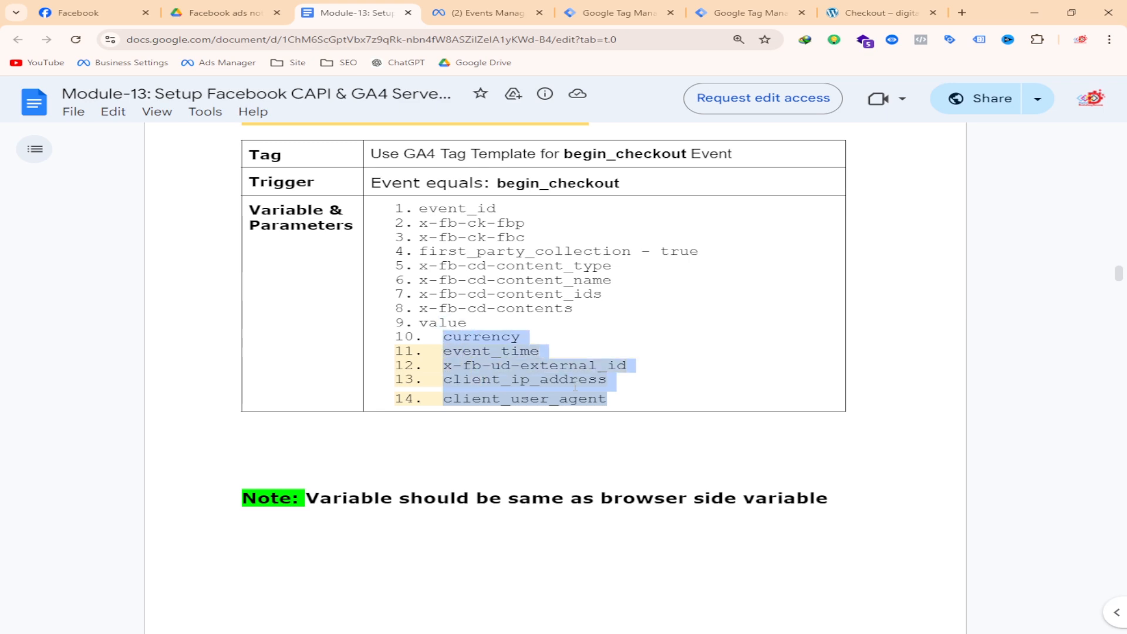
pyautogui.scroll(-3, 659, 375)
pyautogui.scroll(-13, 569, 346)
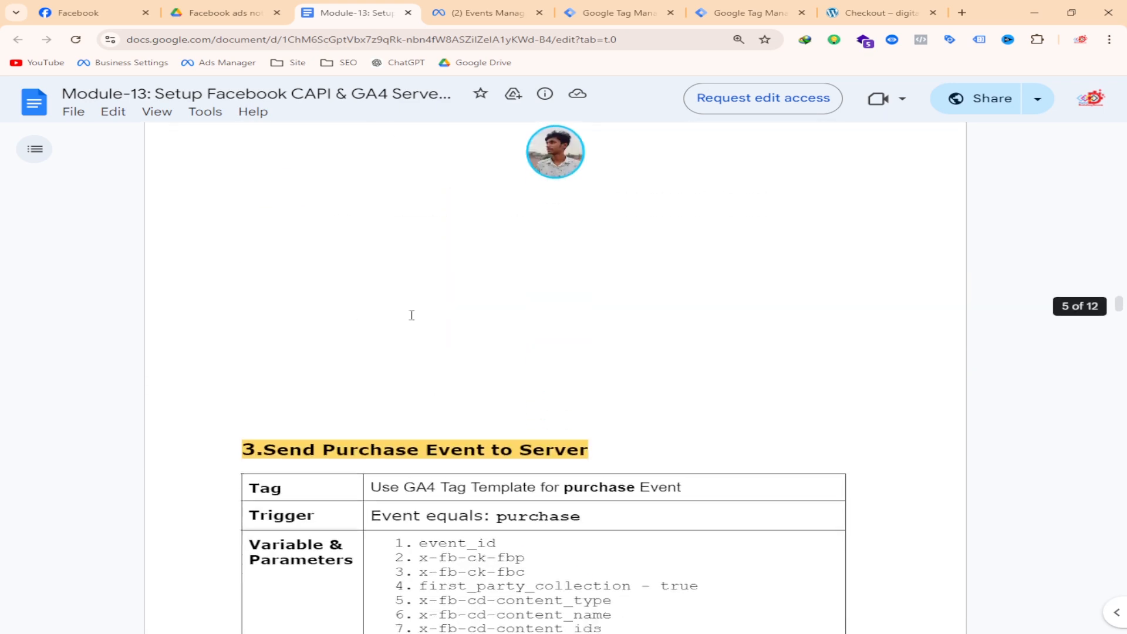
pyautogui.moveTo(498, 216); pyautogui.dragTo(581, 213)
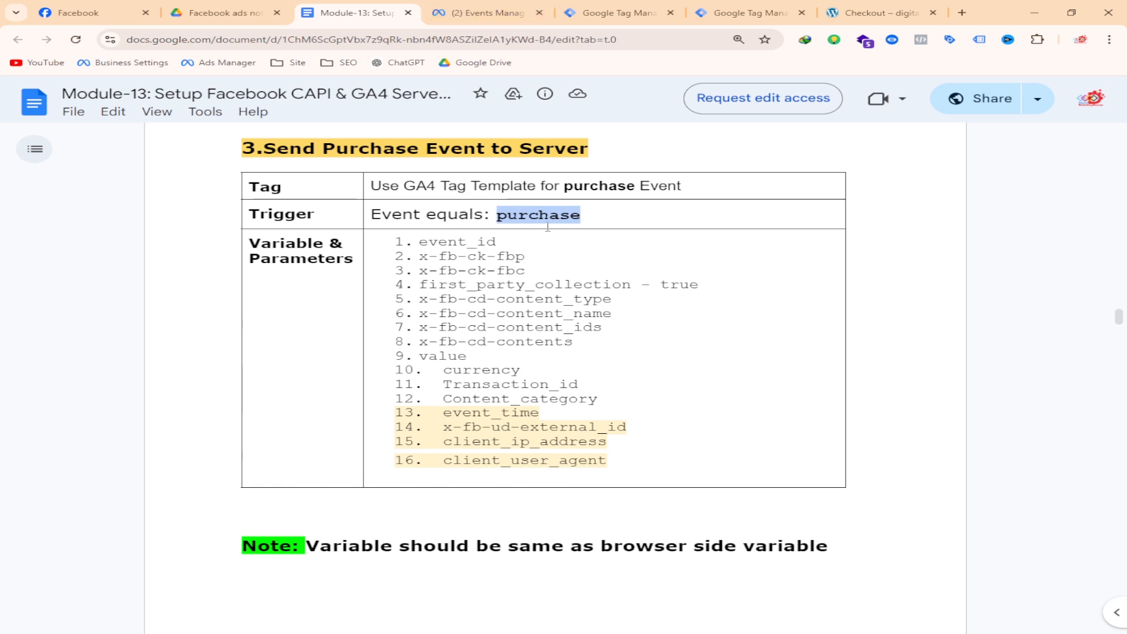
pyautogui.click(515, 230)
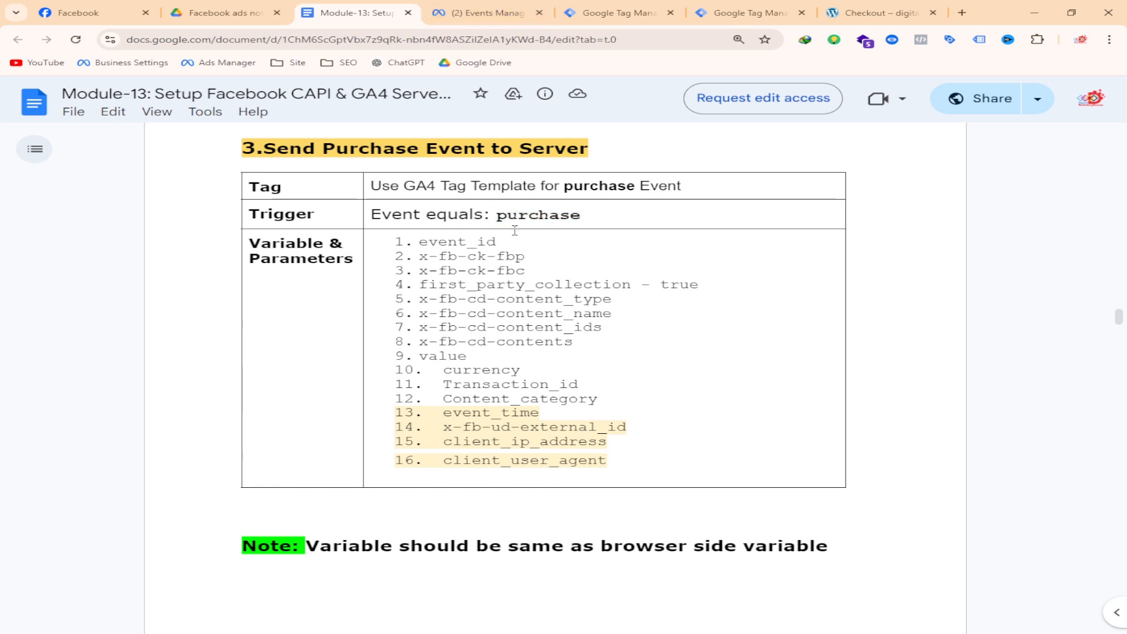
pyautogui.moveTo(499, 216); pyautogui.dragTo(600, 219)
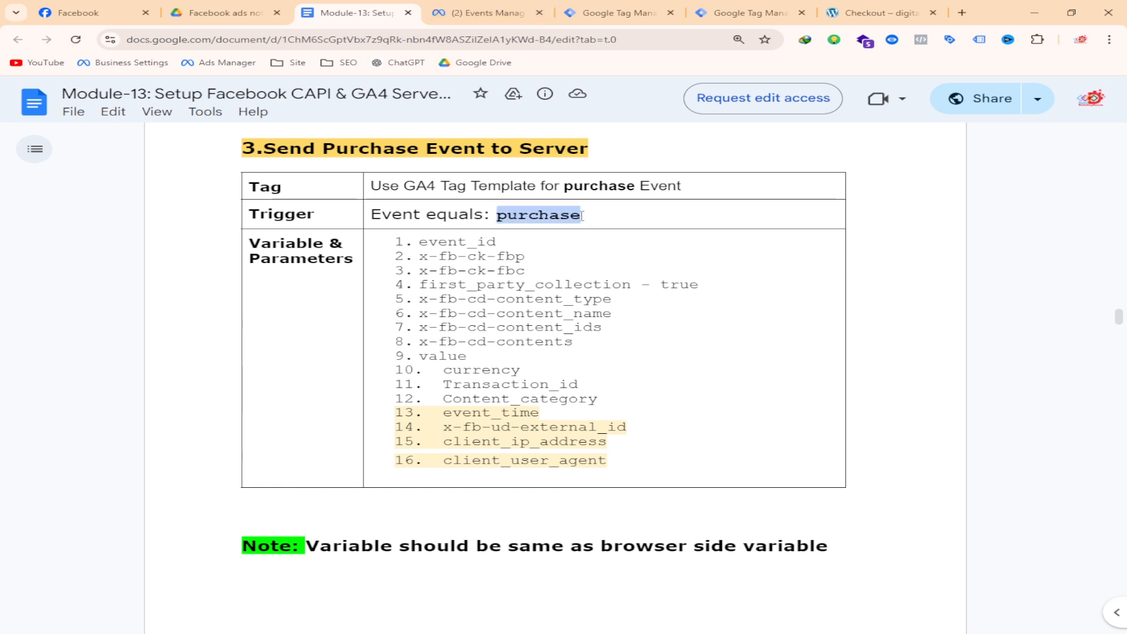
# - Return to the Shopbd.com Web container in Tag Manager and make a copy of Fb-SS-ga4 Begin checkout Tag
pyautogui.click(488, 12)
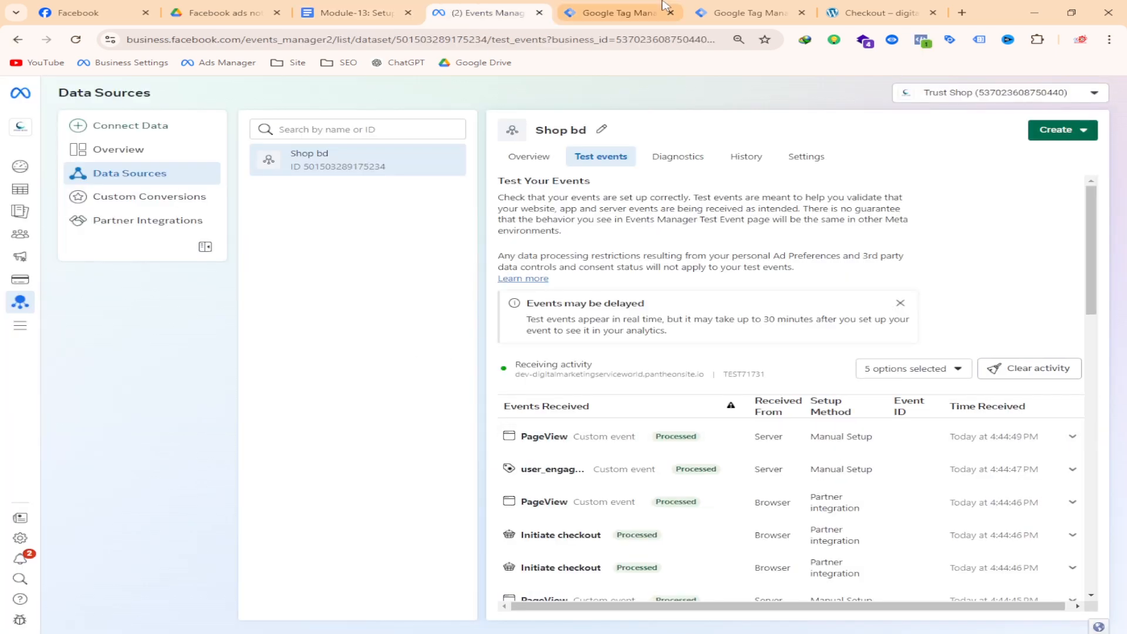
pyautogui.click(616, 12)
pyautogui.click(745, 12)
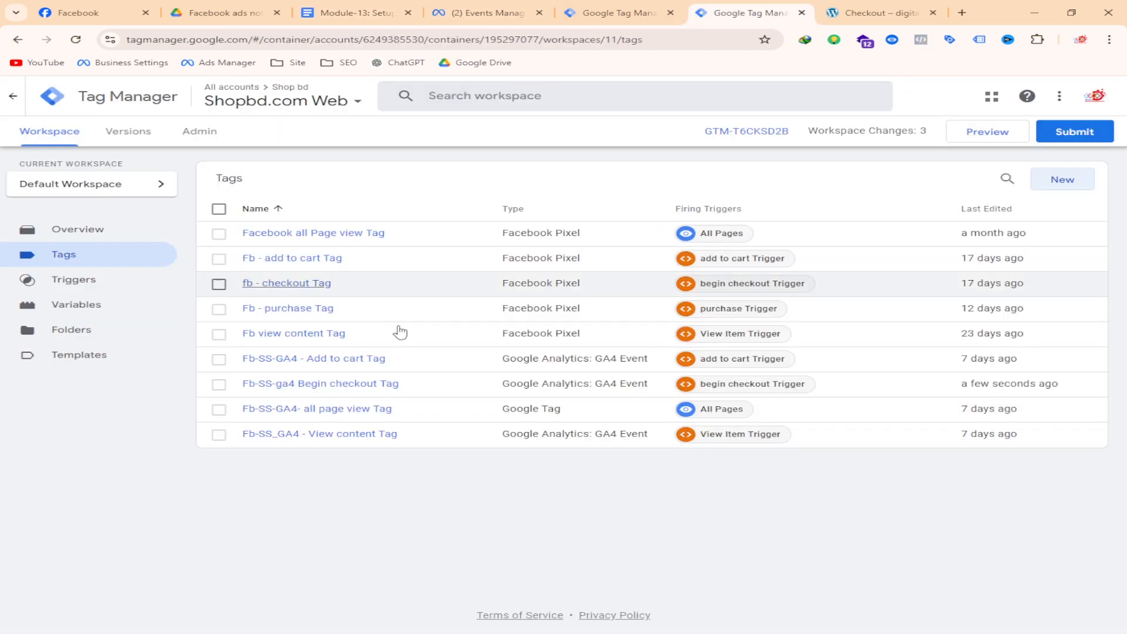
pyautogui.click(317, 385)
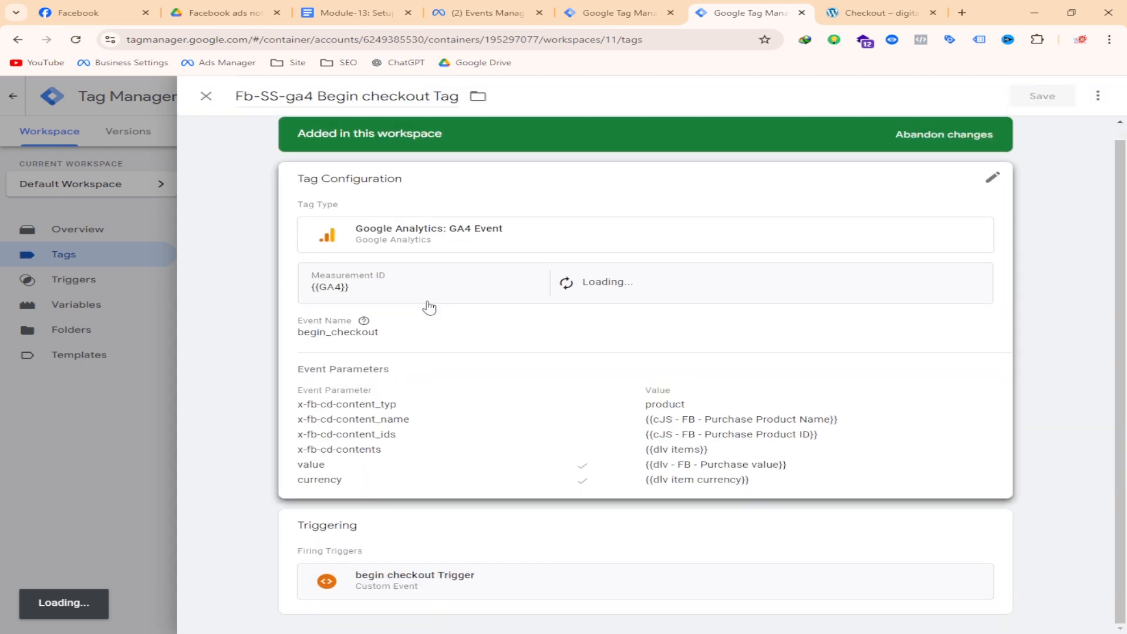
pyautogui.scroll(-1, 428, 307)
pyautogui.scroll(1, 413, 432)
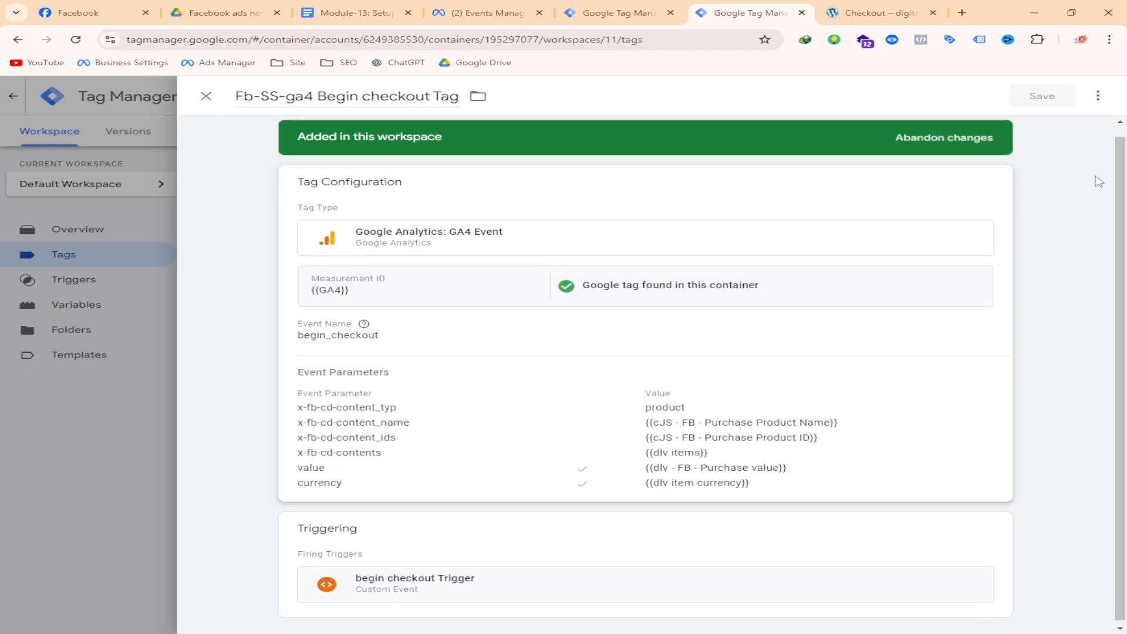
pyautogui.click(1097, 103)
pyautogui.click(1052, 125)
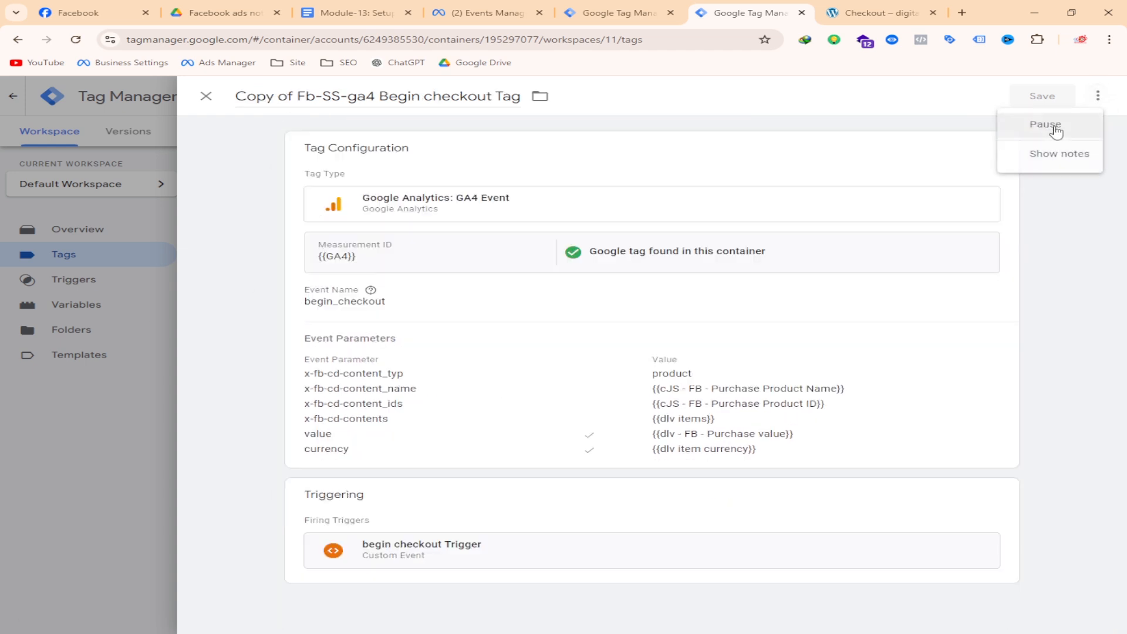
# - Rename the copied begin checkout tag as Fb-SS-ga4 purchase Tag
pyautogui.click(293, 96)
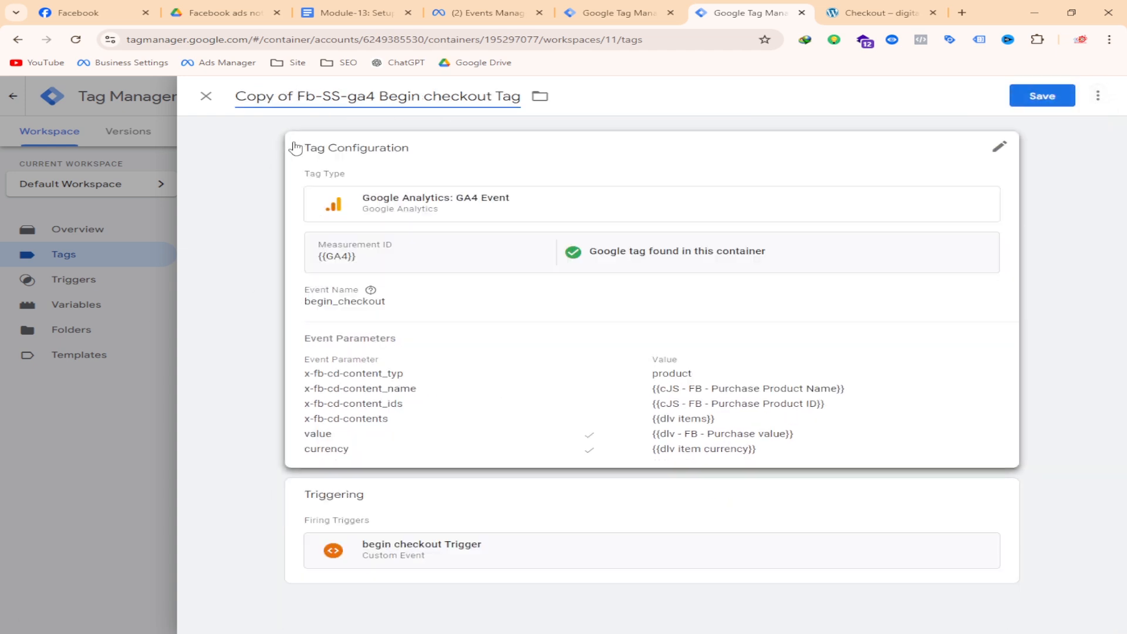
pyautogui.press('BackSpace')
pyautogui.press('BackSpace')
pyautogui.press('BackSpace')
pyautogui.press('BackSpace')
pyautogui.press('BackSpace')
pyautogui.press('BackSpace')
pyautogui.press('BackSpace')
pyautogui.press('BackSpace')
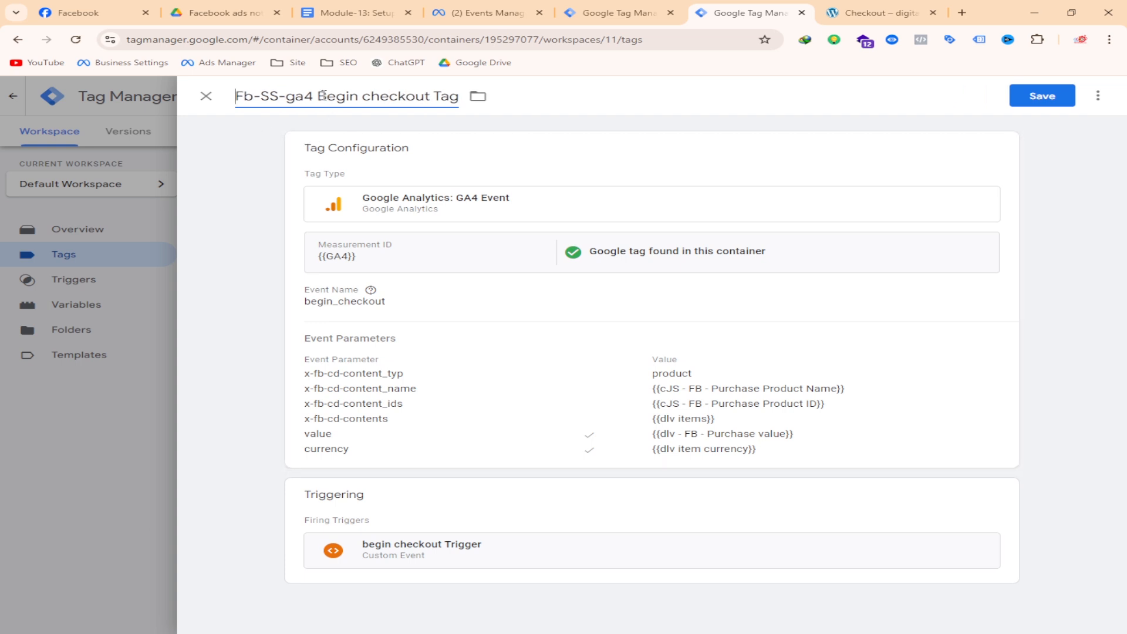
pyautogui.moveTo(320, 96); pyautogui.dragTo(427, 98)
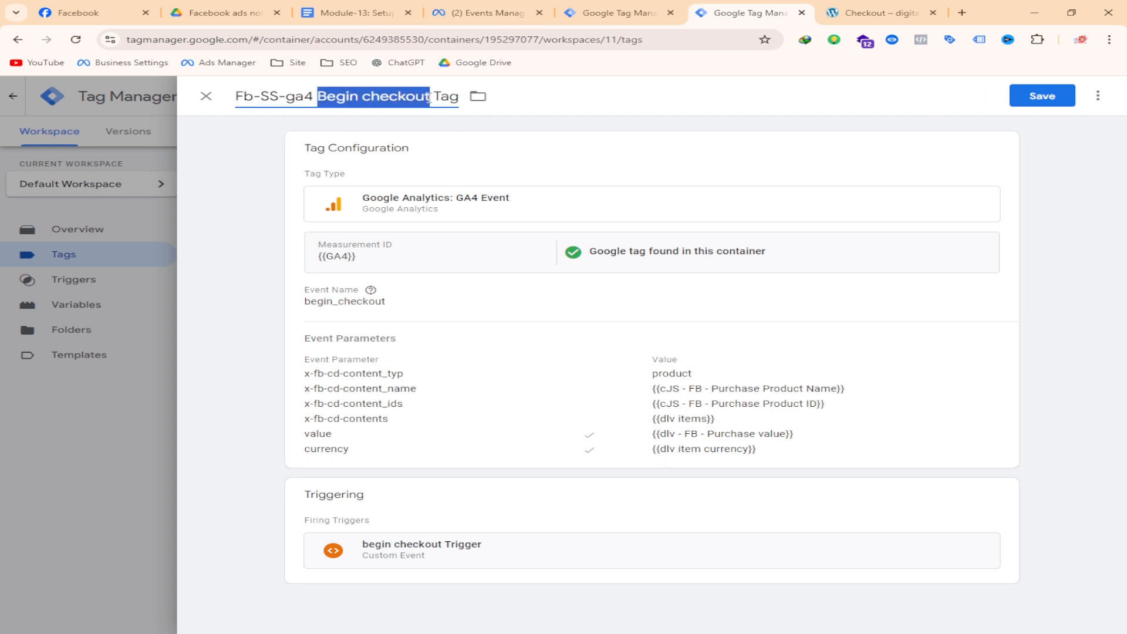
pyautogui.write('purchase')
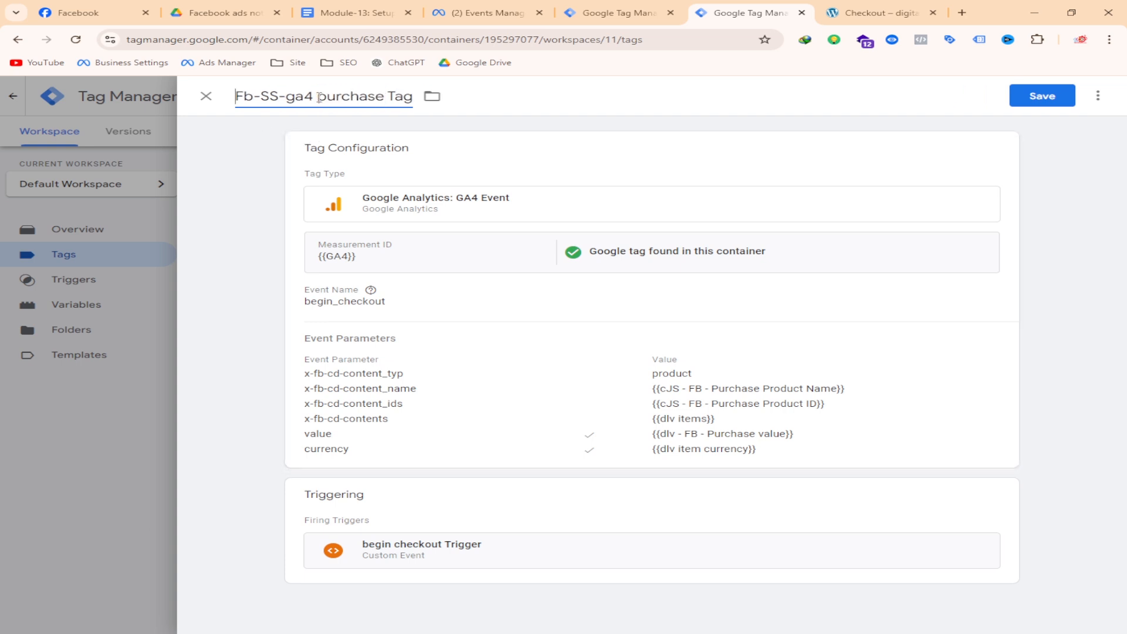
# - Set the event name in the Fb-SS-ga4 purchase Tag configuration to purchase
pyautogui.click(382, 302)
pyautogui.doubleClick(380, 336)
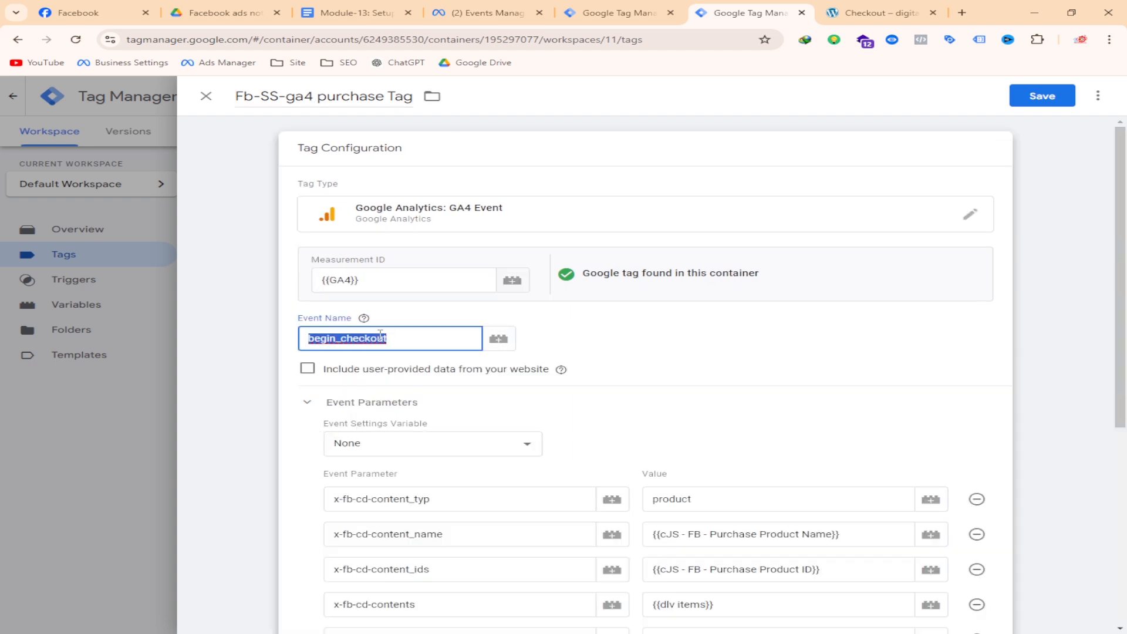
pyautogui.write('purchase')
# - Copy Transaction_id from the purchase parameter list in the Module-13 document and add it as a new event parameter in the purchase tag
pyautogui.scroll(-4, 582, 340)
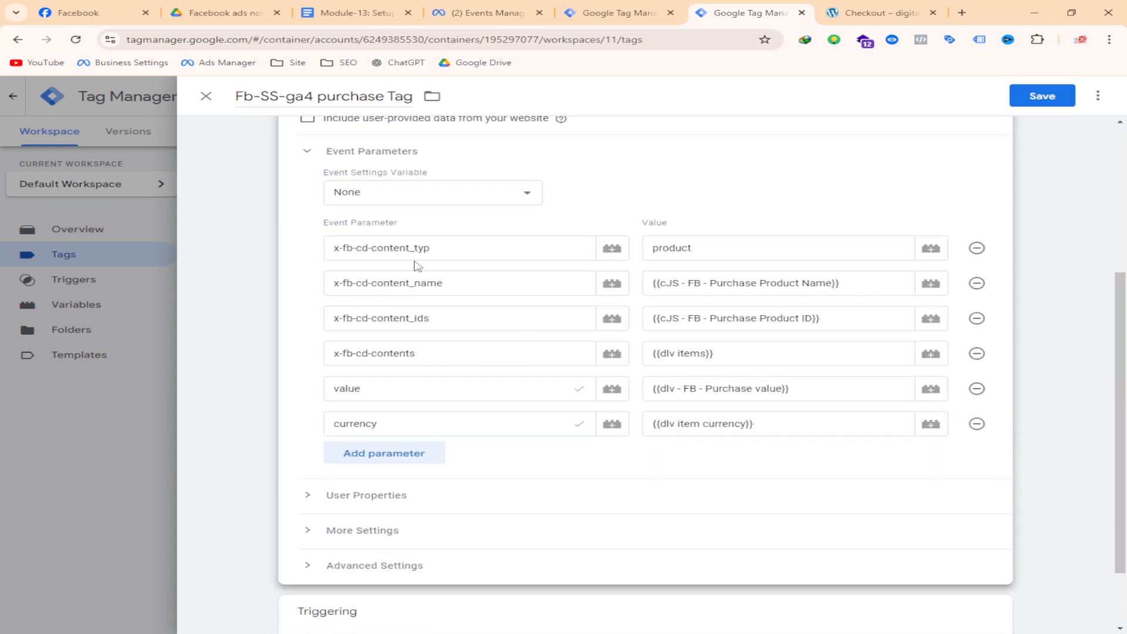
pyautogui.click(352, 13)
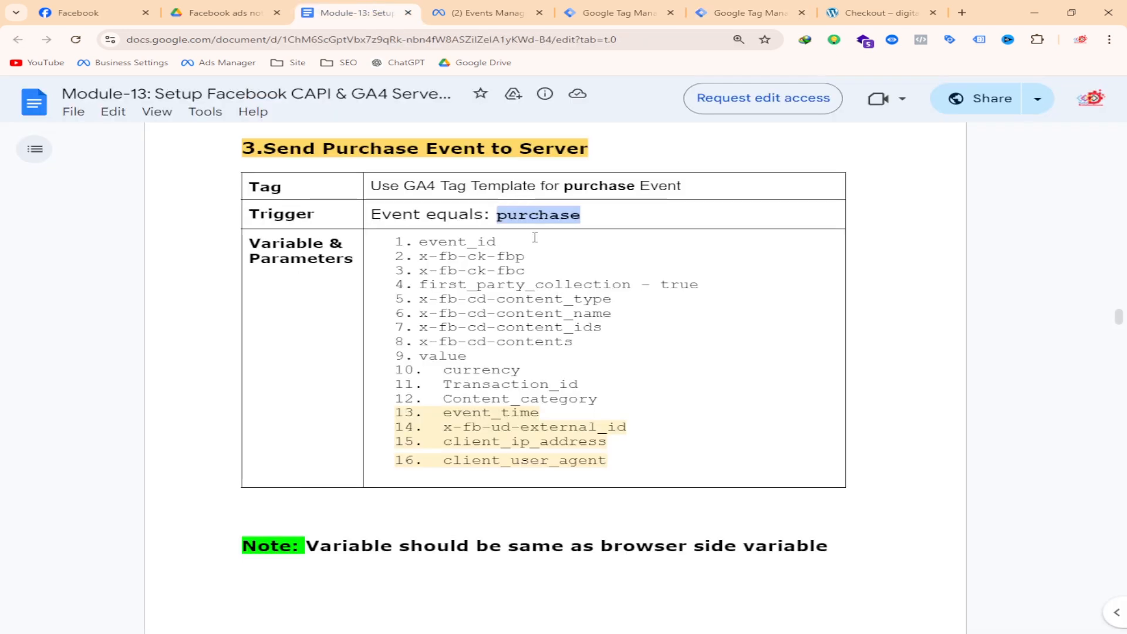
pyautogui.scroll(-1, 586, 256)
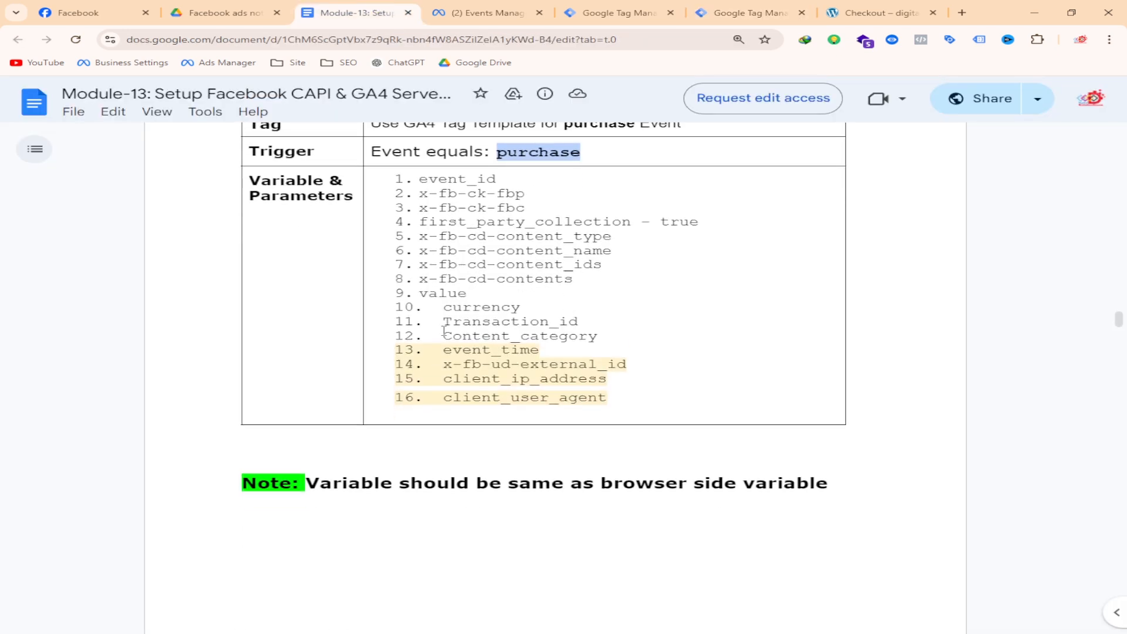
pyautogui.moveTo(444, 321); pyautogui.dragTo(581, 321)
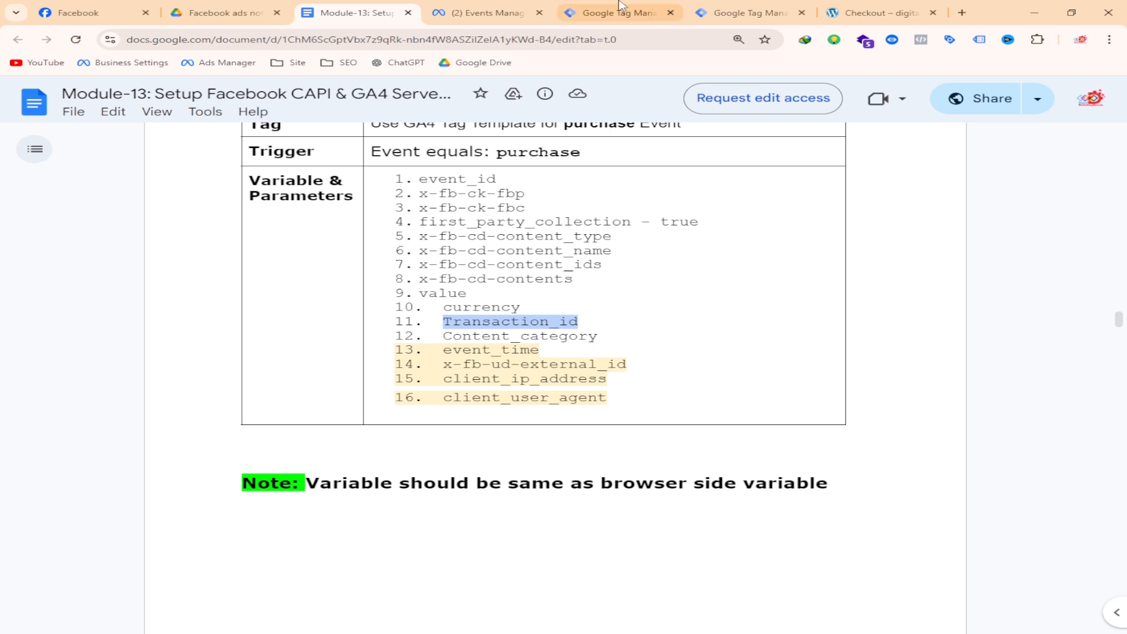
pyautogui.click(637, 12)
pyautogui.click(714, 7)
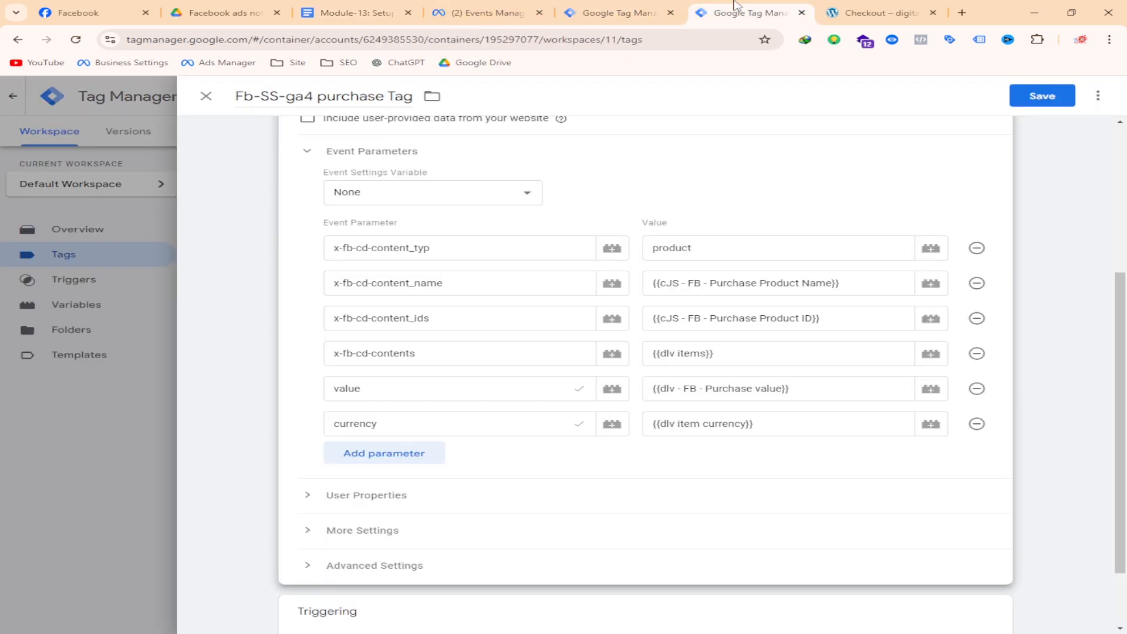
pyautogui.click(404, 458)
pyautogui.hotkey('ctrl', 'v')
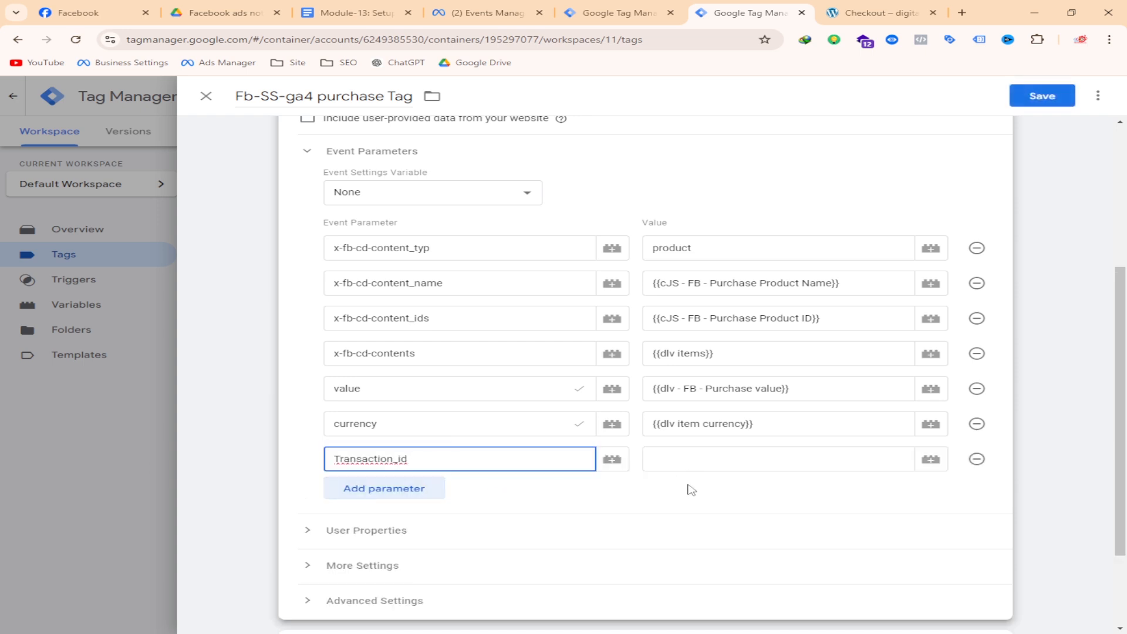
pyautogui.moveTo(477, 461); pyautogui.dragTo(328, 460)
pyautogui.click(309, 449)
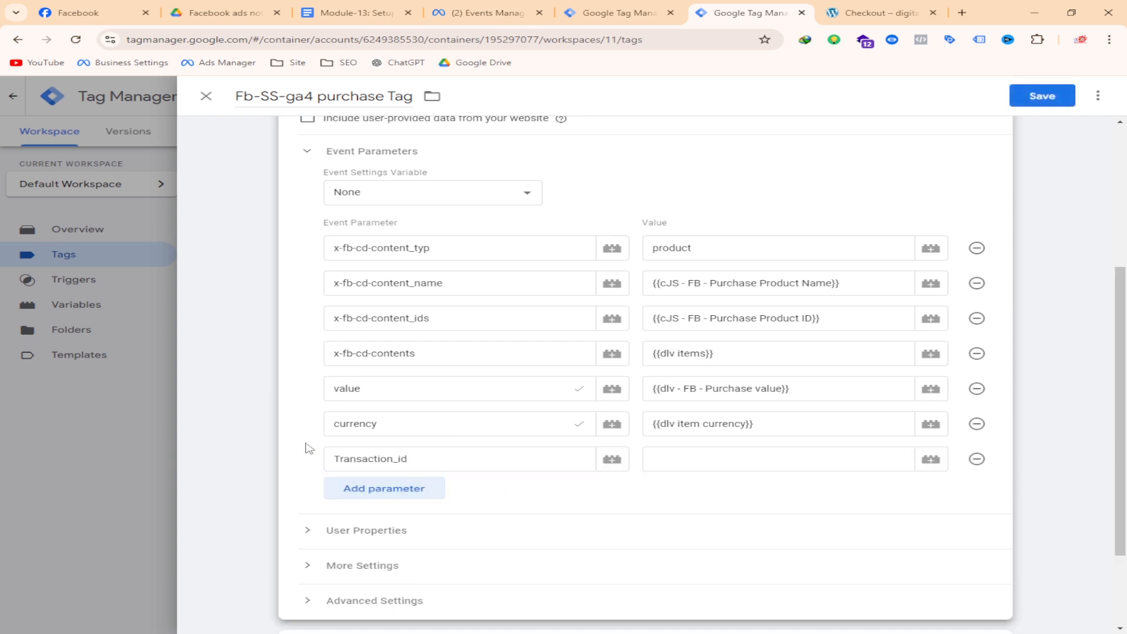
# - Assign the variable dlv - FB - item transaction Id as the value of the Transaction_id parameter
pyautogui.scroll(-1, 449, 427)
pyautogui.moveTo(437, 392); pyautogui.dragTo(297, 395)
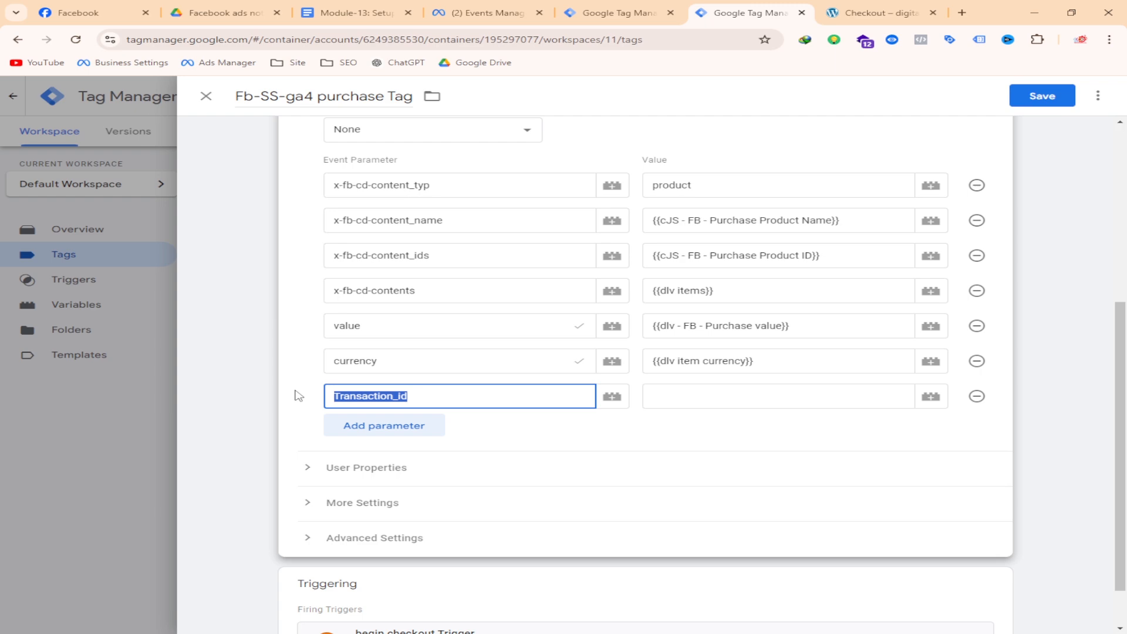
pyautogui.click(297, 395)
pyautogui.click(930, 398)
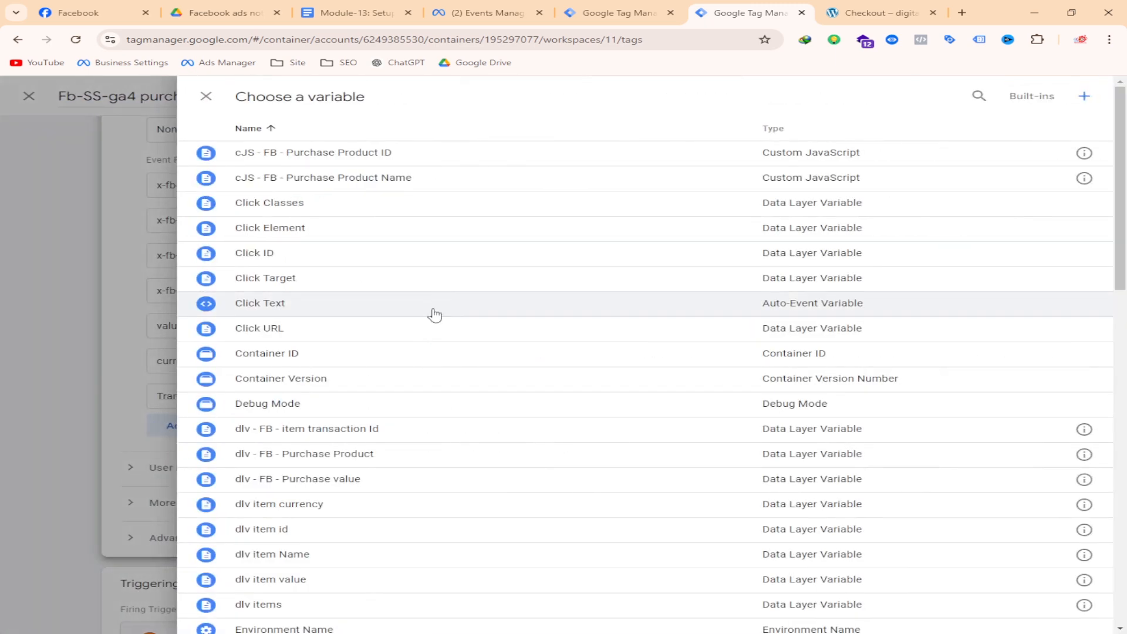
pyautogui.scroll(-2, 413, 275)
pyautogui.scroll(-1, 413, 275)
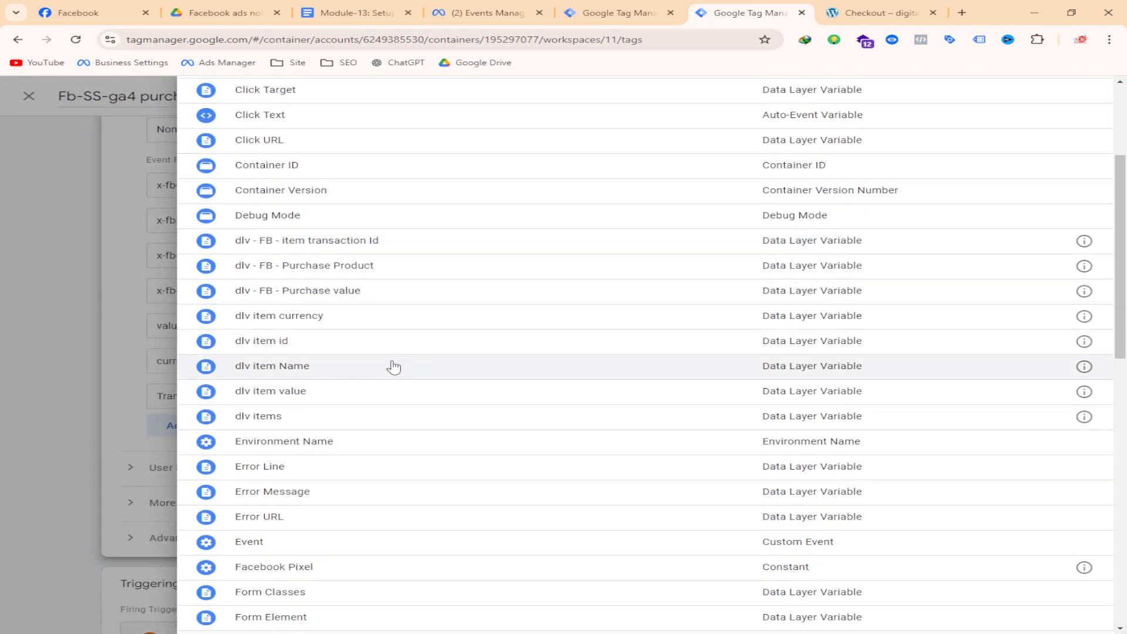
pyautogui.scroll(-2, 380, 314)
pyautogui.scroll(1, 381, 353)
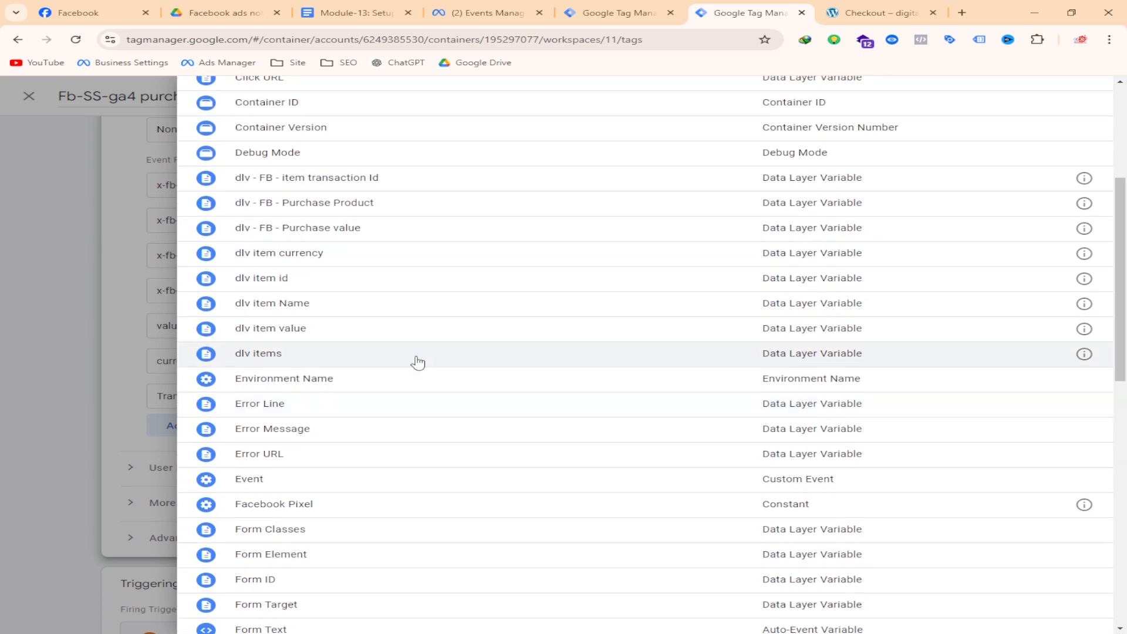
pyautogui.click(371, 179)
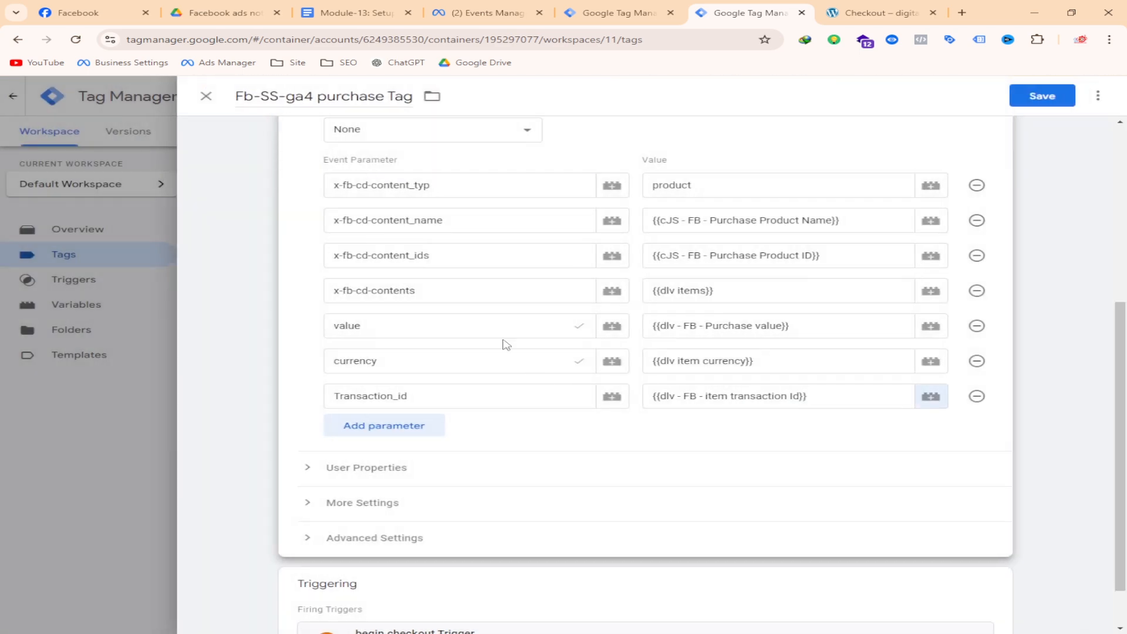
# - Replace begin checkout Trigger with purchase Trigger as the tag's firing trigger and save the tag
pyautogui.scroll(-1, 506, 344)
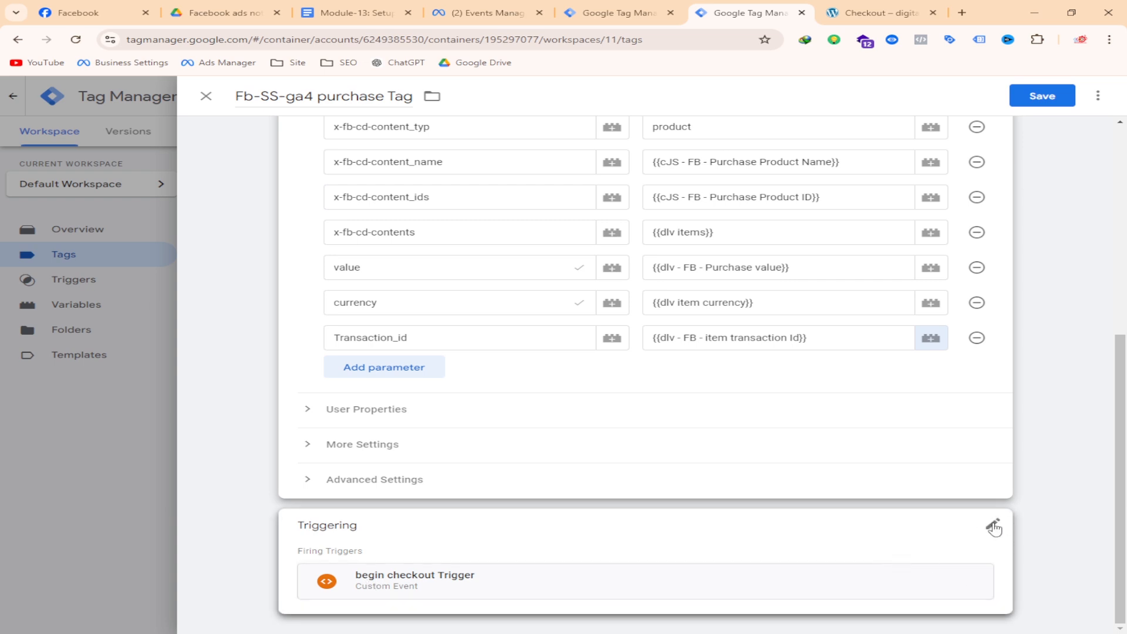
pyautogui.click(992, 526)
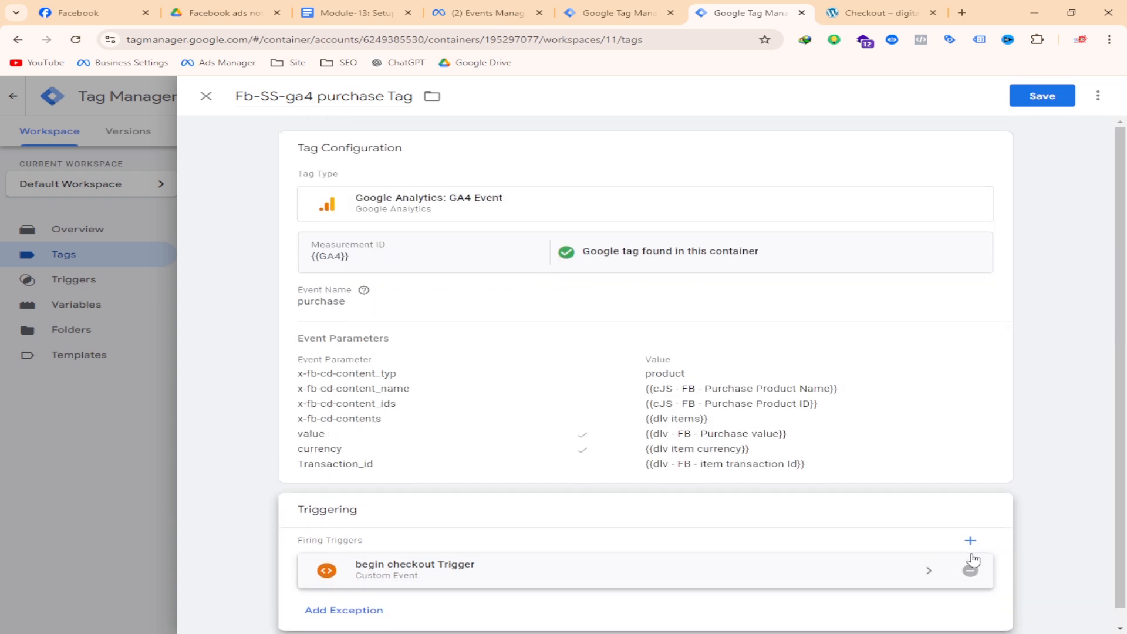
pyautogui.click(971, 569)
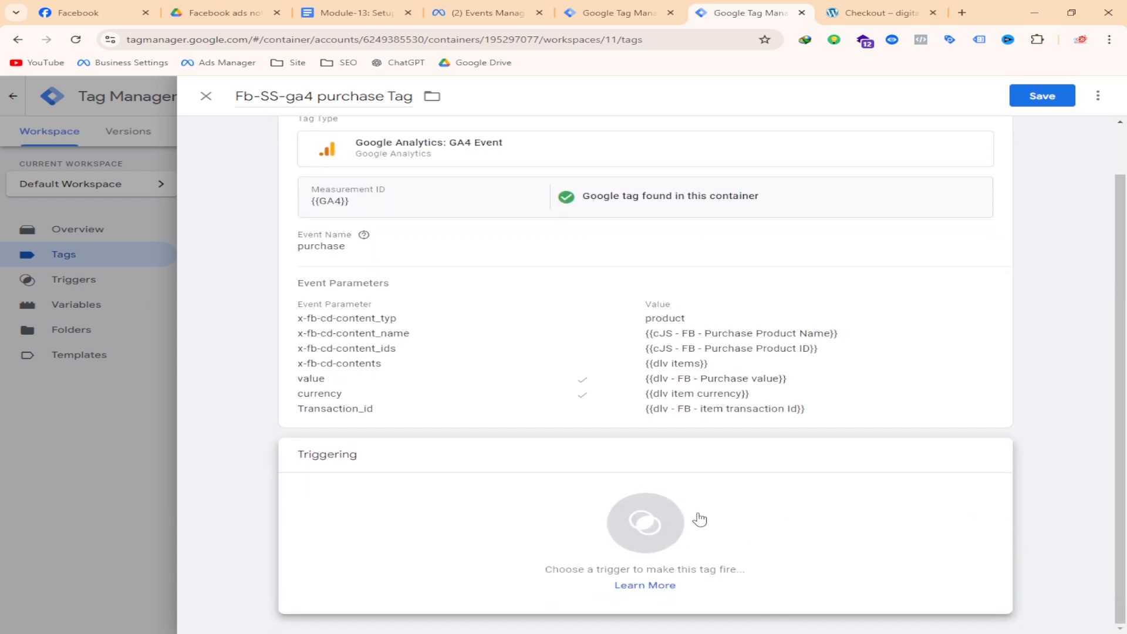
pyautogui.click(697, 517)
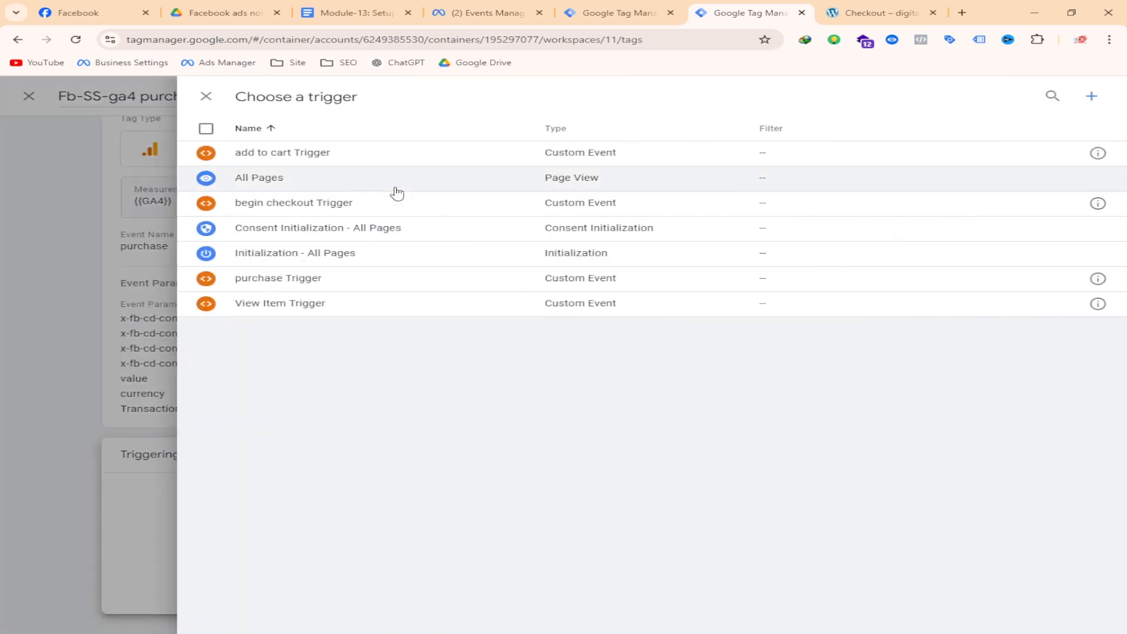
pyautogui.click(280, 287)
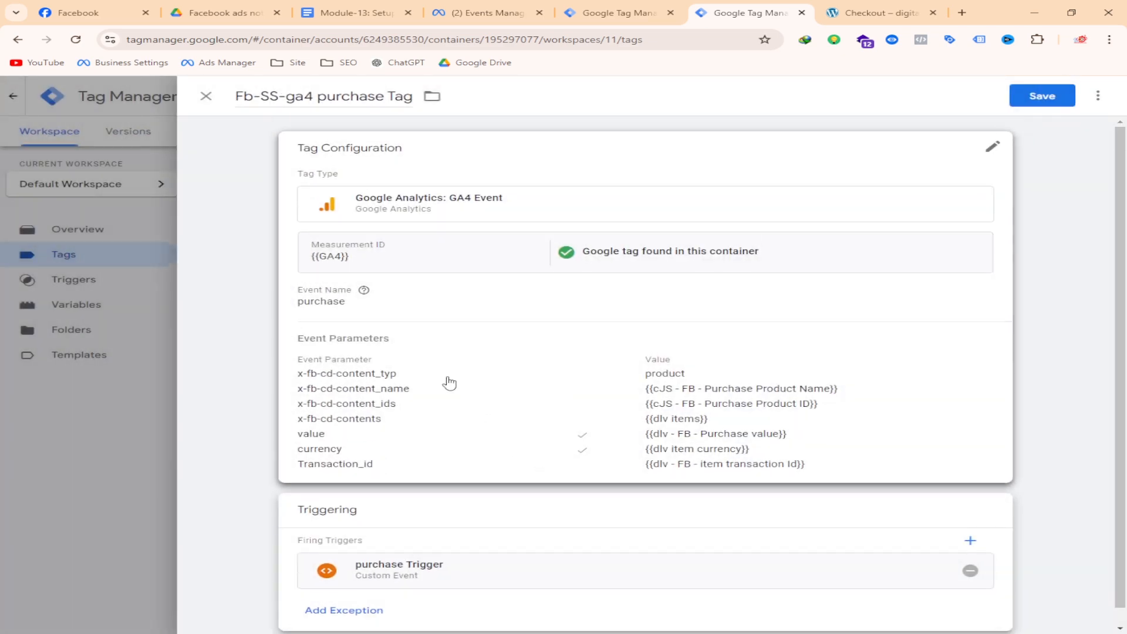
pyautogui.click(1056, 96)
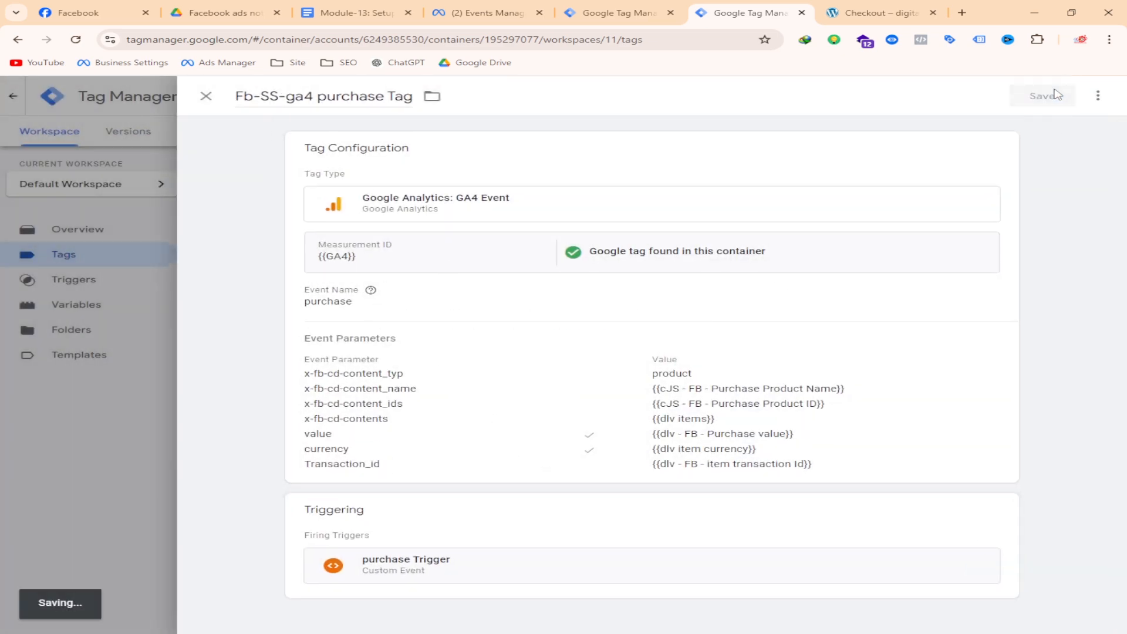
pyautogui.click(639, 7)
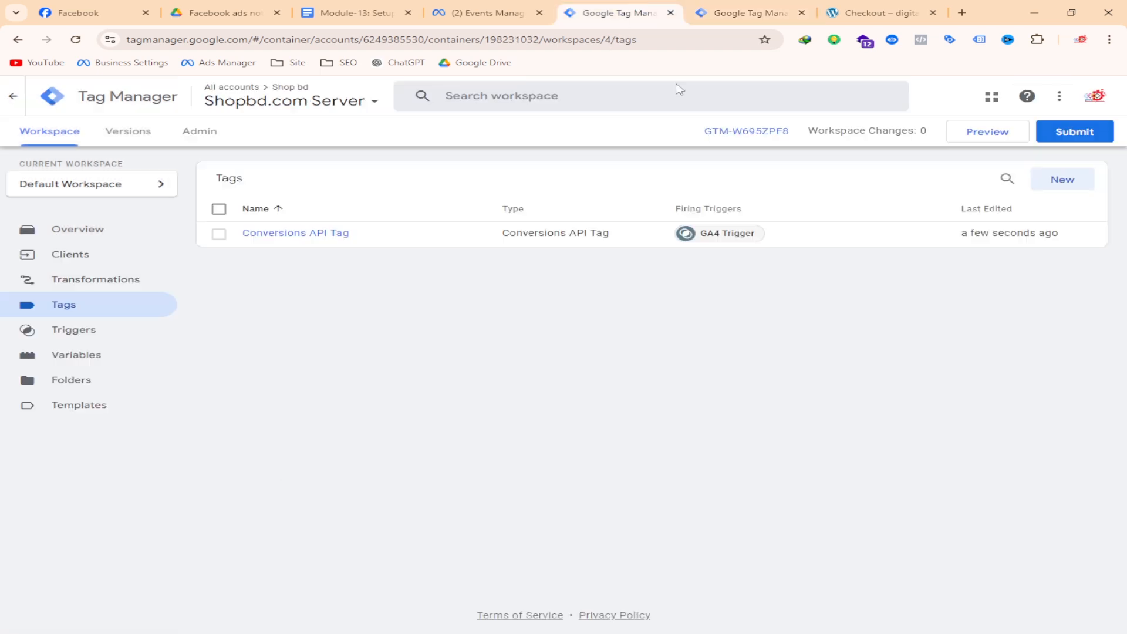
pyautogui.click(997, 136)
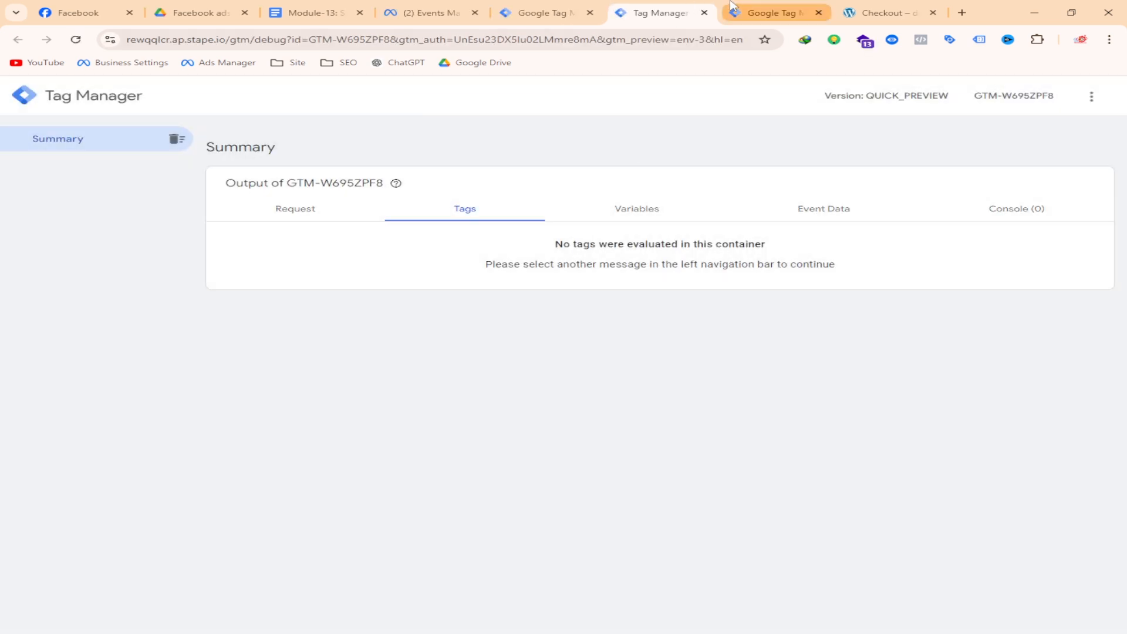
pyautogui.click(732, 7)
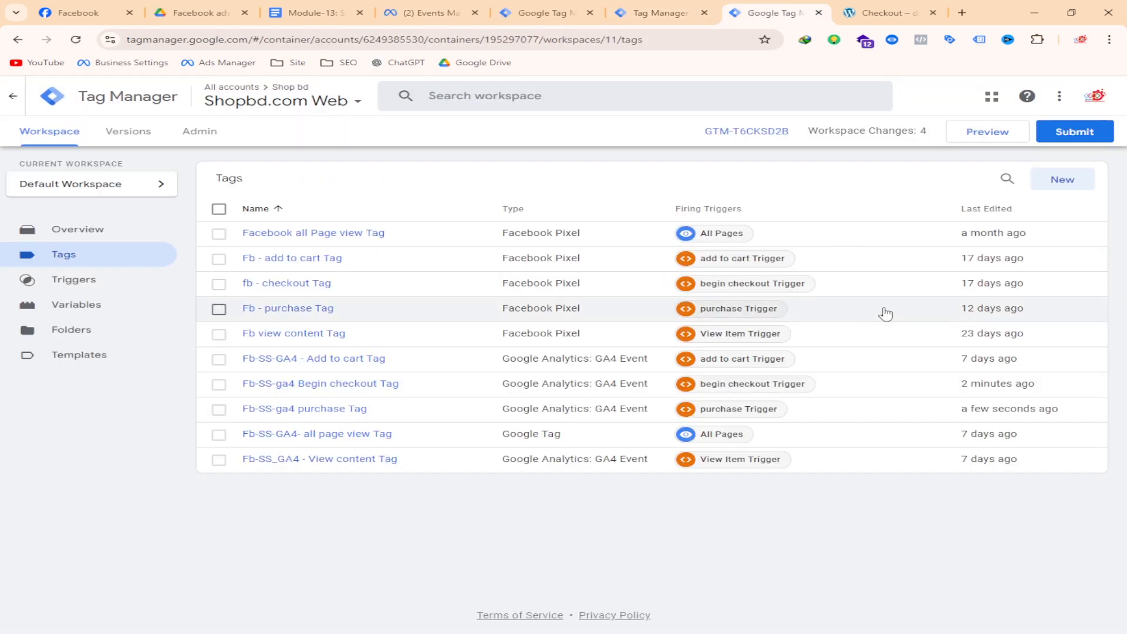
pyautogui.click(988, 135)
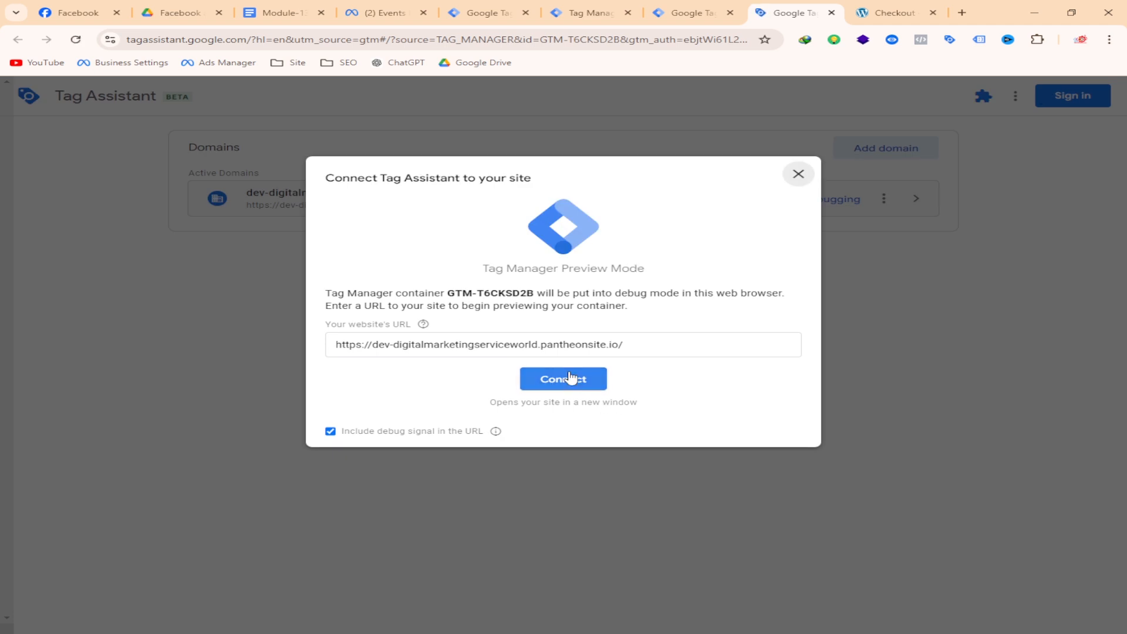
pyautogui.click(573, 379)
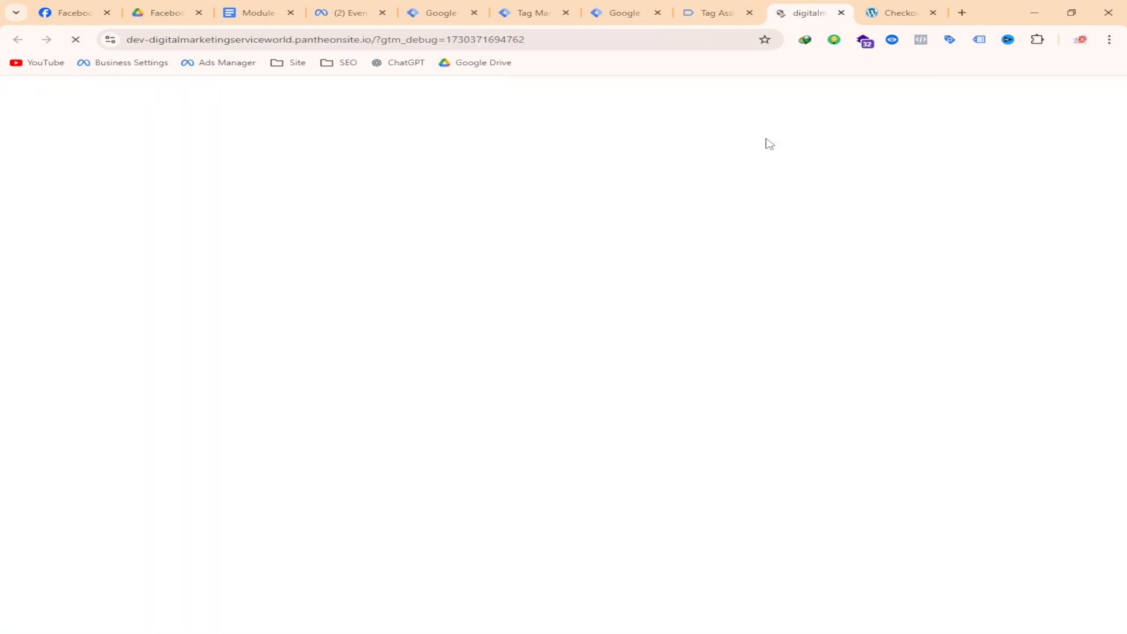
# - Open the Anchor Bracelet product in the debug-mode shop and add it to the cart
pyautogui.scroll(-15, 678, 236)
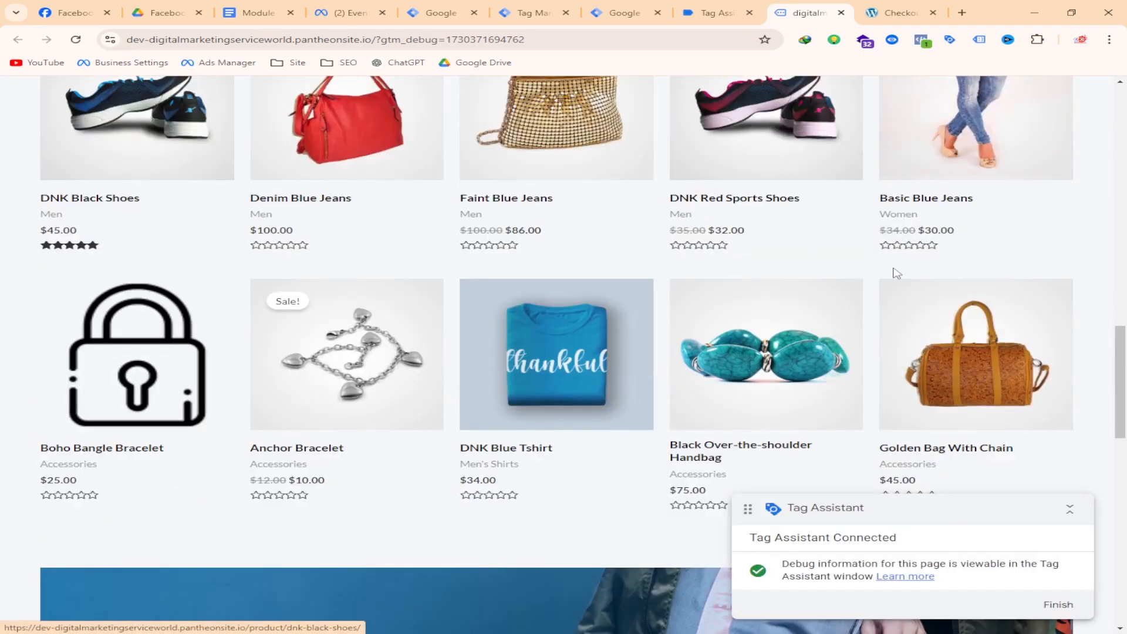
pyautogui.scroll(-2, 734, 288)
pyautogui.click(330, 260)
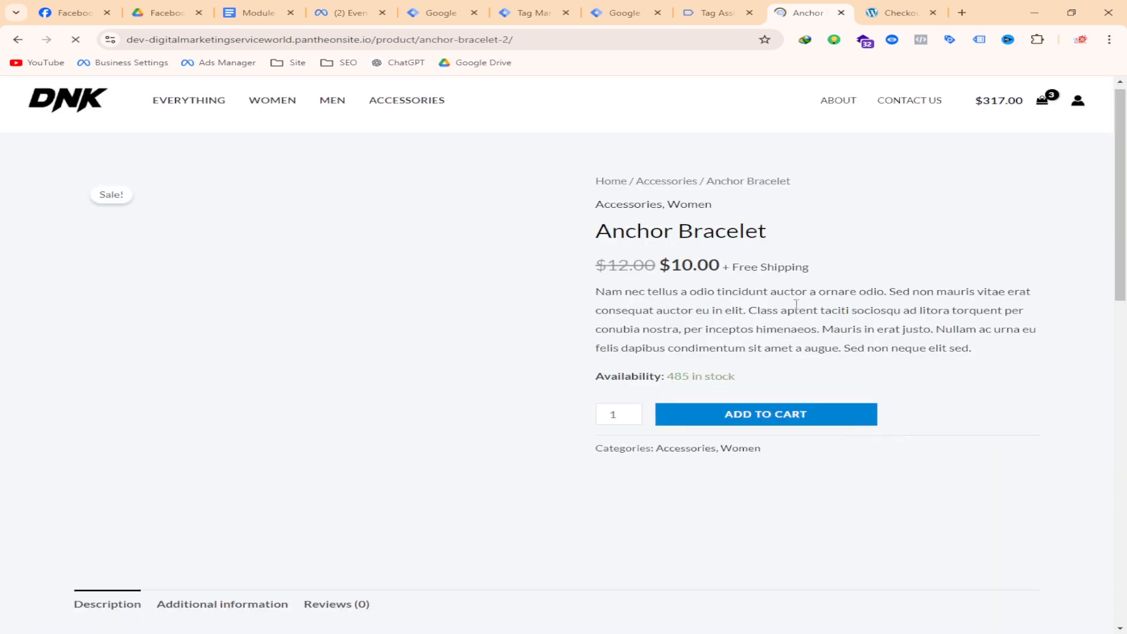
pyautogui.scroll(-2, 781, 300)
pyautogui.click(781, 299)
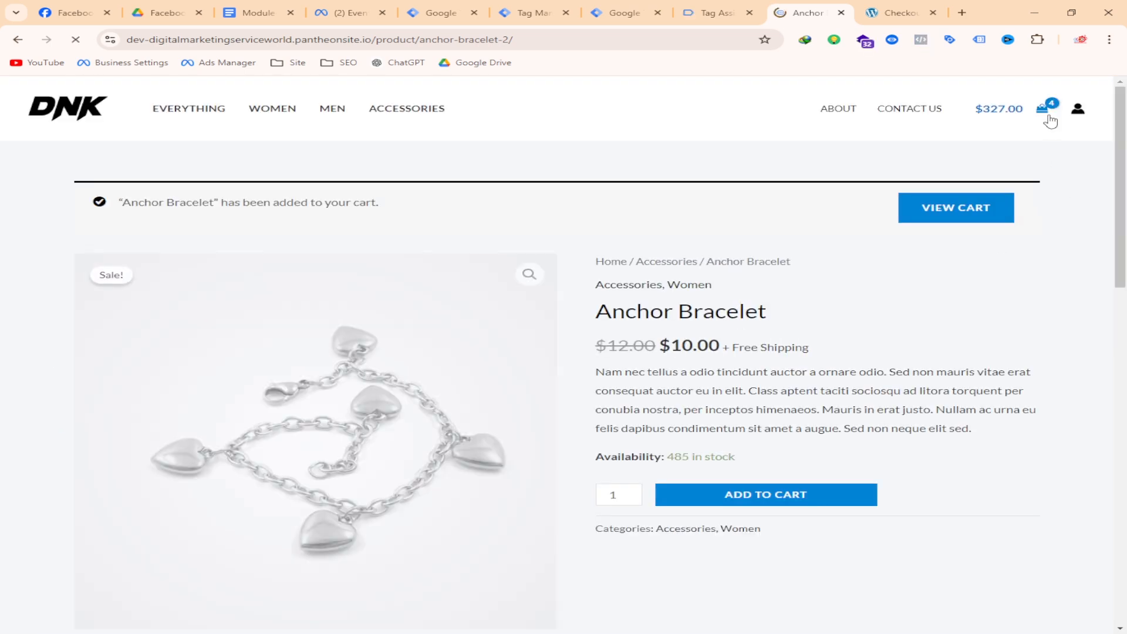
# - Open the shopping cart, move the Tag Assistant notice out of the way and proceed to checkout
pyautogui.click(1049, 108)
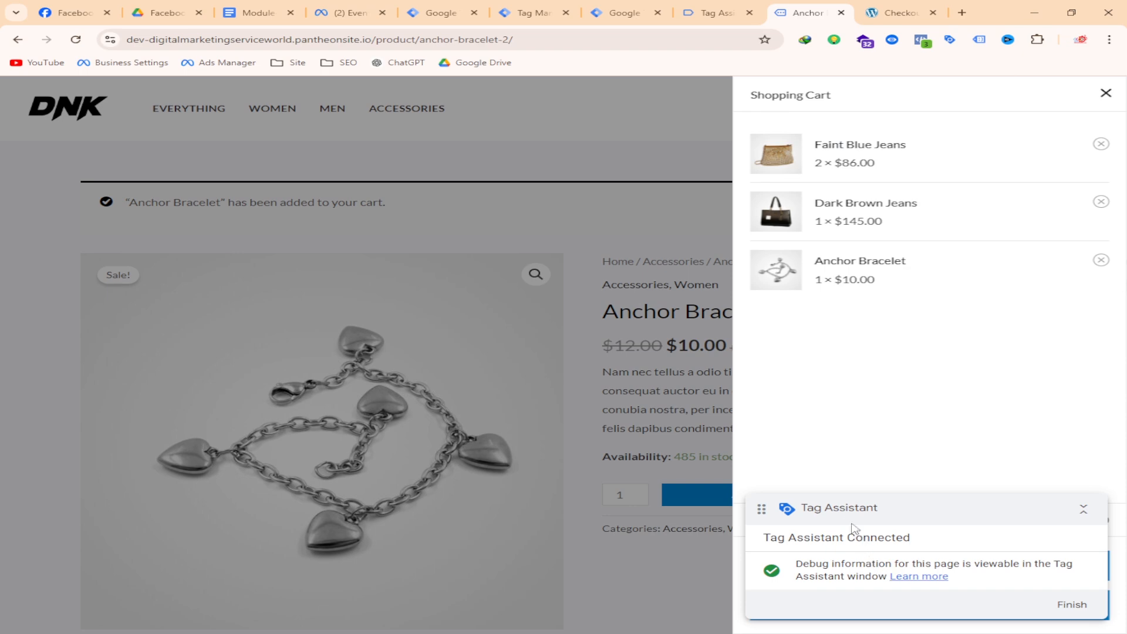
pyautogui.moveTo(849, 512); pyautogui.dragTo(635, 371)
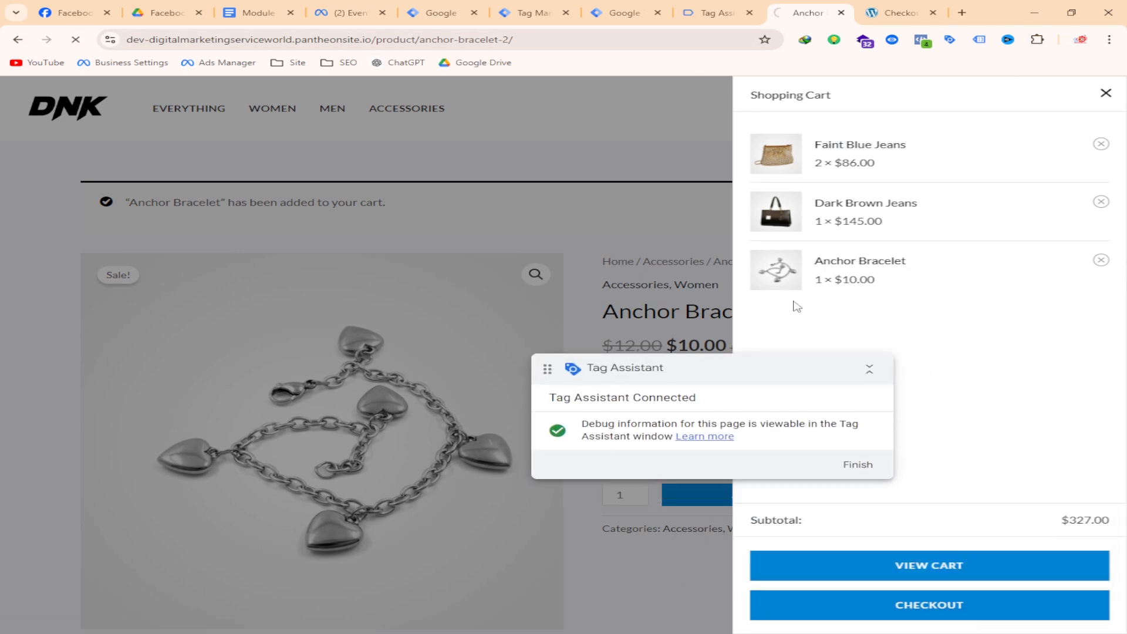
pyautogui.click(929, 605)
# - Switch to the Shop bd dataset's test events in Meta Events Manager and look for the Initiate checkout events
pyautogui.click(353, 13)
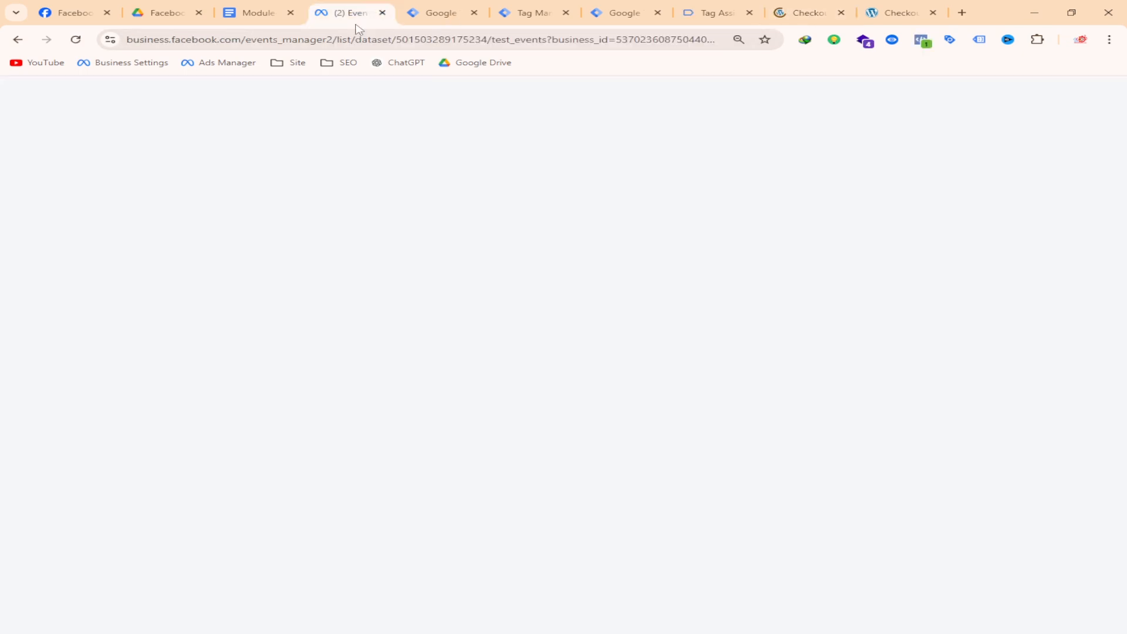
pyautogui.scroll(-2, 656, 236)
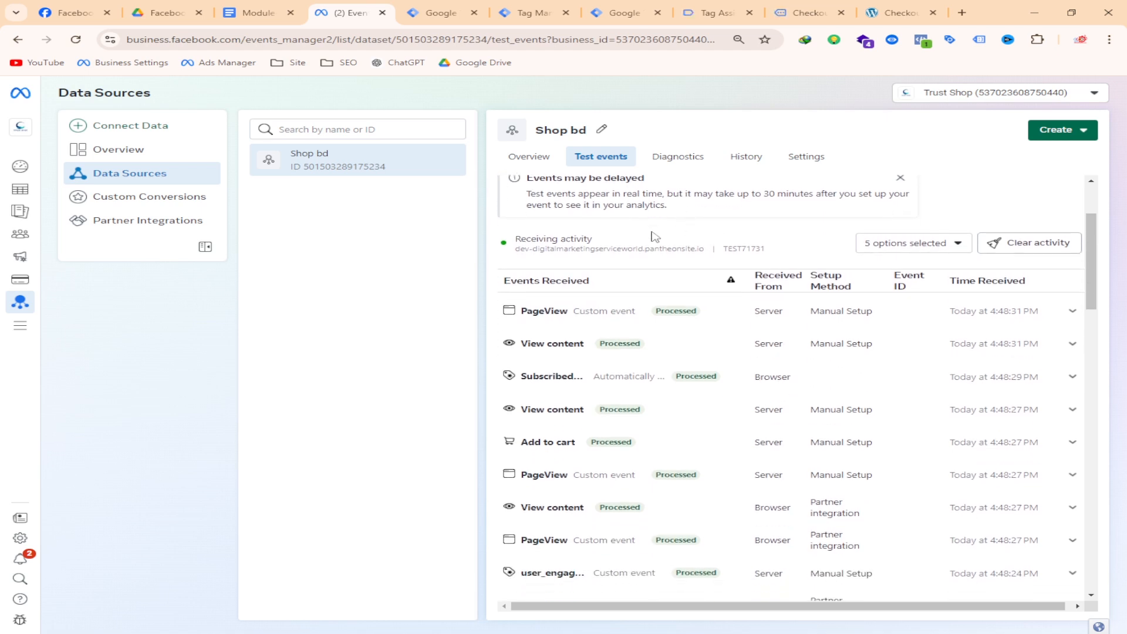
pyautogui.scroll(-1, 656, 237)
pyautogui.scroll(1, 632, 367)
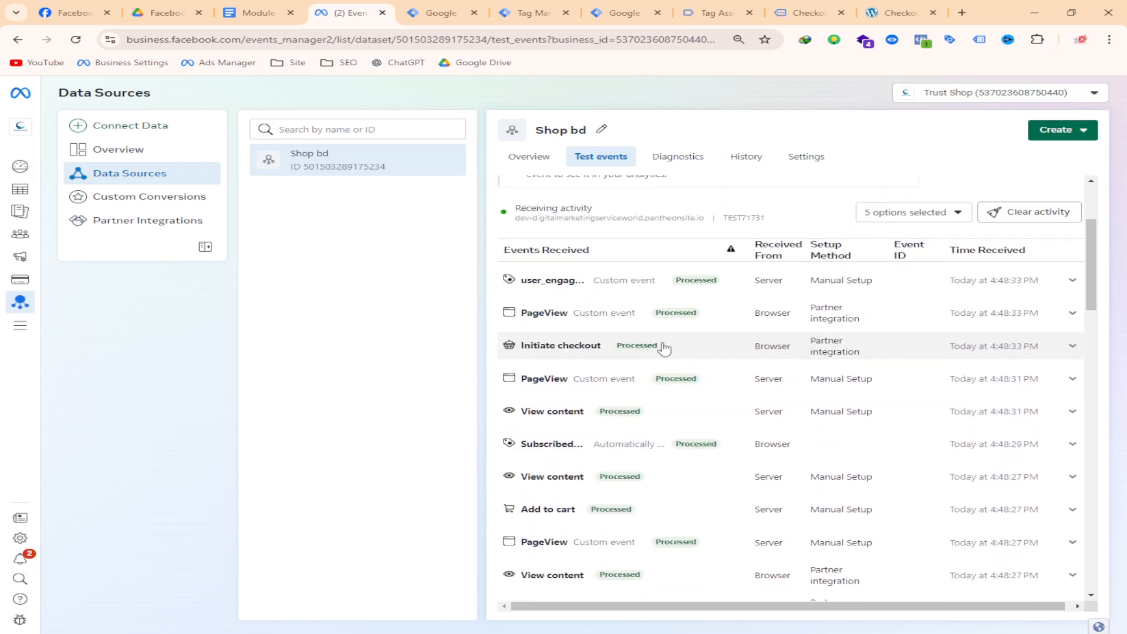
pyautogui.scroll(2, 664, 348)
pyautogui.scroll(-2, 693, 282)
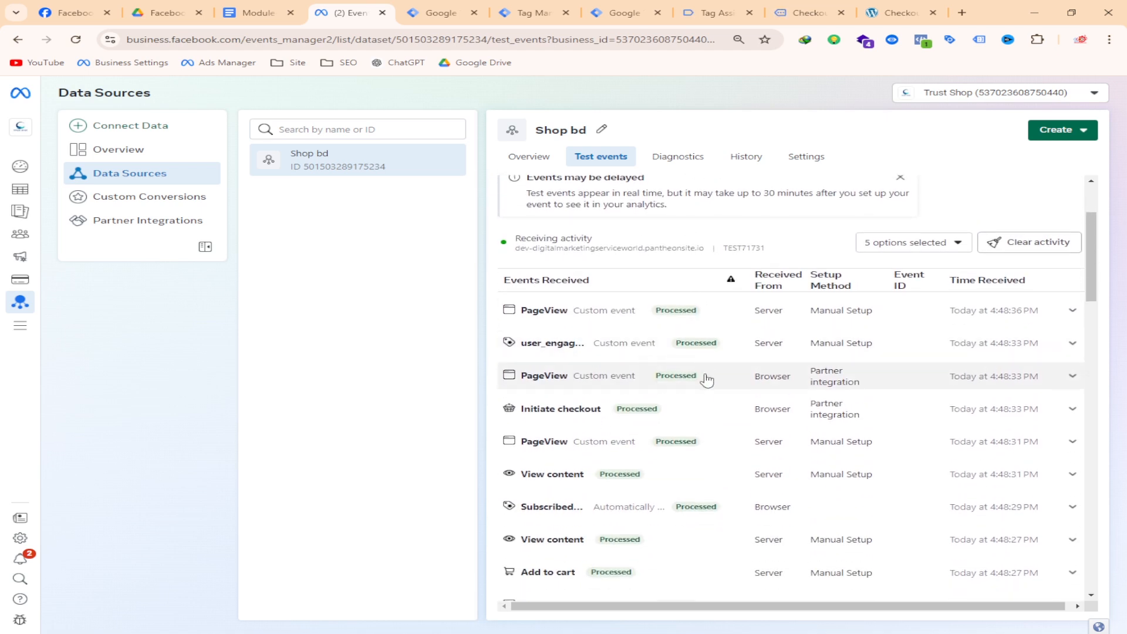
pyautogui.scroll(-1, 763, 370)
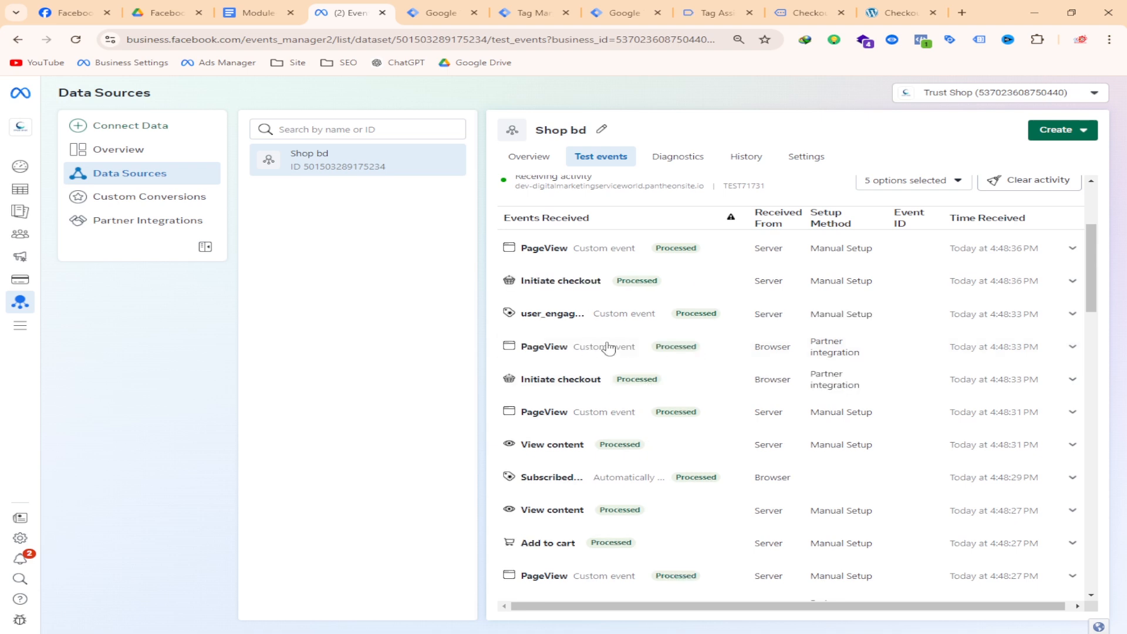
# - Expand the server Initiate checkout event with all its parameters and examine its content IDs, content names, value and currency
pyautogui.click(707, 282)
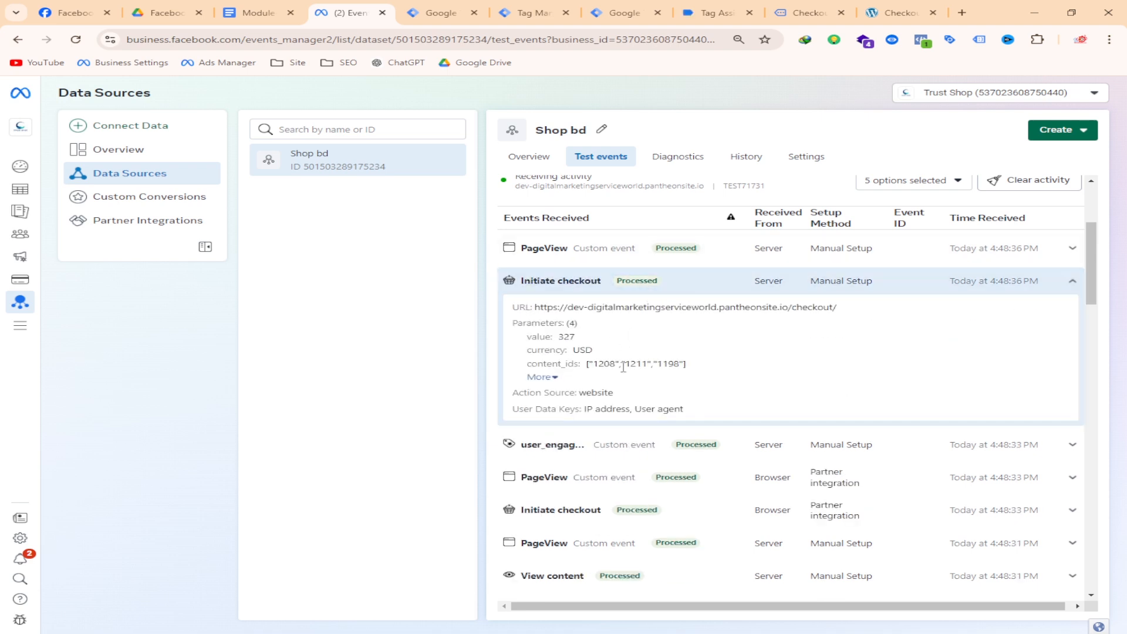
pyautogui.click(545, 380)
pyautogui.moveTo(528, 364); pyautogui.dragTo(628, 359)
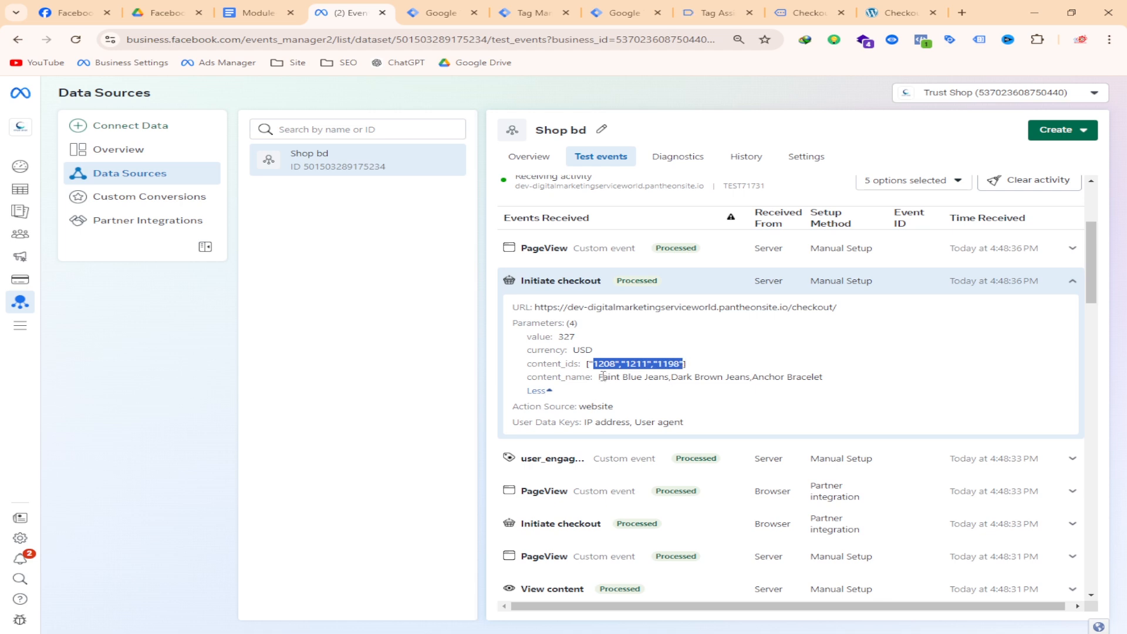
pyautogui.moveTo(604, 377); pyautogui.dragTo(836, 379)
pyautogui.scroll(-1, 736, 381)
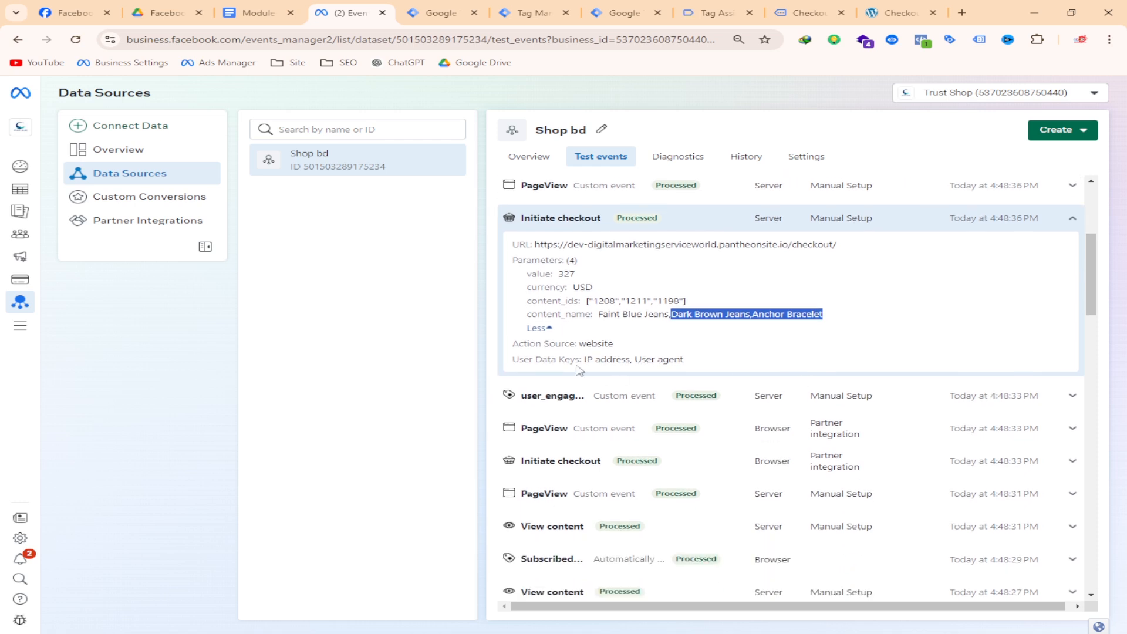
pyautogui.scroll(1, 581, 370)
pyautogui.click(562, 339)
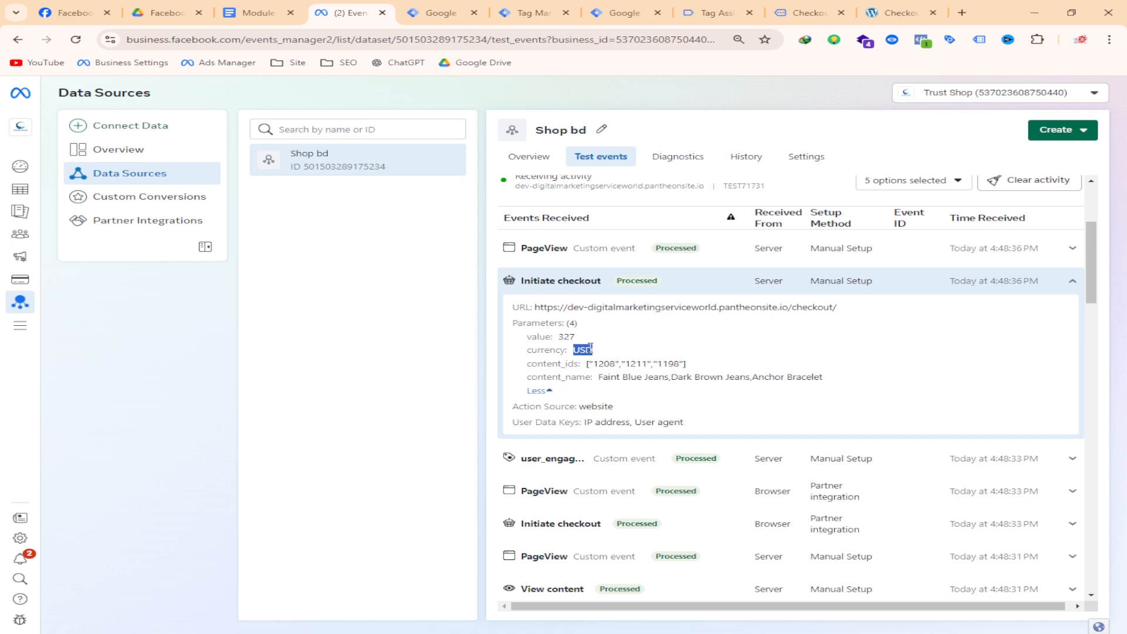
pyautogui.scroll(-1, 580, 340)
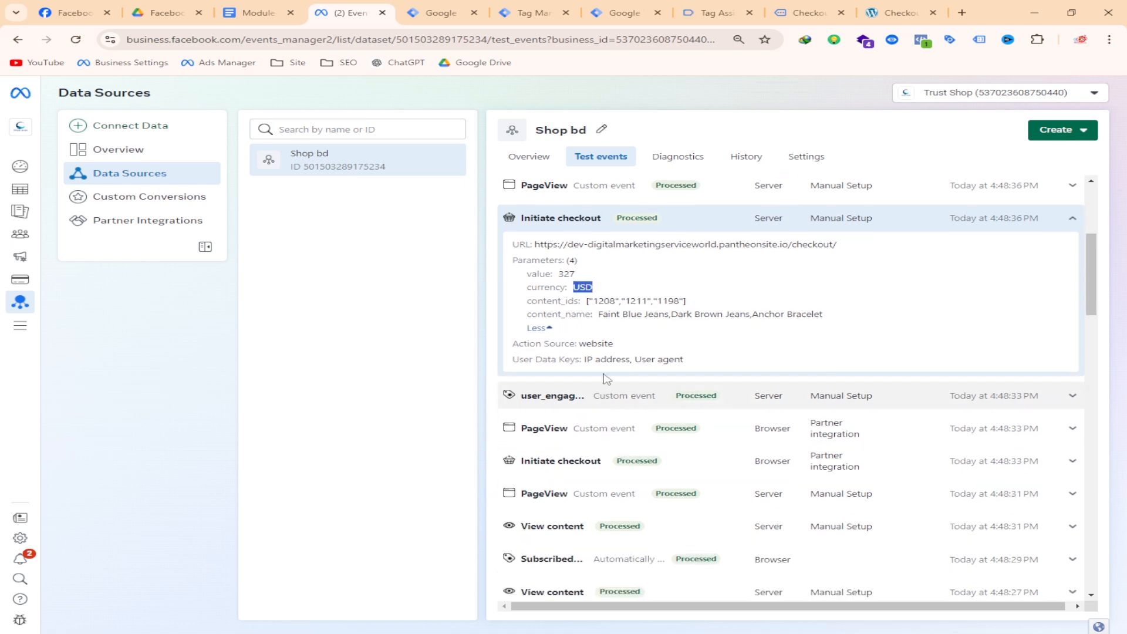
# - Examine the browser Initiate checkout event's content IDs, content names and contents for comparison, and collapse both Initiate checkout events
pyautogui.scroll(-2, 630, 352)
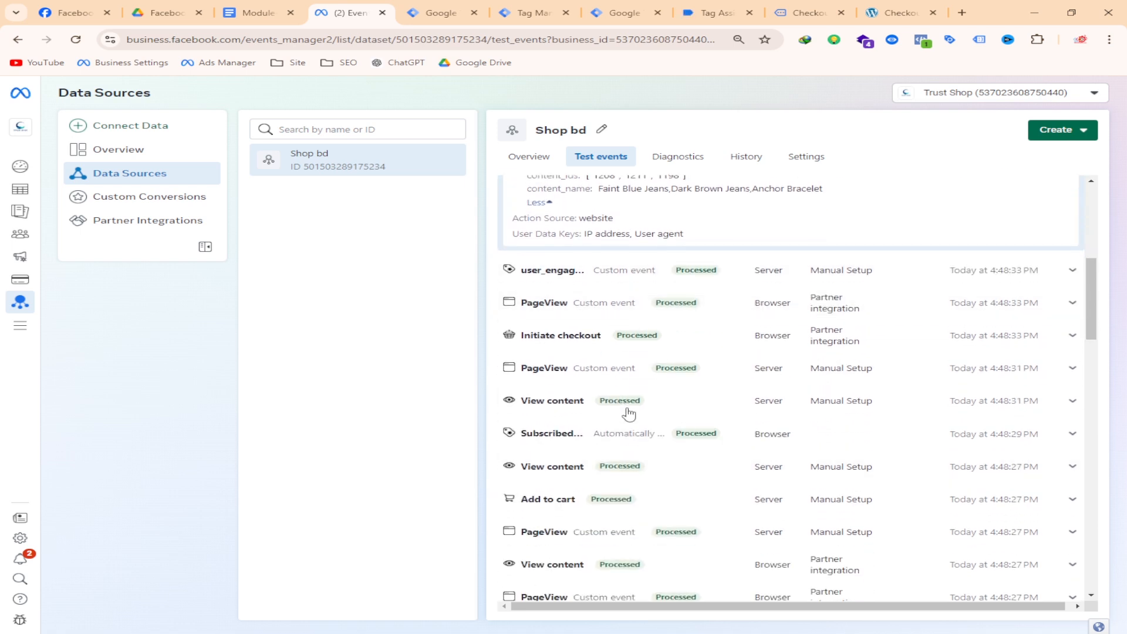
pyautogui.click(637, 336)
pyautogui.click(541, 431)
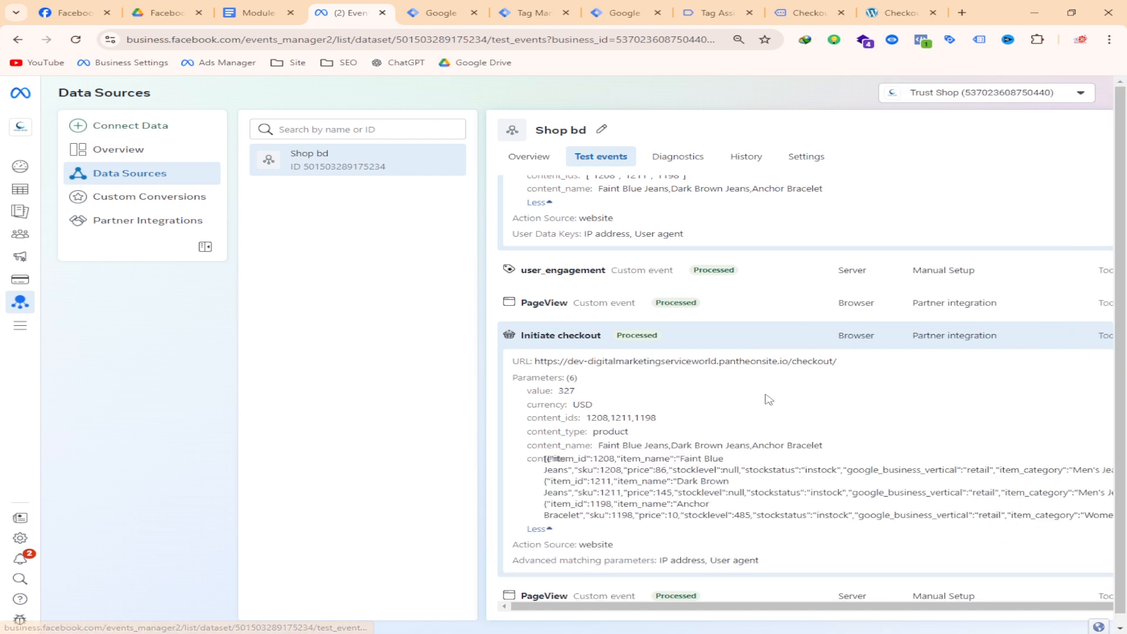
pyautogui.scroll(-2, 686, 406)
pyautogui.moveTo(592, 293); pyautogui.dragTo(698, 291)
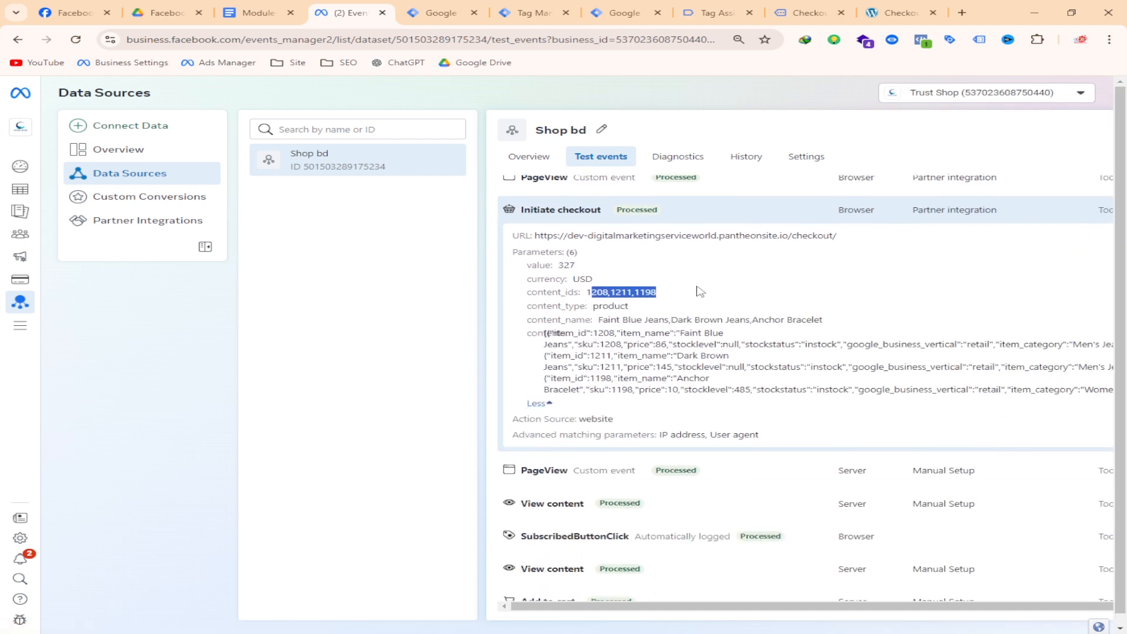
pyautogui.moveTo(594, 308); pyautogui.dragTo(814, 319)
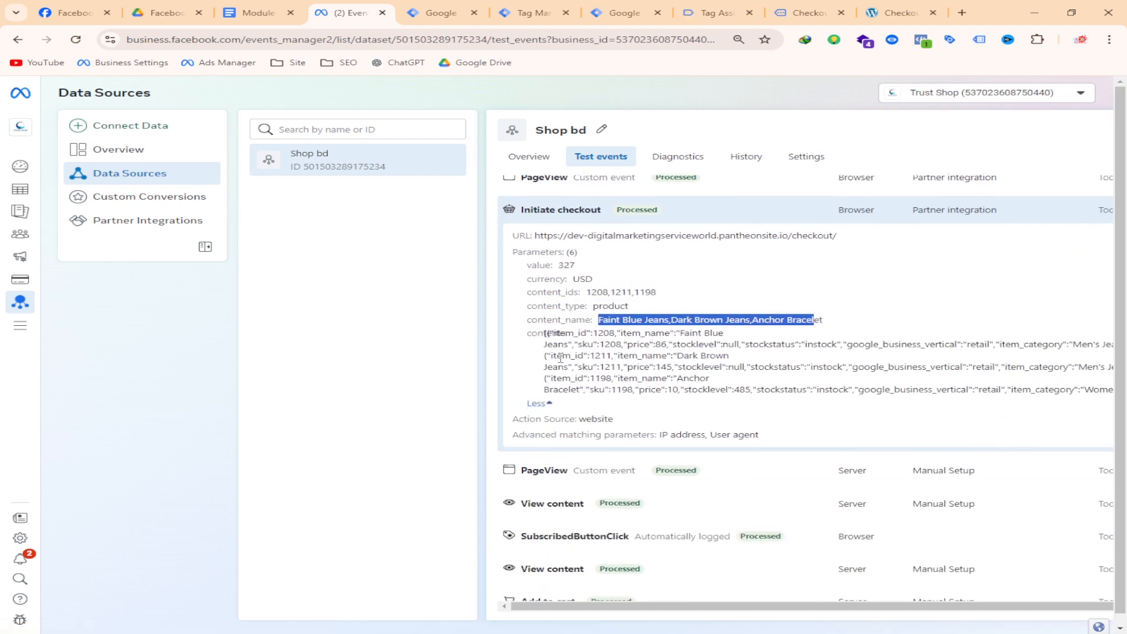
pyautogui.moveTo(543, 333); pyautogui.dragTo(806, 389)
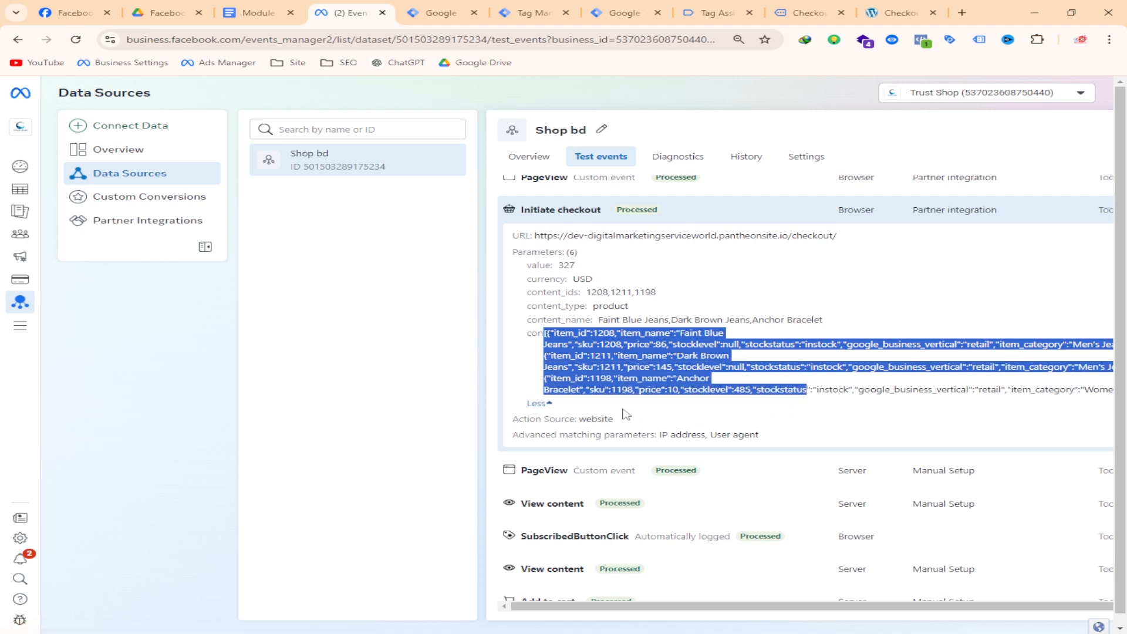
pyautogui.scroll(2, 662, 285)
pyautogui.click(664, 333)
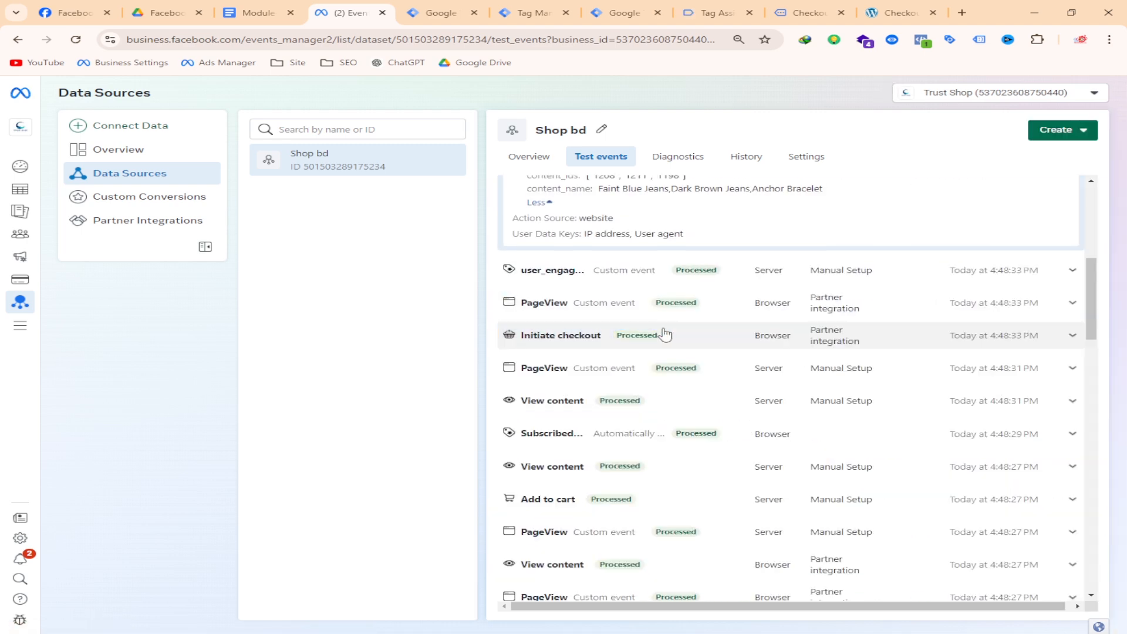
pyautogui.scroll(3, 625, 386)
pyautogui.scroll(2, 629, 390)
pyautogui.click(592, 345)
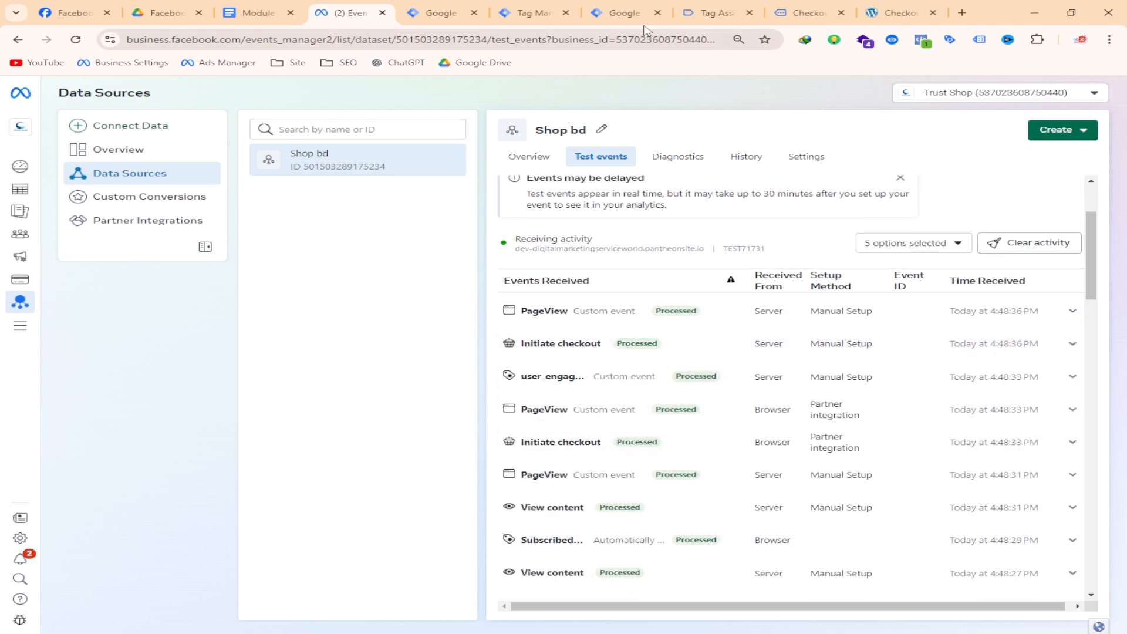
pyautogui.click(603, 7)
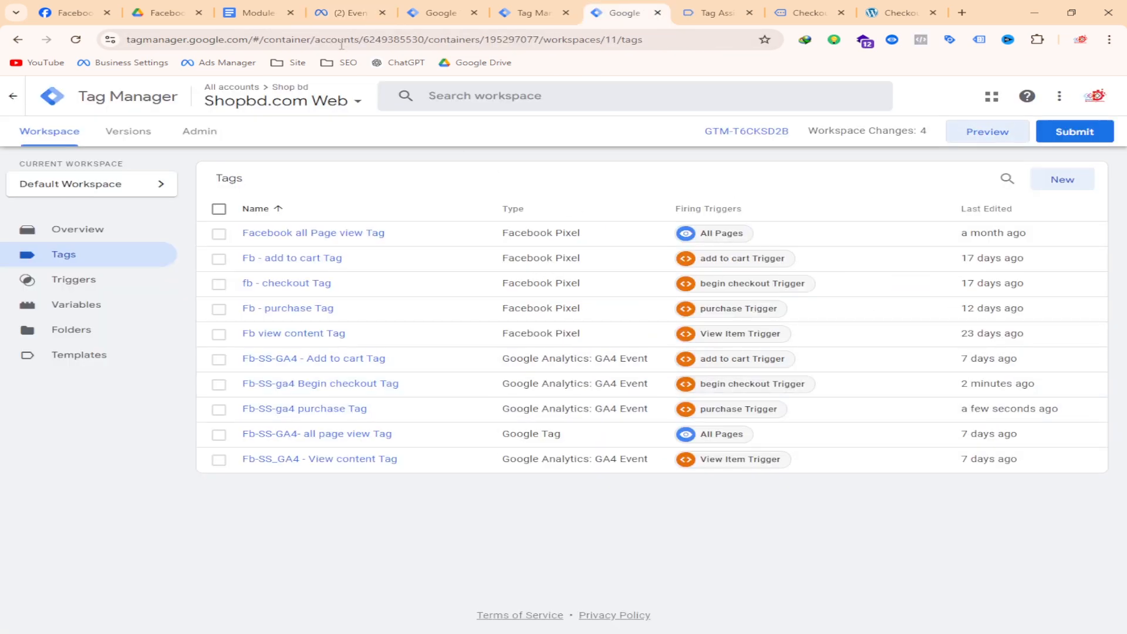
pyautogui.click(346, 13)
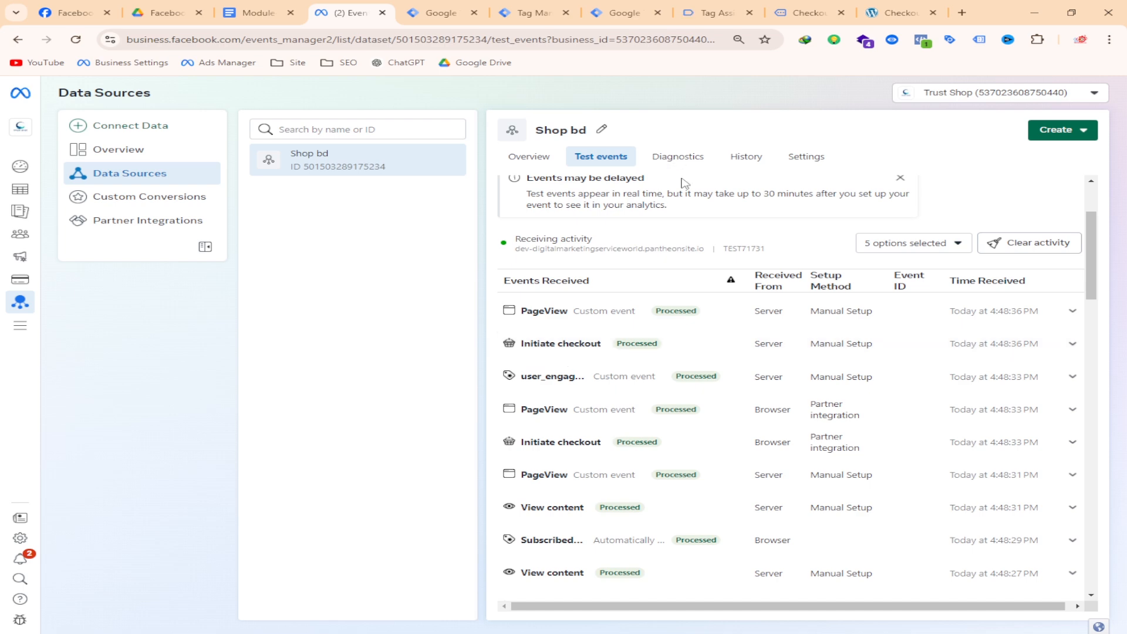
# - Dismiss the connection notice in Tag Assistant and place the cash-on-delivery order on the shop's checkout page
pyautogui.click(711, 13)
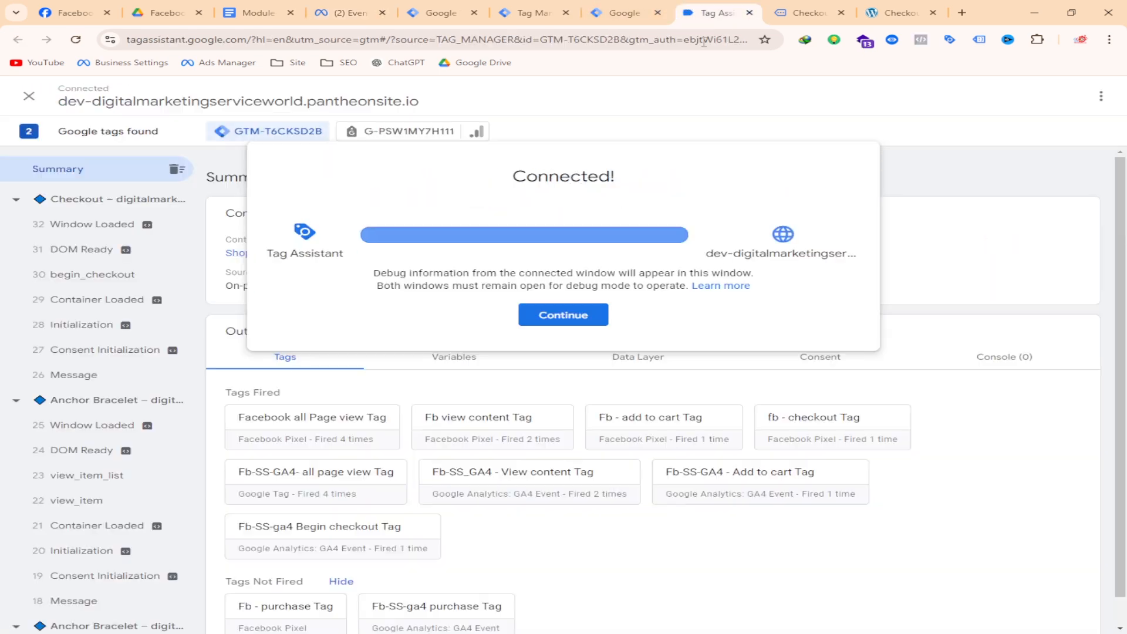
pyautogui.click(563, 315)
pyautogui.click(810, 13)
pyautogui.scroll(-7, 843, 417)
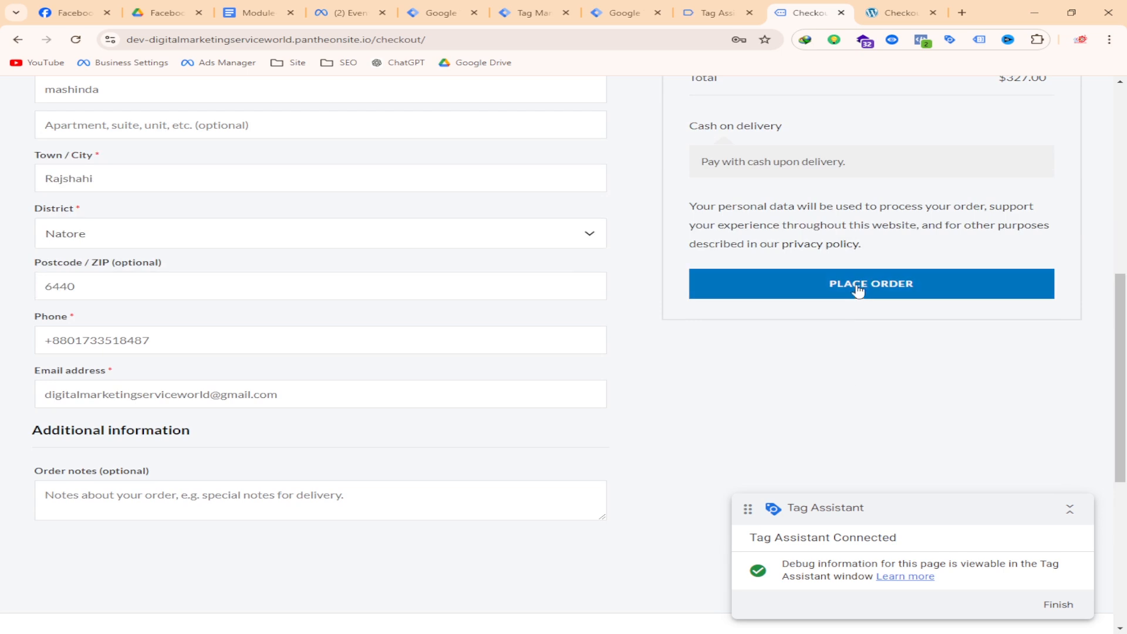
pyautogui.click(829, 286)
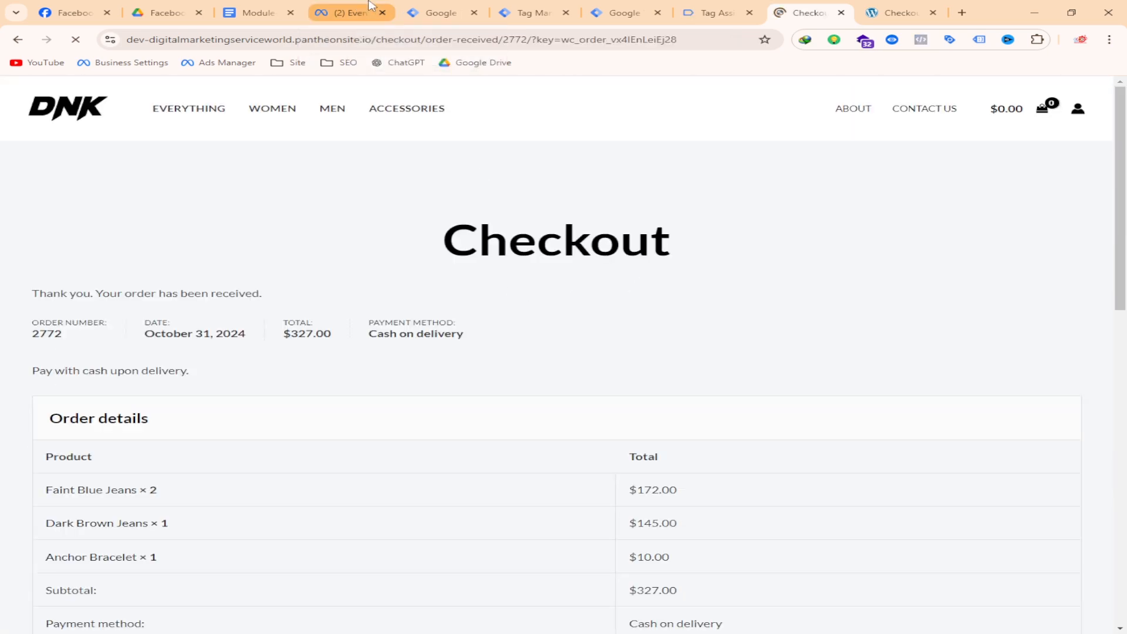
# - Check the fired tags in Tag Assistant and examine the parameters of the server and browser Purchase events in Meta's test events
pyautogui.click(714, 12)
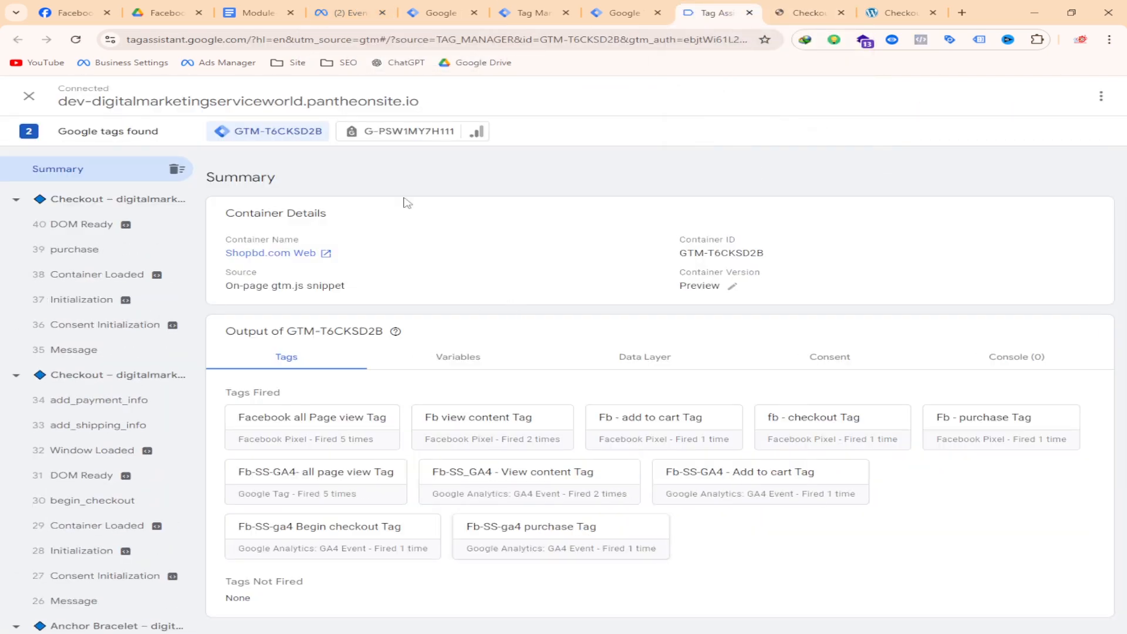
pyautogui.click(358, 12)
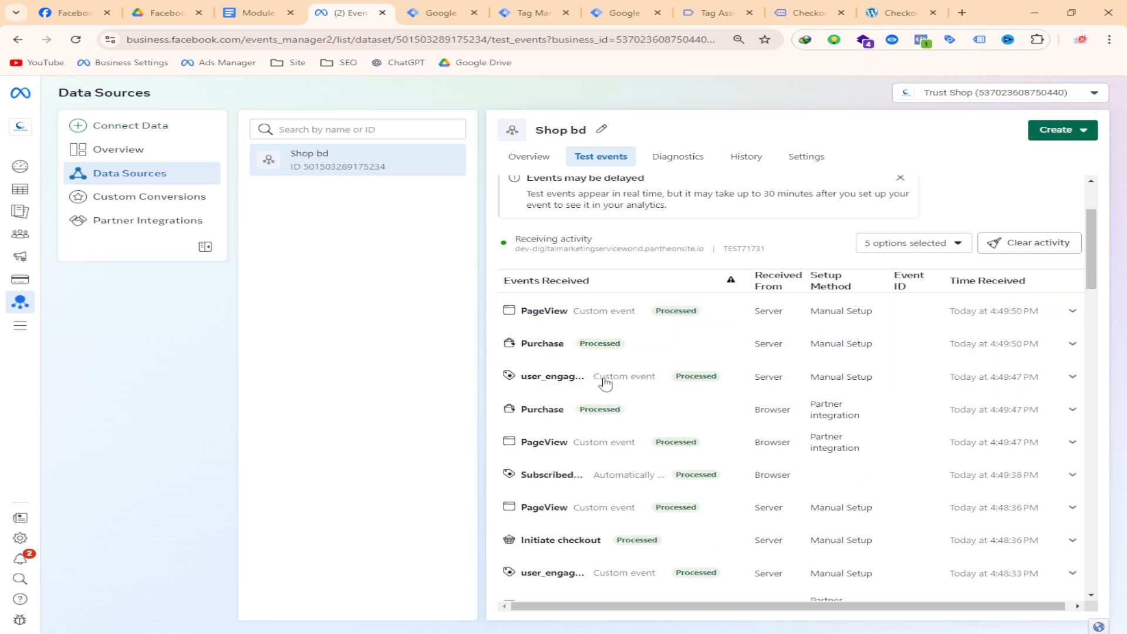
pyautogui.click(605, 383)
pyautogui.click(576, 399)
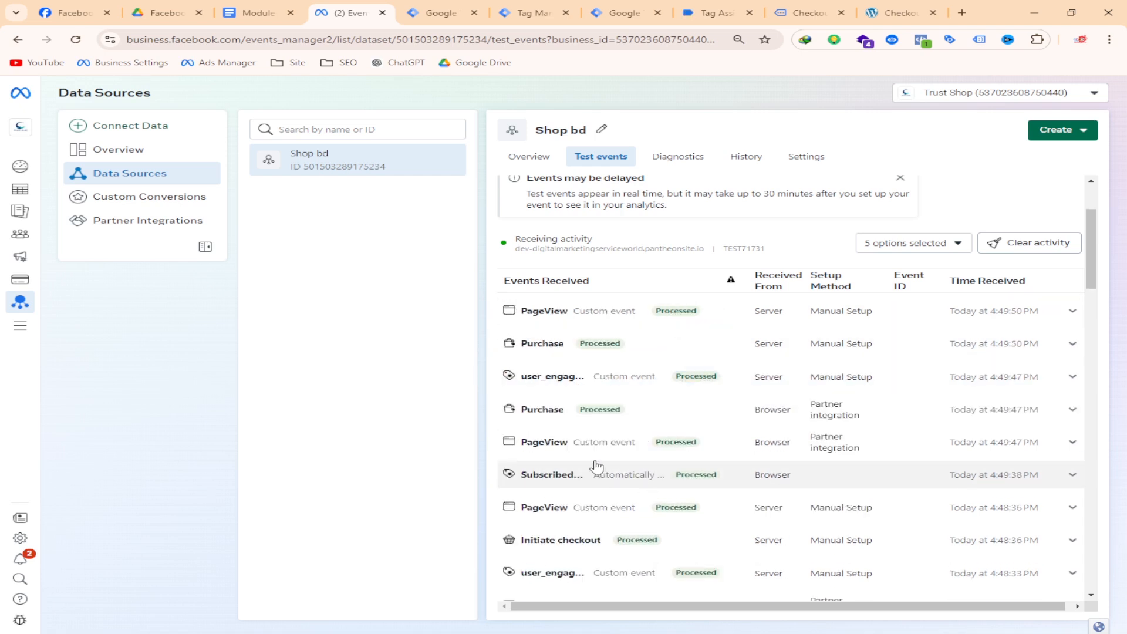
pyautogui.click(582, 352)
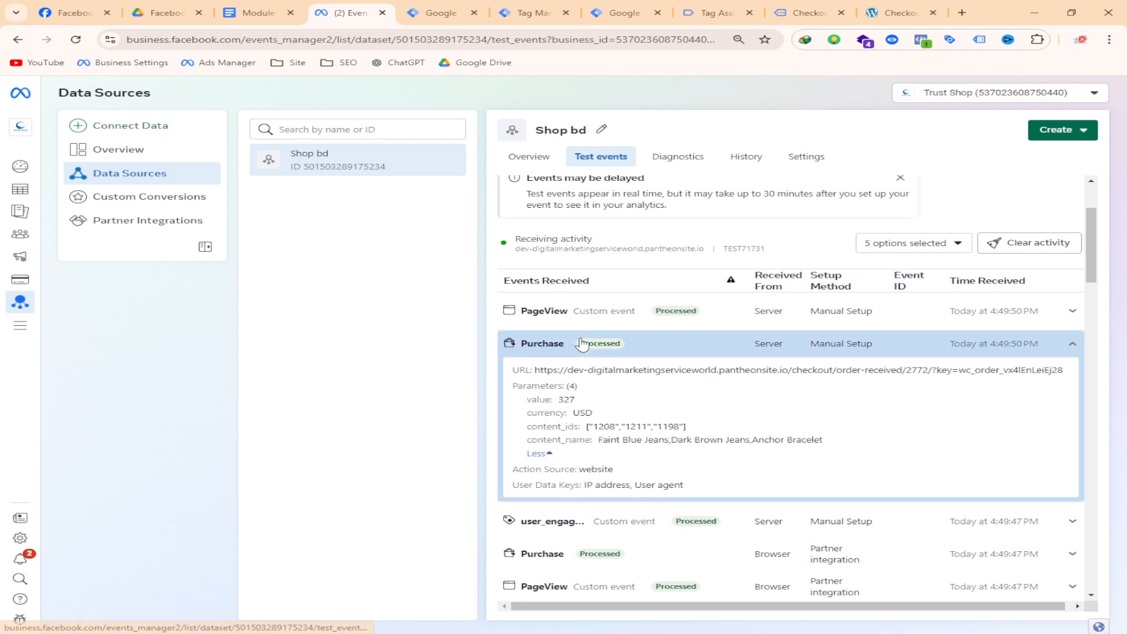
pyautogui.click(657, 342)
pyautogui.click(604, 409)
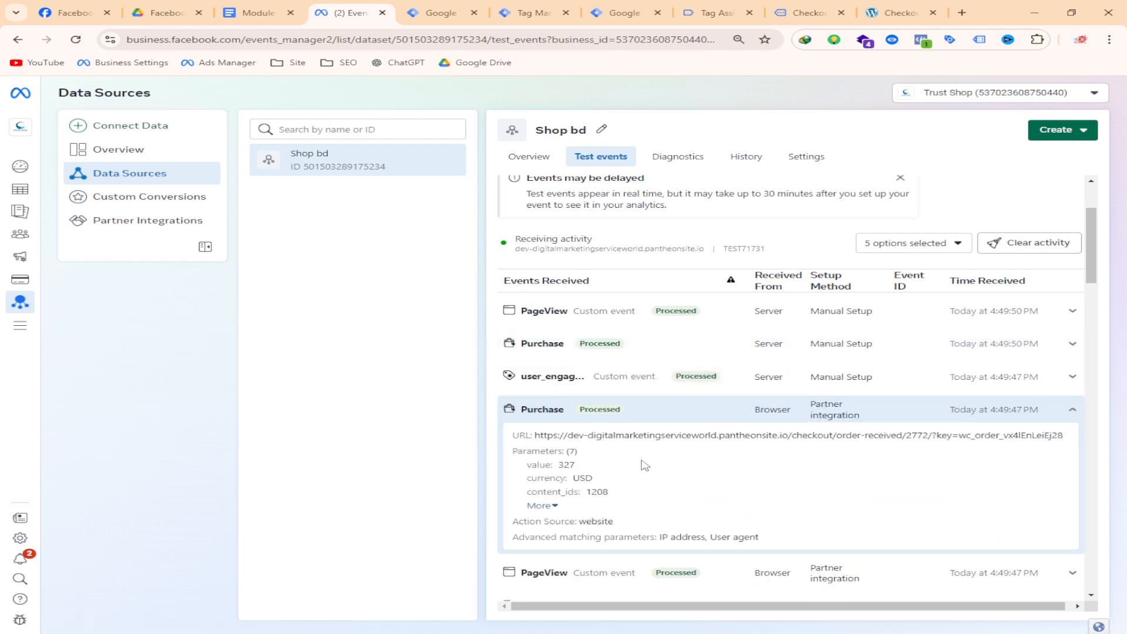
pyautogui.click(543, 506)
pyautogui.click(596, 411)
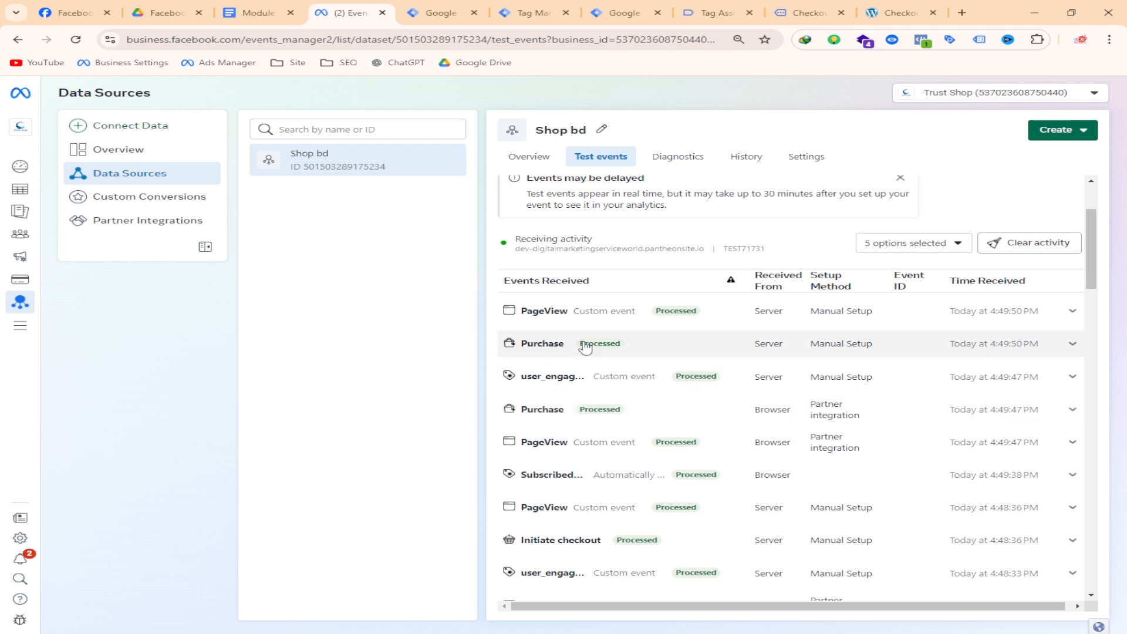
# - Check the server container preview's fired tags and review the user-defined variables of the Shopbd.com Web container
pyautogui.scroll(3, 582, 346)
pyautogui.click(521, 13)
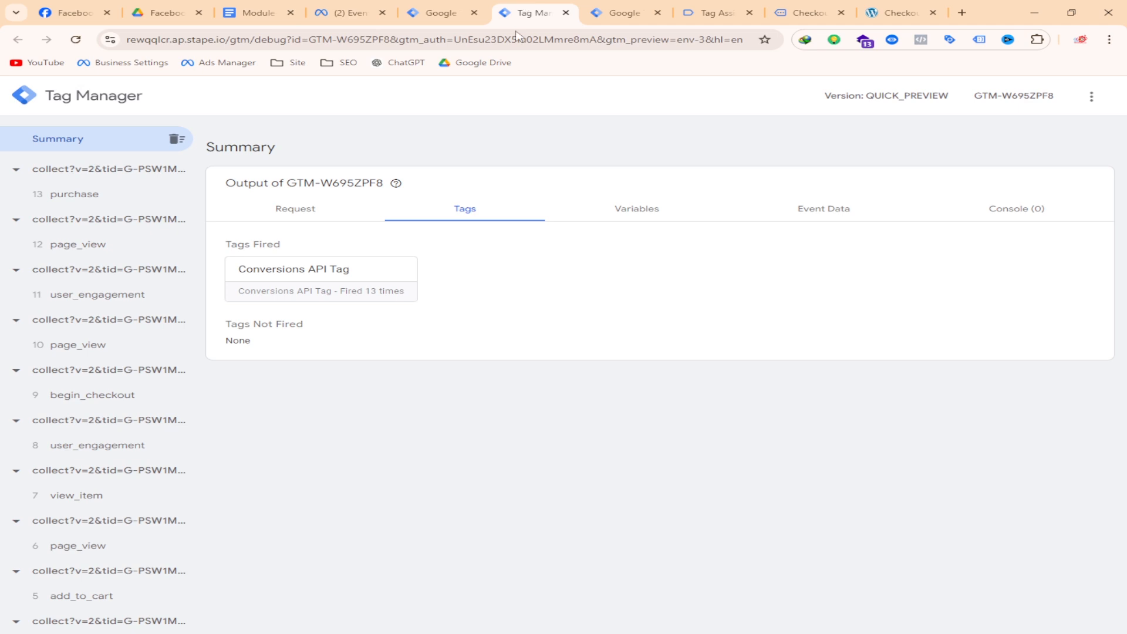
pyautogui.click(621, 12)
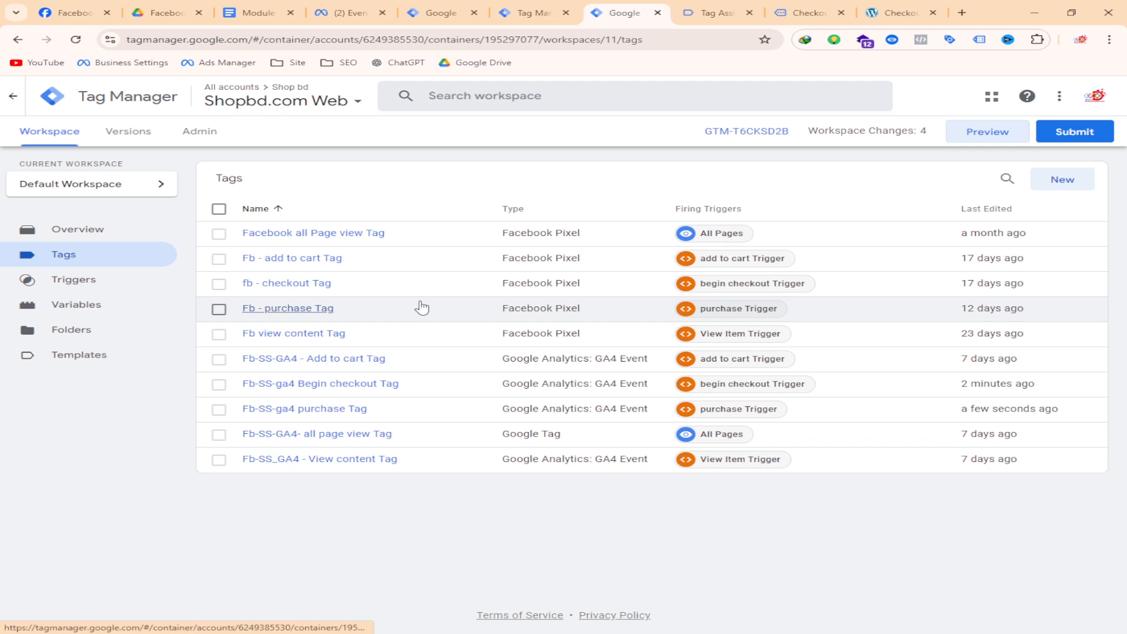
pyautogui.click(100, 307)
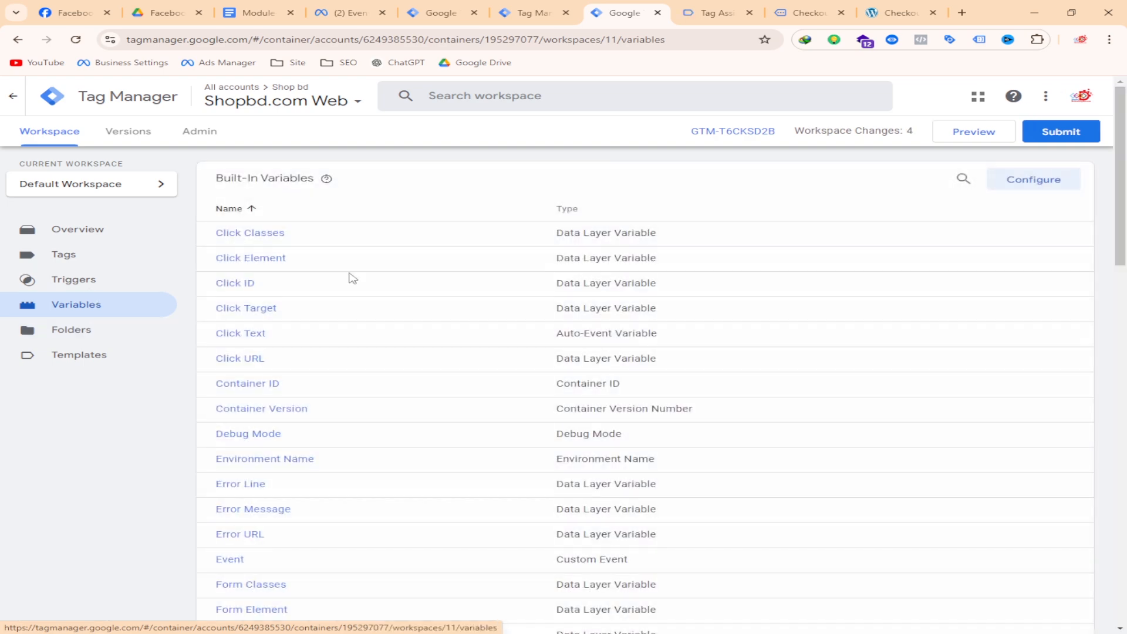
pyautogui.scroll(-4, 397, 337)
pyautogui.scroll(-15, 397, 337)
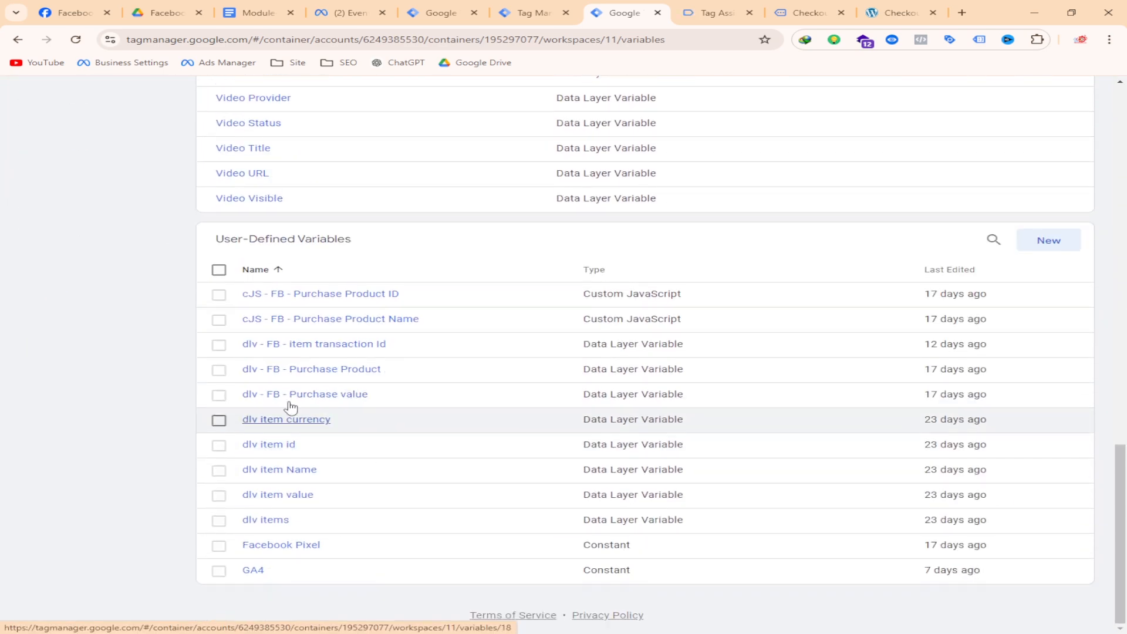
pyautogui.scroll(7, 175, 359)
pyautogui.scroll(10, 175, 359)
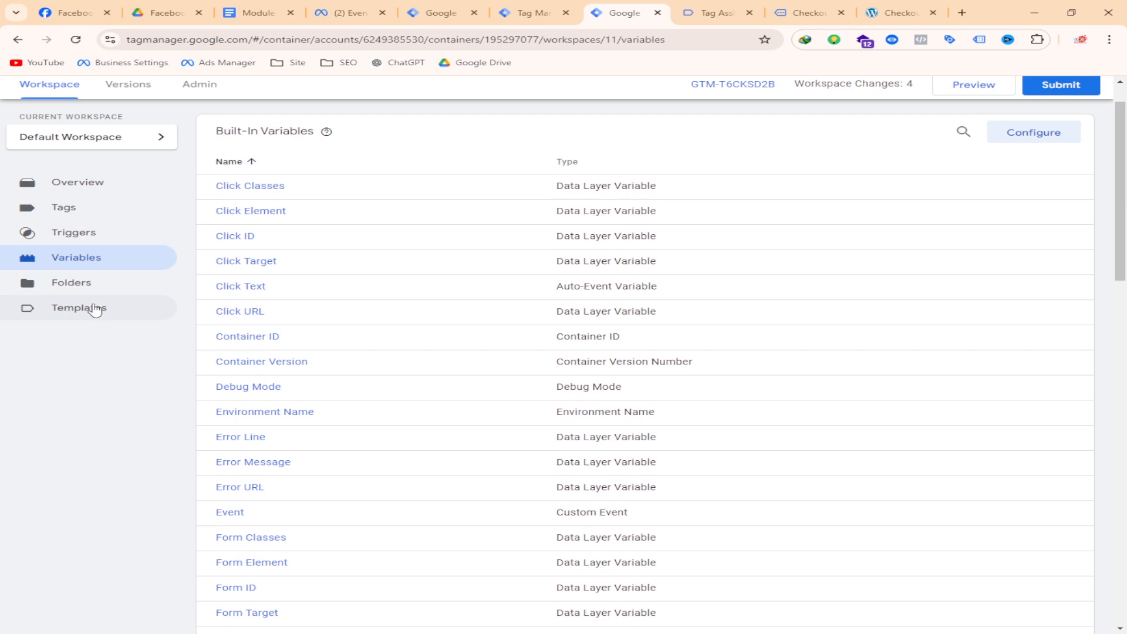
# - Search the community gallery's variable templates for "eve" and add the Event Id template to the Shopbd.com Web workspace
pyautogui.click(93, 307)
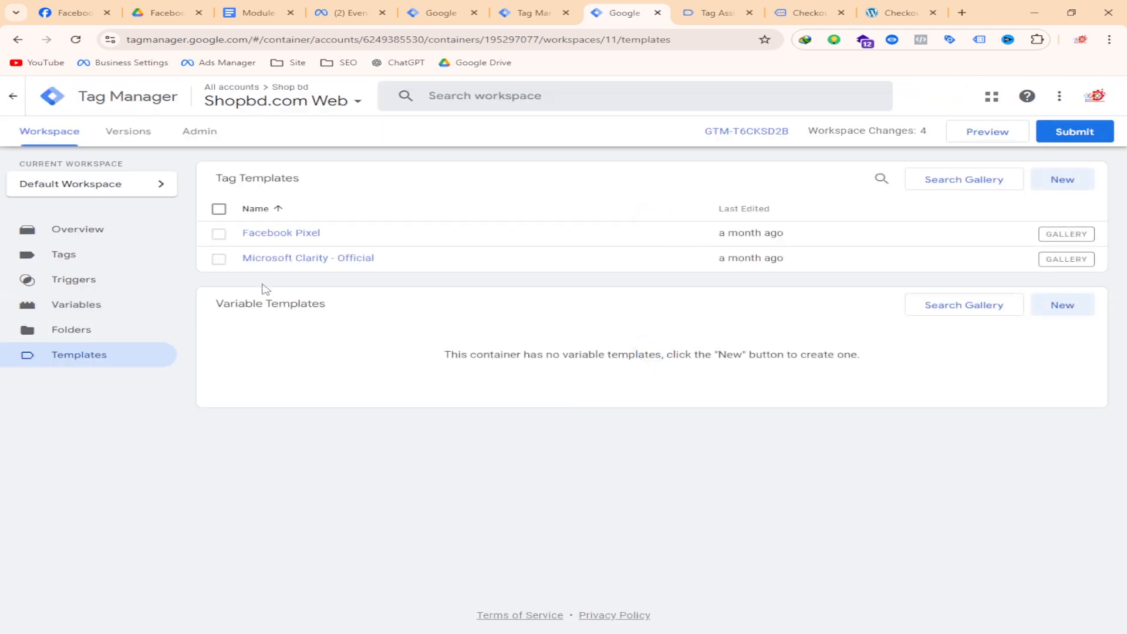
pyautogui.moveTo(216, 305); pyautogui.dragTo(427, 313)
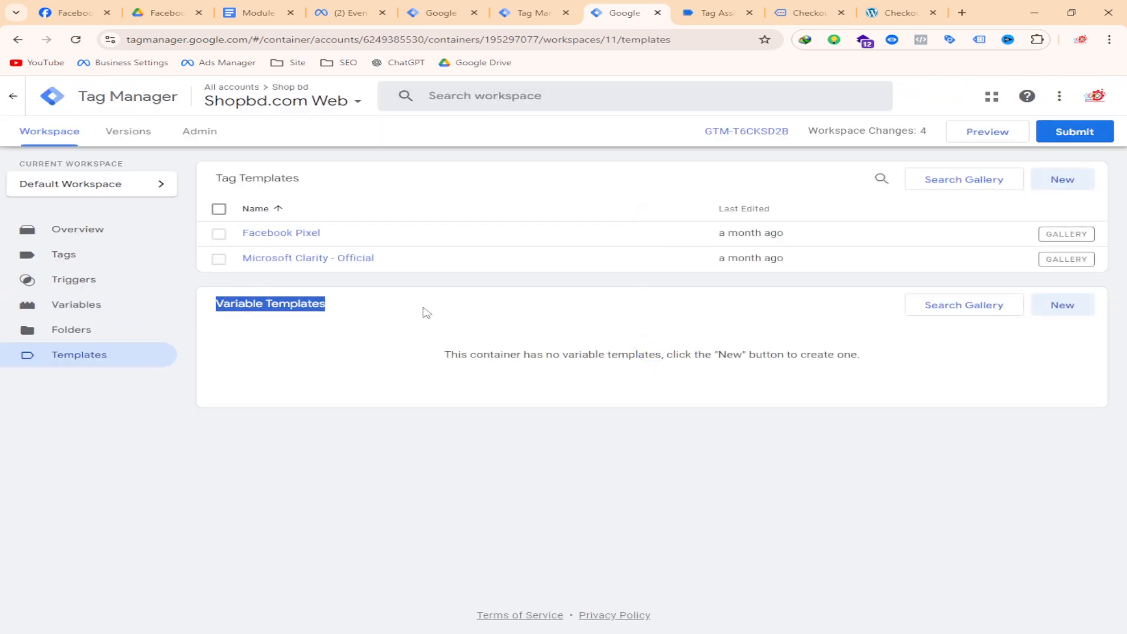
pyautogui.click(990, 307)
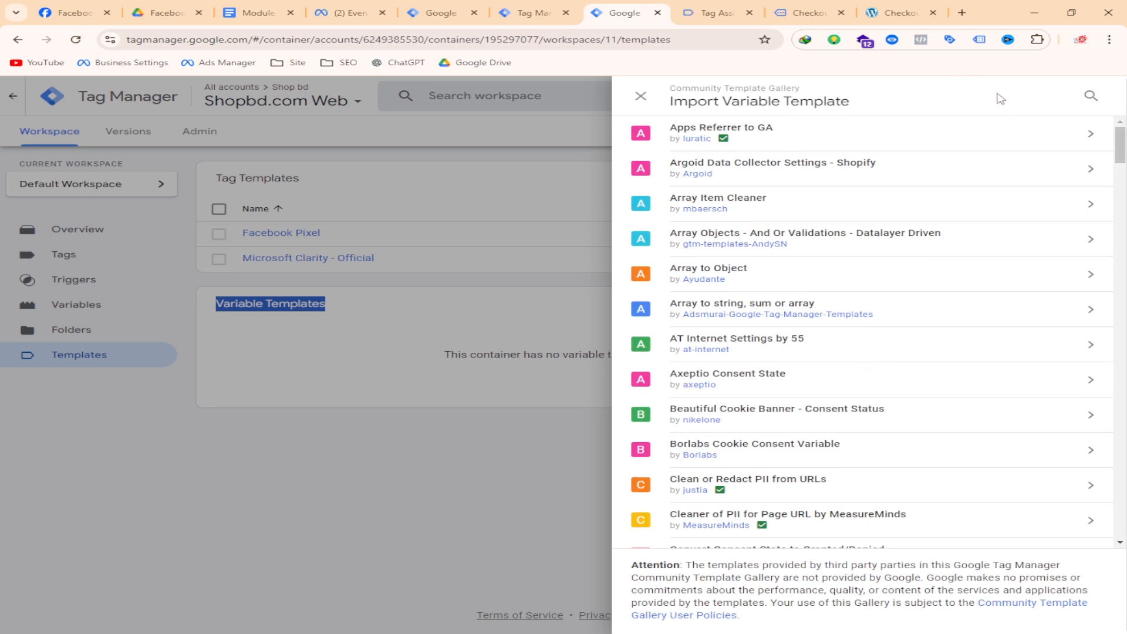
pyautogui.click(1093, 97)
pyautogui.write('e')
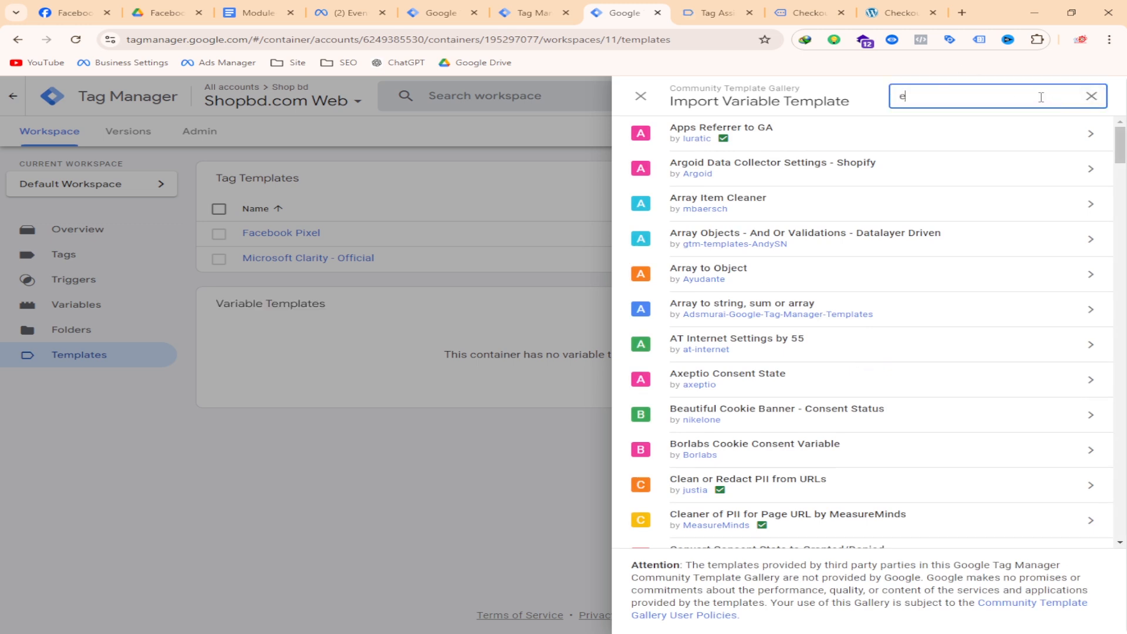
pyautogui.write('ve')
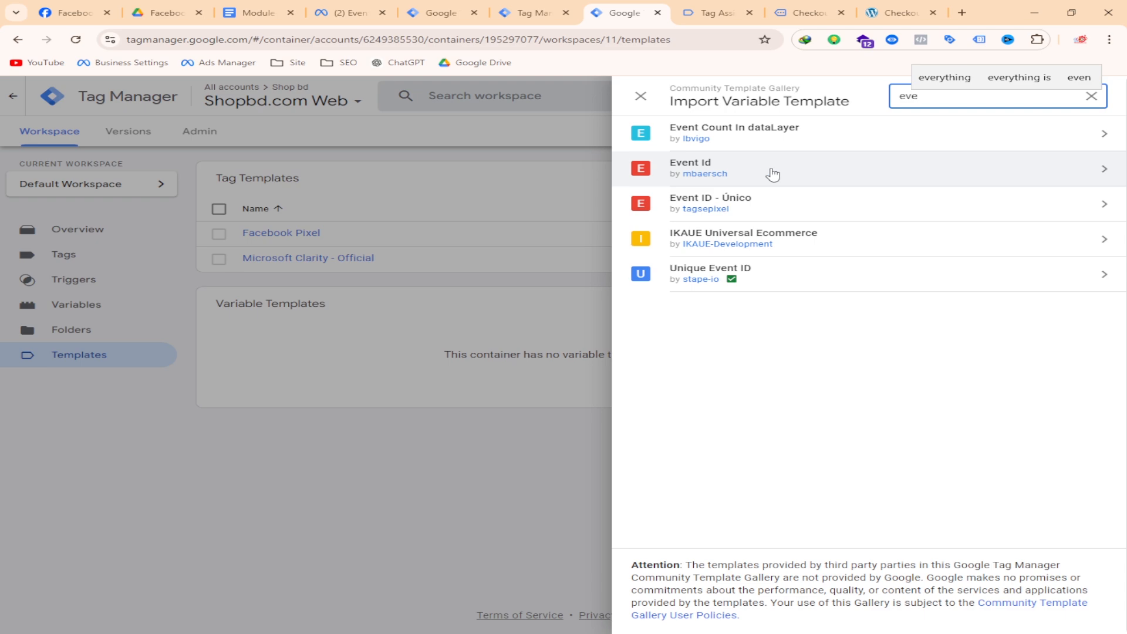
pyautogui.click(771, 174)
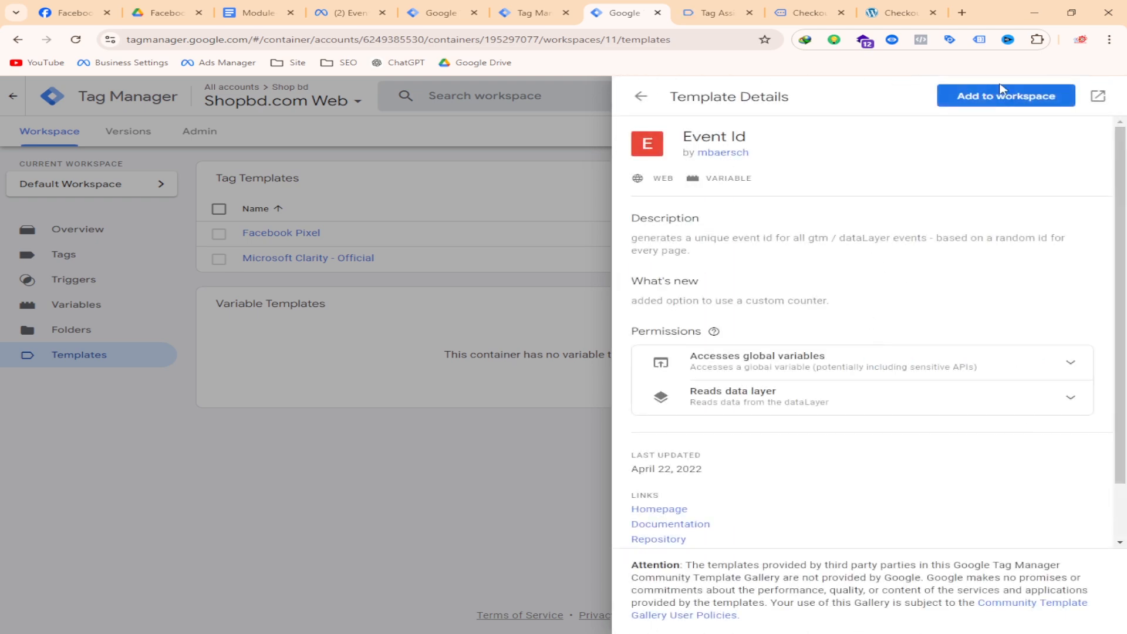
pyautogui.click(1007, 96)
pyautogui.click(777, 328)
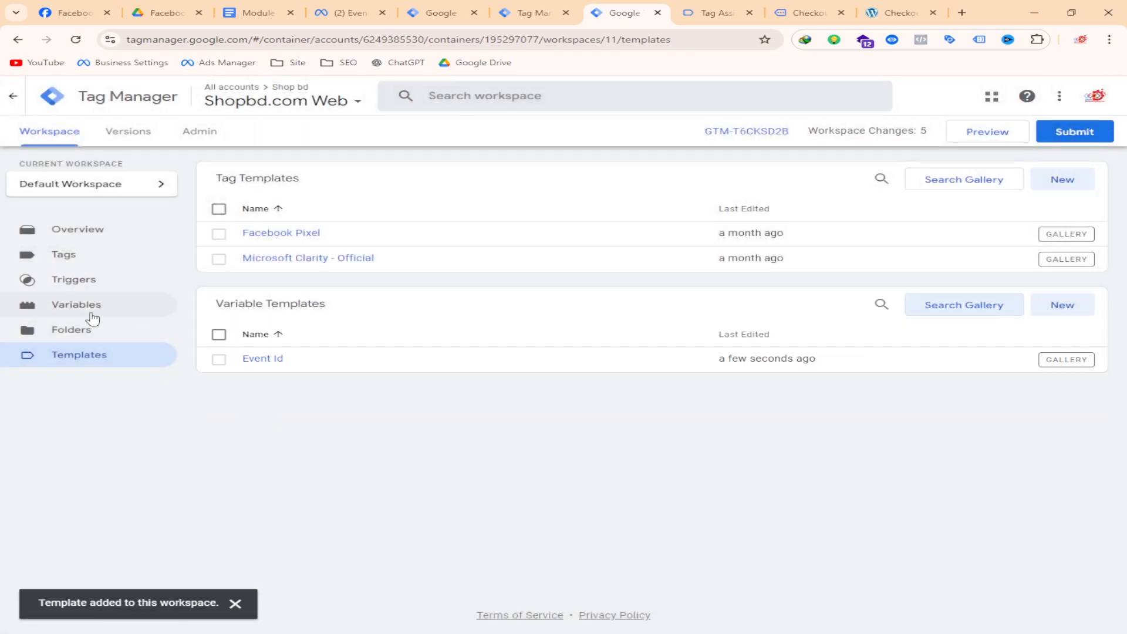
# - Create a user-defined variable of the Event Id template type and save it as Event Id
pyautogui.click(81, 317)
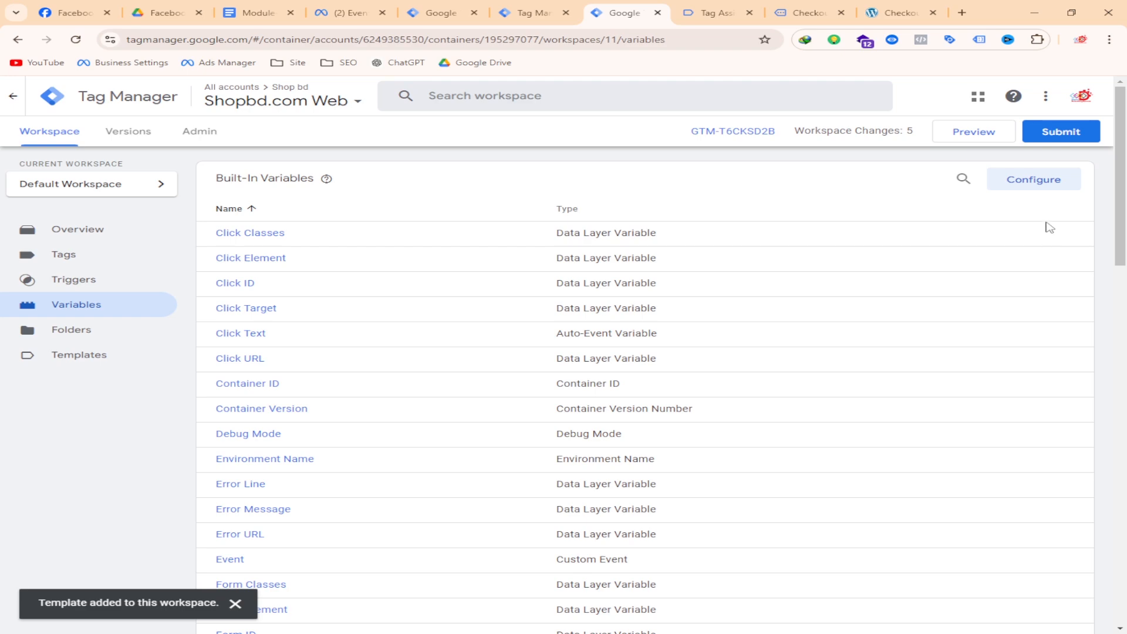
pyautogui.scroll(-15, 654, 299)
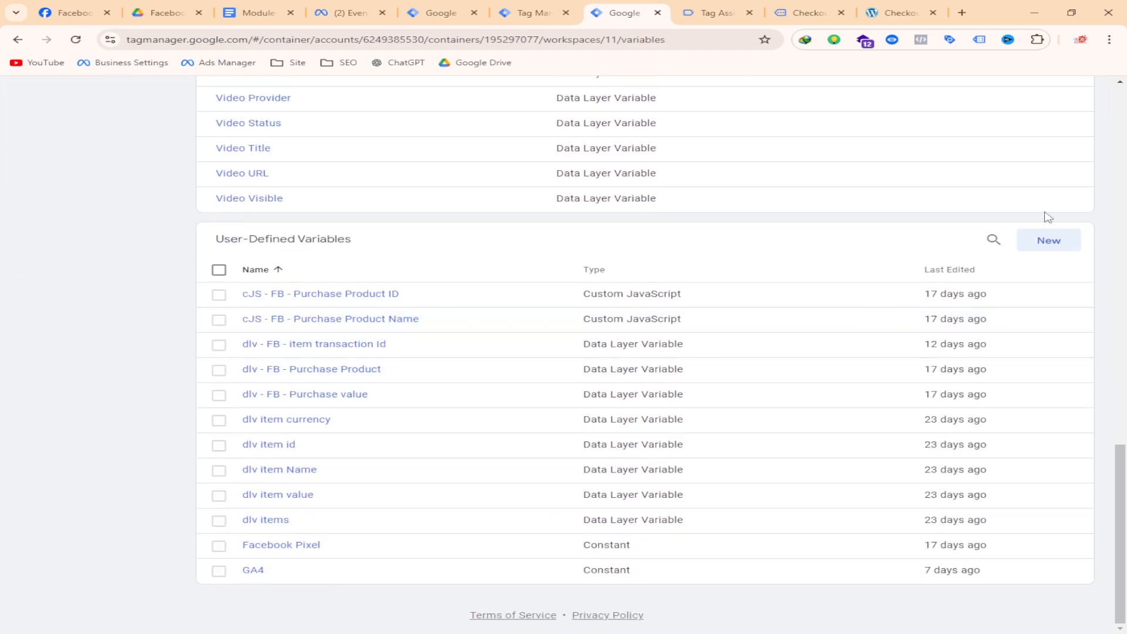
pyautogui.click(1051, 240)
pyautogui.click(781, 170)
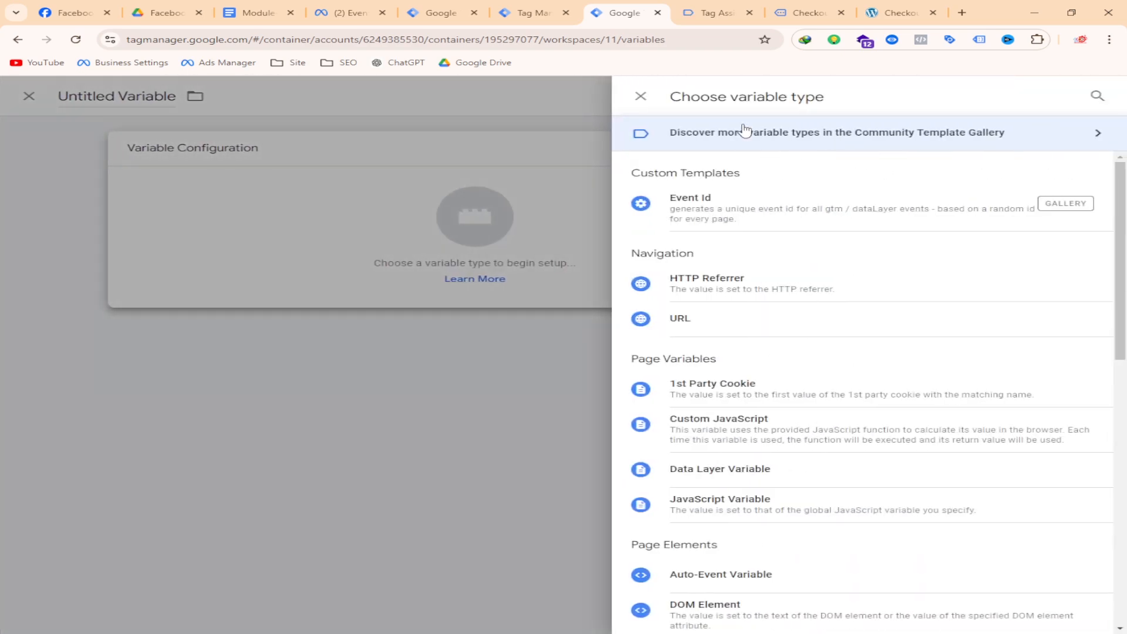
pyautogui.click(768, 204)
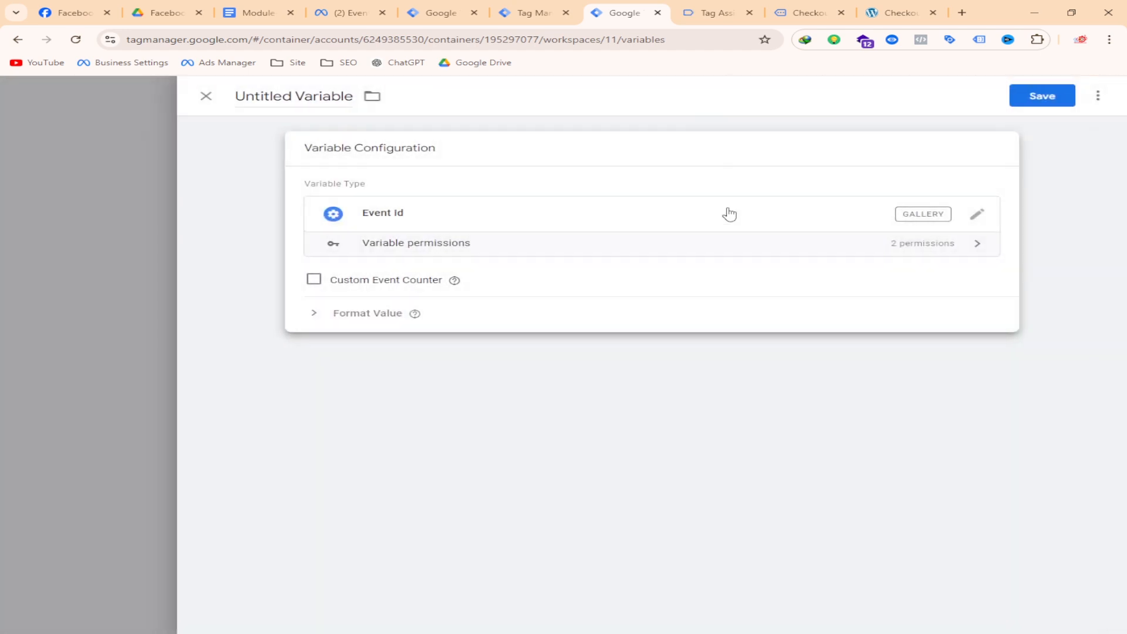
pyautogui.click(1042, 97)
pyautogui.click(462, 244)
pyautogui.click(692, 283)
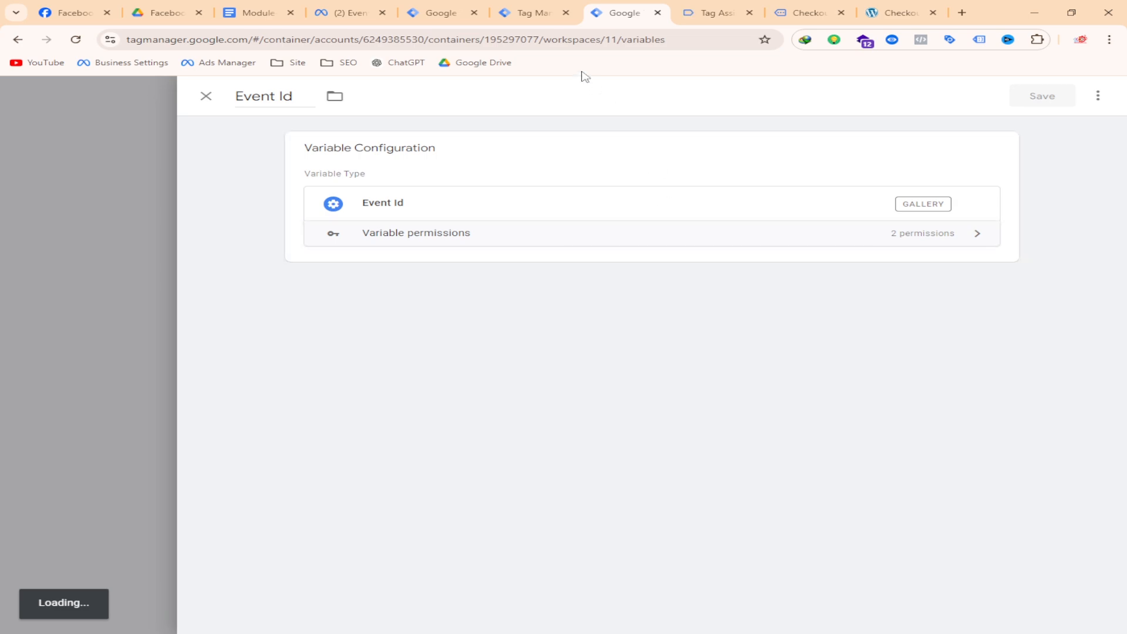
# - Check the Event ID column in Meta's test events and review the user-defined variables of the Shopbd.com Web container
pyautogui.click(350, 12)
pyautogui.scroll(-1, 564, 428)
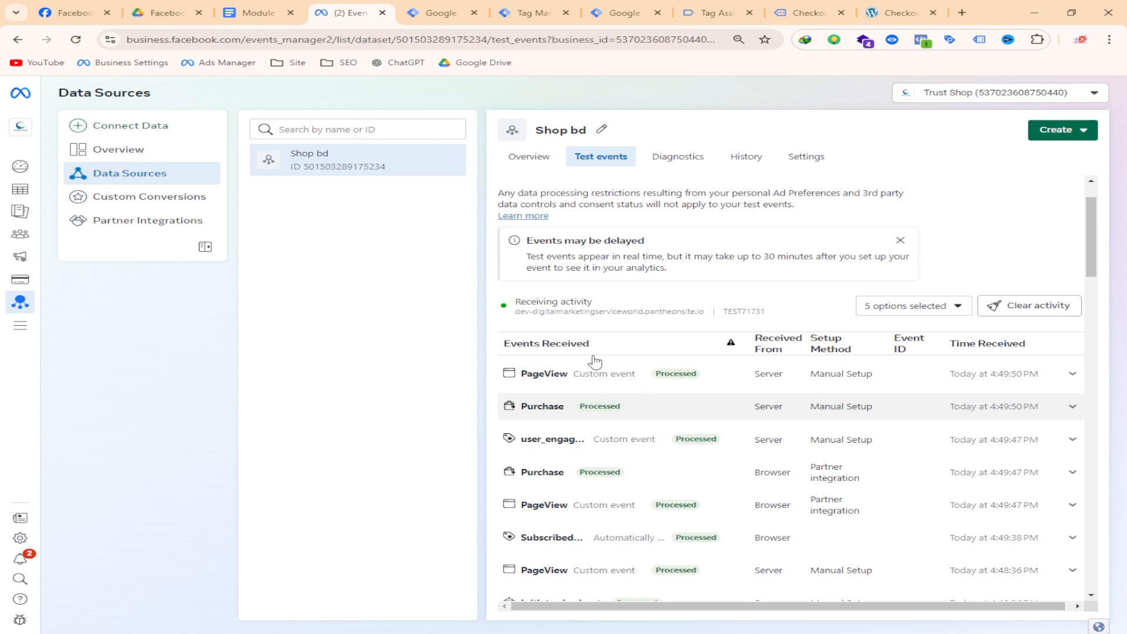
pyautogui.click(440, 9)
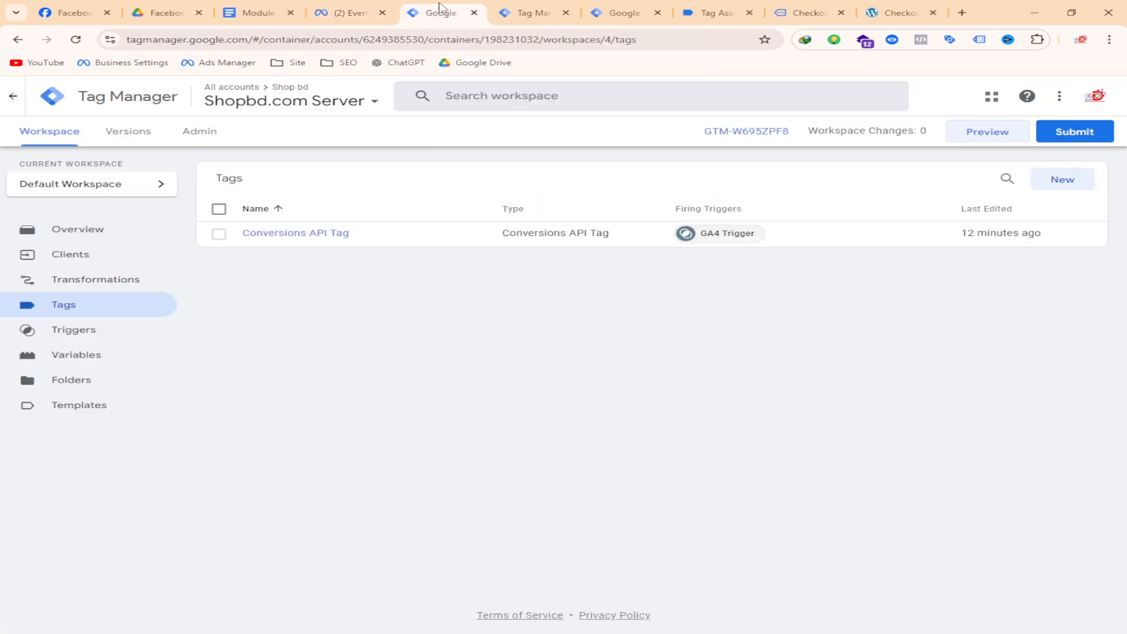
pyautogui.click(524, 12)
pyautogui.click(619, 13)
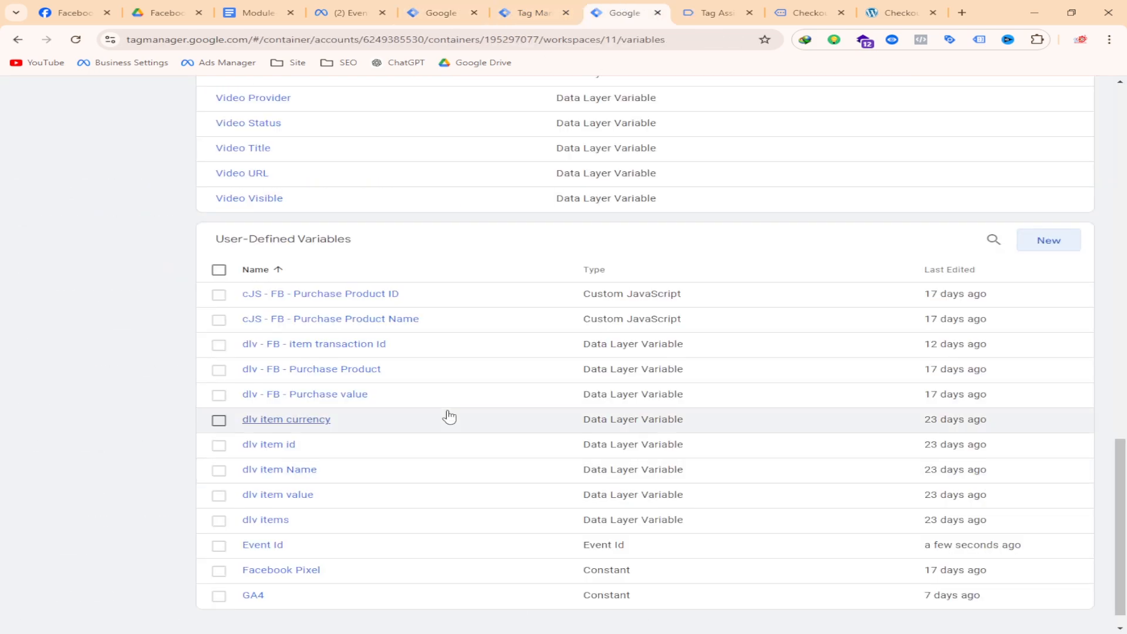
pyautogui.scroll(-1, 463, 446)
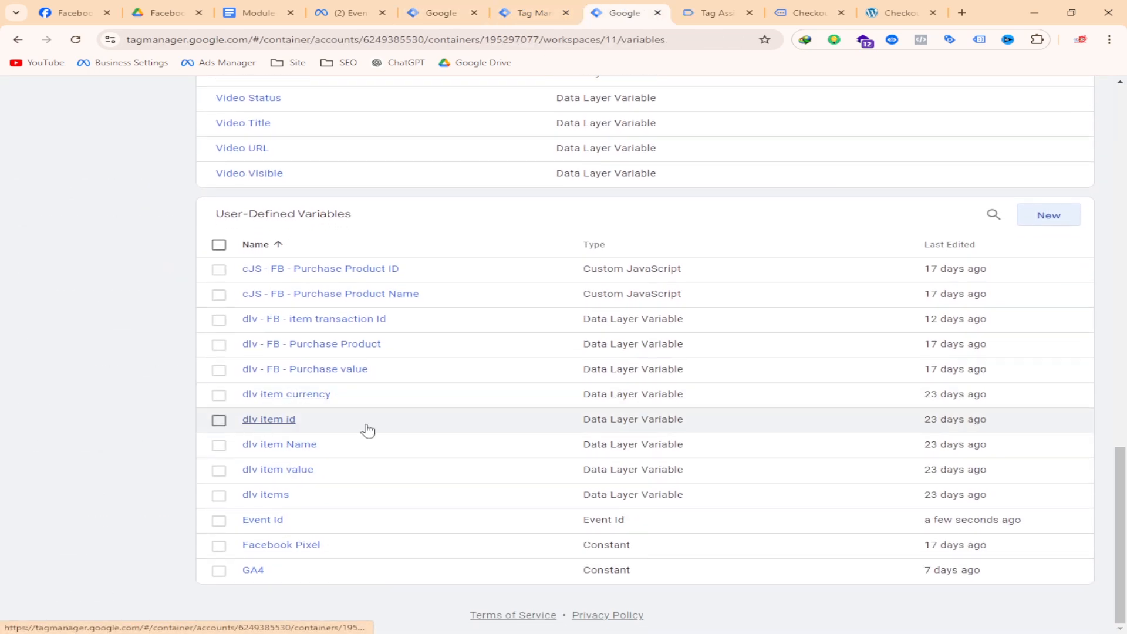
pyautogui.scroll(20, 350, 415)
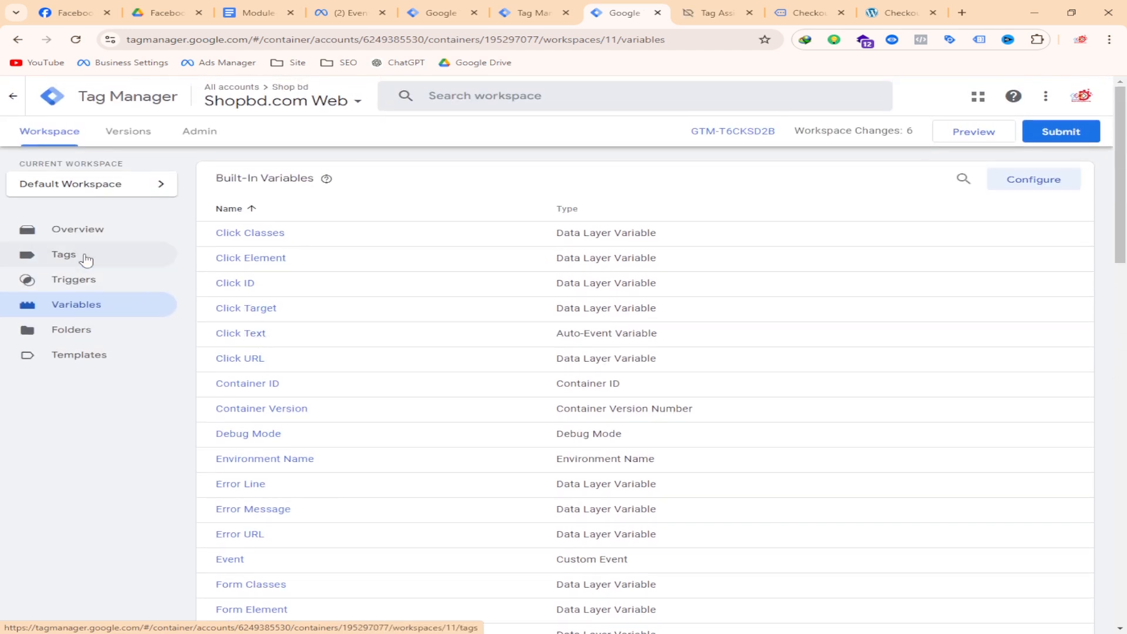
# - Set the Event ID of the Facebook all Page view Tag to the {{Event Id}} variable and save the tag
pyautogui.click(86, 259)
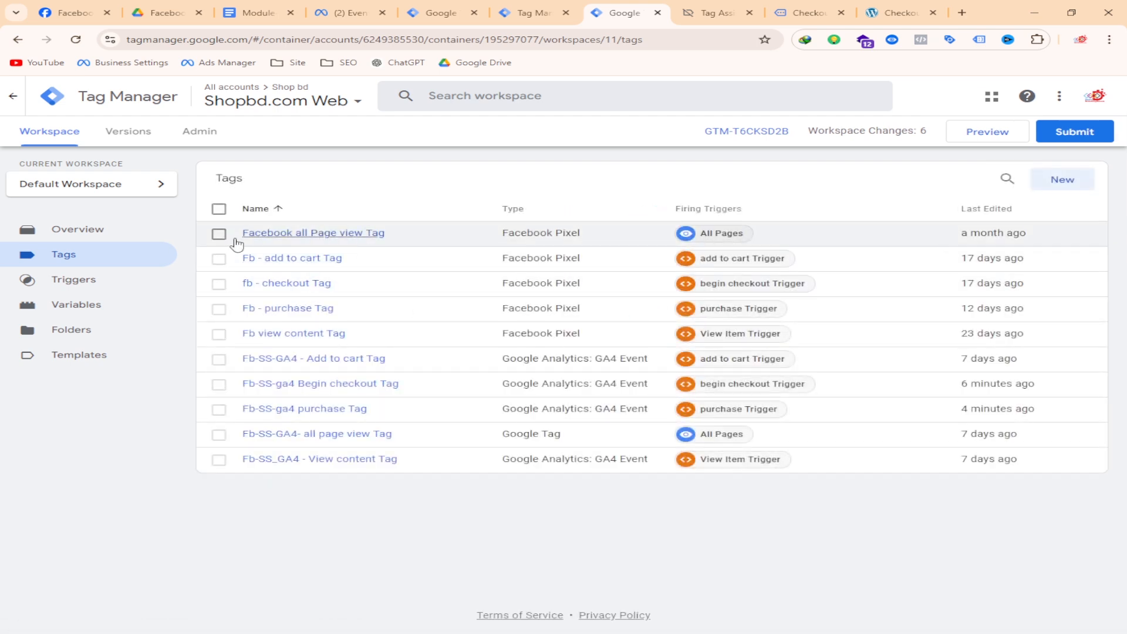
pyautogui.click(318, 234)
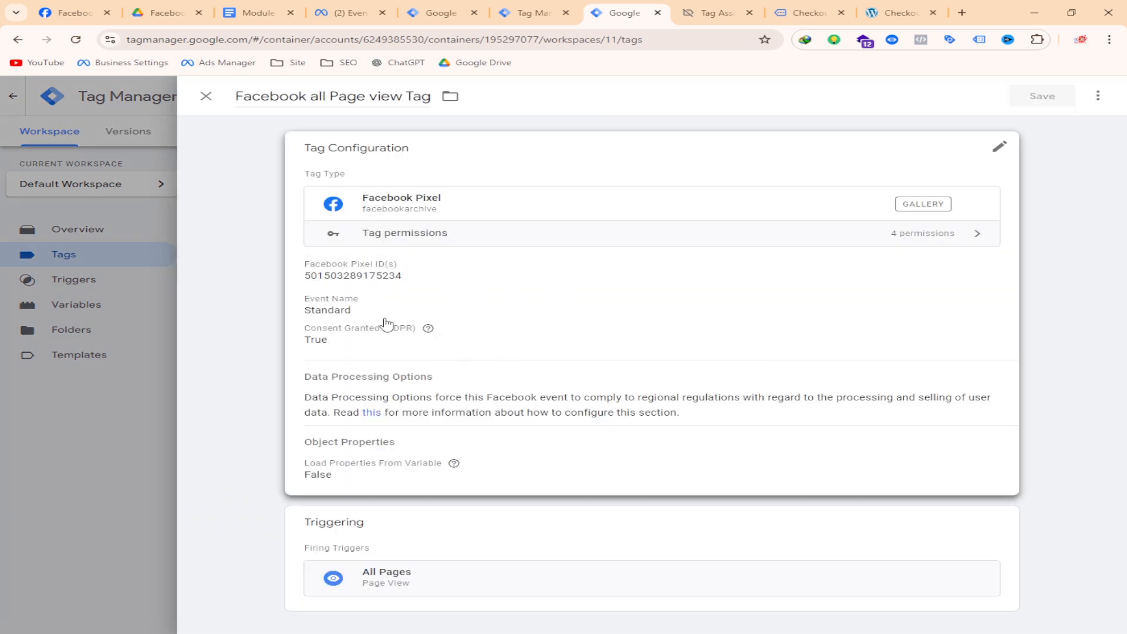
pyautogui.click(482, 362)
pyautogui.scroll(-3, 461, 437)
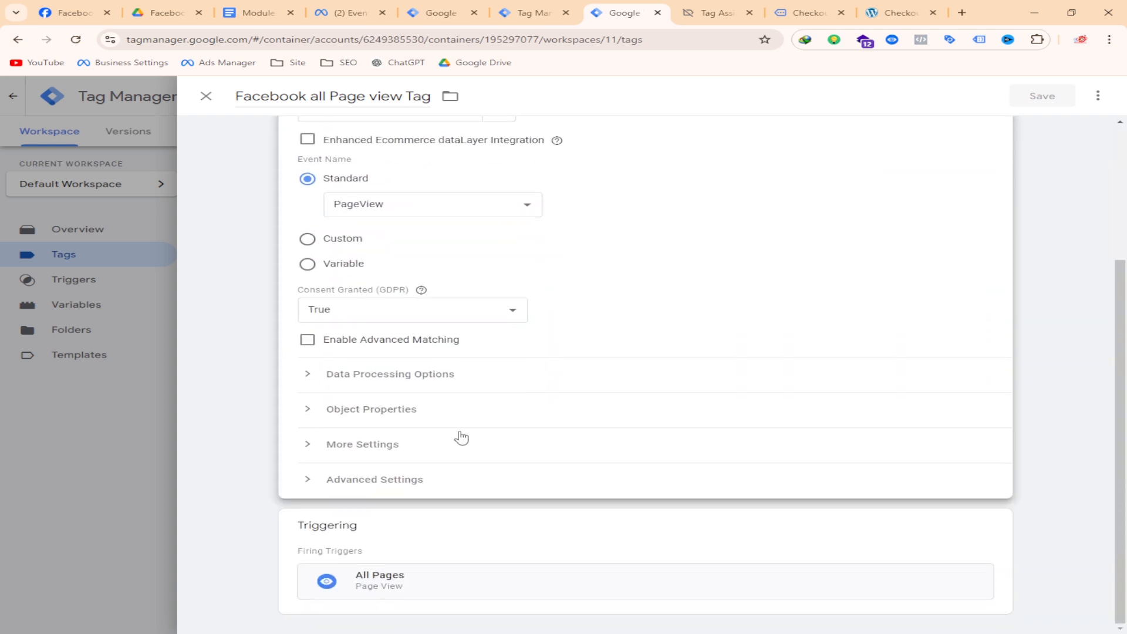
pyautogui.click(354, 446)
pyautogui.scroll(-2, 540, 365)
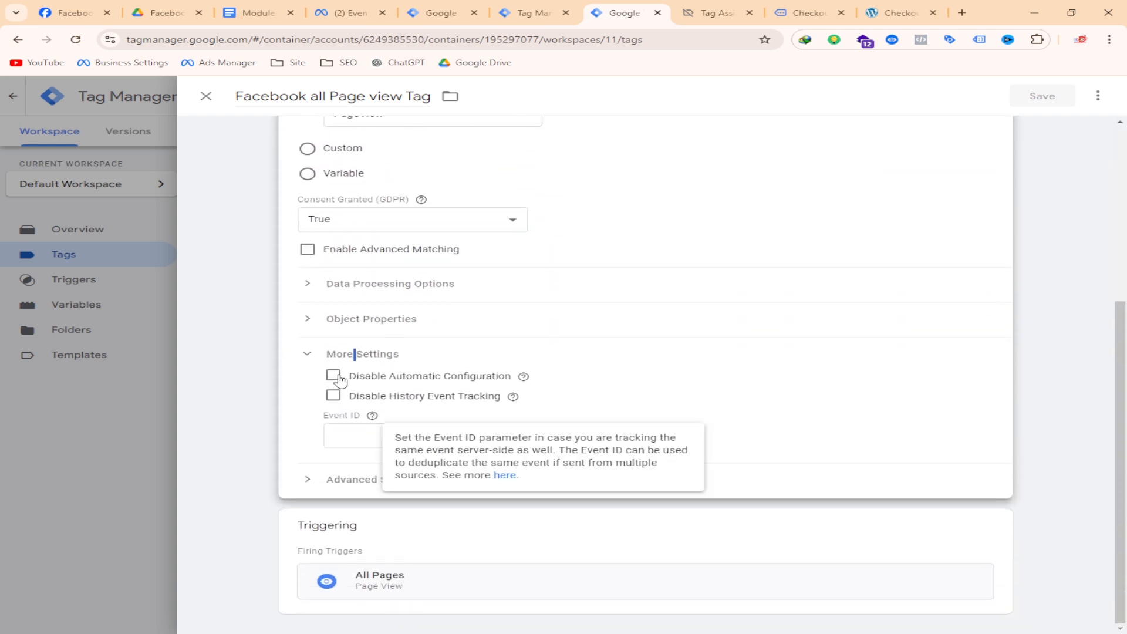
pyautogui.click(347, 441)
pyautogui.click(902, 367)
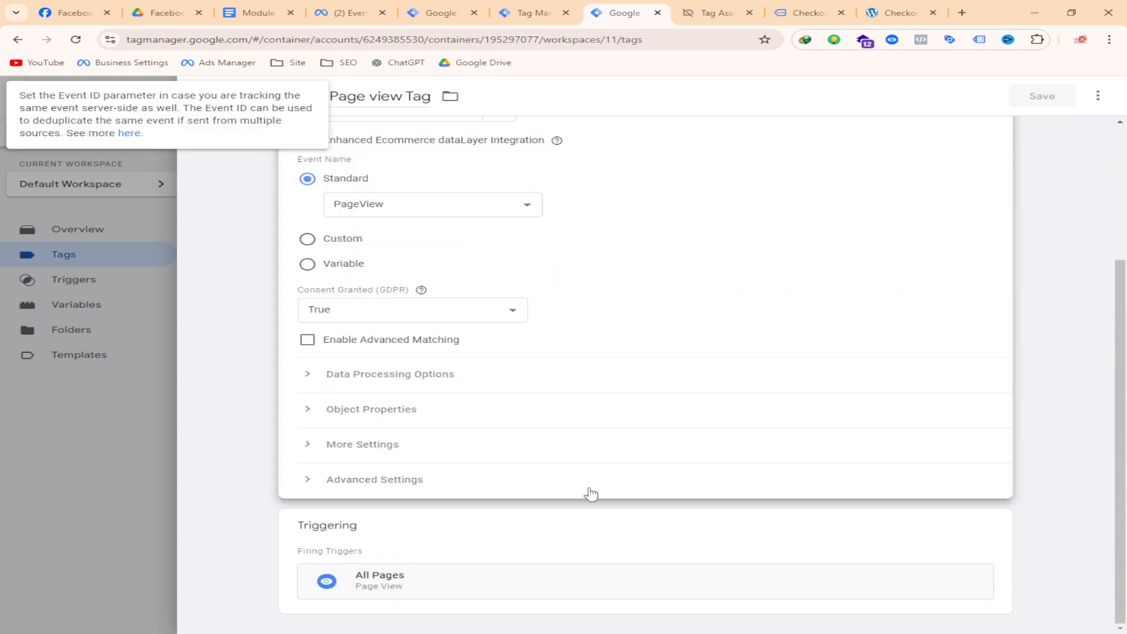
pyautogui.click(421, 447)
pyautogui.scroll(-2, 420, 446)
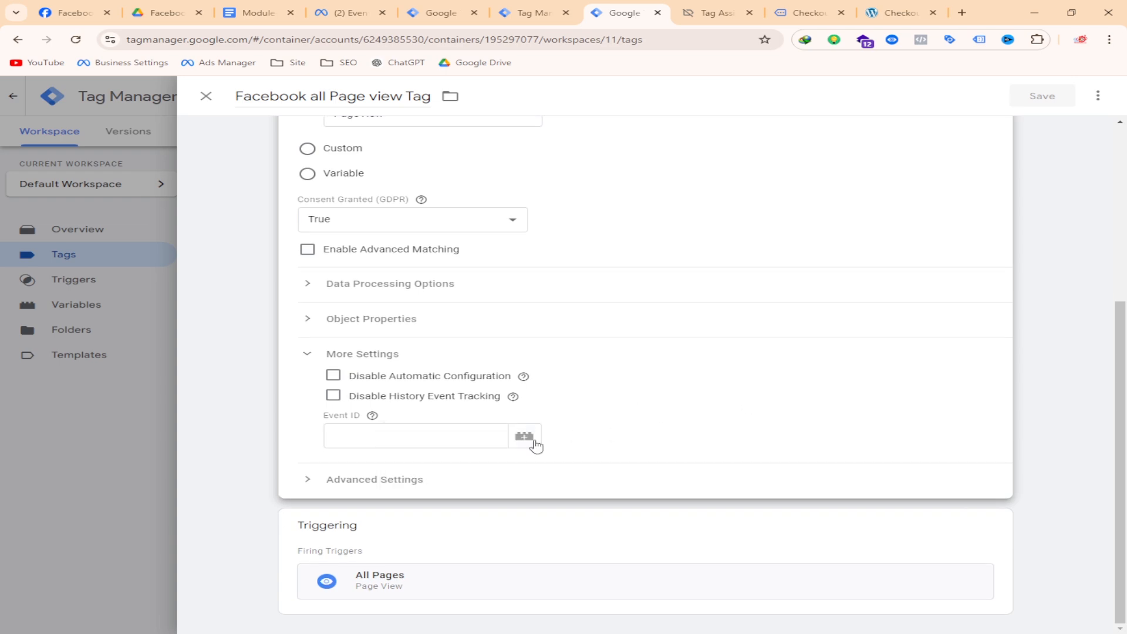
pyautogui.click(524, 437)
pyautogui.scroll(-6, 445, 262)
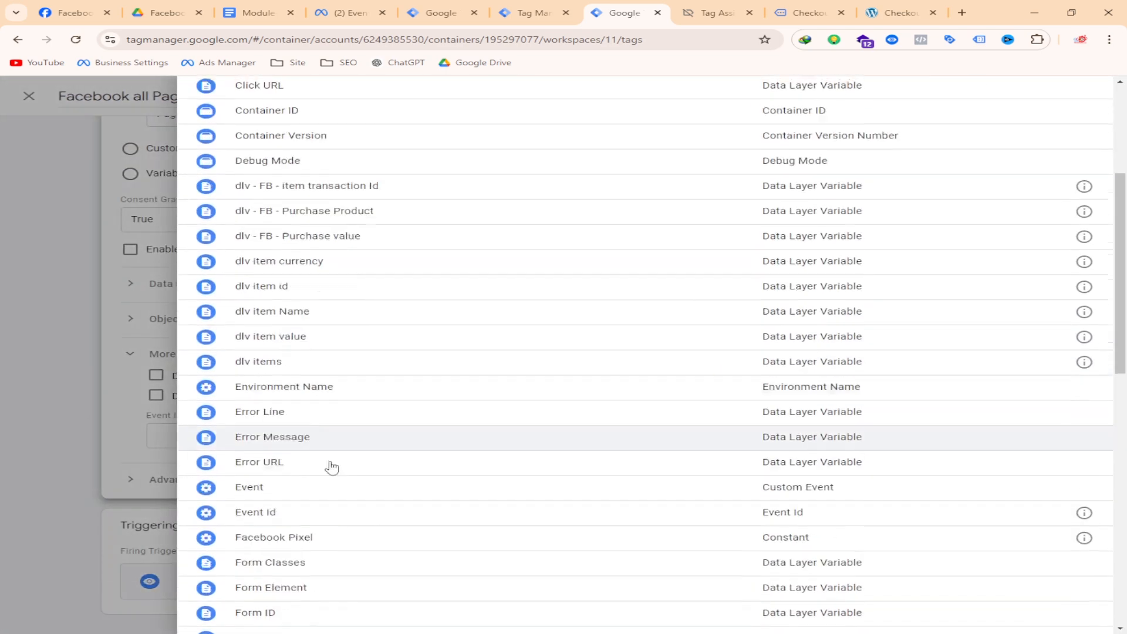
pyautogui.click(274, 447)
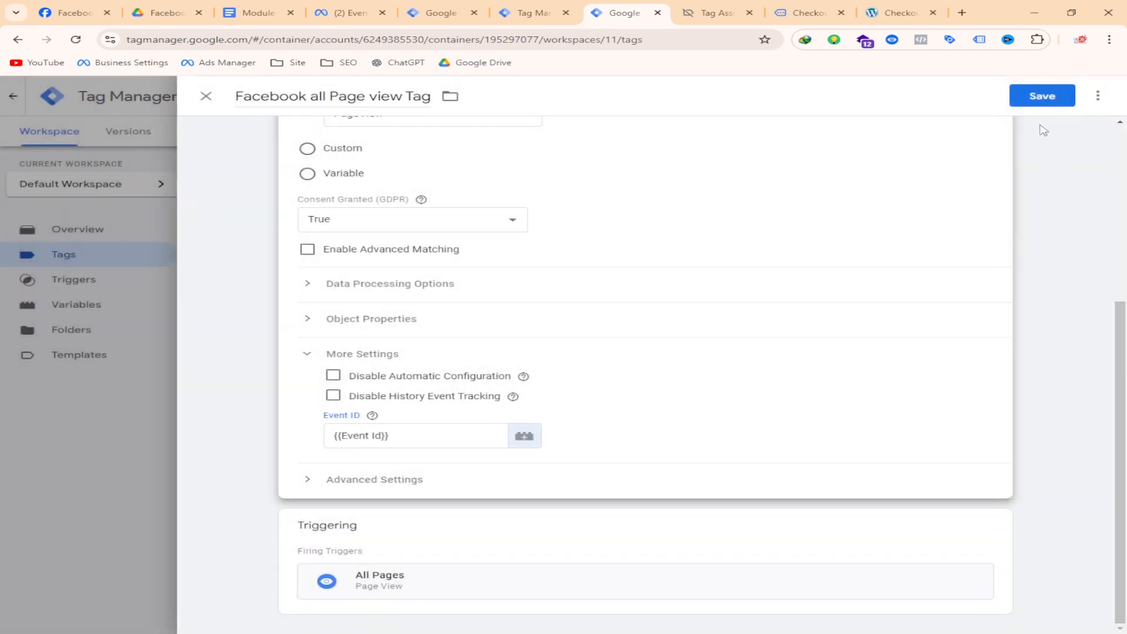
pyautogui.click(1040, 95)
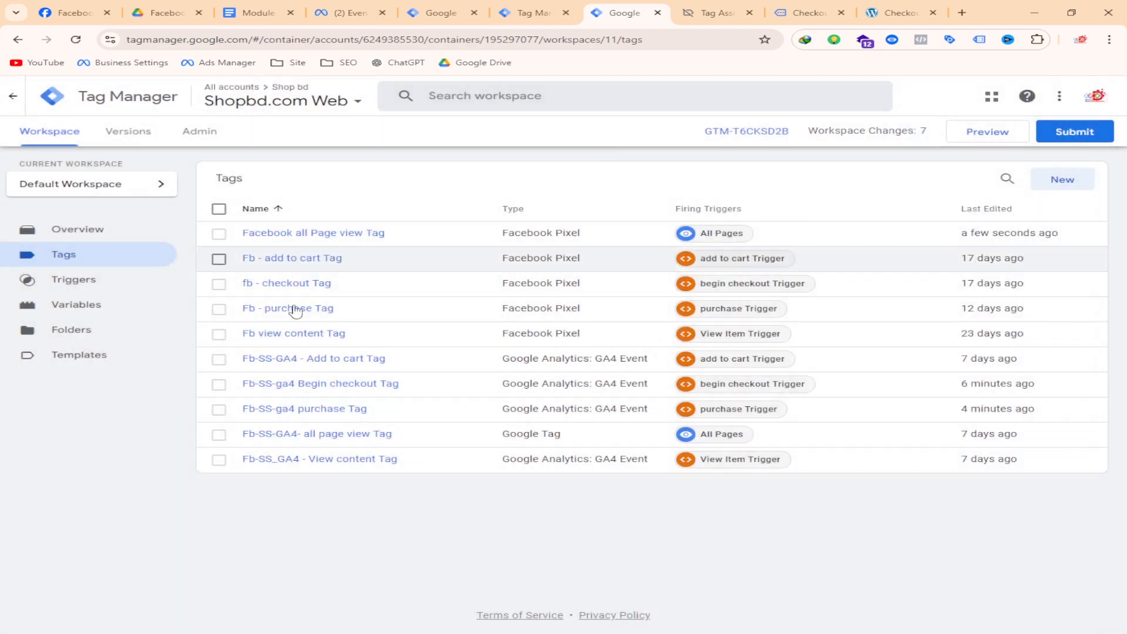
# - Assign the {{Event Id}} variable as the Event ID of the Fb - add to cart Tag and save it
pyautogui.click(297, 259)
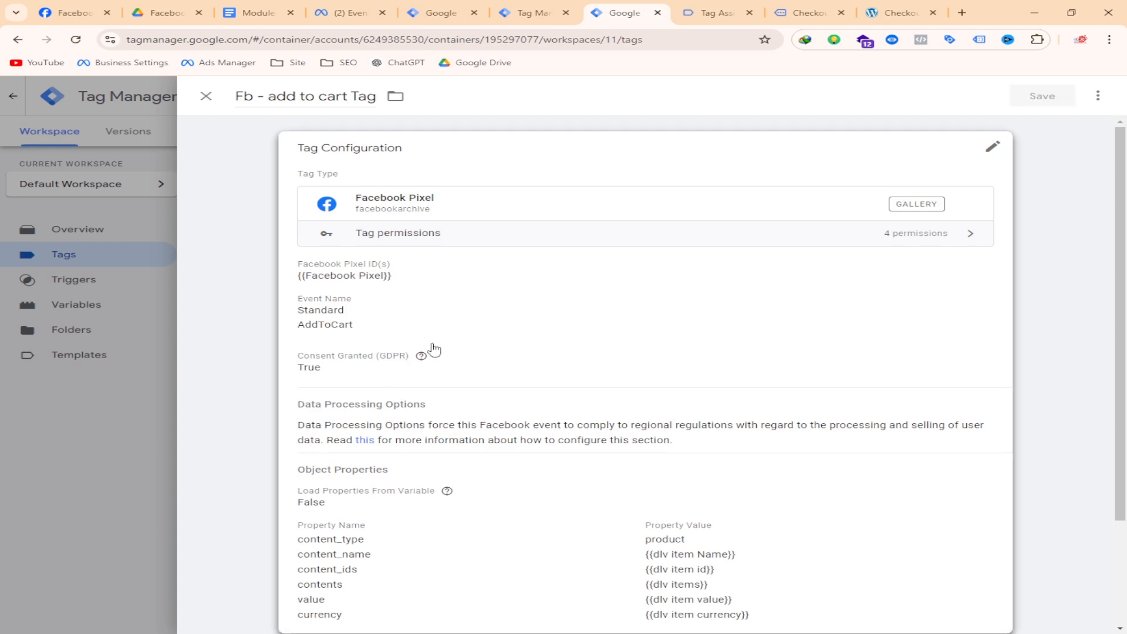
pyautogui.scroll(-2, 433, 347)
pyautogui.click(403, 433)
pyautogui.click(352, 444)
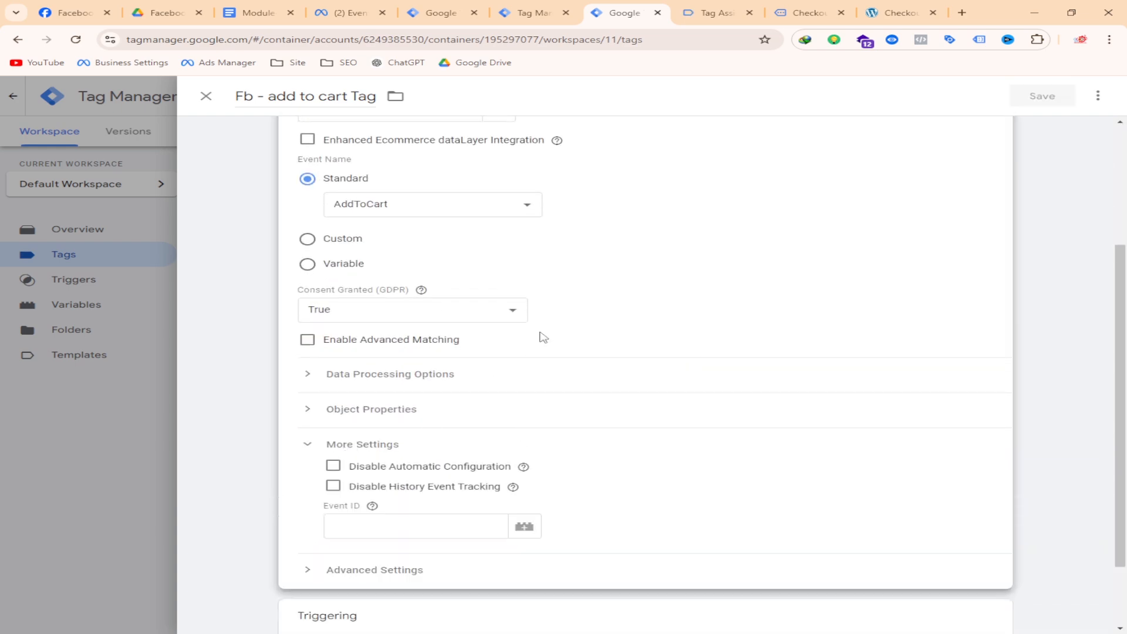
pyautogui.scroll(-2, 539, 387)
pyautogui.click(538, 438)
pyautogui.scroll(-5, 368, 466)
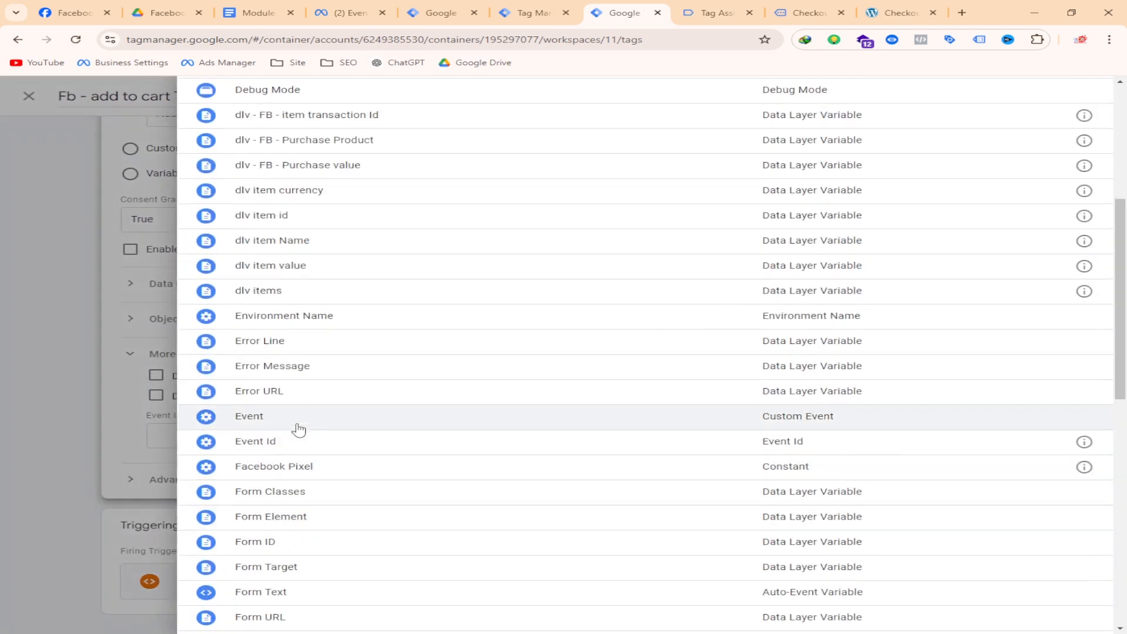
pyautogui.click(270, 443)
pyautogui.click(1043, 95)
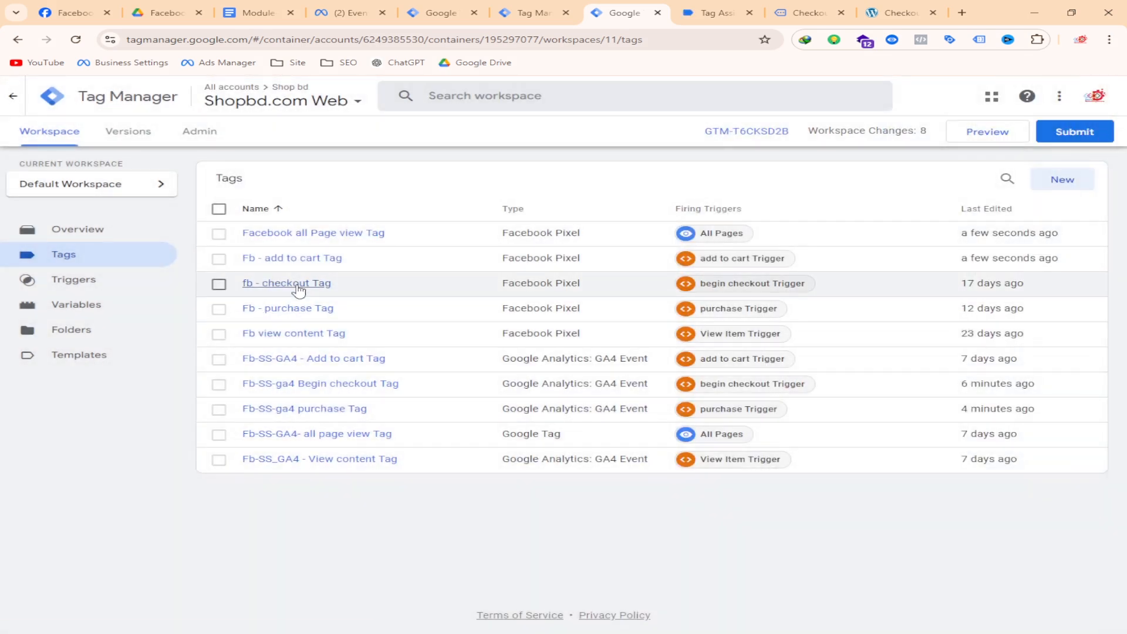
# - Assign the {{Event Id}} variable as the Event ID of the fb - checkout Tag and save it
pyautogui.click(279, 282)
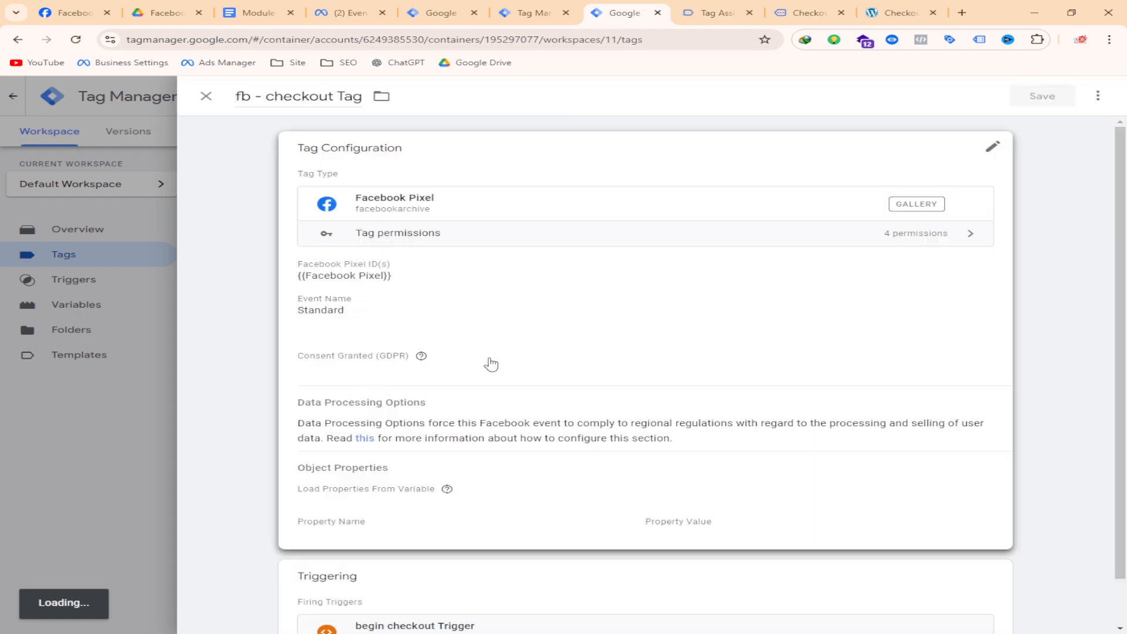
pyautogui.scroll(-3, 410, 440)
pyautogui.click(414, 440)
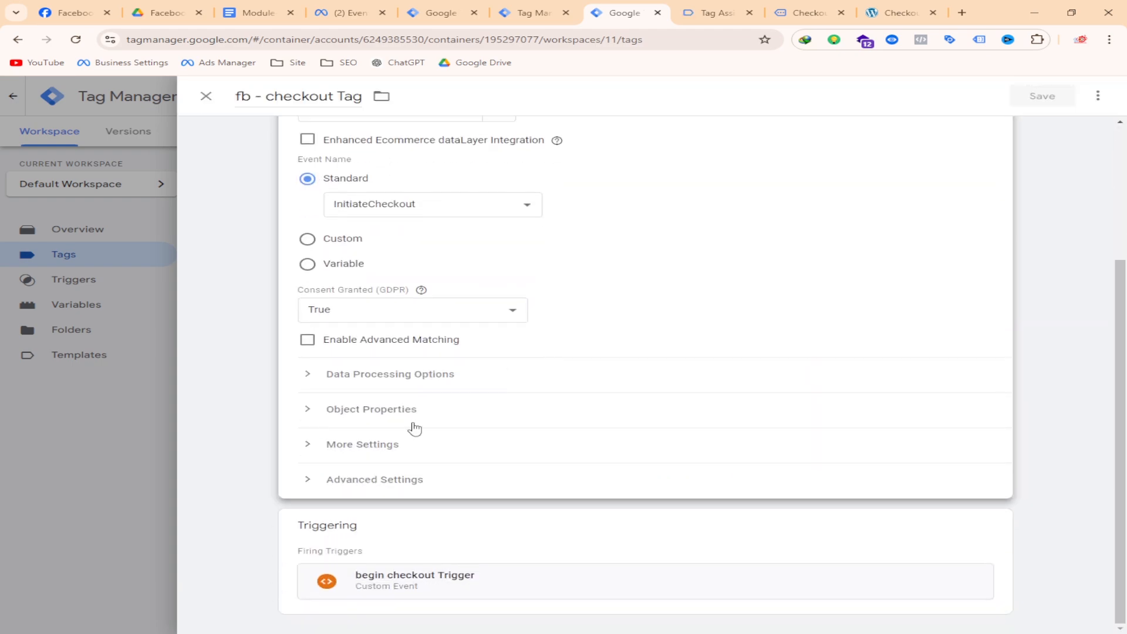
pyautogui.click(358, 451)
pyautogui.scroll(-2, 359, 451)
pyautogui.click(521, 435)
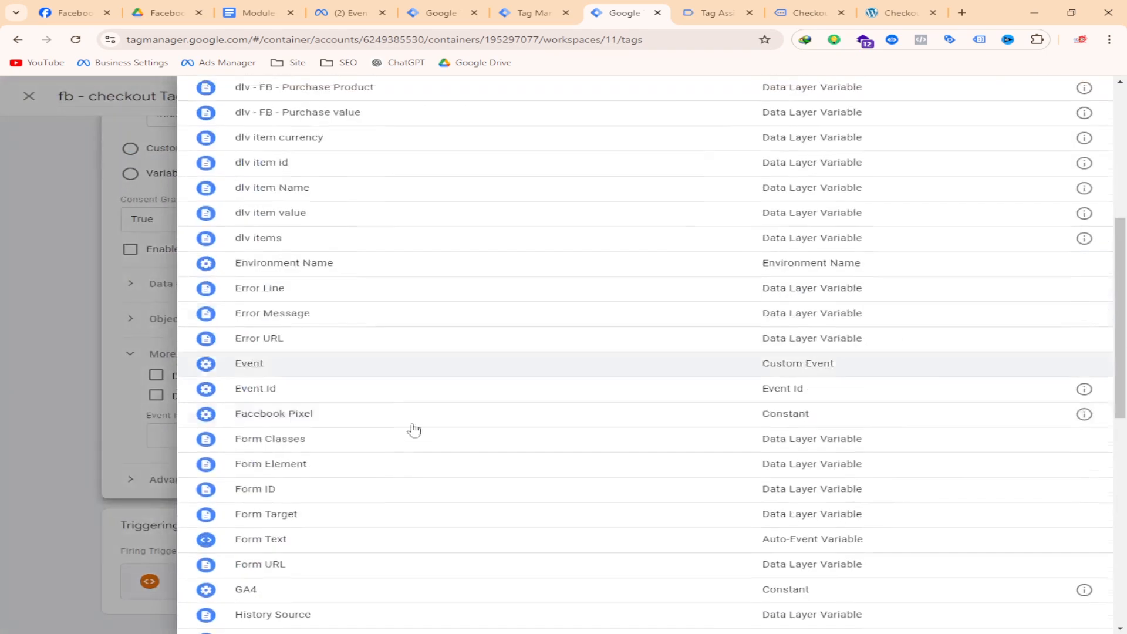
pyautogui.click(291, 380)
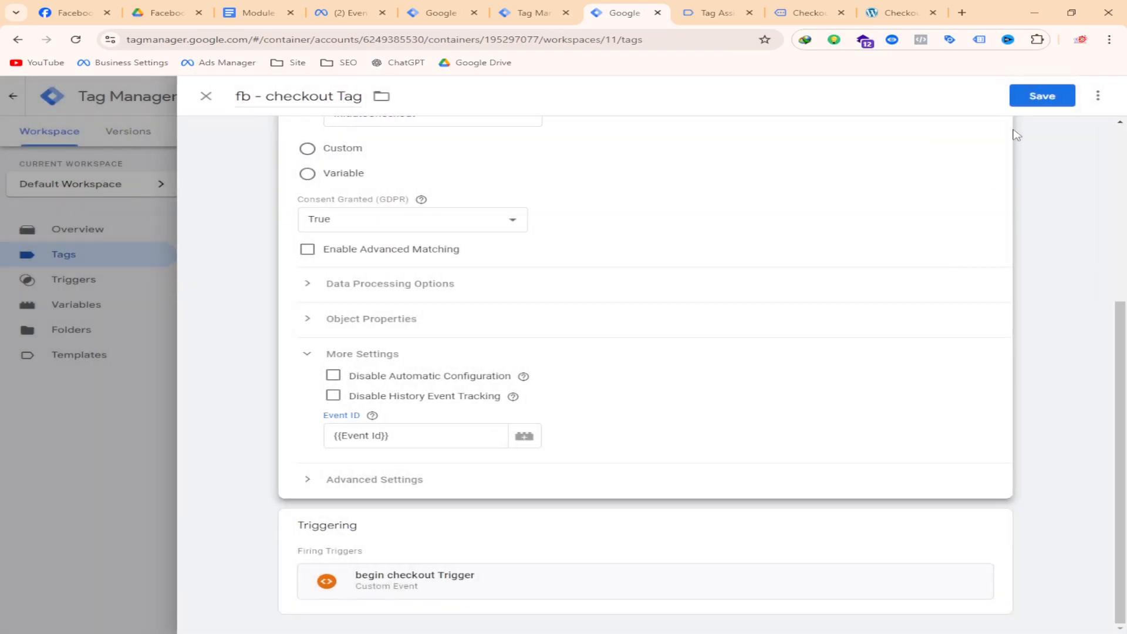
pyautogui.click(1042, 95)
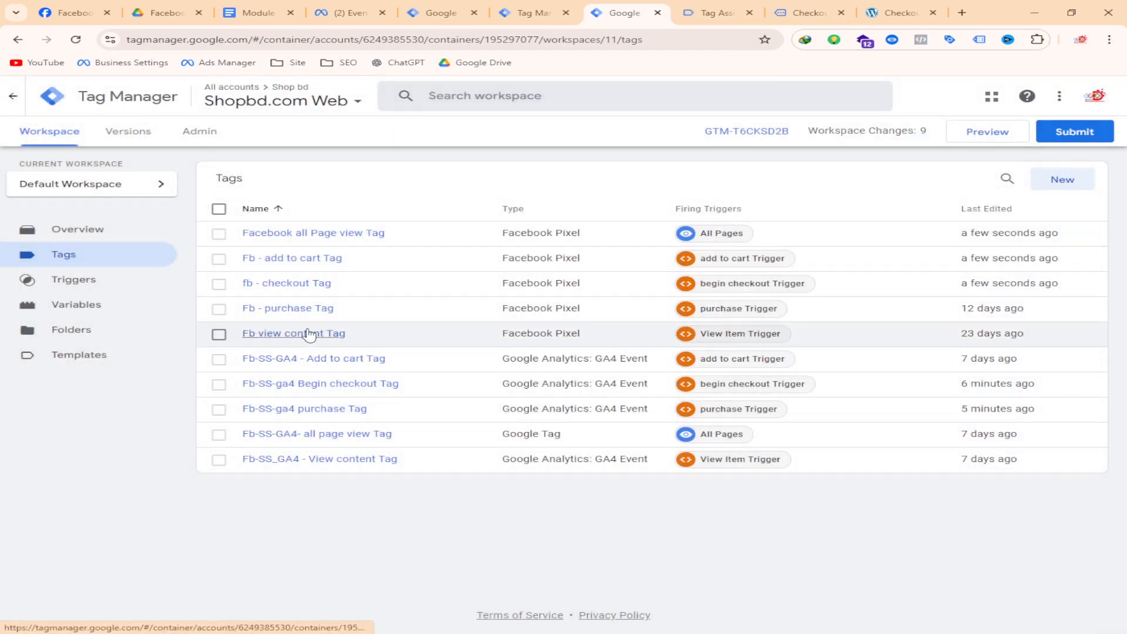
# - Set the Event ID of the Fb - purchase Tag to the {{Event Id}} variable and save the tag
pyautogui.click(298, 310)
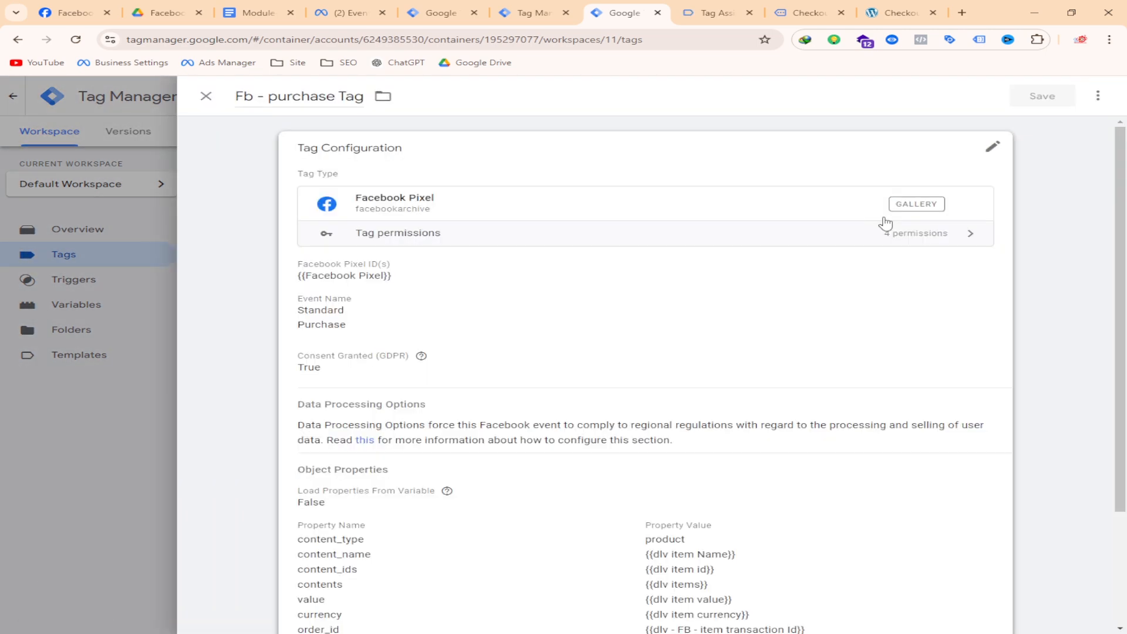
pyautogui.scroll(-3, 441, 388)
pyautogui.click(495, 360)
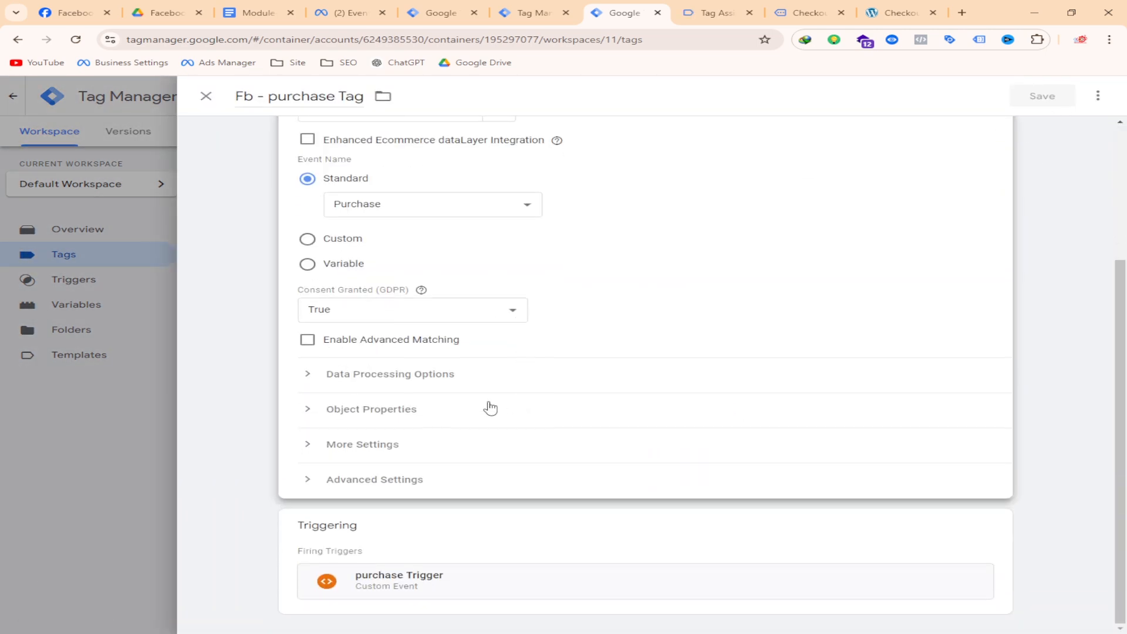
pyautogui.click(376, 442)
pyautogui.click(520, 440)
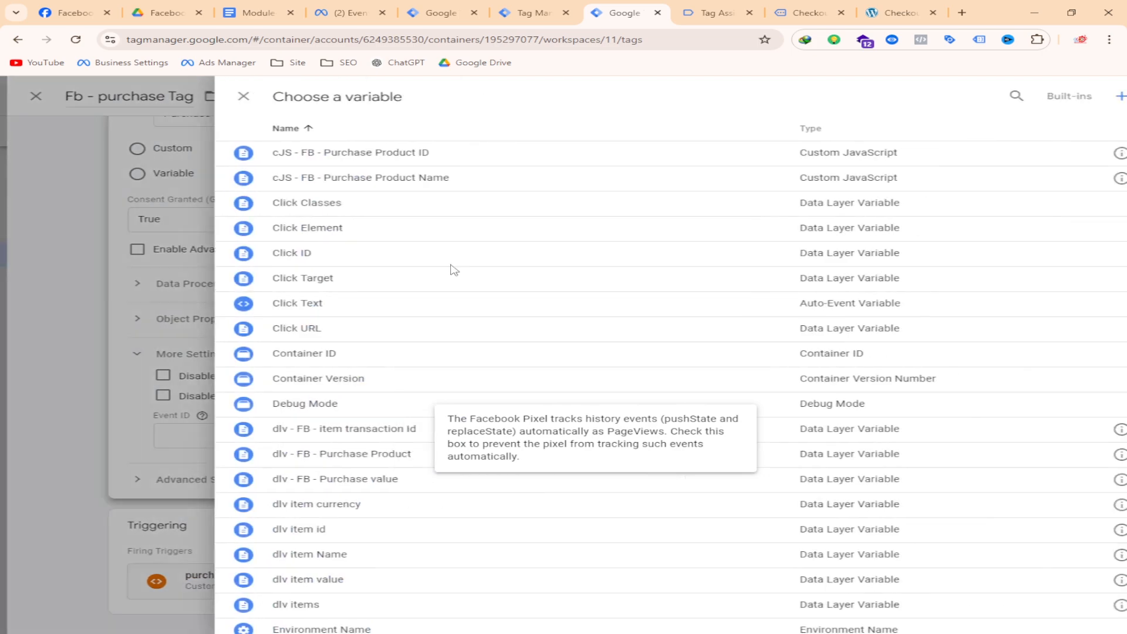
pyautogui.scroll(-5, 302, 548)
pyautogui.click(277, 384)
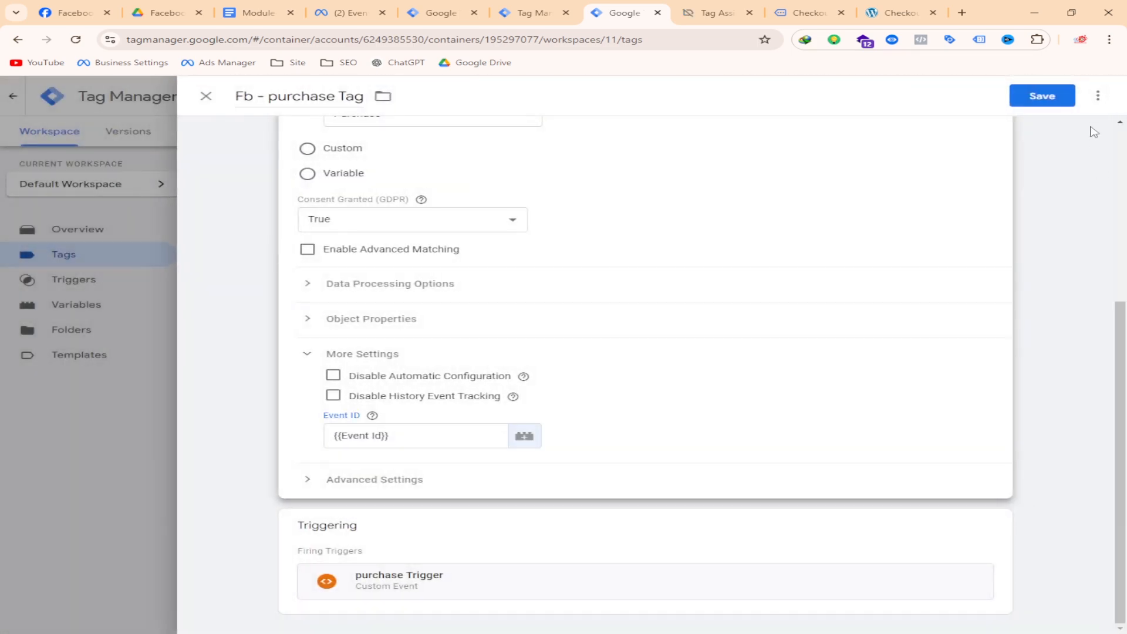
pyautogui.click(1042, 96)
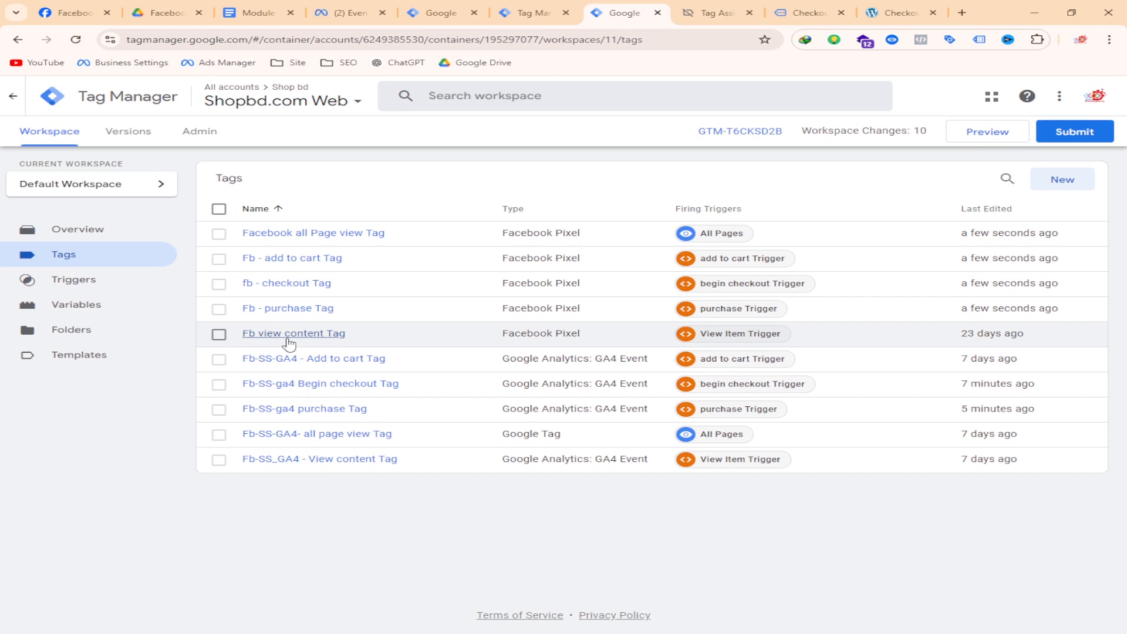
# - Assign the {{Event}} variable as the Event ID of the Fb view content Tag
pyautogui.click(285, 334)
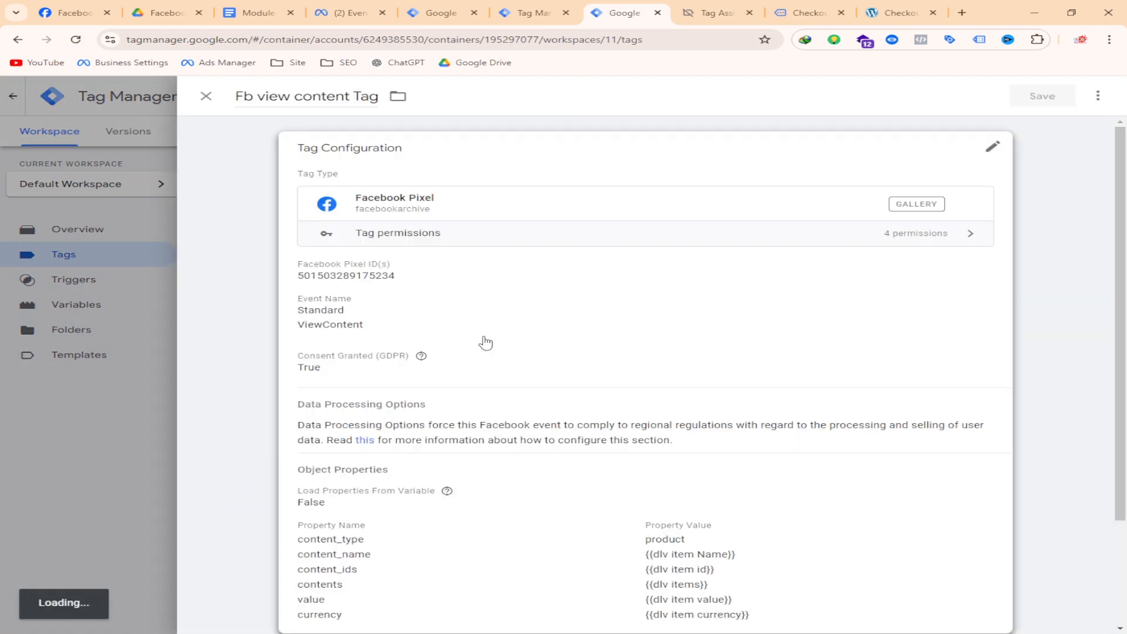
pyautogui.scroll(-3, 483, 342)
pyautogui.click(448, 353)
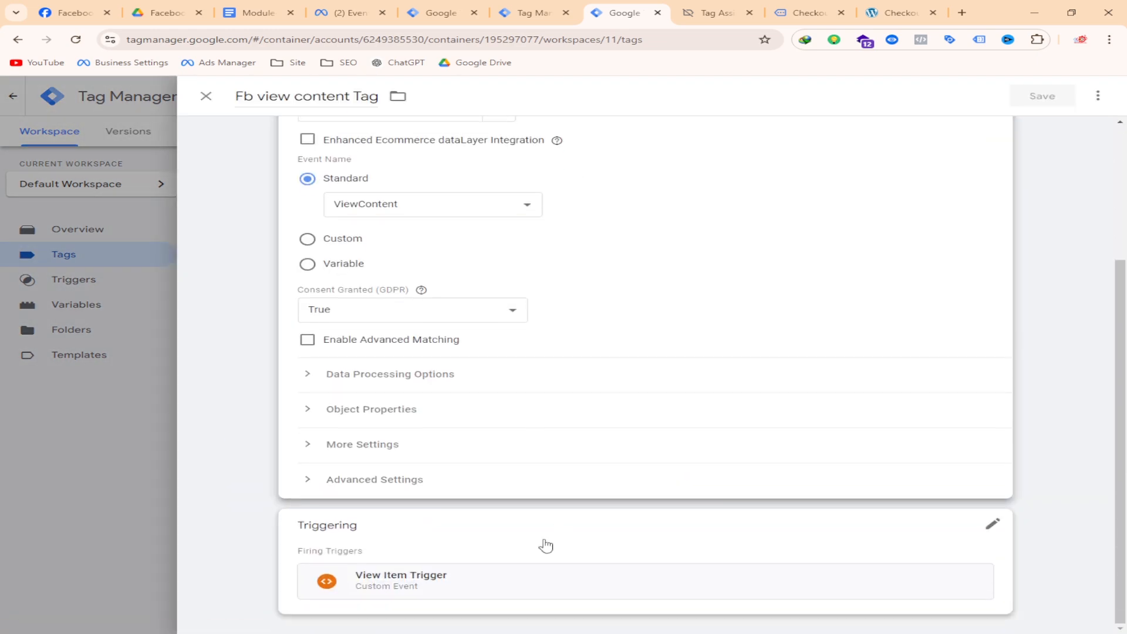
pyautogui.click(337, 444)
pyautogui.scroll(-1, 535, 437)
pyautogui.click(523, 435)
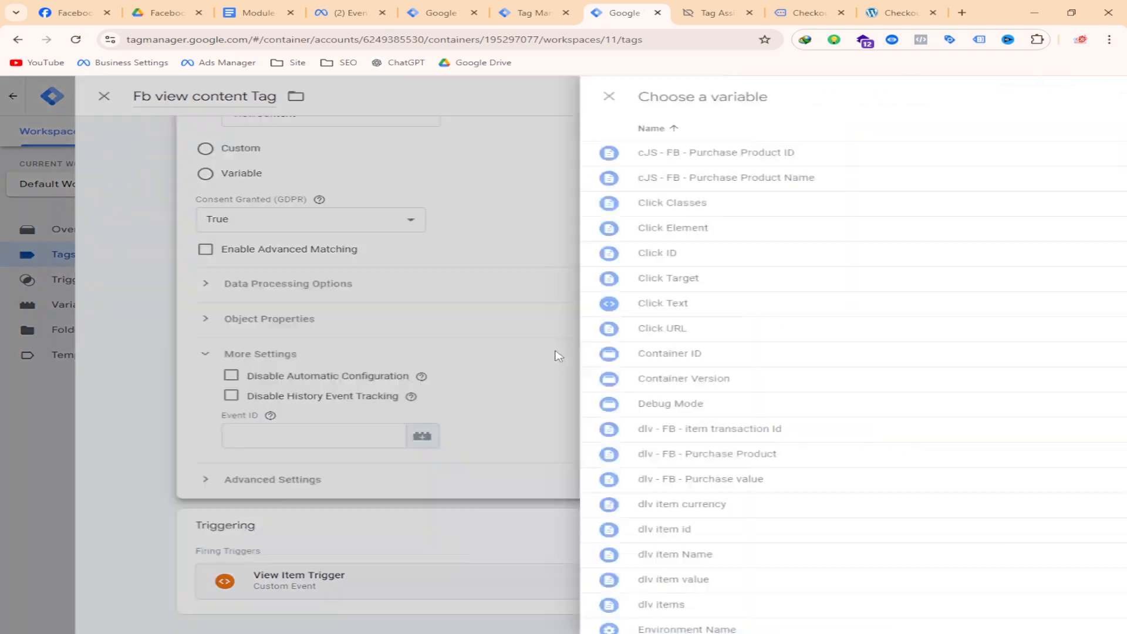
pyautogui.scroll(-3, 419, 379)
pyautogui.click(280, 418)
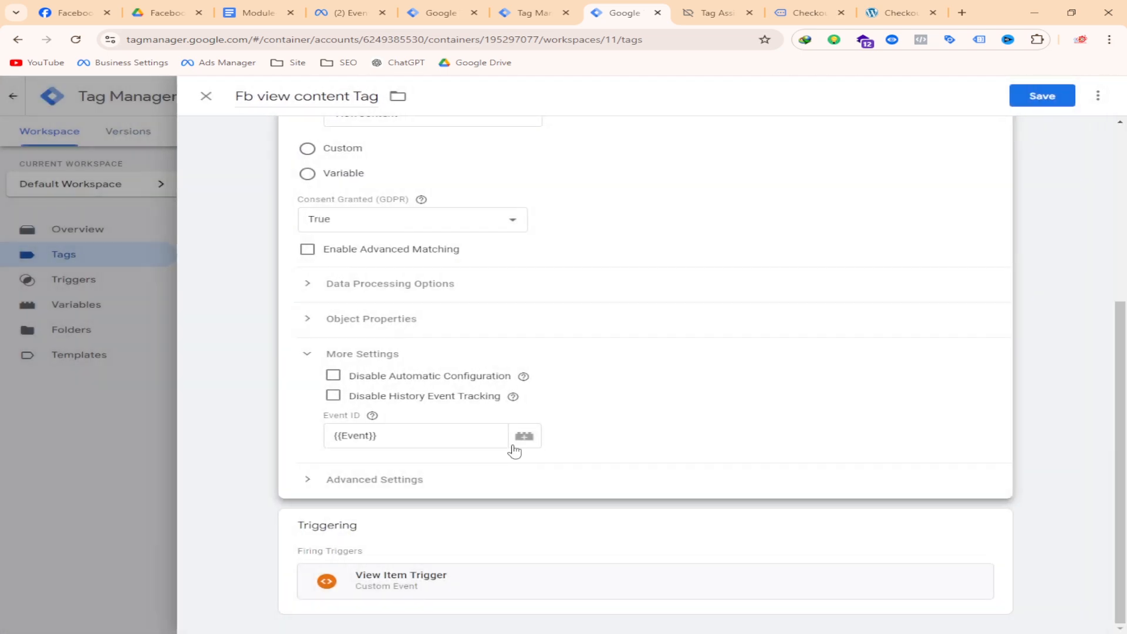
# - Replace the Event ID of the Fb view content Tag with the {{Event Id}} variable and save the tag
pyautogui.click(523, 439)
pyautogui.scroll(-3, 508, 440)
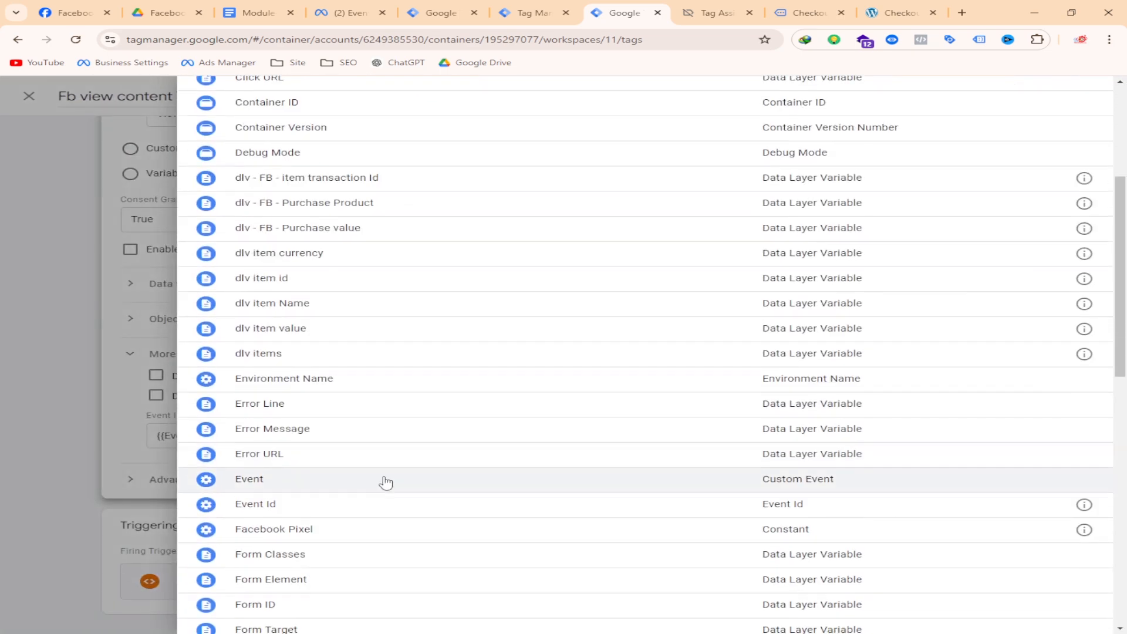
pyautogui.click(114, 395)
pyautogui.click(371, 437)
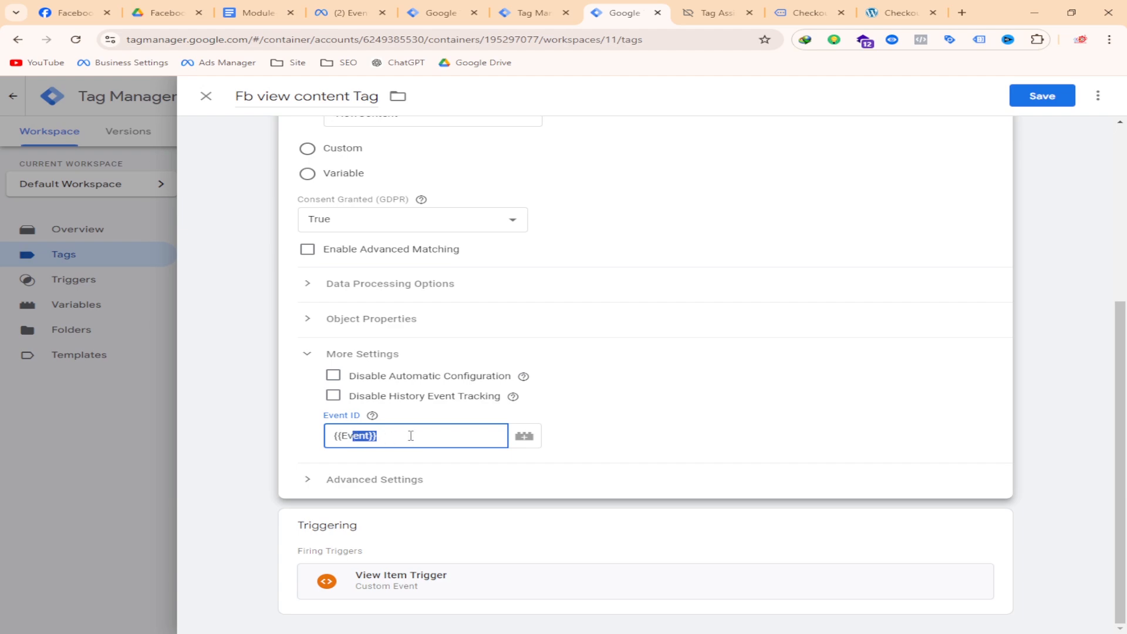
pyautogui.press('BackSpace')
pyautogui.click(410, 483)
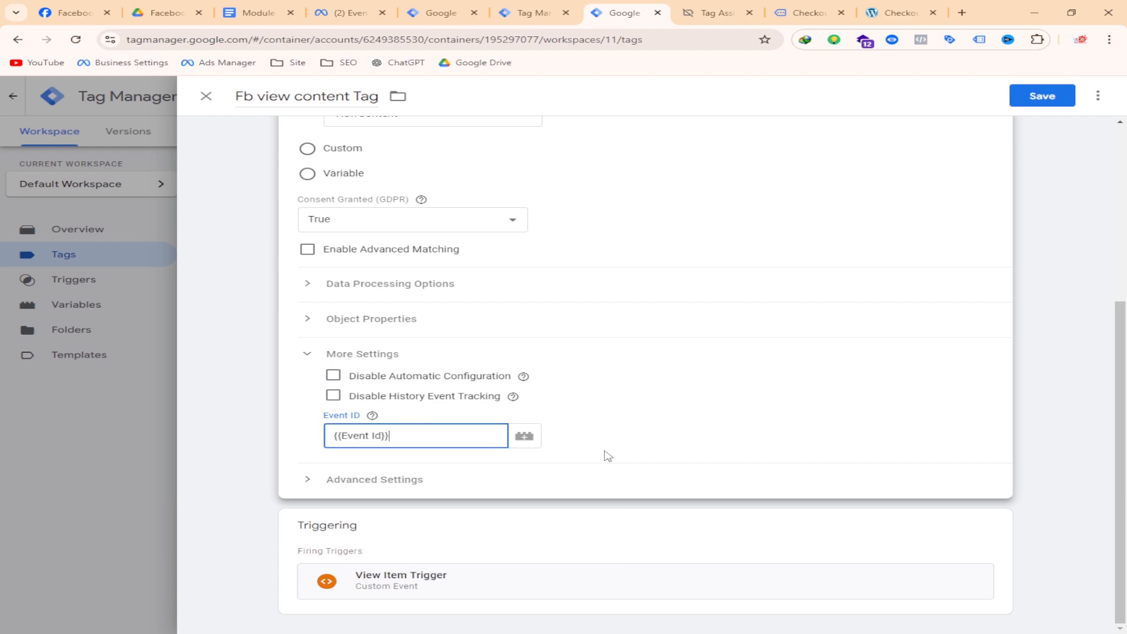
pyautogui.click(1019, 93)
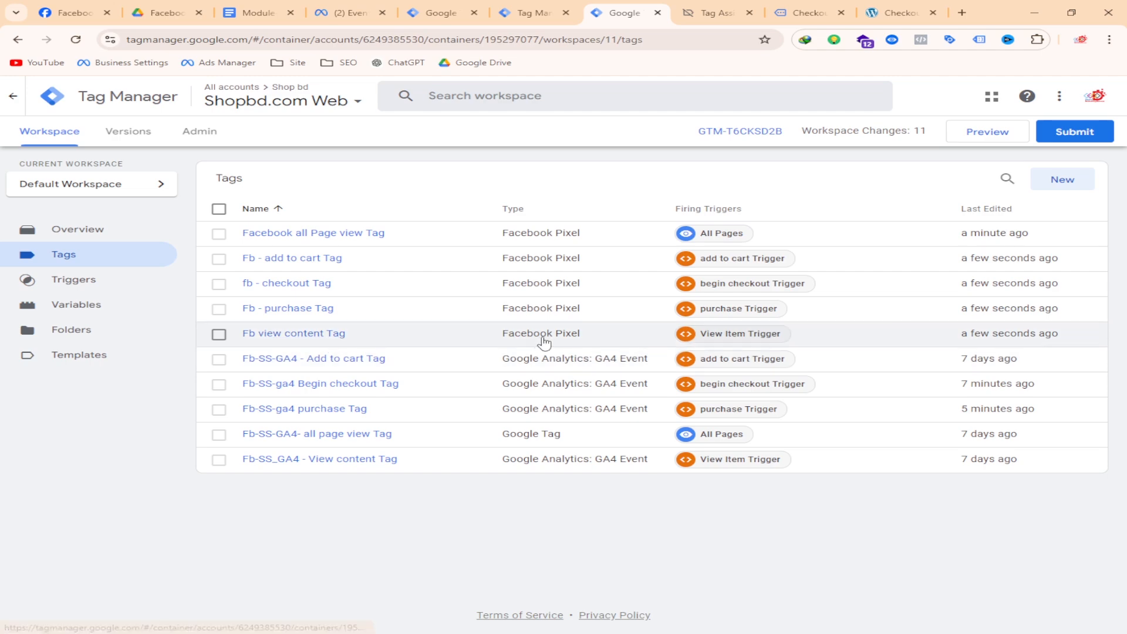
# - Open the Fb-SS-GA4 - Add to cart Tag and copy the event_id parameter name from the Module-13 document's purchase event table
pyautogui.click(340, 360)
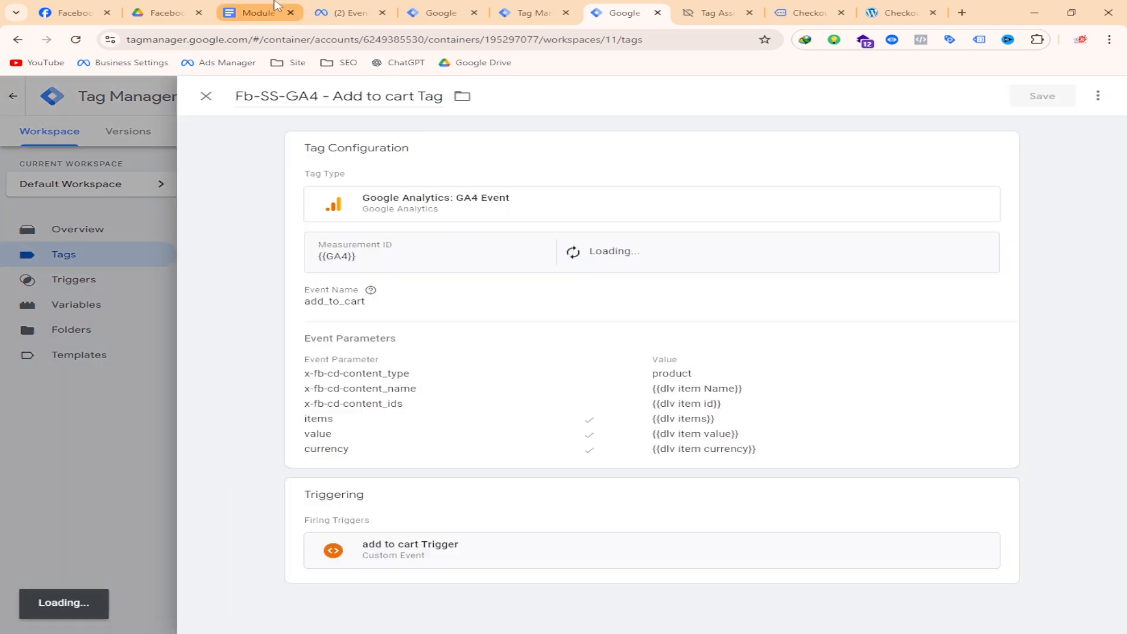
pyautogui.click(276, 9)
pyautogui.click(503, 305)
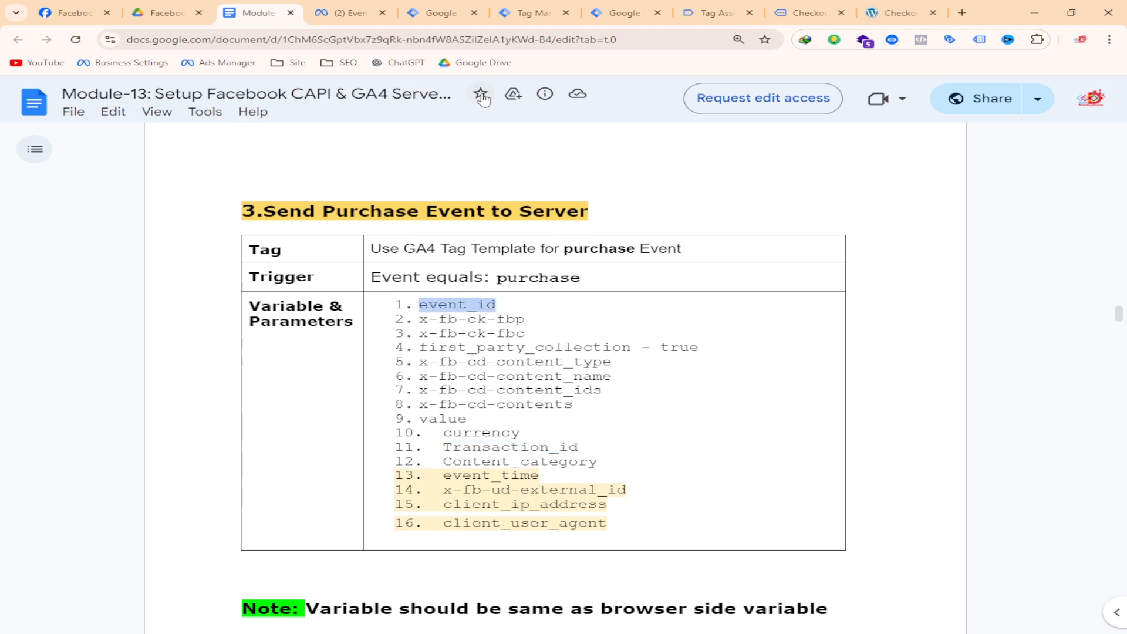
pyautogui.click(572, 6)
pyautogui.click(624, 12)
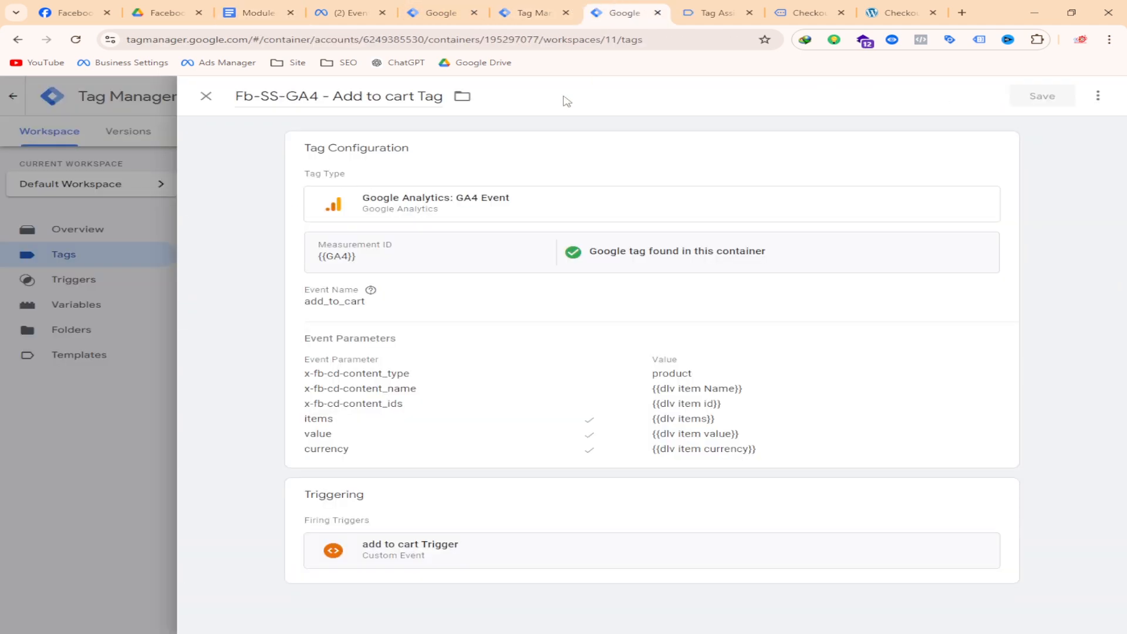
# - Add an event_id event parameter with the value {{Event Id}} to the Fb-SS-GA4 - Add to cart Tag and save it
pyautogui.click(415, 410)
pyautogui.scroll(-5, 532, 416)
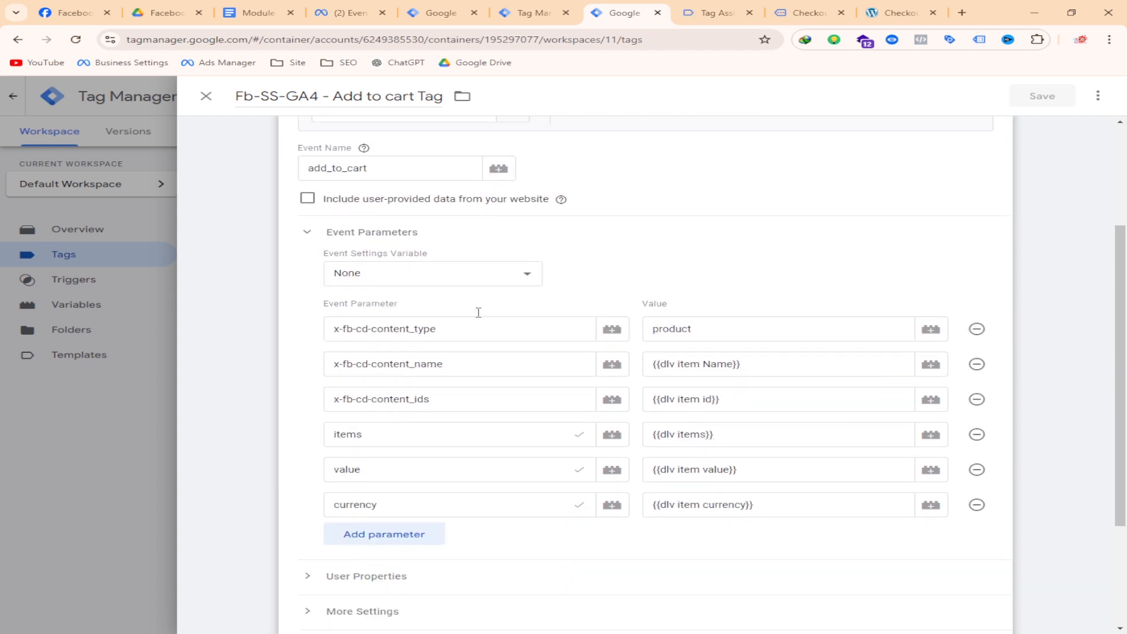
pyautogui.click(387, 398)
pyautogui.click(446, 403)
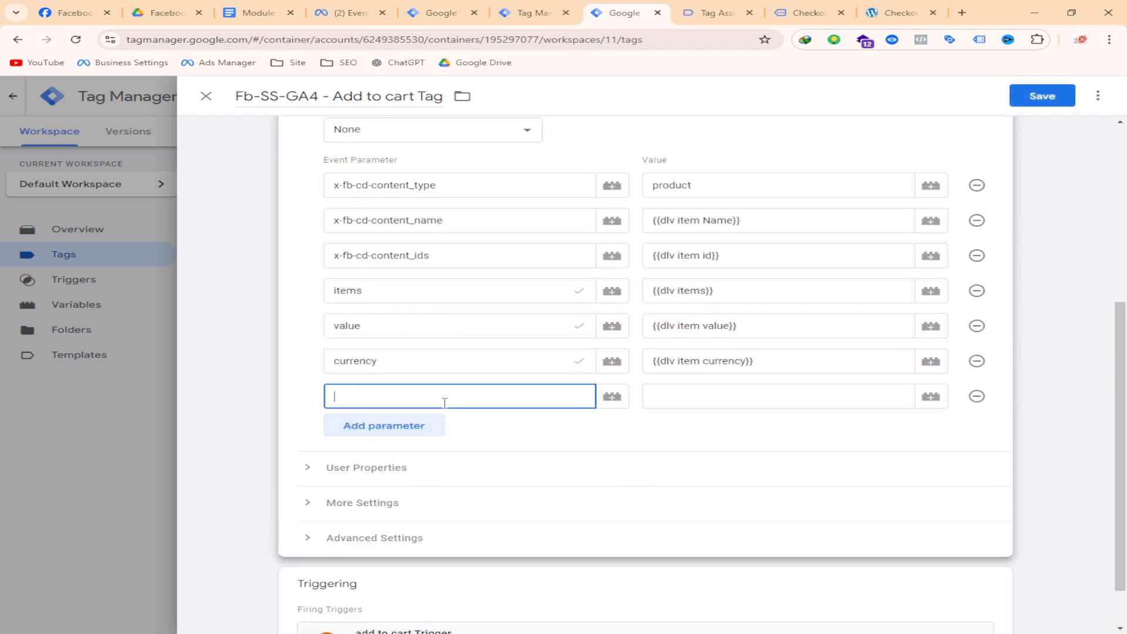
pyautogui.click(931, 397)
pyautogui.scroll(-5, 422, 282)
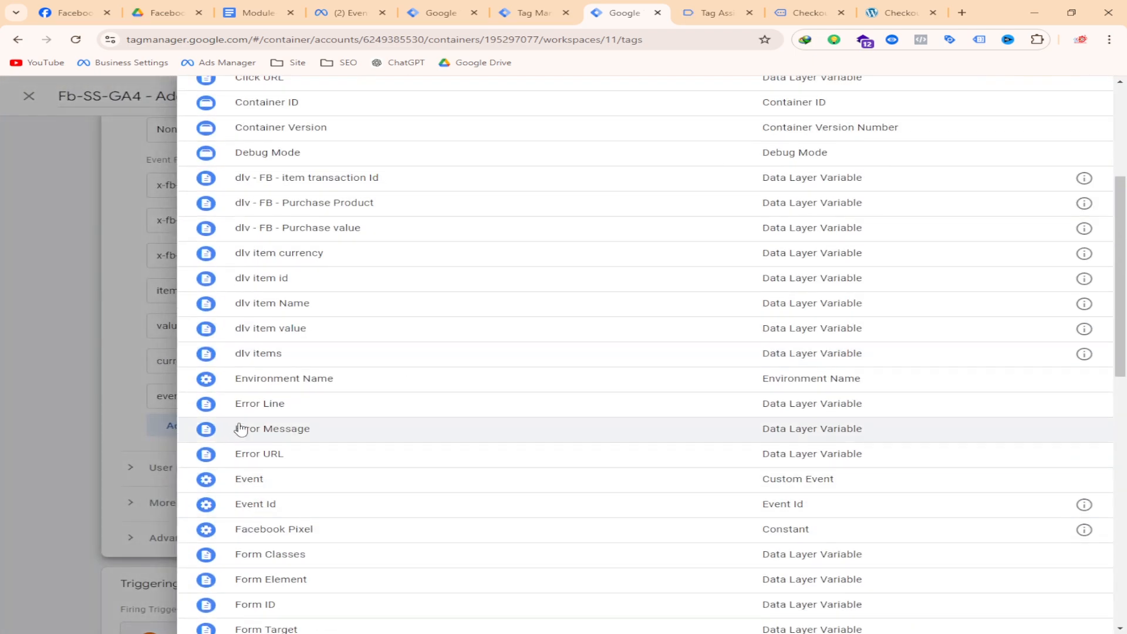
pyautogui.click(272, 504)
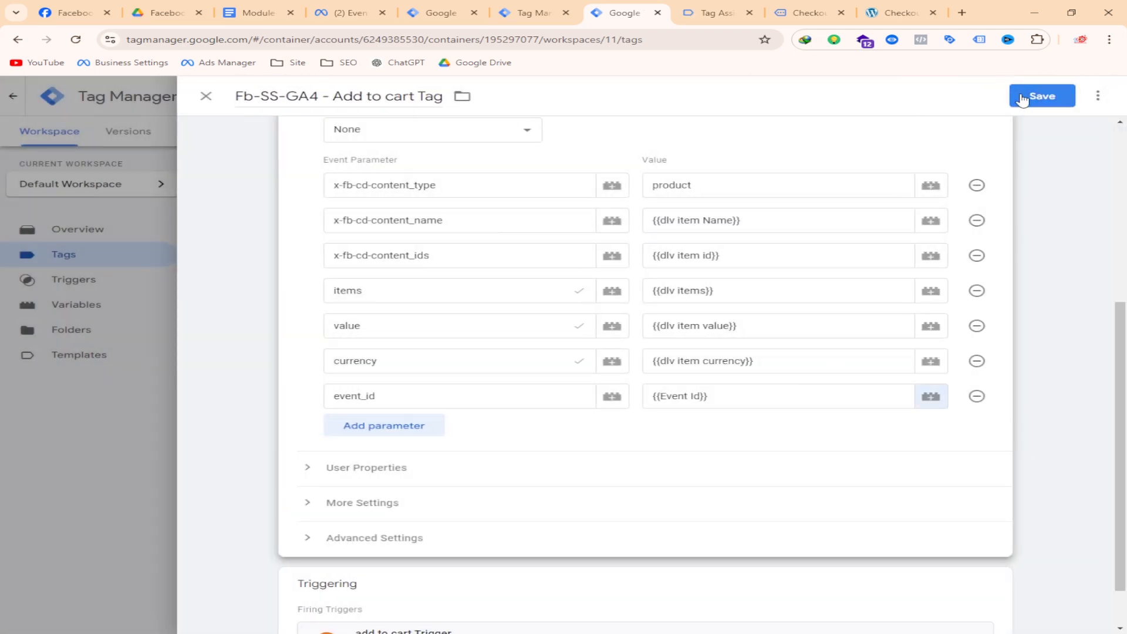
pyautogui.click(1022, 97)
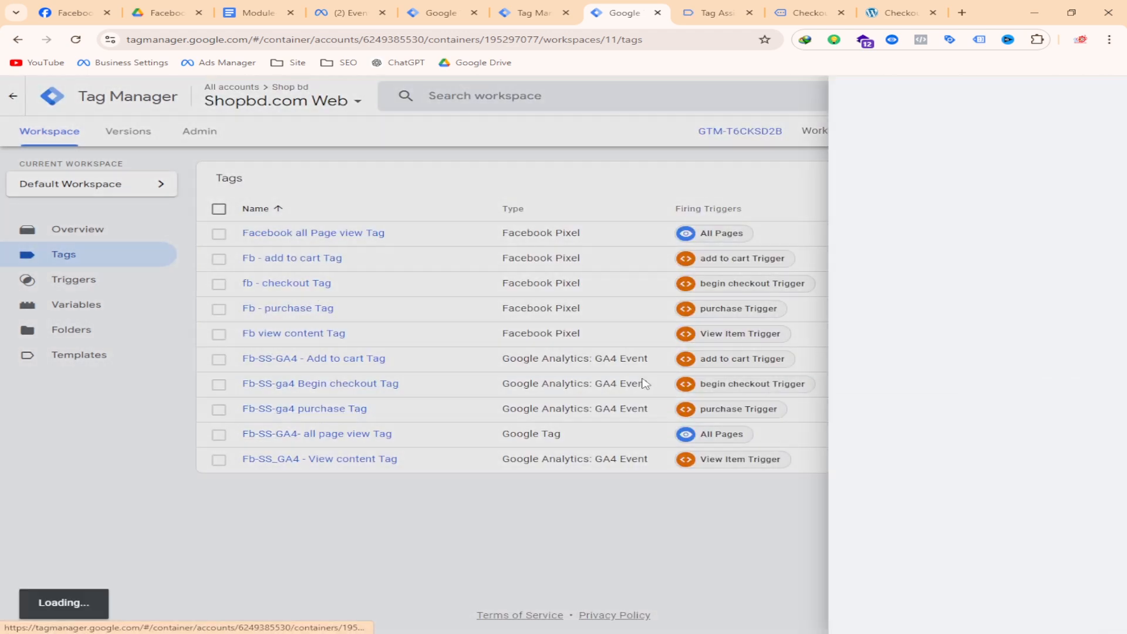
# - Add an event_id event parameter with the value {{Event Id}} to the Fb-SS-ga4 Begin checkout Tag and save it
pyautogui.click(541, 310)
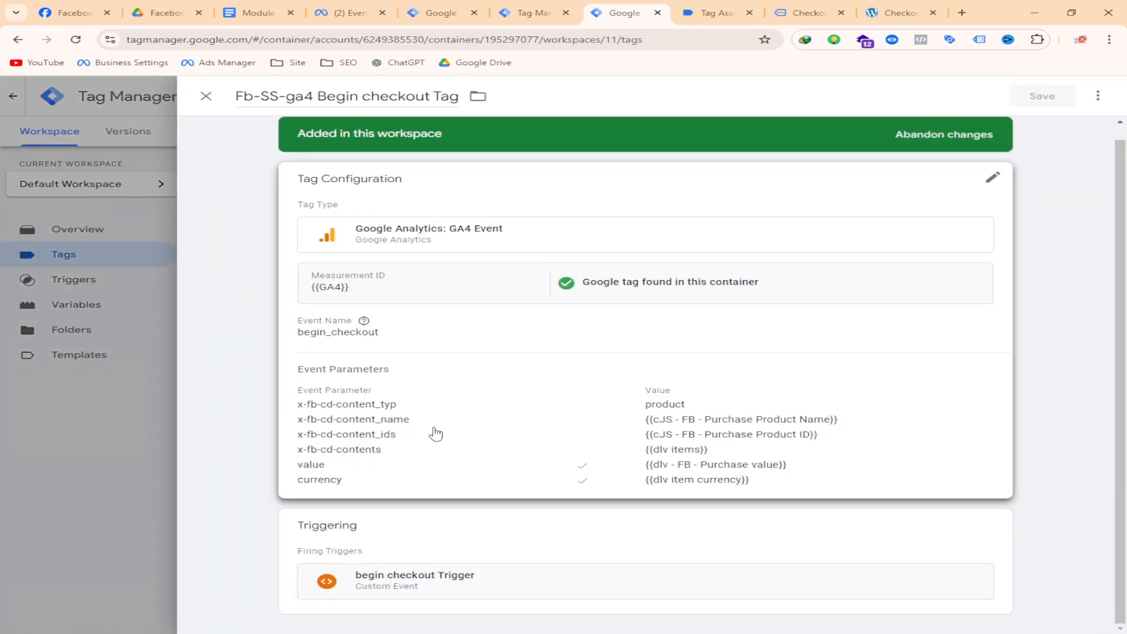
pyautogui.click(433, 432)
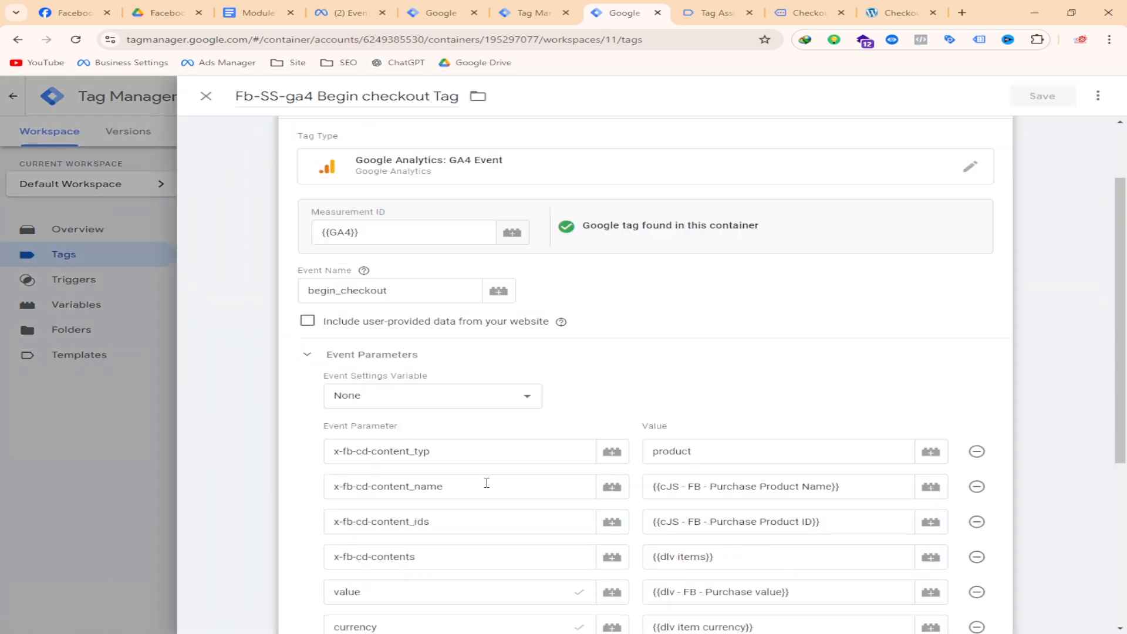
pyautogui.scroll(-3, 411, 493)
pyautogui.click(384, 490)
pyautogui.click(419, 489)
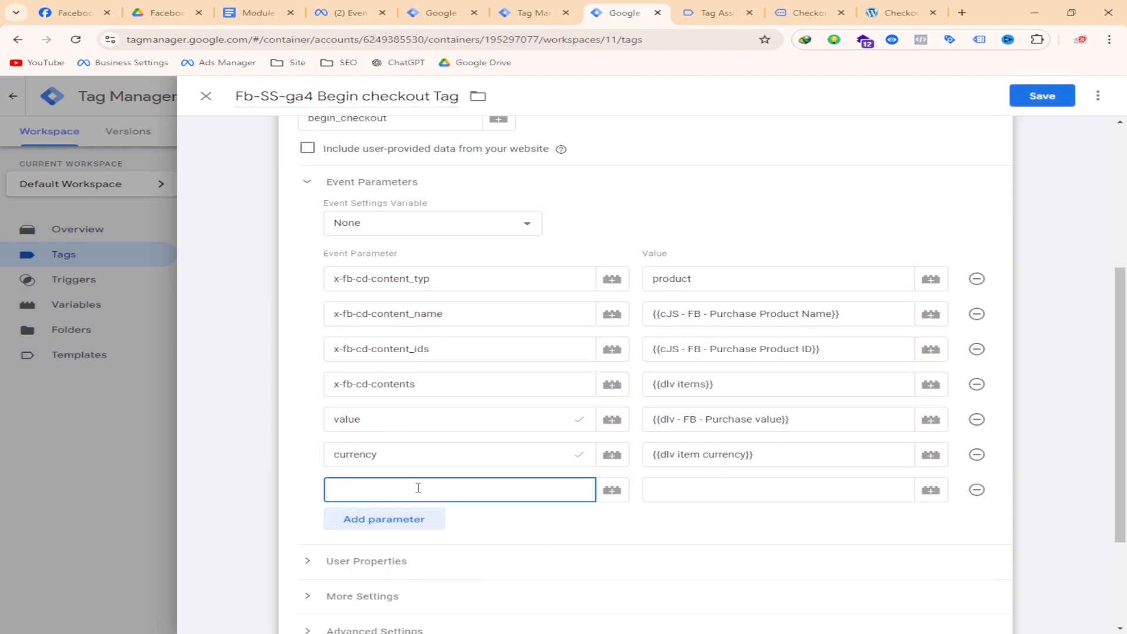
pyautogui.click(931, 491)
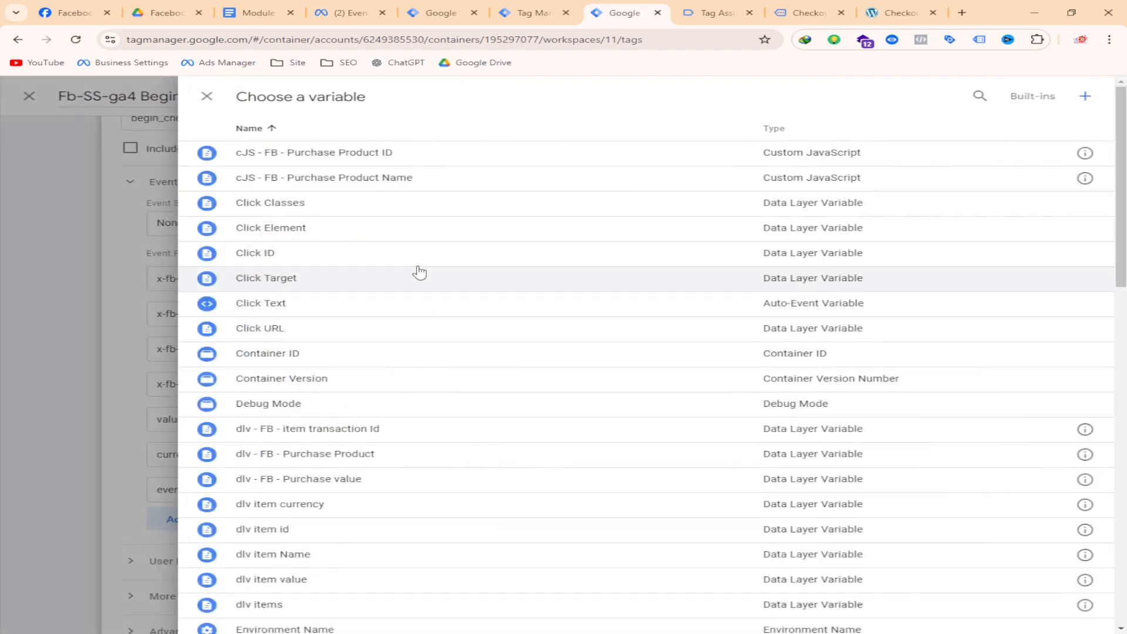
pyautogui.scroll(-4, 422, 305)
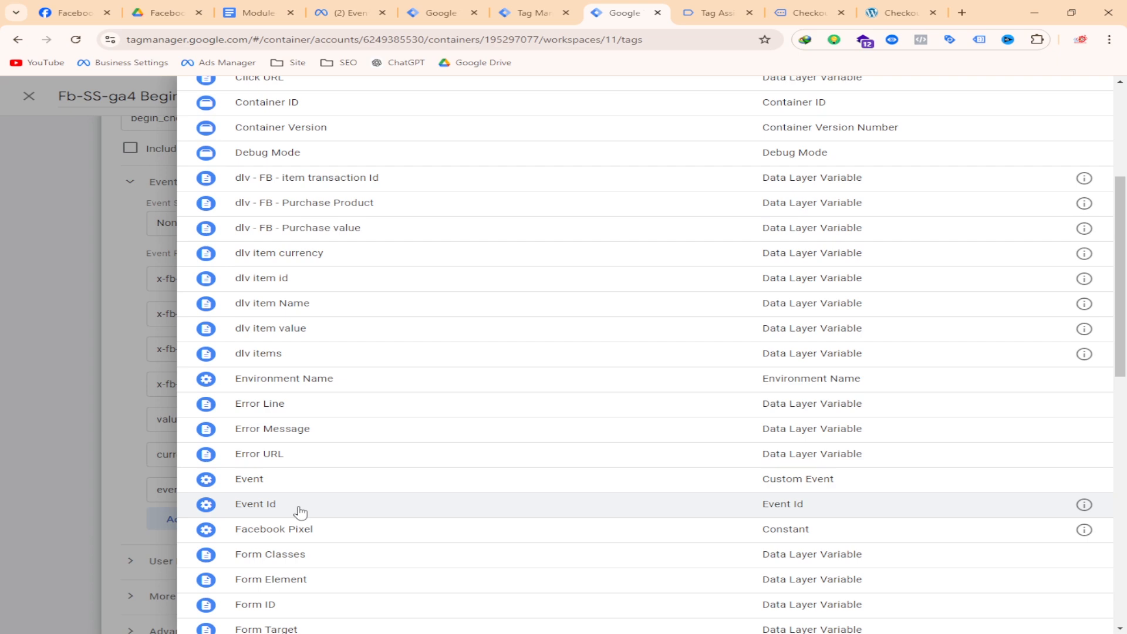
pyautogui.click(297, 506)
pyautogui.scroll(-3, 792, 418)
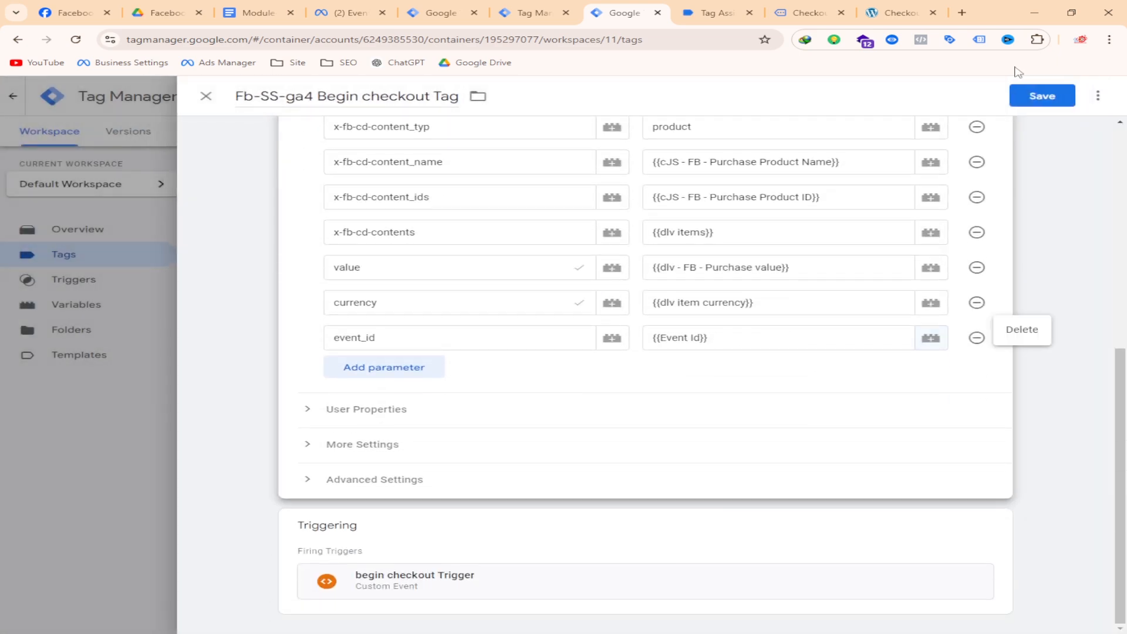
pyautogui.click(1043, 102)
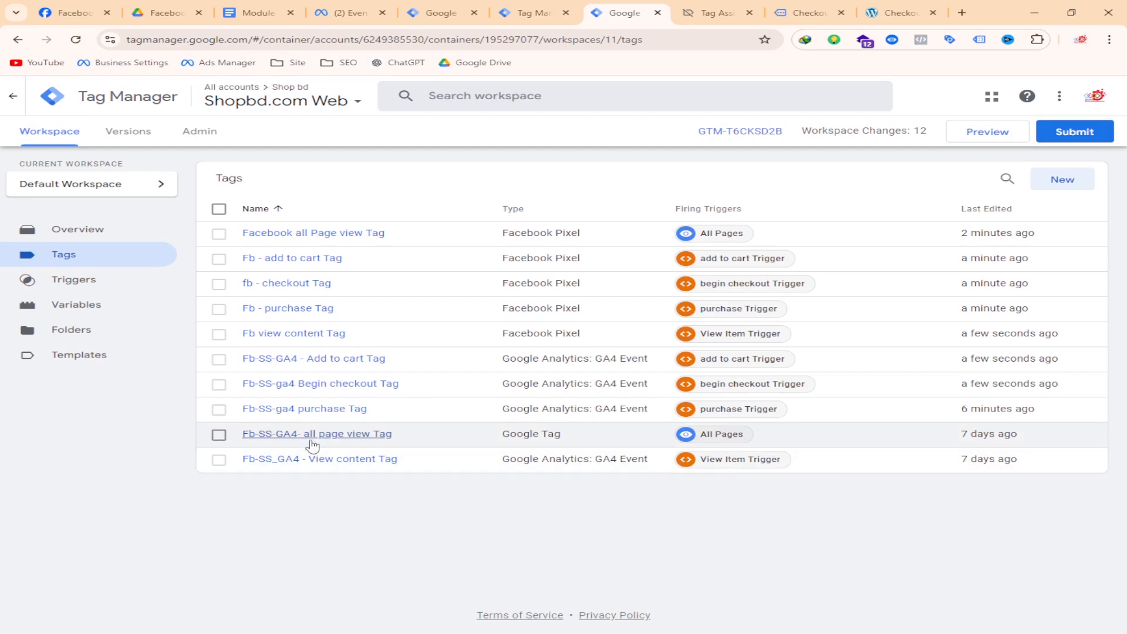
# - Add an event_id event parameter with the value {{Event Id}} to the Fb-SS-ga4 purchase Tag and save it
pyautogui.click(321, 408)
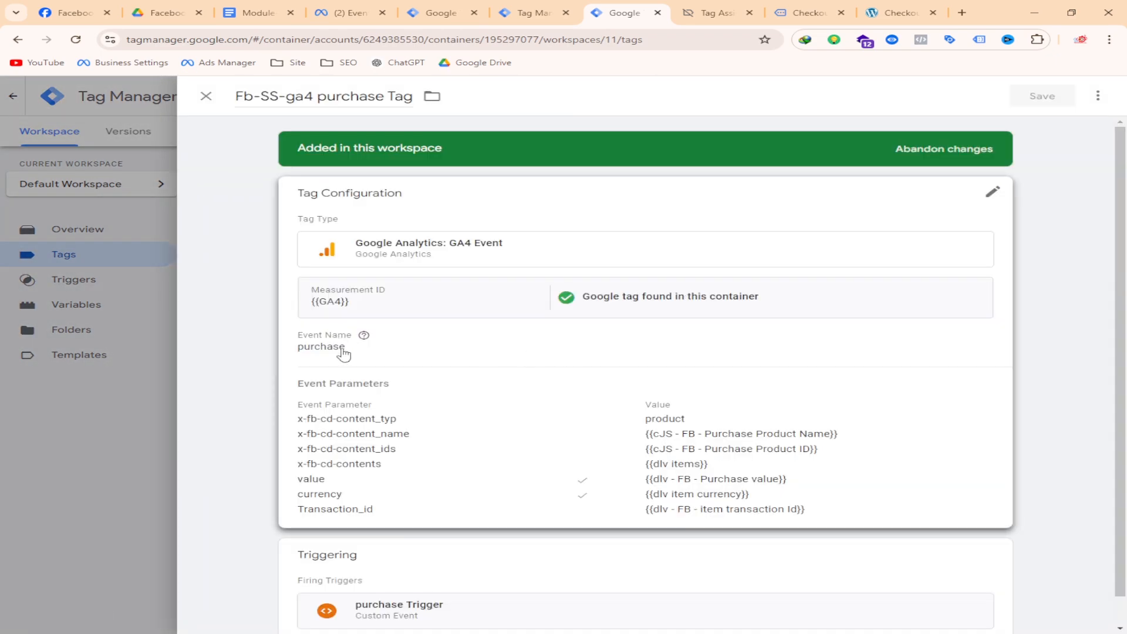
pyautogui.scroll(-1, 411, 370)
pyautogui.click(478, 382)
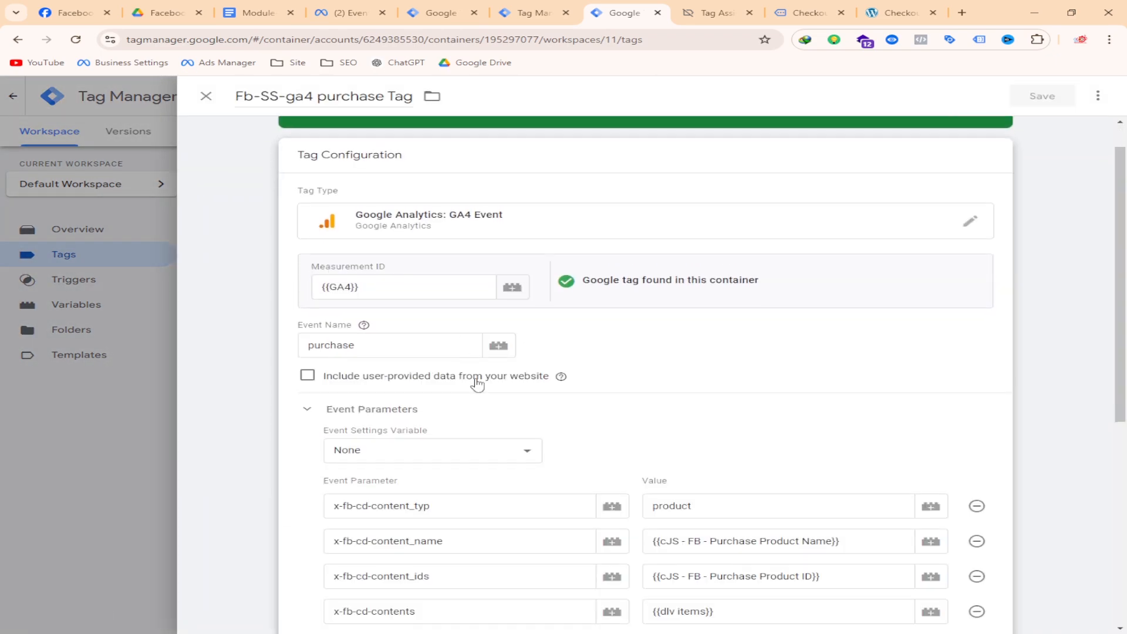
pyautogui.scroll(-6, 361, 470)
pyautogui.click(360, 384)
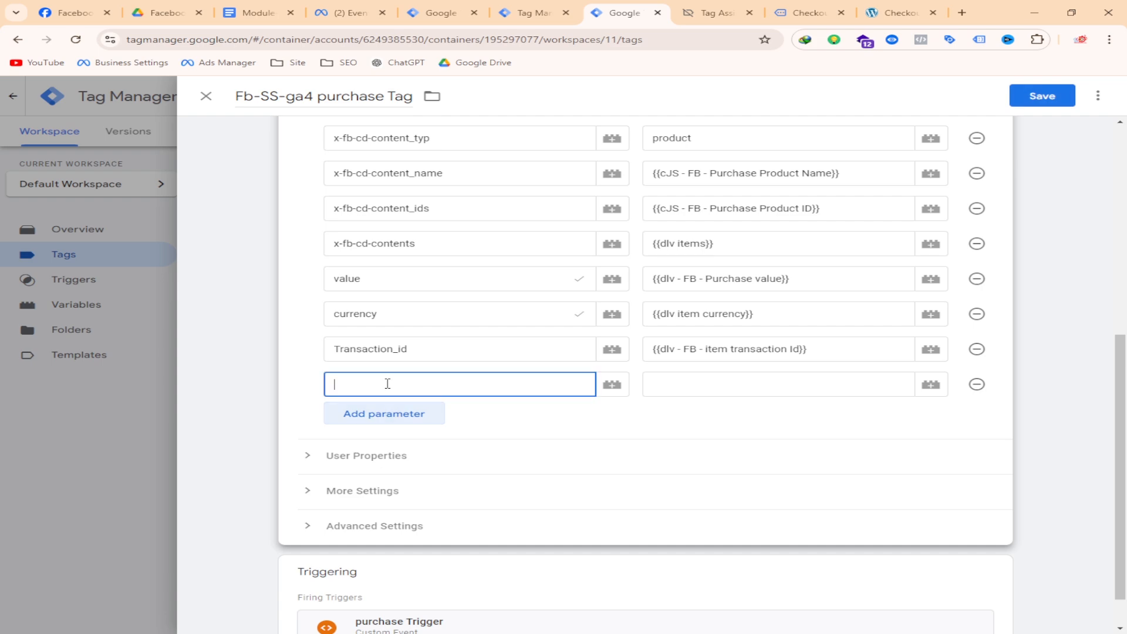
pyautogui.click(931, 385)
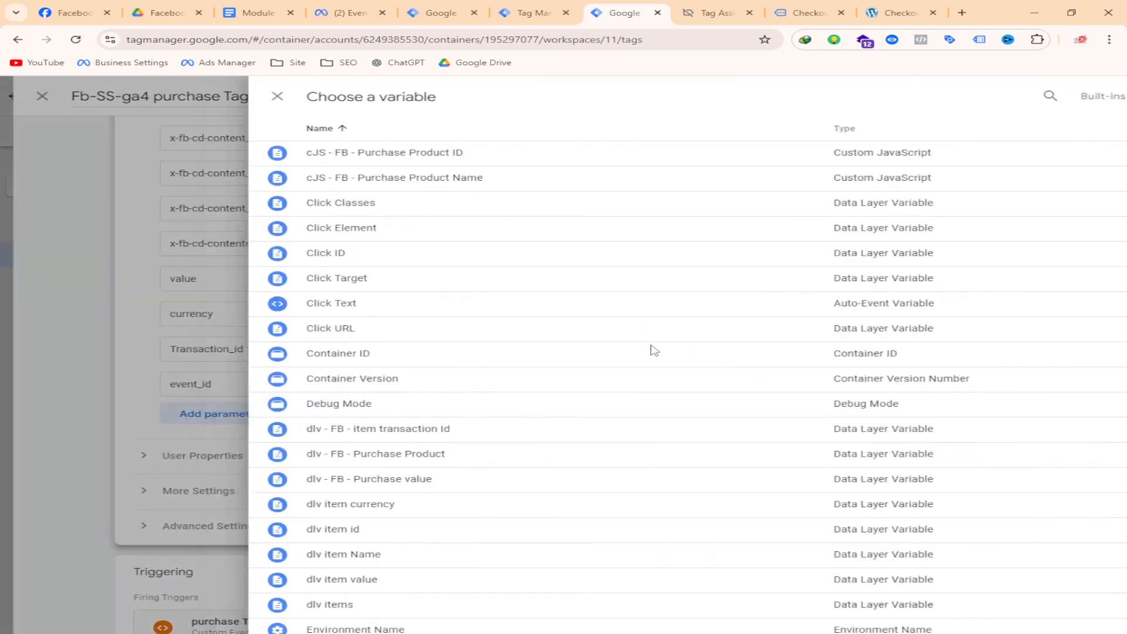
pyautogui.scroll(-5, 528, 388)
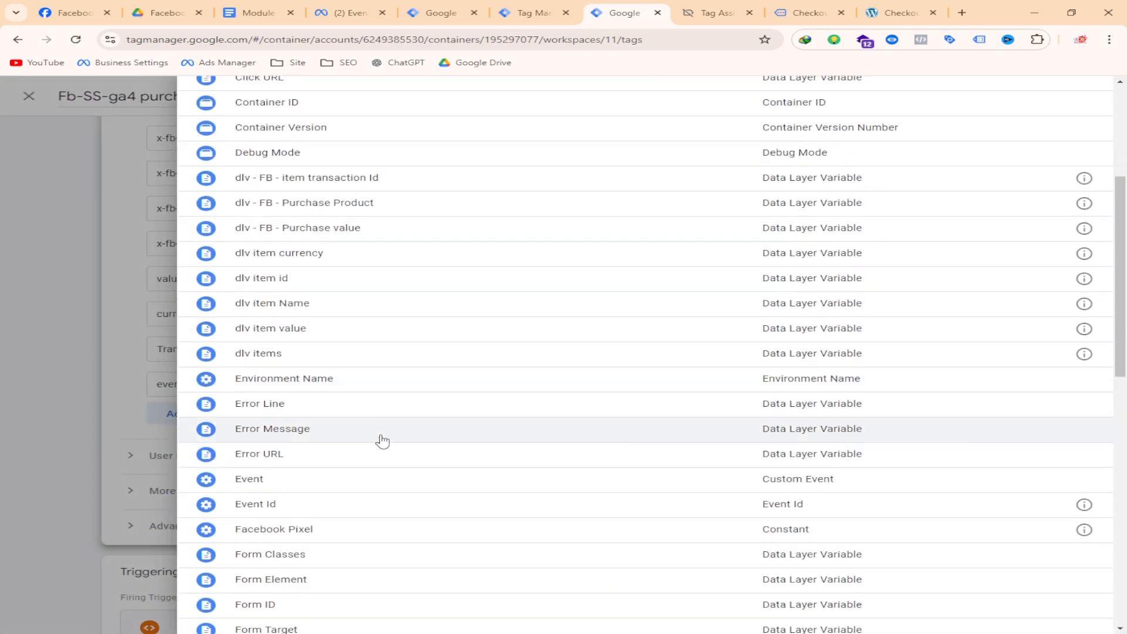
pyautogui.scroll(-1, 317, 437)
pyautogui.click(302, 445)
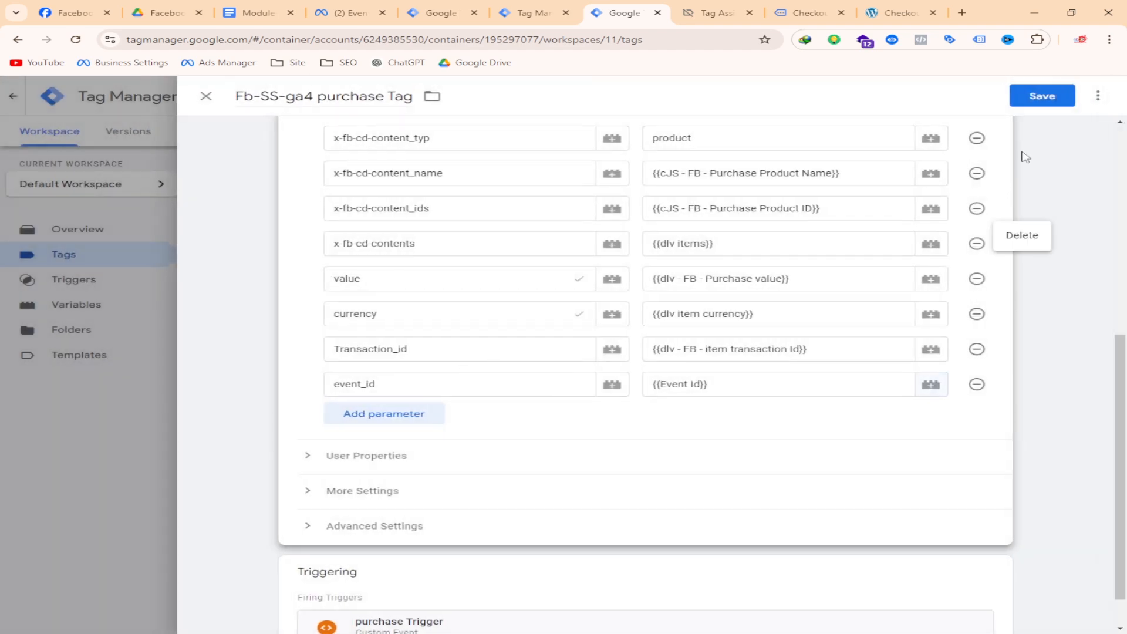
pyautogui.click(1042, 97)
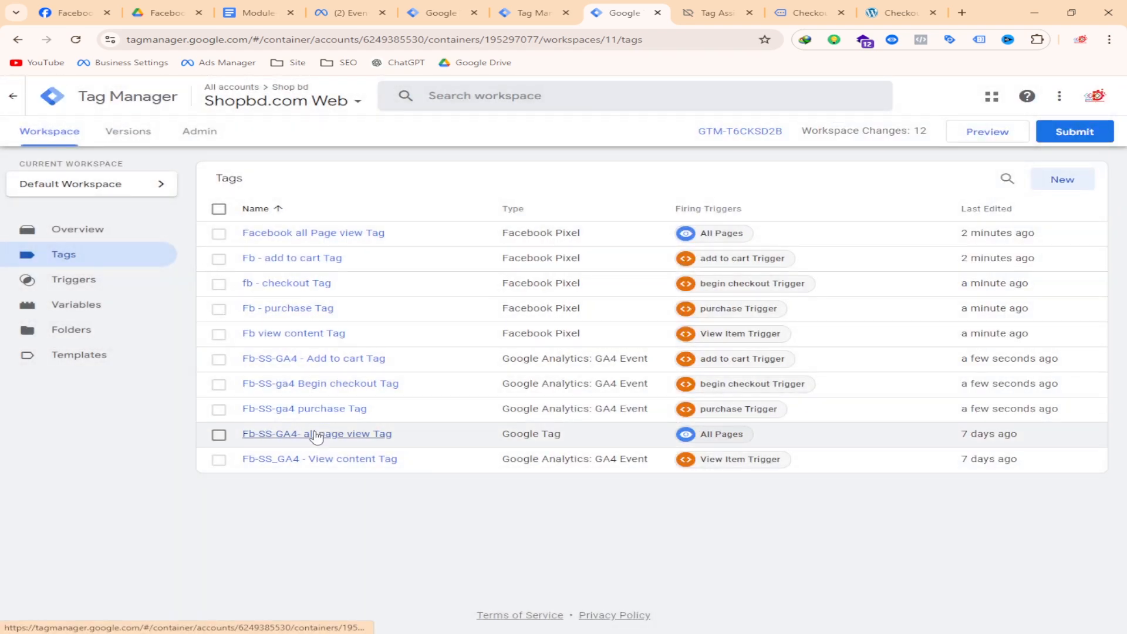
# - Add an event_id configuration parameter with the value {{Event Id}} to the Fb-SS-GA4- all page view Tag and save it
pyautogui.click(315, 435)
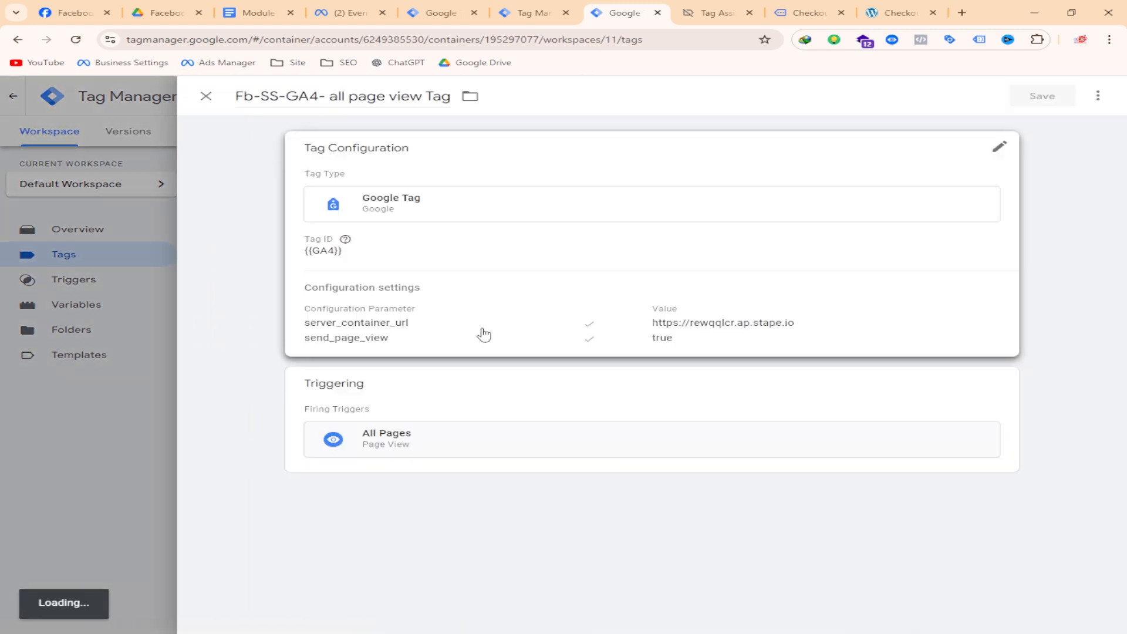
pyautogui.click(453, 327)
pyautogui.click(425, 407)
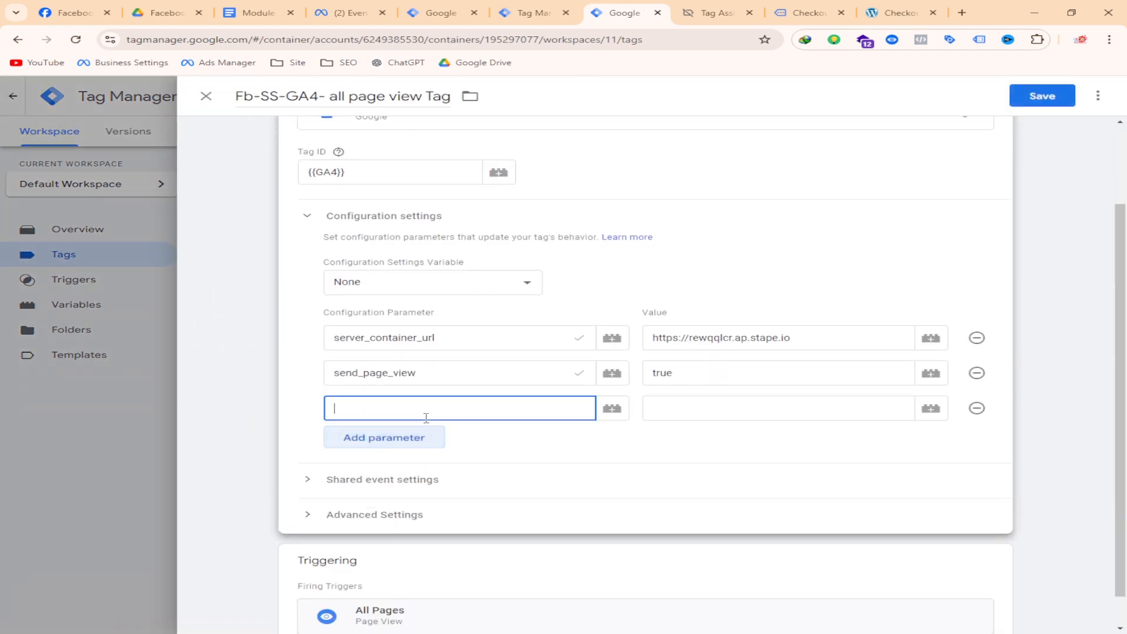
pyautogui.click(931, 408)
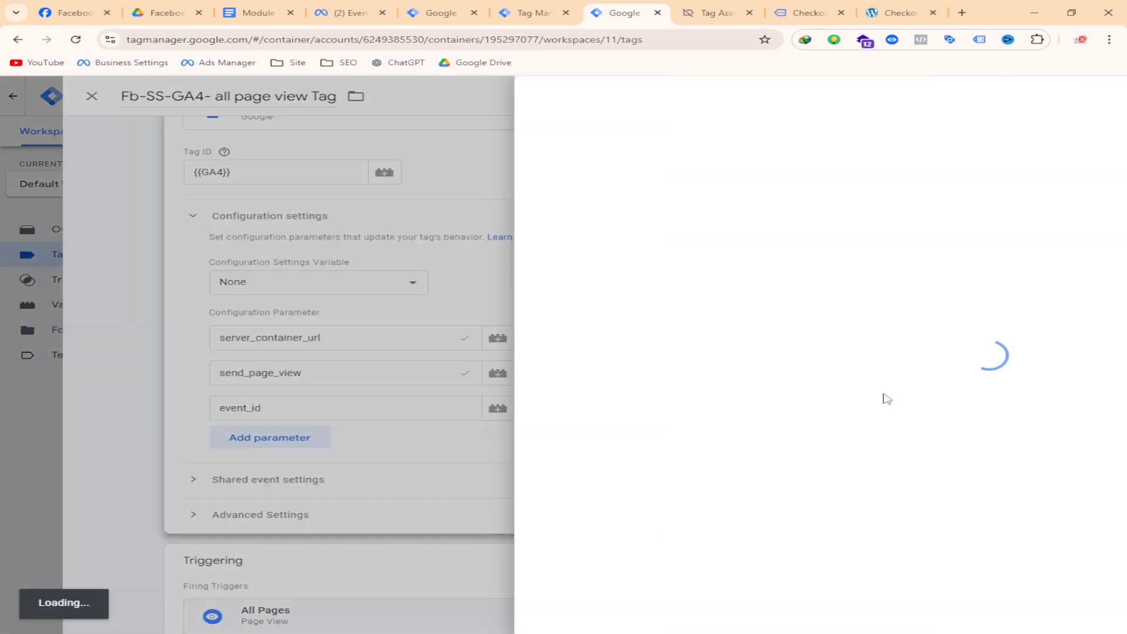
pyautogui.scroll(-3, 393, 452)
pyautogui.scroll(-1, 394, 452)
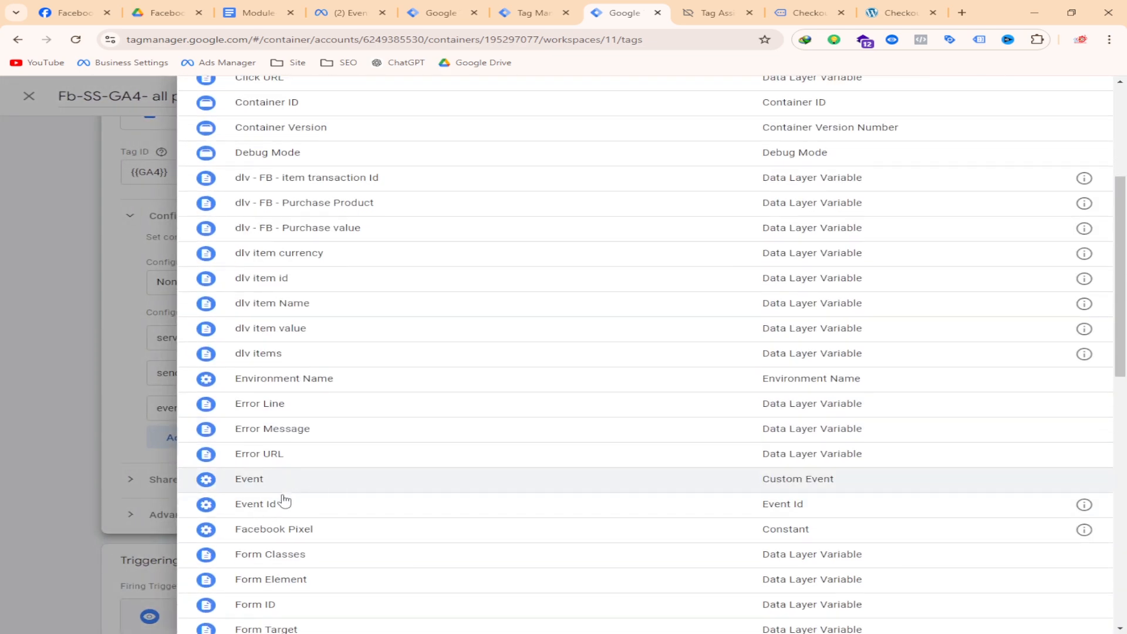
pyautogui.click(282, 502)
pyautogui.click(1028, 98)
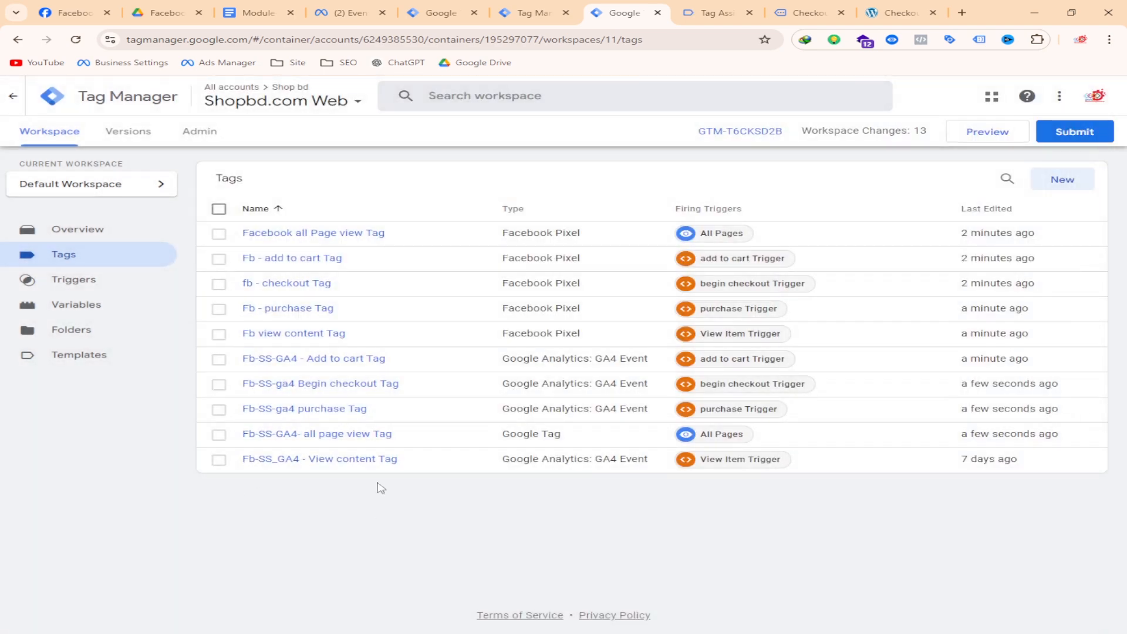
# - Add an event_id event parameter with the value {{Event Id}} to the Fb-SS_GA4 - View content Tag and save it
pyautogui.click(329, 459)
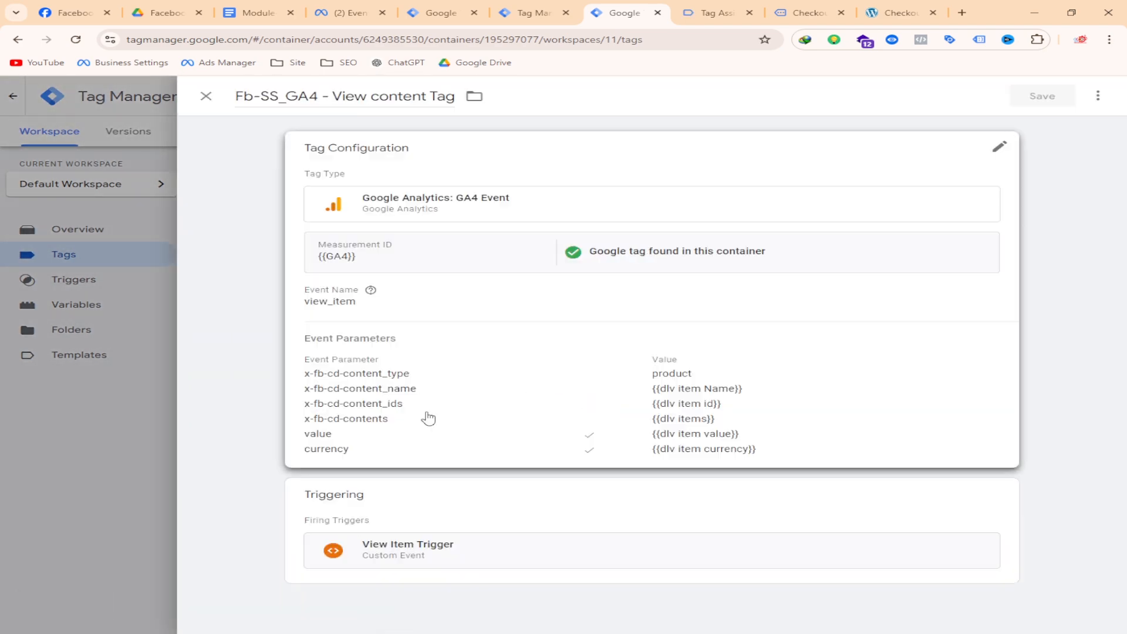
pyautogui.click(428, 415)
pyautogui.scroll(-3, 393, 529)
pyautogui.click(397, 513)
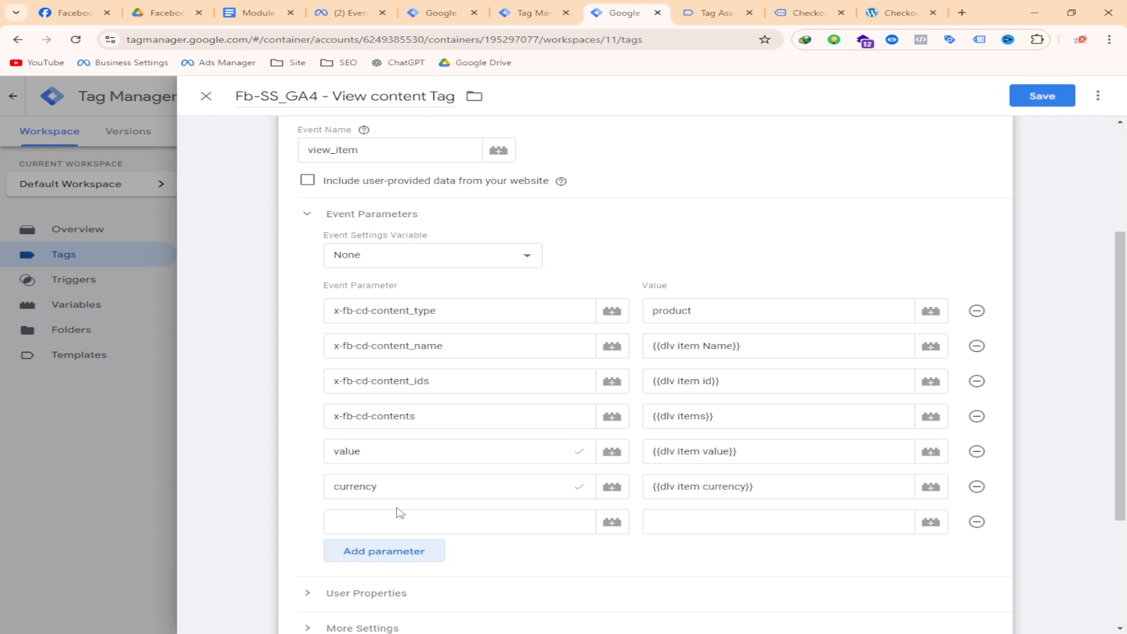
pyautogui.click(931, 522)
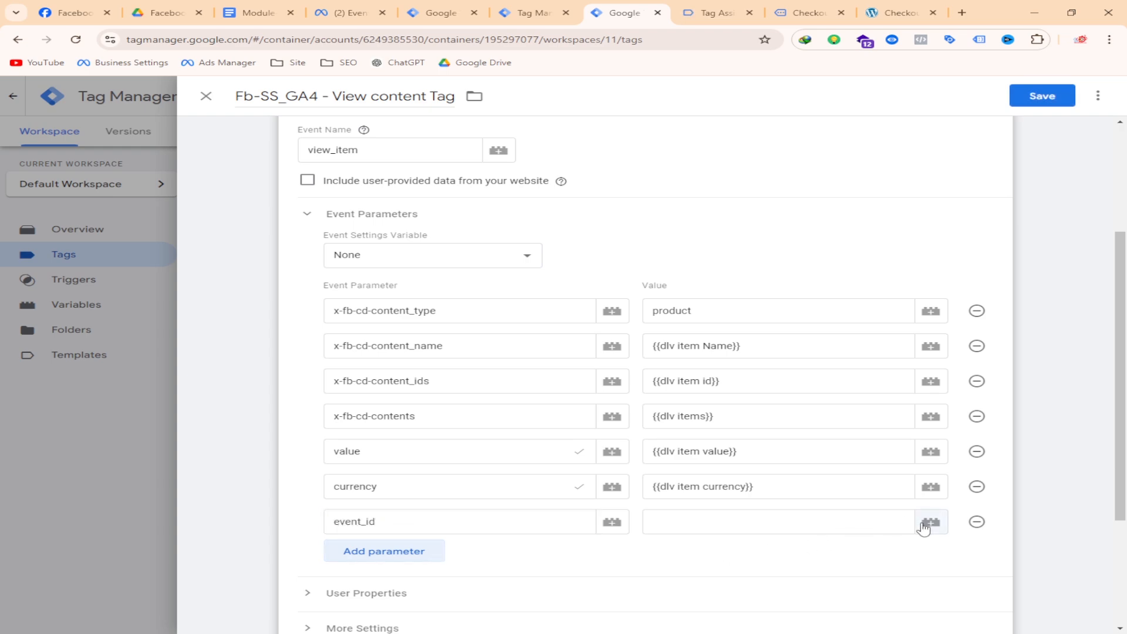
pyautogui.scroll(-5, 364, 331)
pyautogui.click(285, 453)
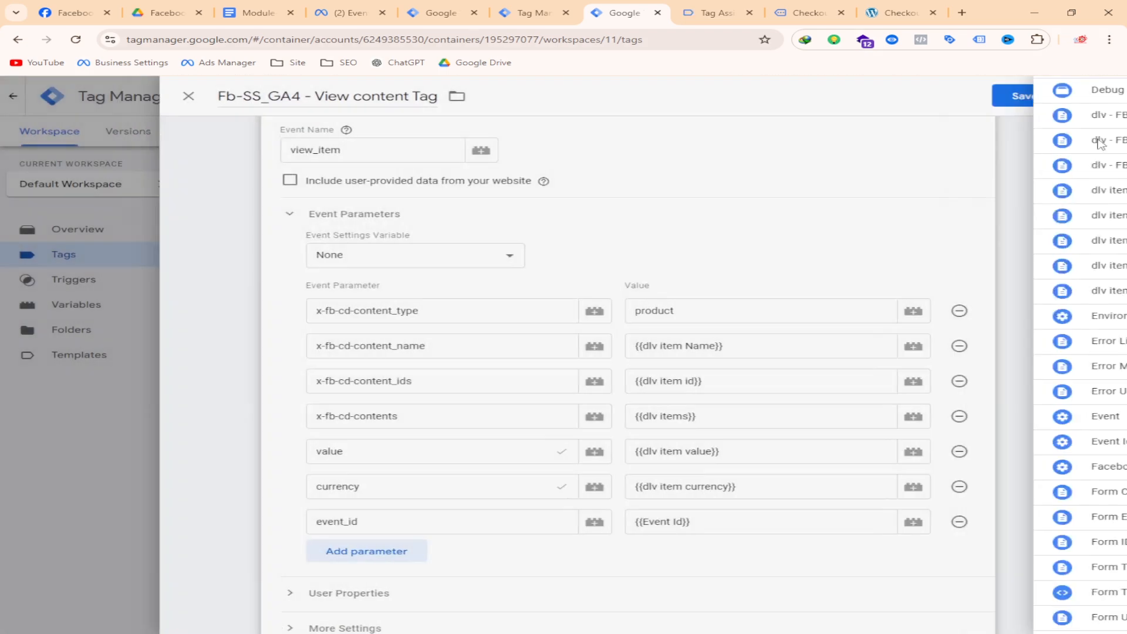
pyautogui.click(1038, 96)
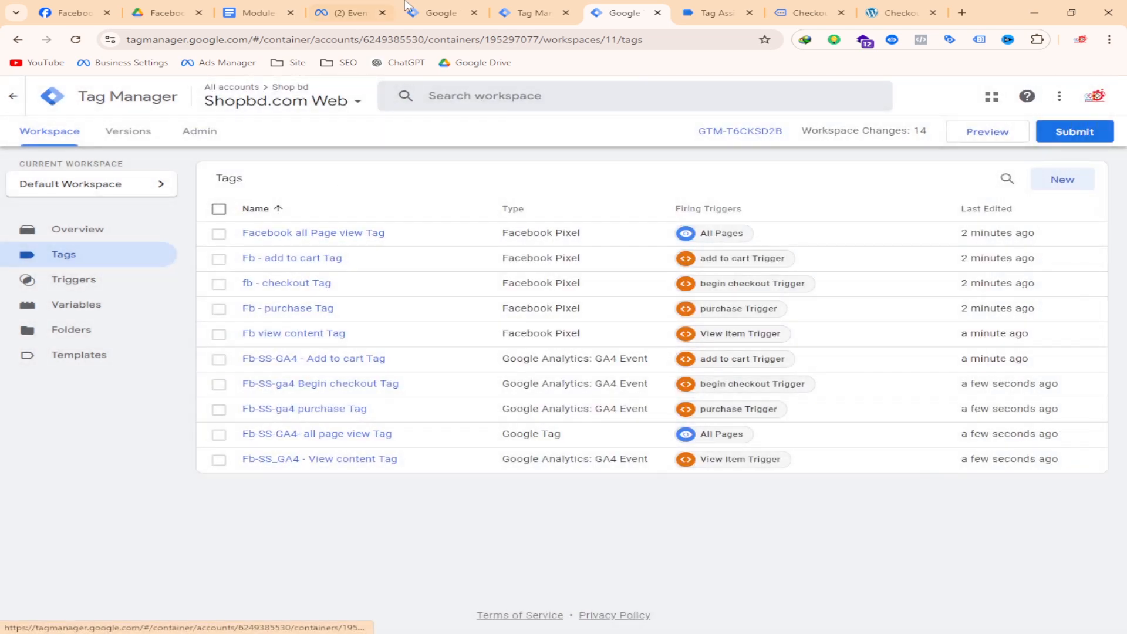
# - Switch to Meta Events Manager and clear the Shop bd dataset's test event activity
pyautogui.click(348, 13)
pyautogui.scroll(1, 1025, 354)
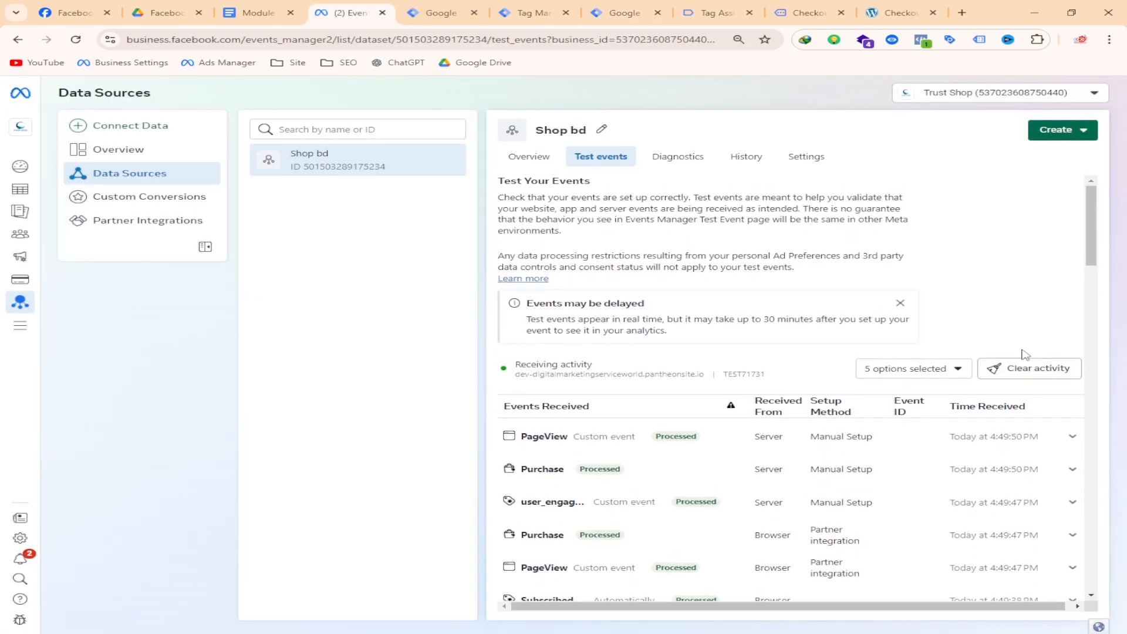
pyautogui.click(1027, 368)
pyautogui.click(727, 310)
# - Start preview mode for the Shopbd.com Server container and for the Shopbd.com Web container, connecting Tag Assistant to the store site
pyautogui.click(442, 12)
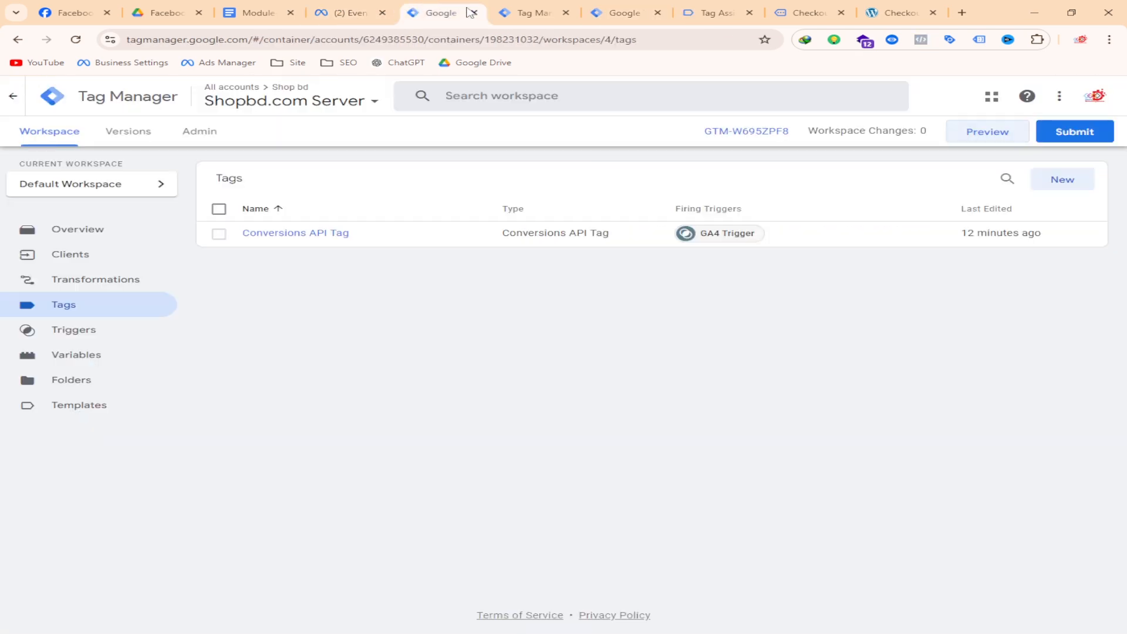
pyautogui.click(981, 133)
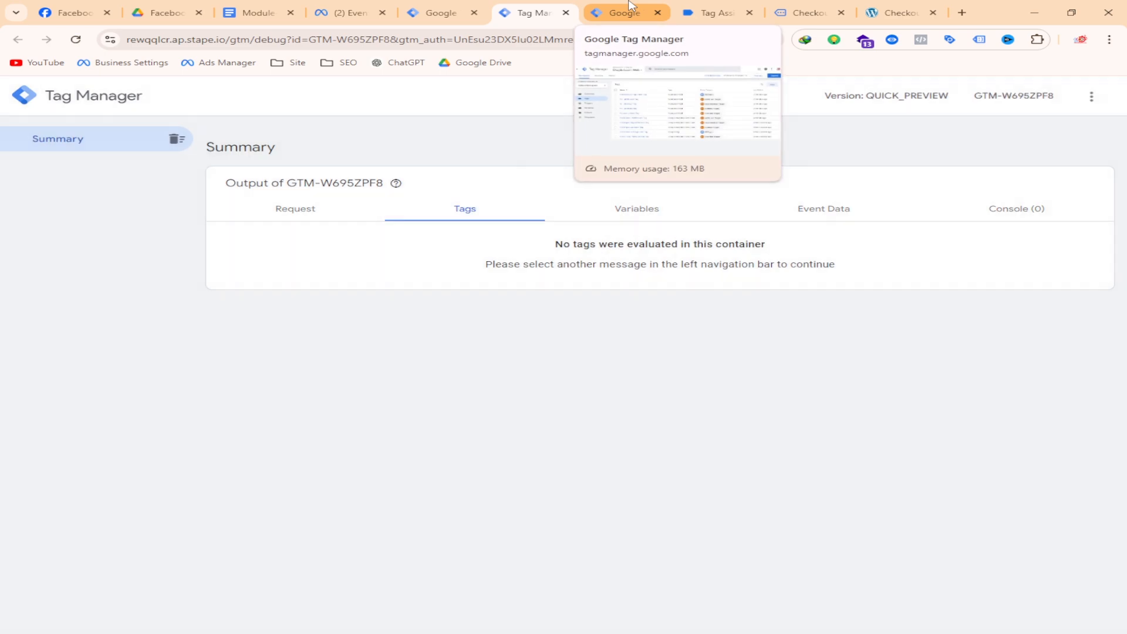
pyautogui.click(629, 12)
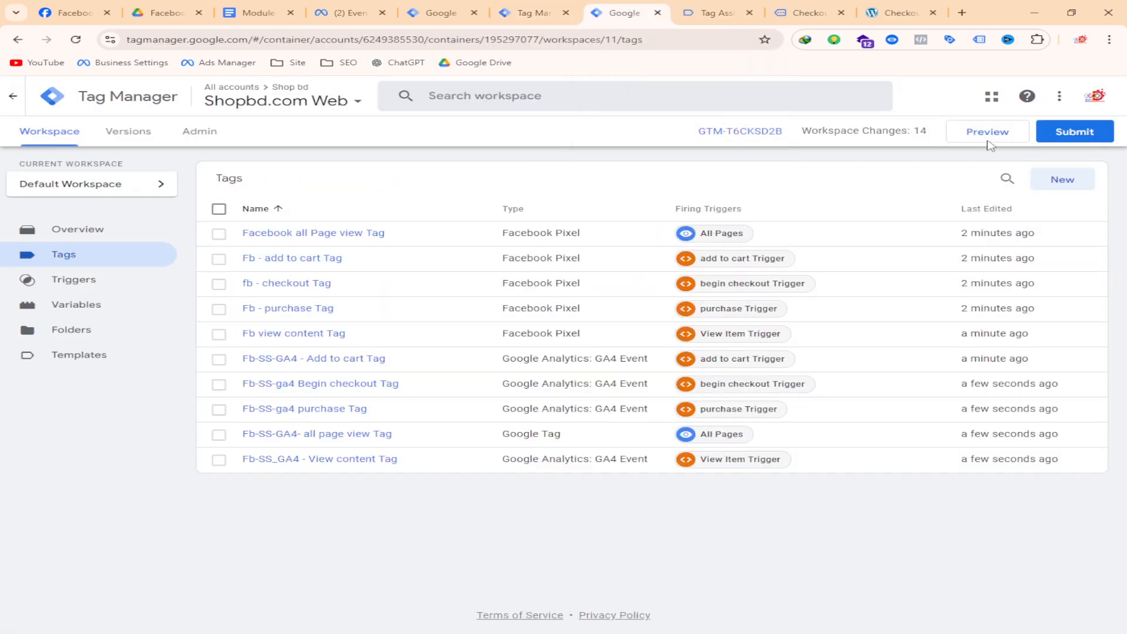
pyautogui.click(992, 134)
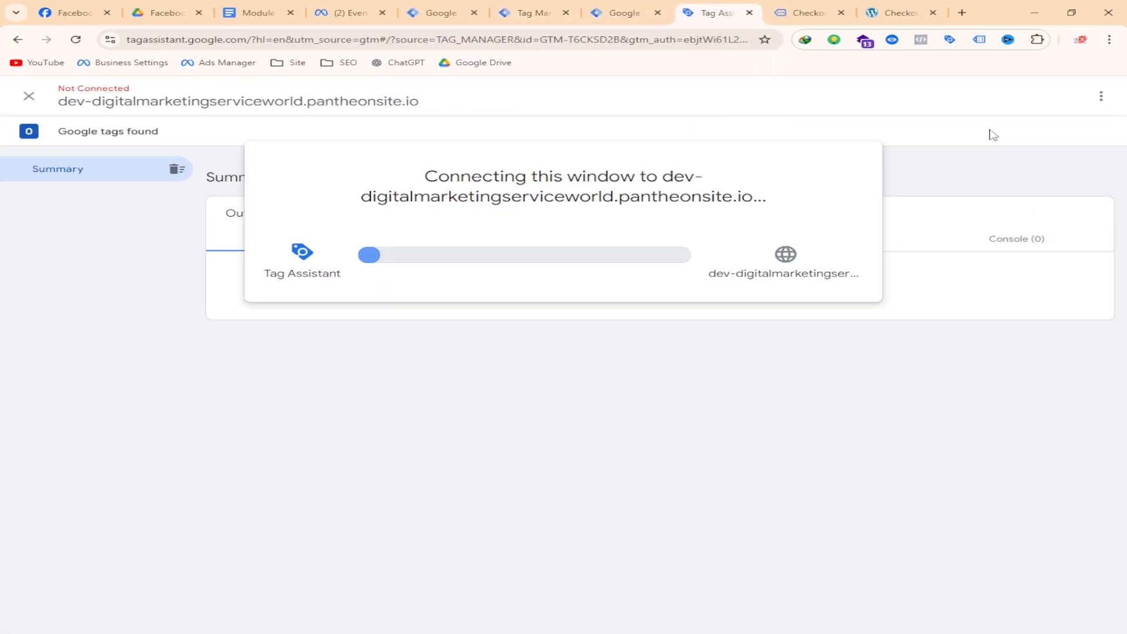
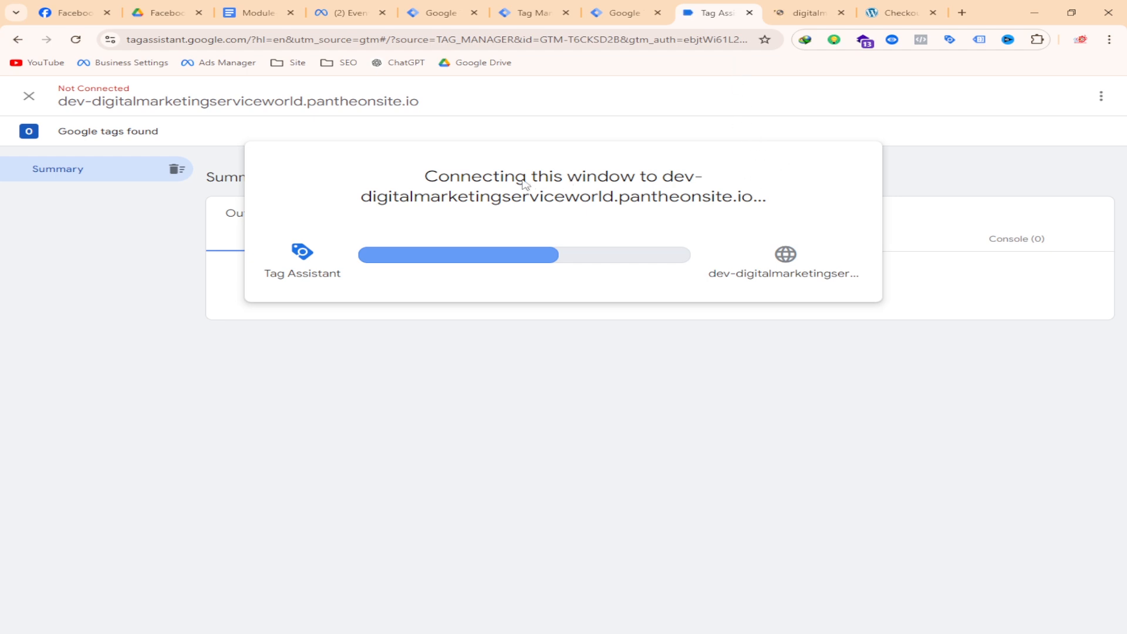
pyautogui.click(598, 317)
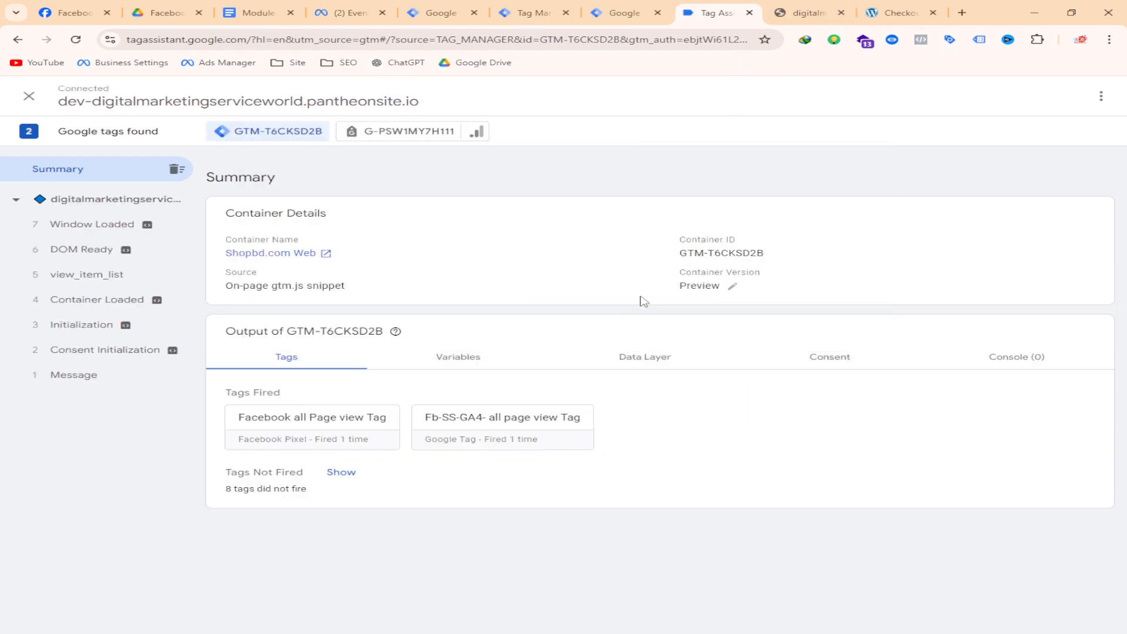
# - Open the DNK Black Shoes product page from the store's Featured Products
pyautogui.click(814, 5)
pyautogui.scroll(-15, 556, 259)
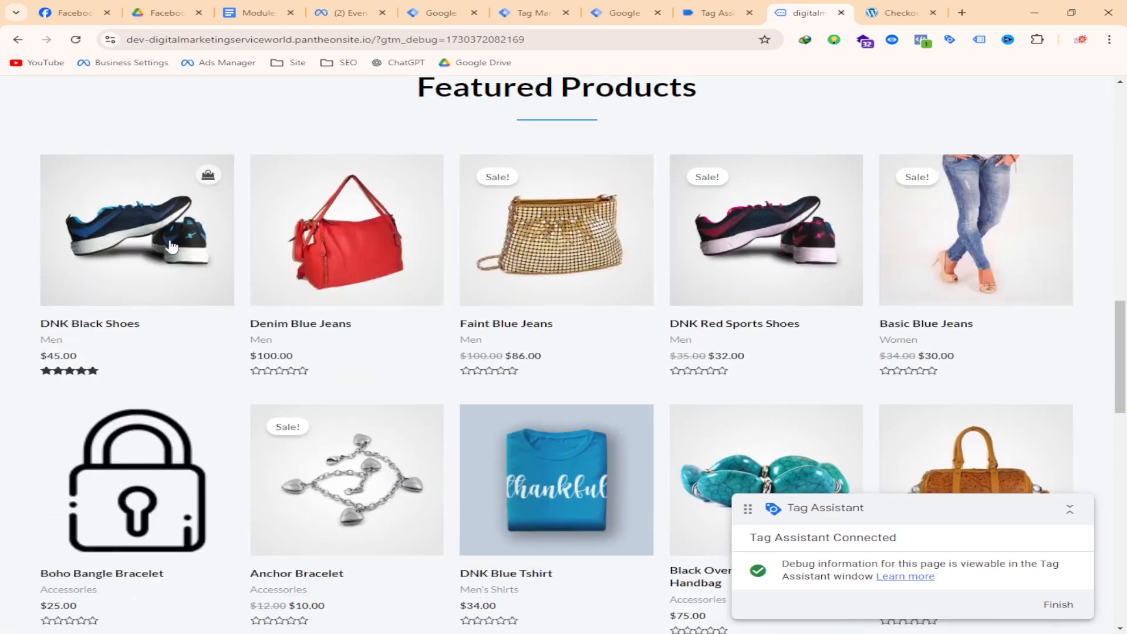
pyautogui.click(169, 273)
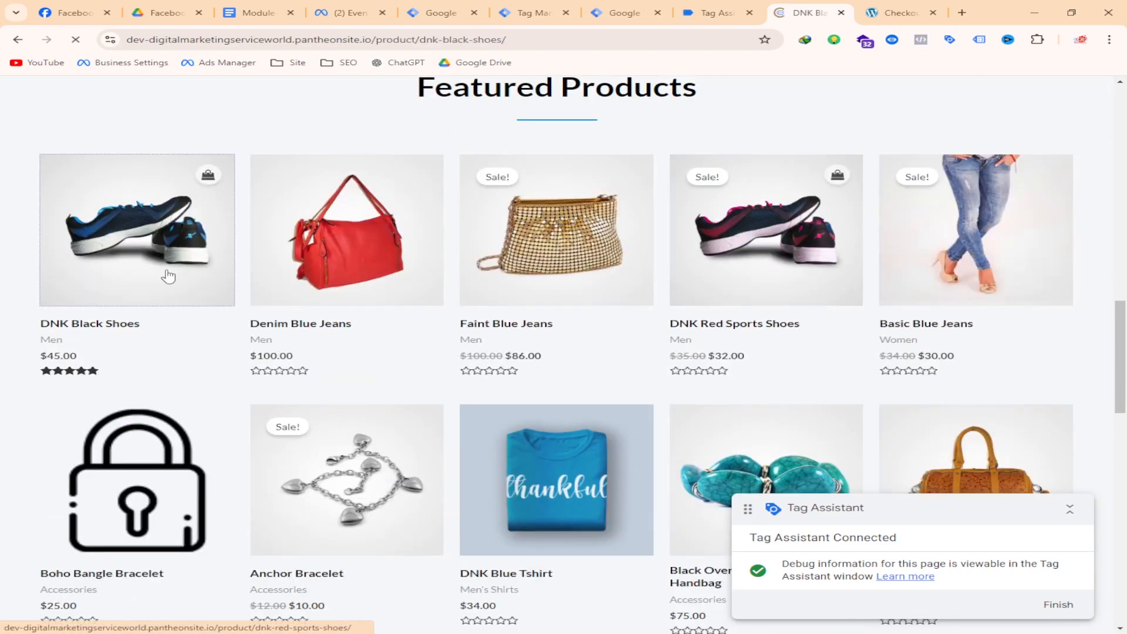
# - Check the fired tags in Tag Assistant and the received test events with their event IDs in Meta Events Manager
pyautogui.click(715, 10)
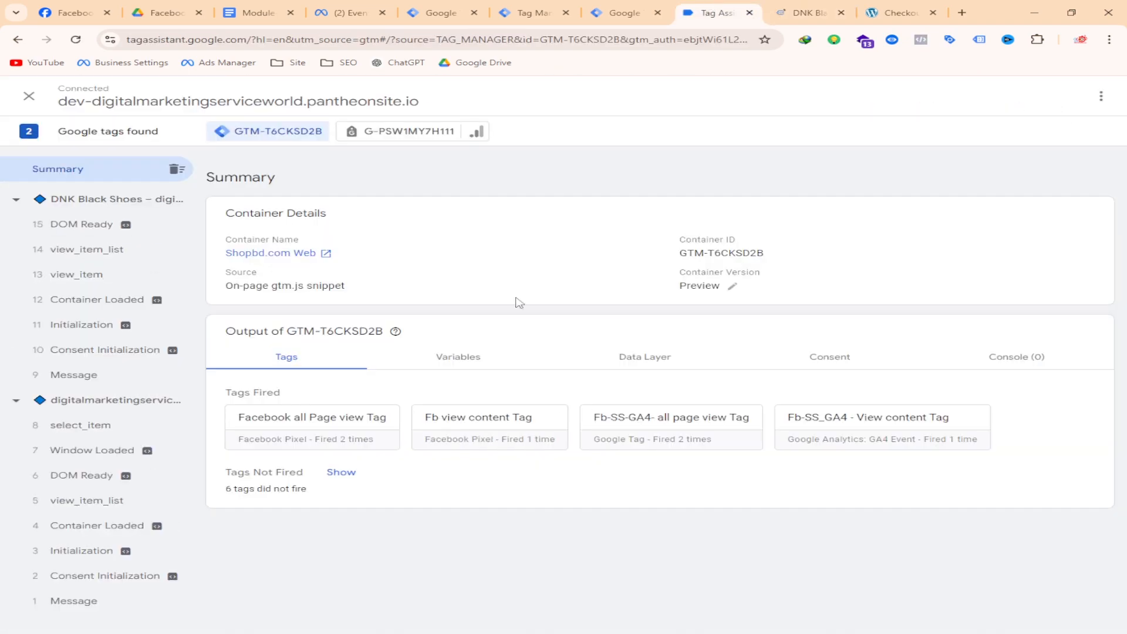
pyautogui.click(353, 12)
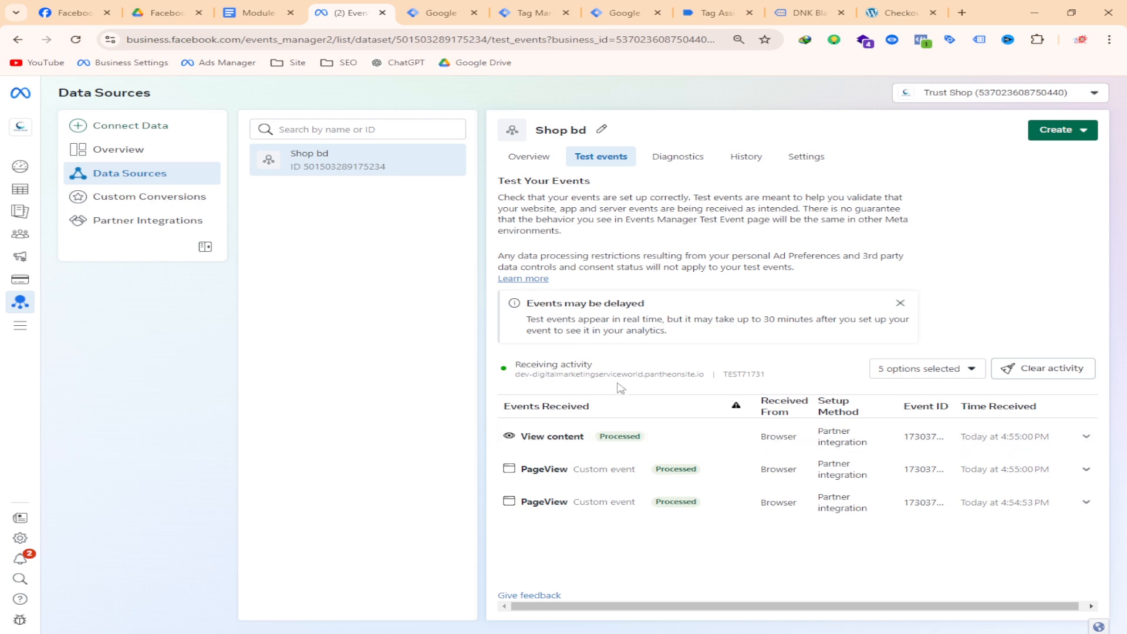
pyautogui.click(716, 12)
# - Add one DNK Black Shoes to the cart on the store's product page
pyautogui.click(800, 12)
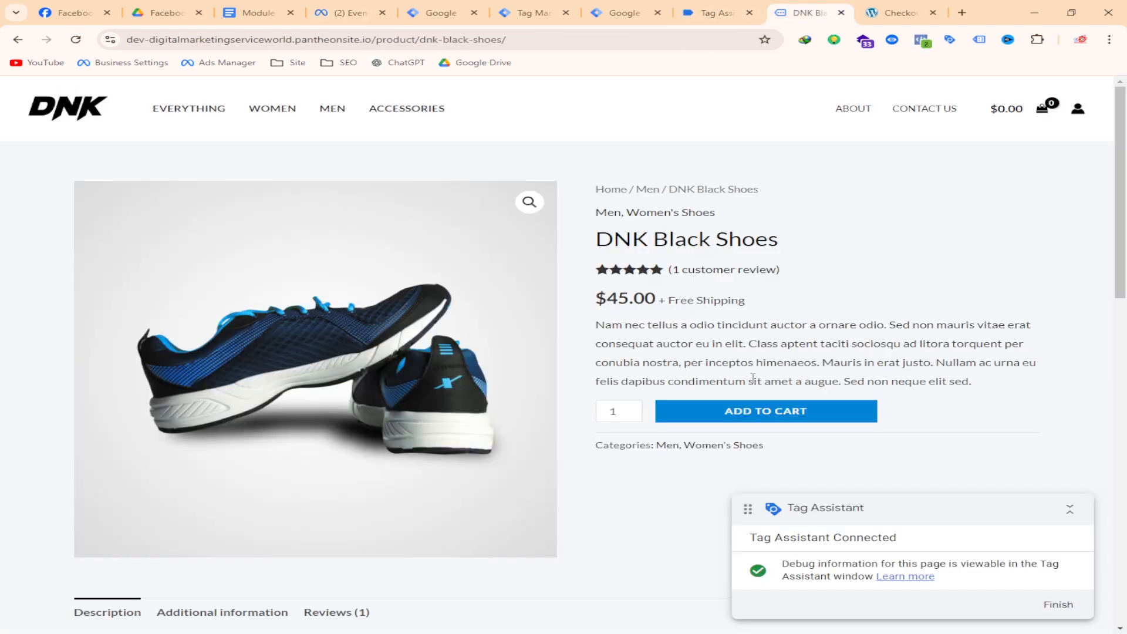
pyautogui.scroll(-4, 757, 176)
pyautogui.click(758, 166)
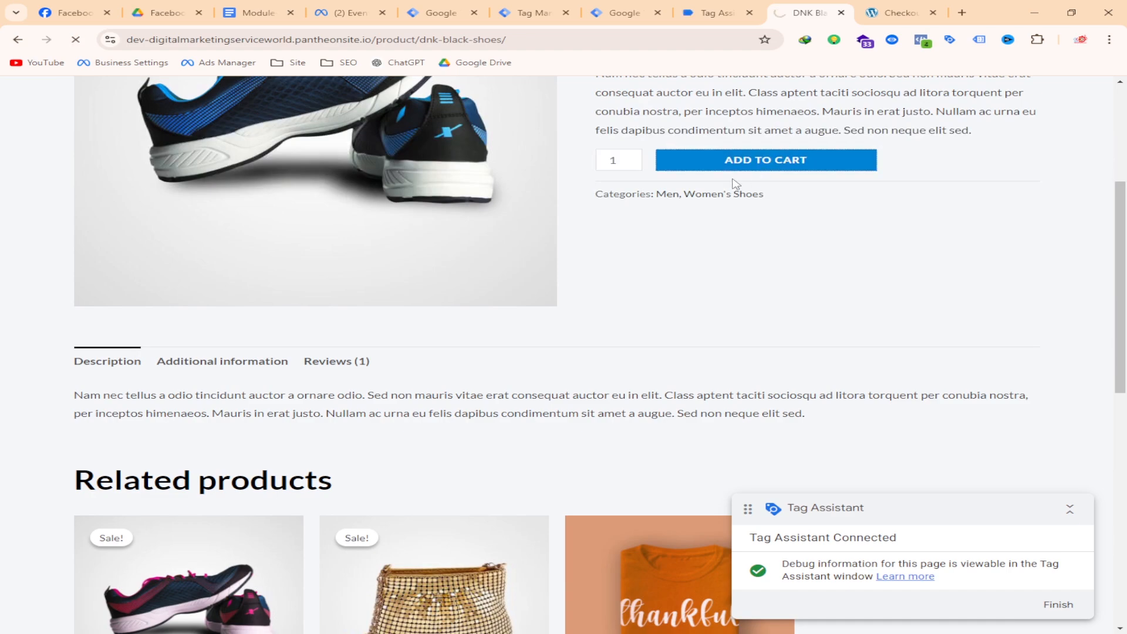
# - Open Dark Grey Jeans from the related products and add one to the cart
pyautogui.scroll(-7, 609, 209)
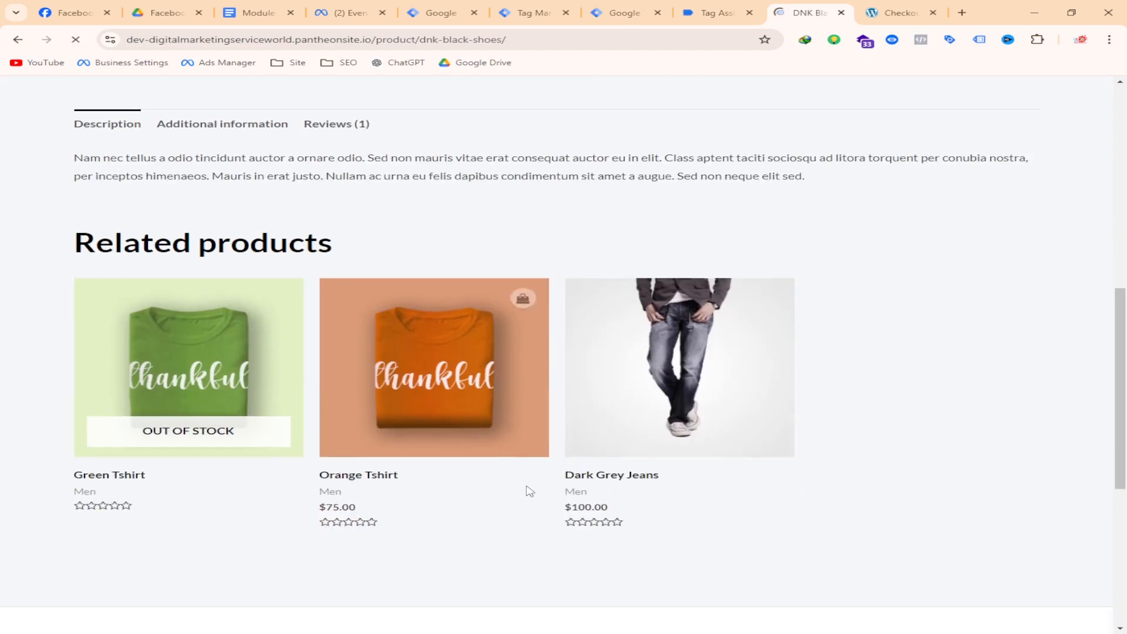
pyautogui.scroll(7, 529, 491)
pyautogui.scroll(-7, 694, 287)
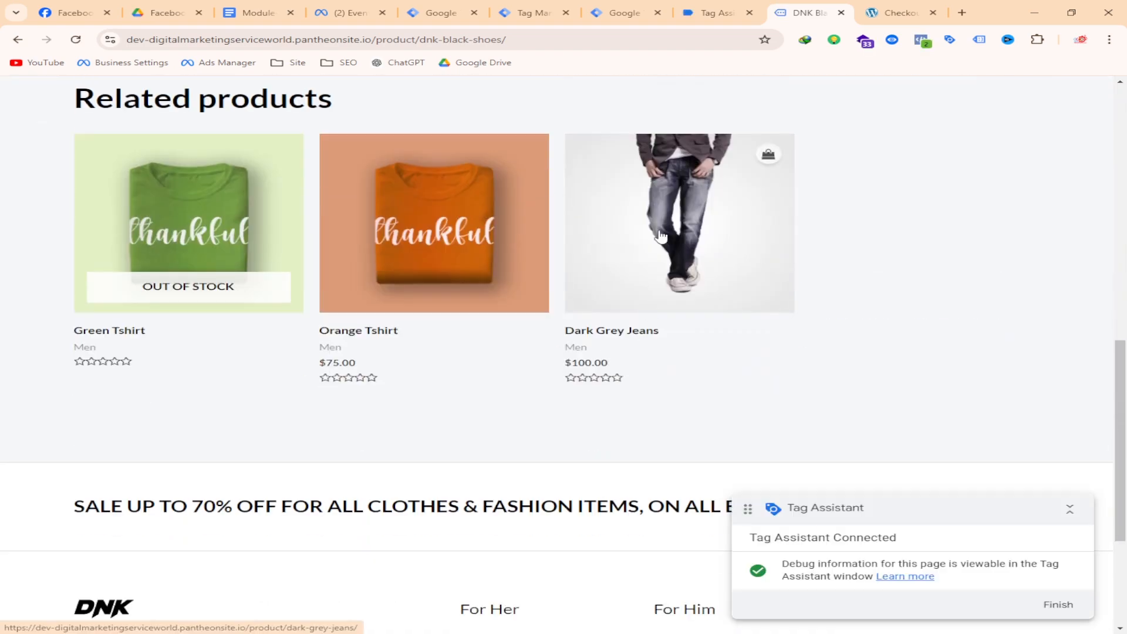
pyautogui.click(664, 226)
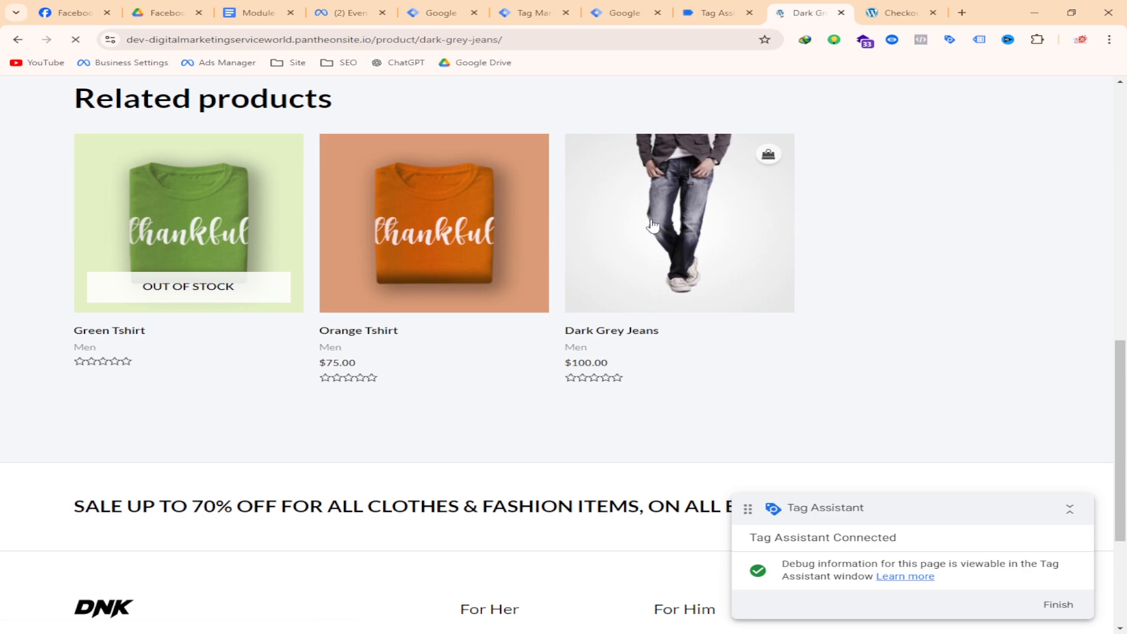
pyautogui.scroll(-4, 734, 158)
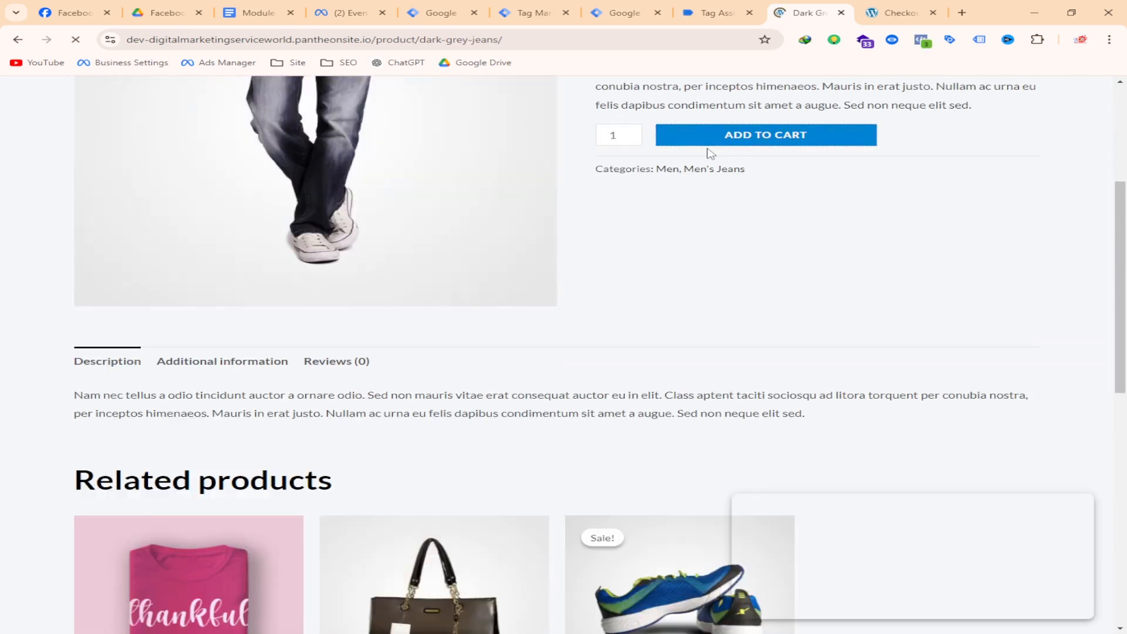
pyautogui.scroll(-2, 711, 310)
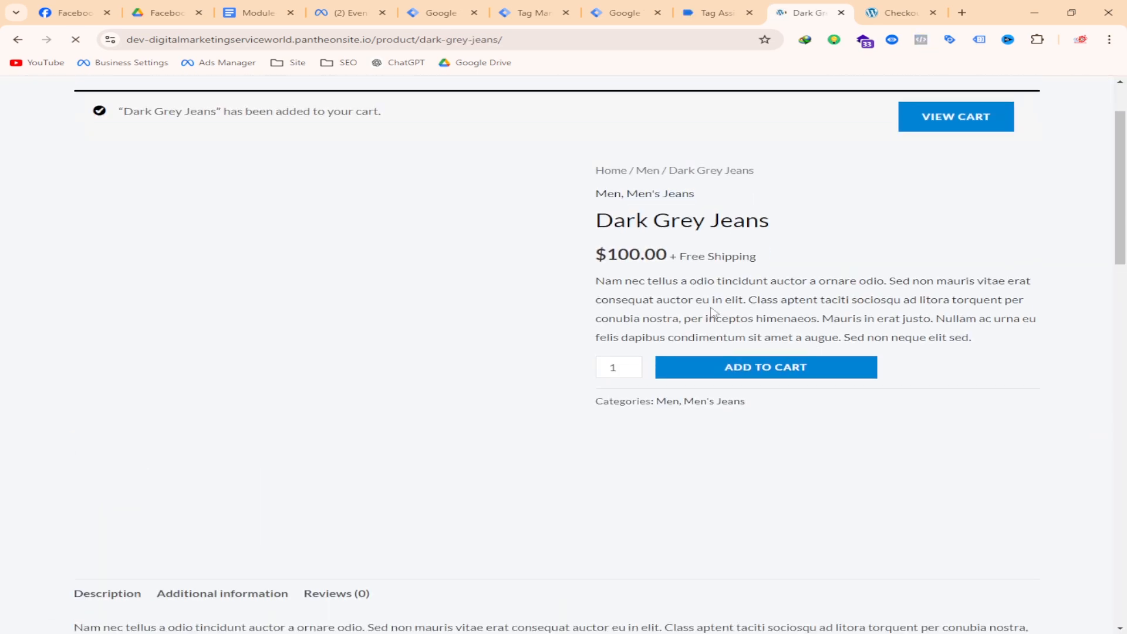
# - View the cart and proceed to checkout with the two products
pyautogui.scroll(2, 945, 183)
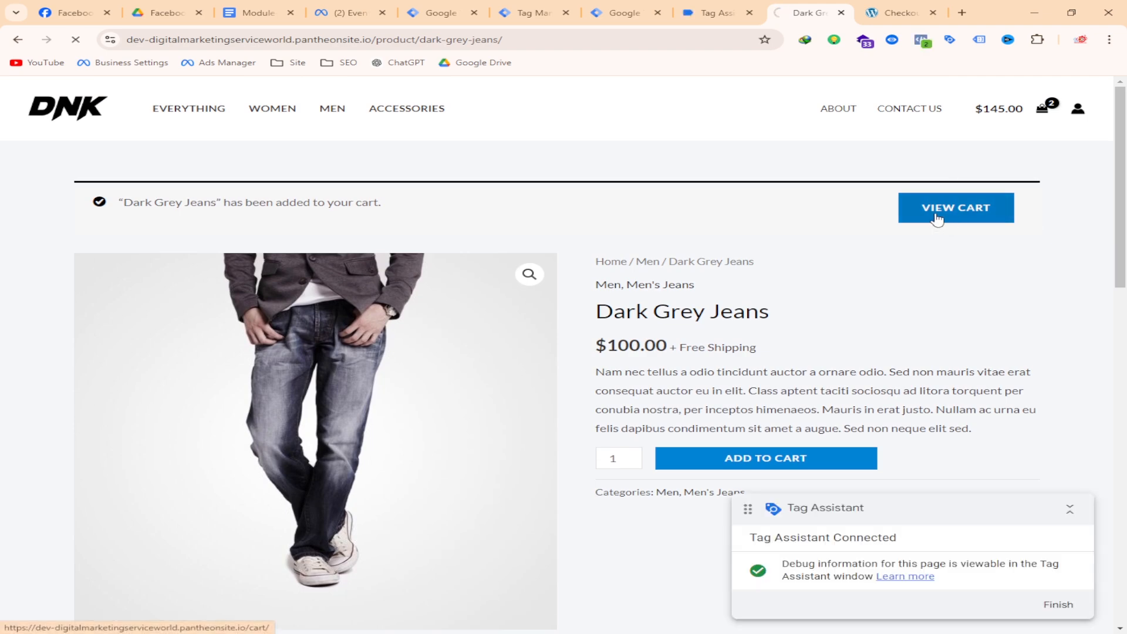
pyautogui.scroll(-4, 764, 327)
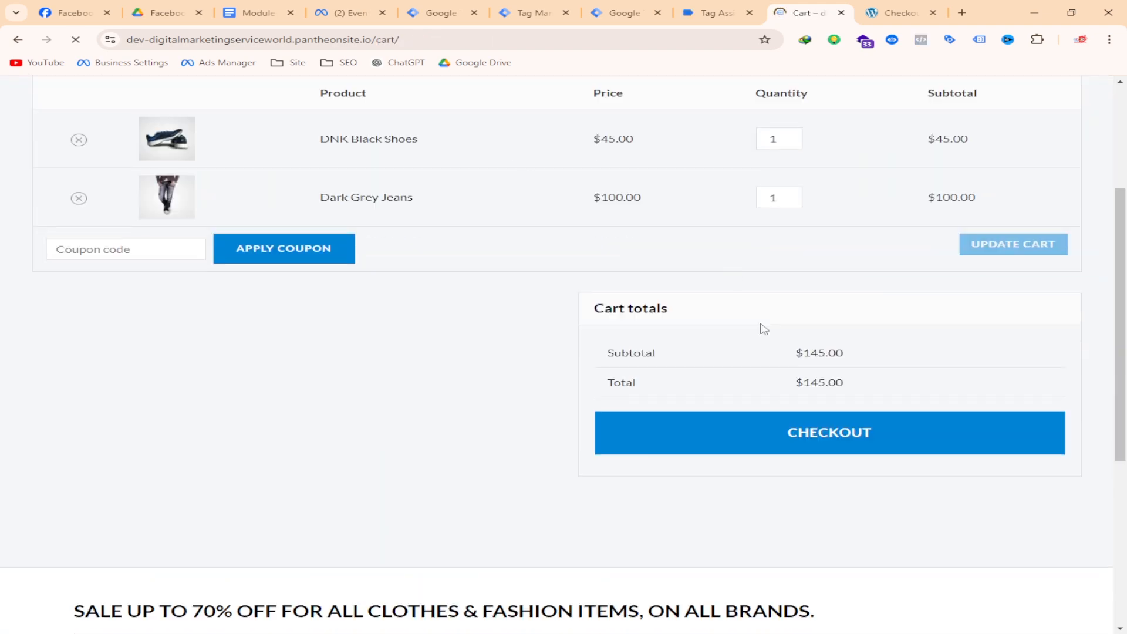
pyautogui.click(832, 403)
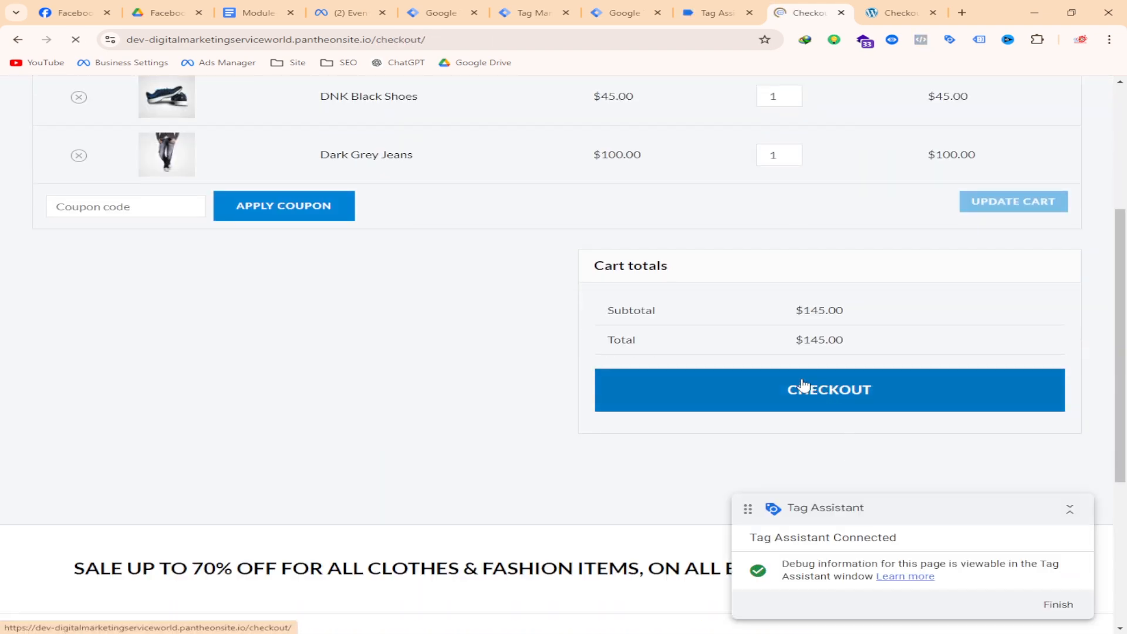
# - Place the cash on delivery order with the prefilled billing details
pyautogui.scroll(-4, 599, 279)
pyautogui.scroll(-4, 593, 274)
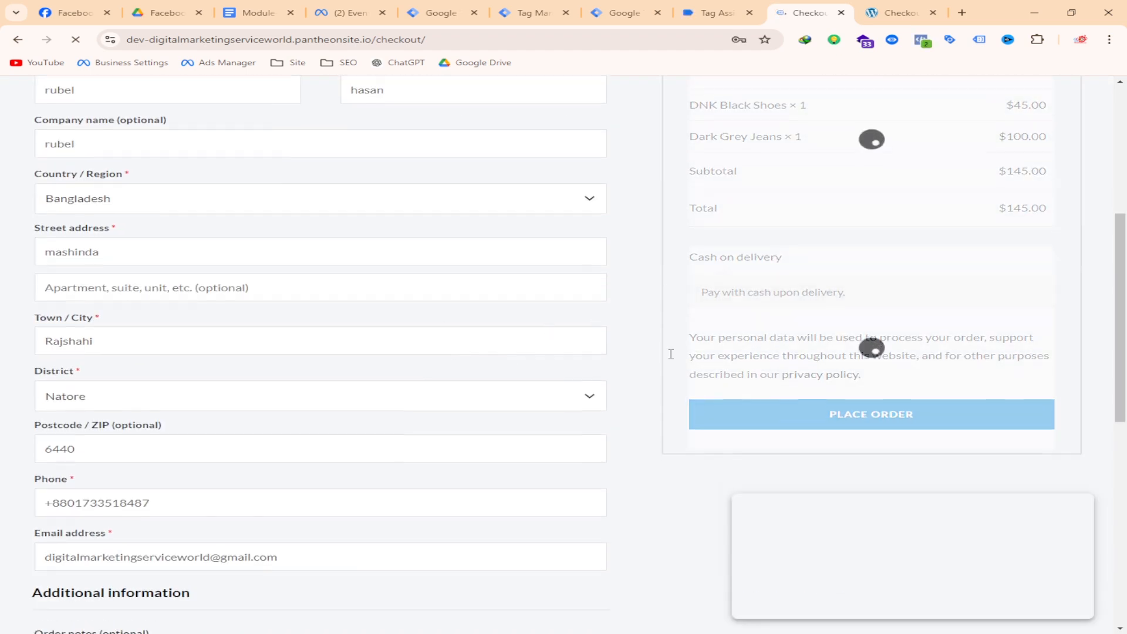
pyautogui.click(832, 254)
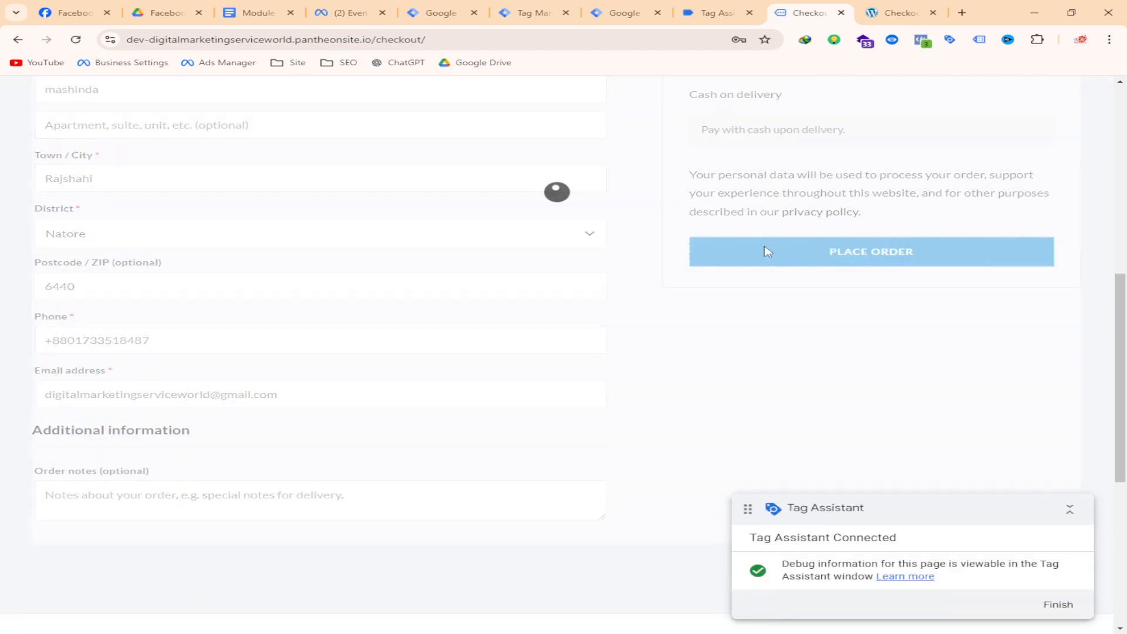
# - Inspect the InitiateCheckout event's custom parameters and Event ID in Meta Pixel Helper
pyautogui.click(922, 39)
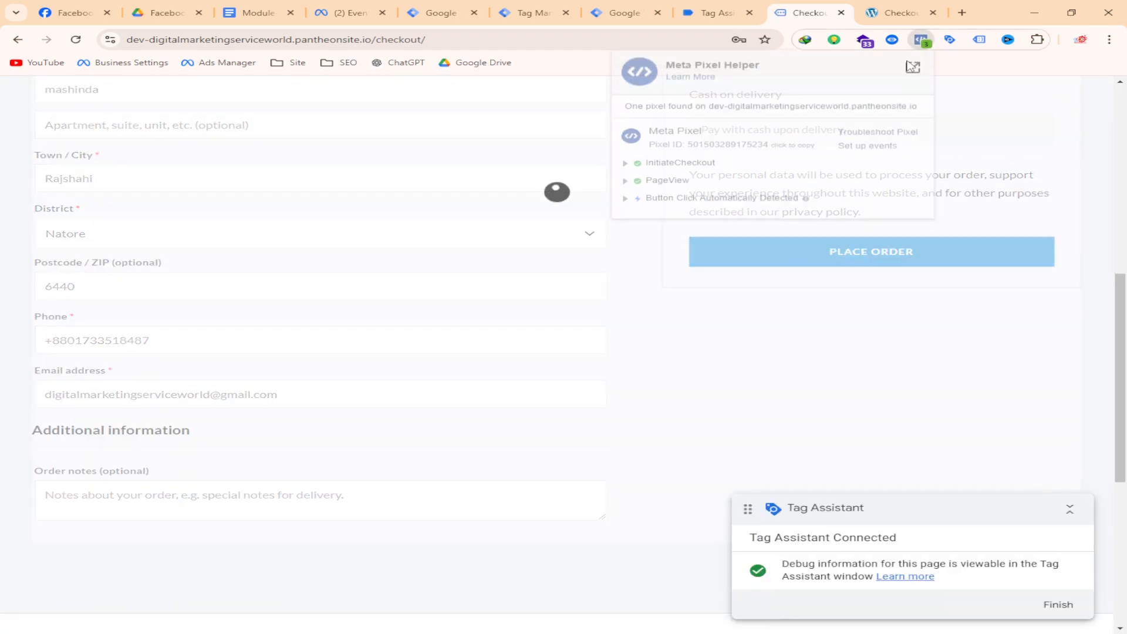
pyautogui.click(653, 164)
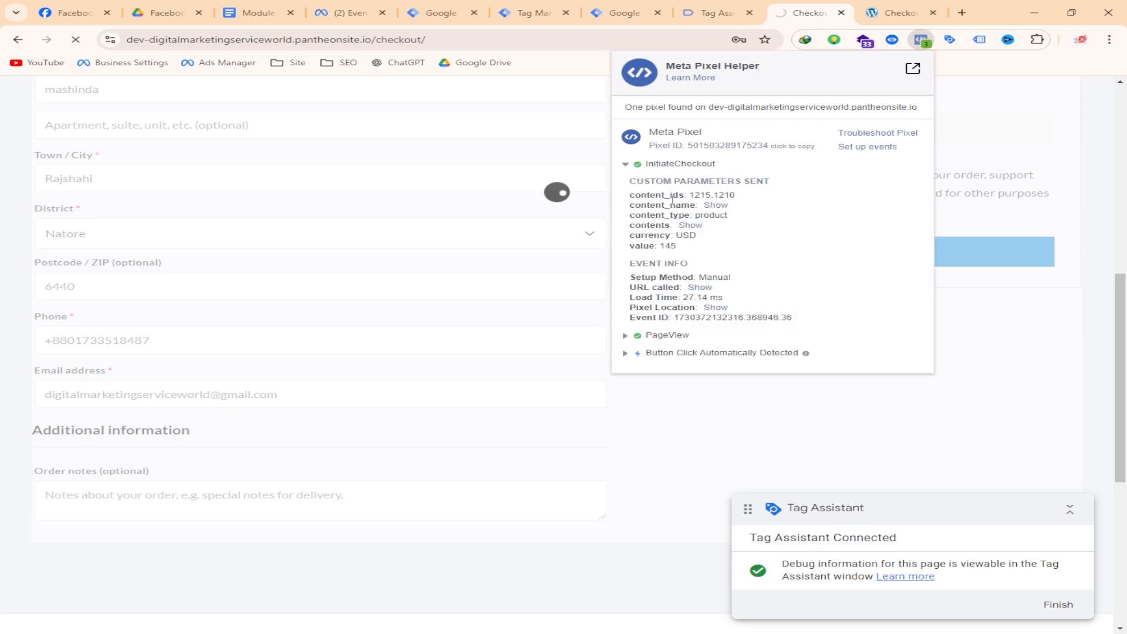
# - Collapse the InitiateCheckout details and dismiss Meta Pixel Helper on the order confirmation page
pyautogui.click(659, 164)
pyautogui.click(662, 184)
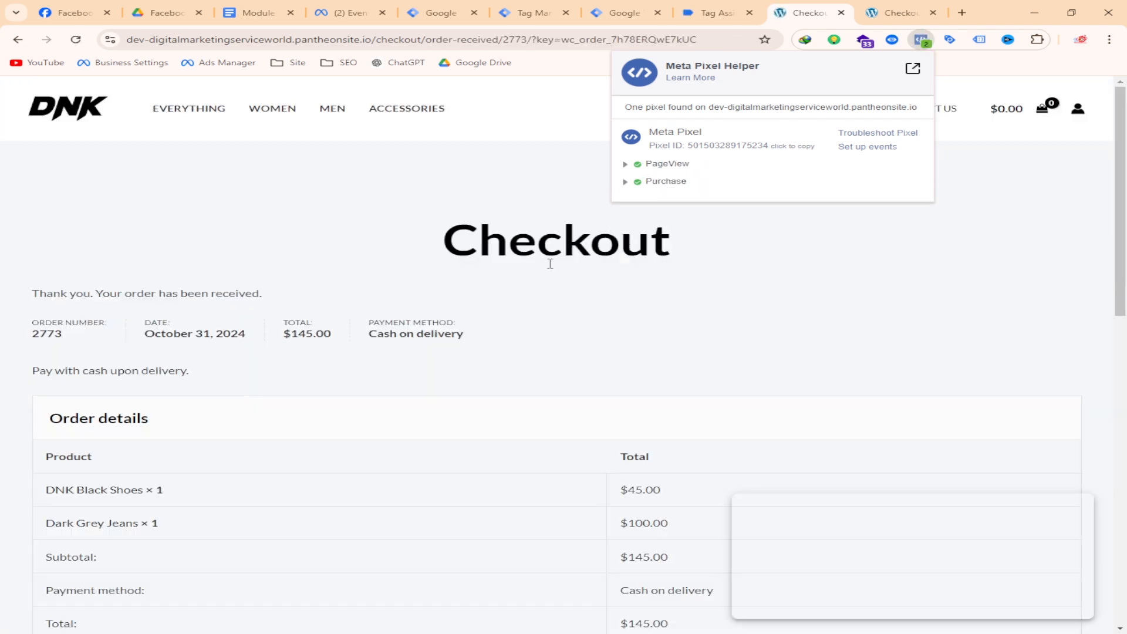
pyautogui.click(433, 247)
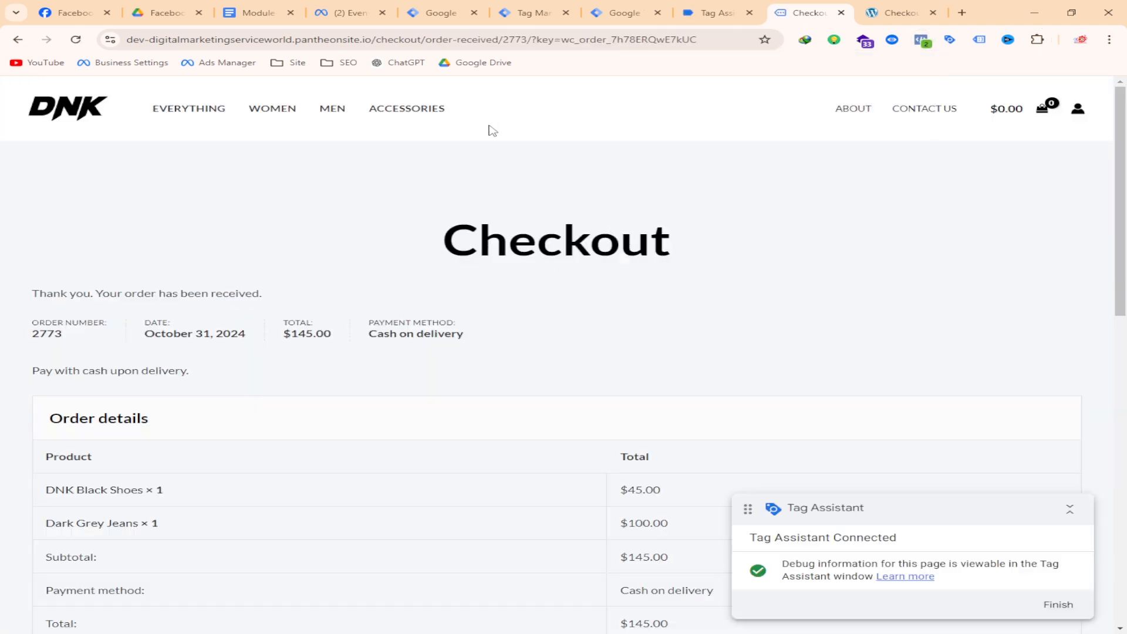
# - Examine the Shop bd test events in Events Manager, comparing browser and server entries for PageView, Purchase, Initiate checkout and View content
pyautogui.click(347, 12)
pyautogui.scroll(-2, 740, 262)
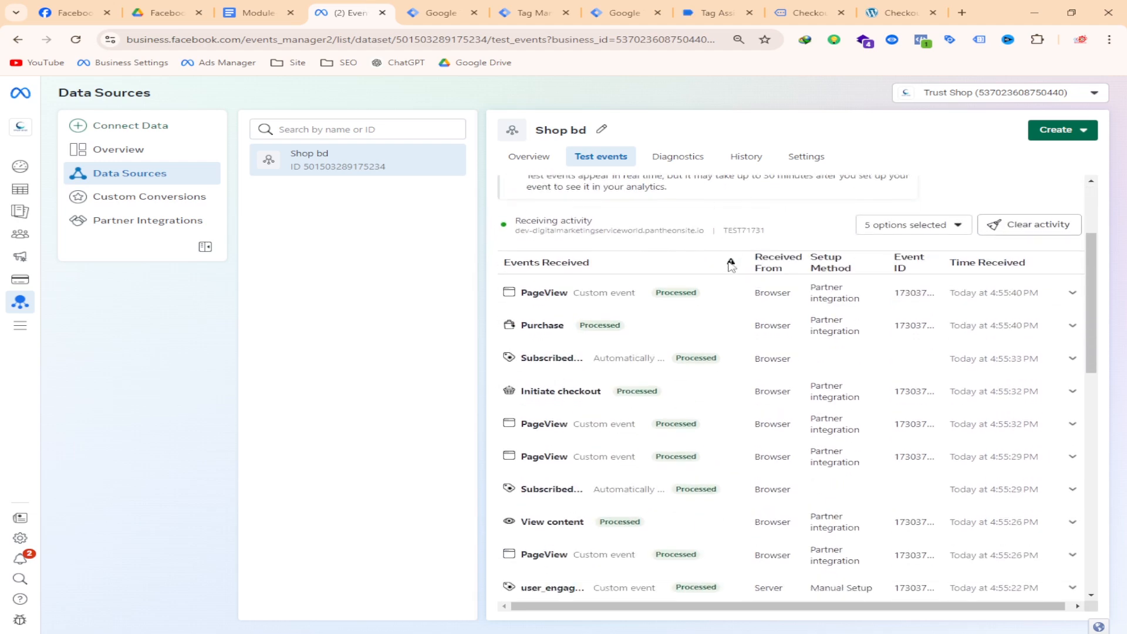
pyautogui.scroll(-4, 738, 272)
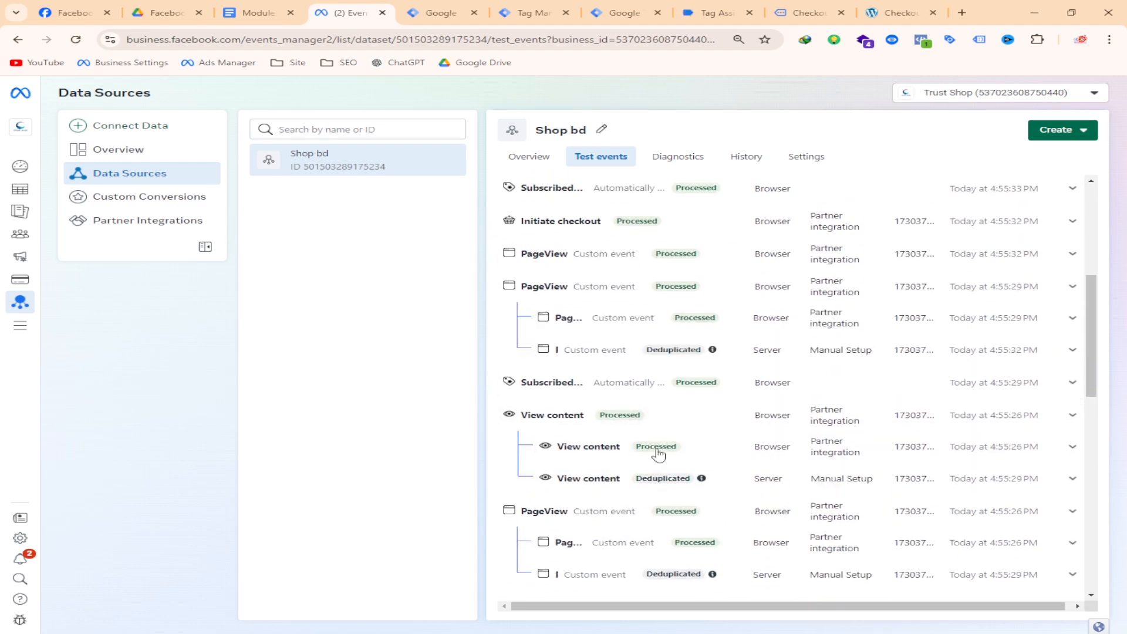
pyautogui.scroll(6, 666, 443)
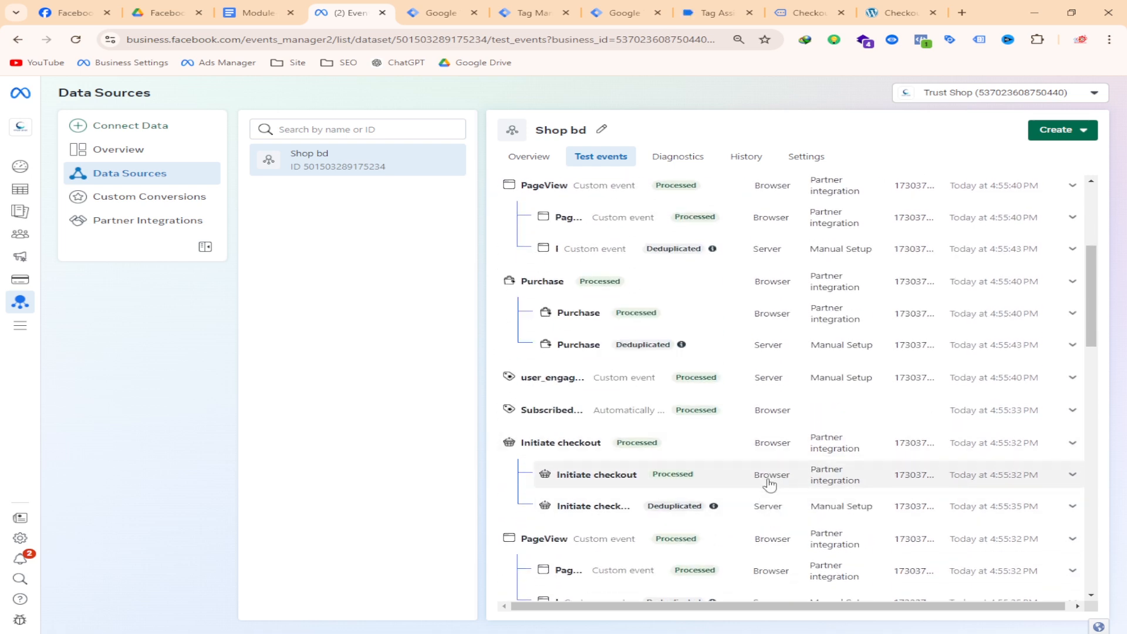
pyautogui.scroll(2, 616, 447)
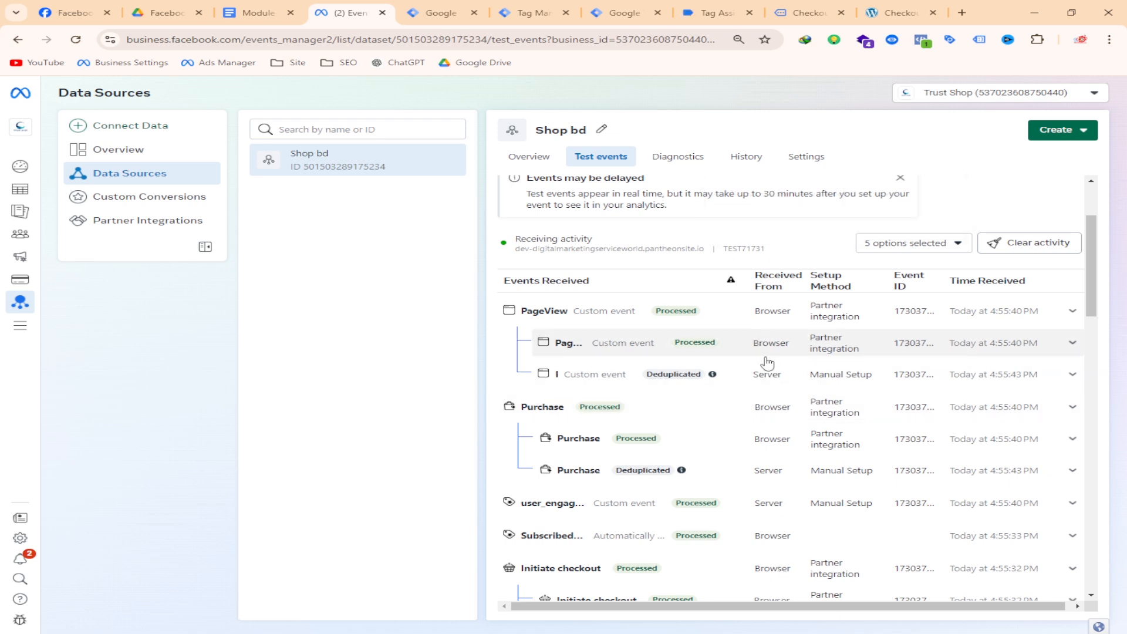
pyautogui.scroll(-1, 793, 373)
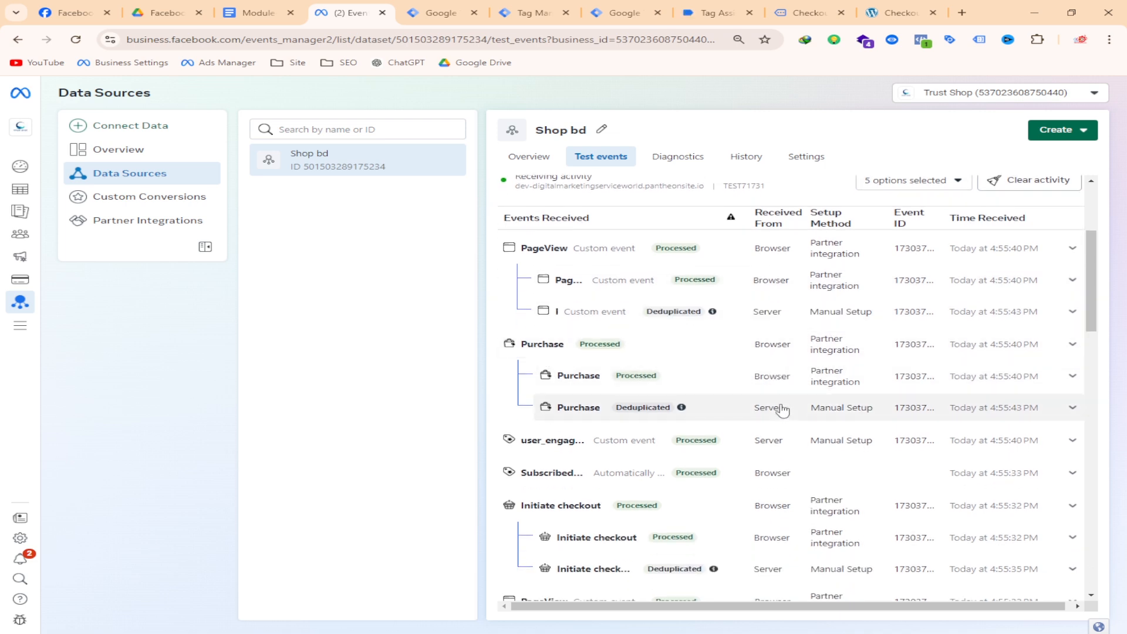
pyautogui.scroll(-1, 756, 455)
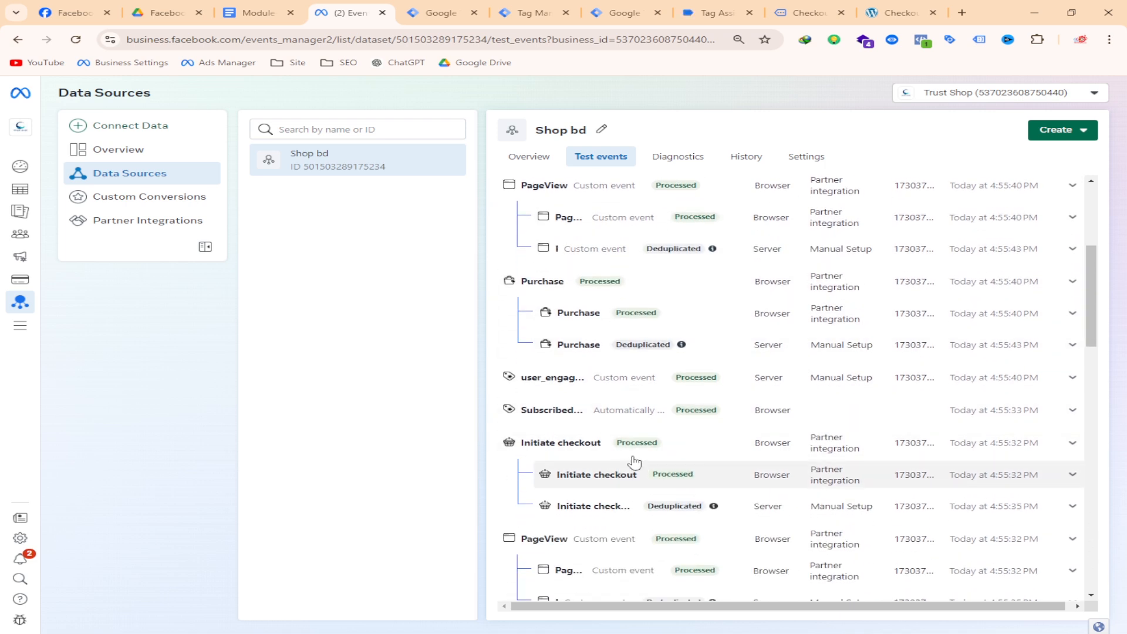
pyautogui.scroll(-2, 588, 399)
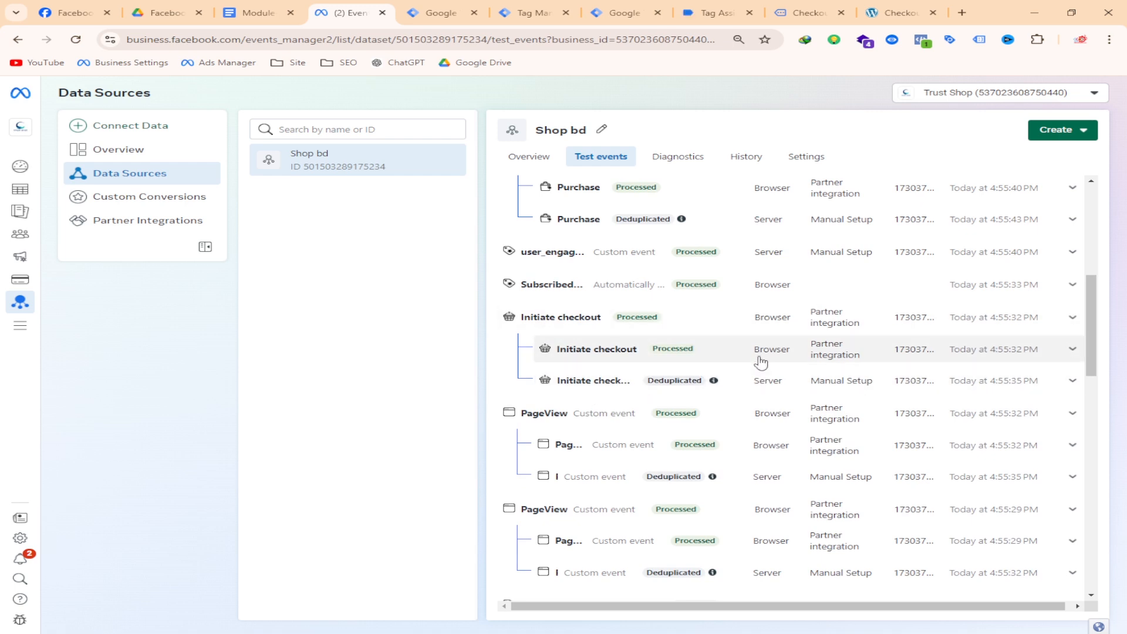
pyautogui.scroll(-1, 760, 360)
pyautogui.scroll(-2, 769, 387)
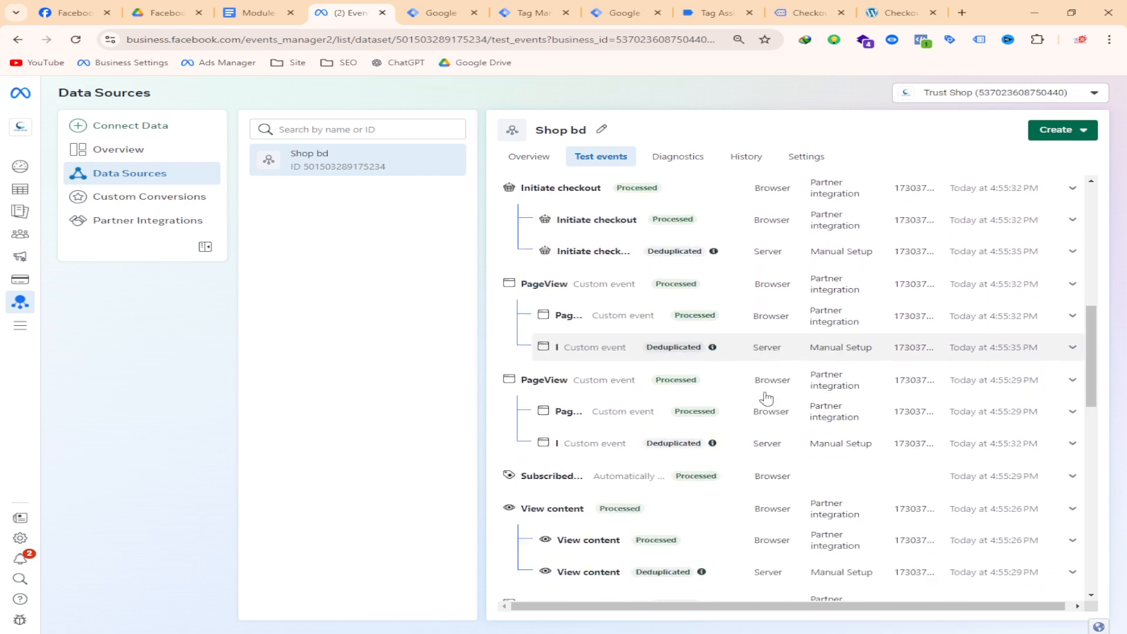
pyautogui.scroll(-2, 770, 405)
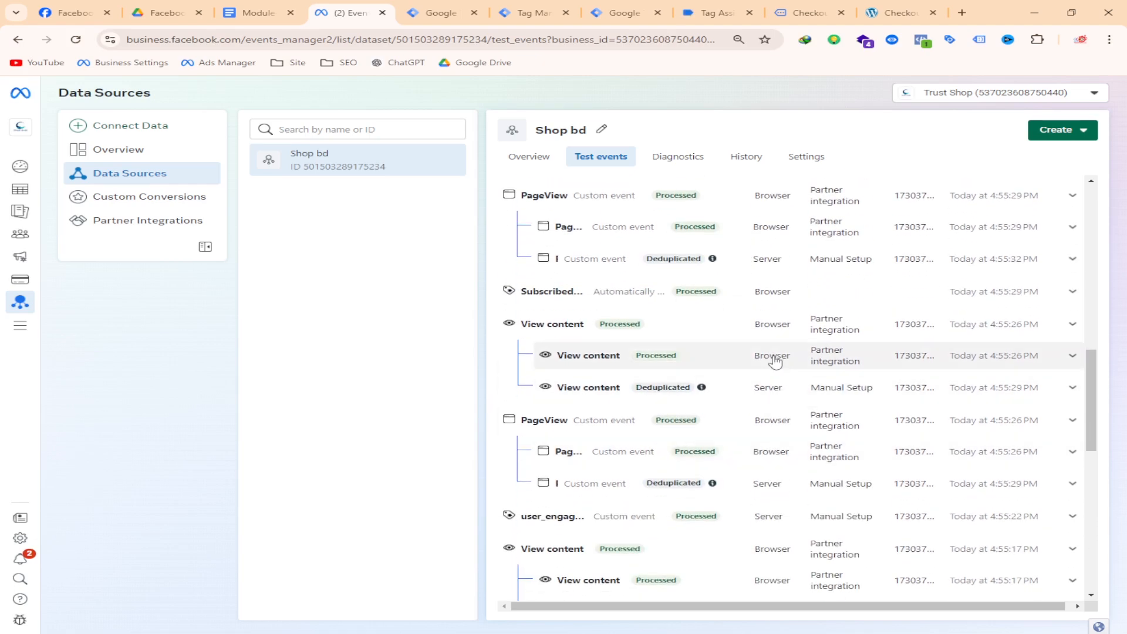
pyautogui.scroll(-3, 754, 408)
pyautogui.scroll(10, 700, 452)
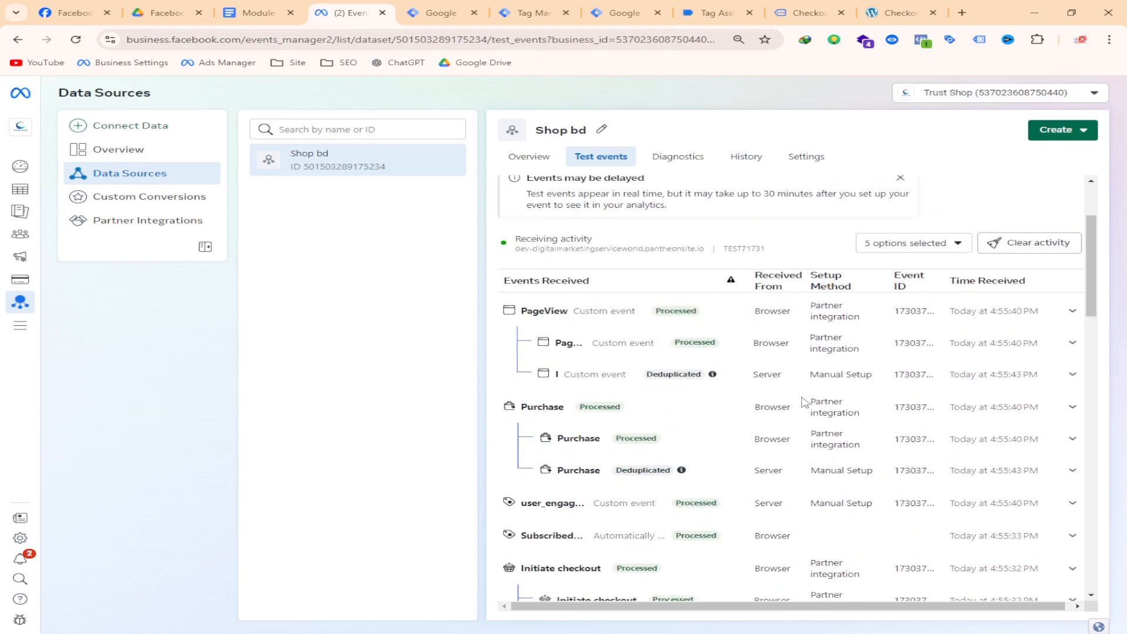
# - Publish the Shopbd.com Web container's changes to the Live environment without a version name or description
pyautogui.click(440, 12)
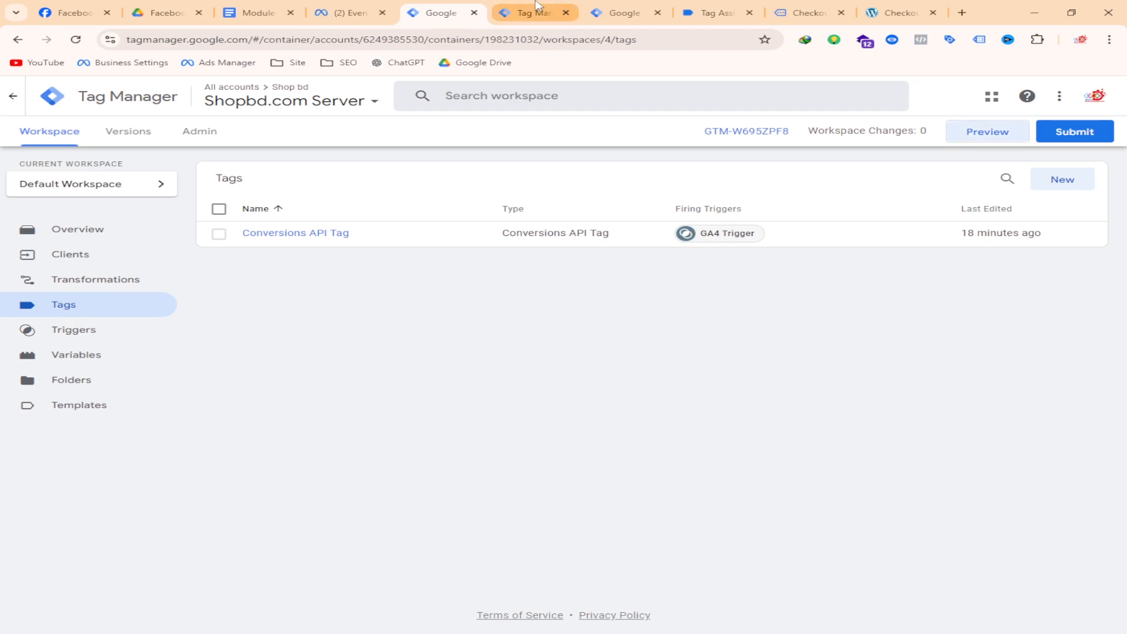
pyautogui.click(531, 12)
pyautogui.click(612, 15)
pyautogui.click(714, 12)
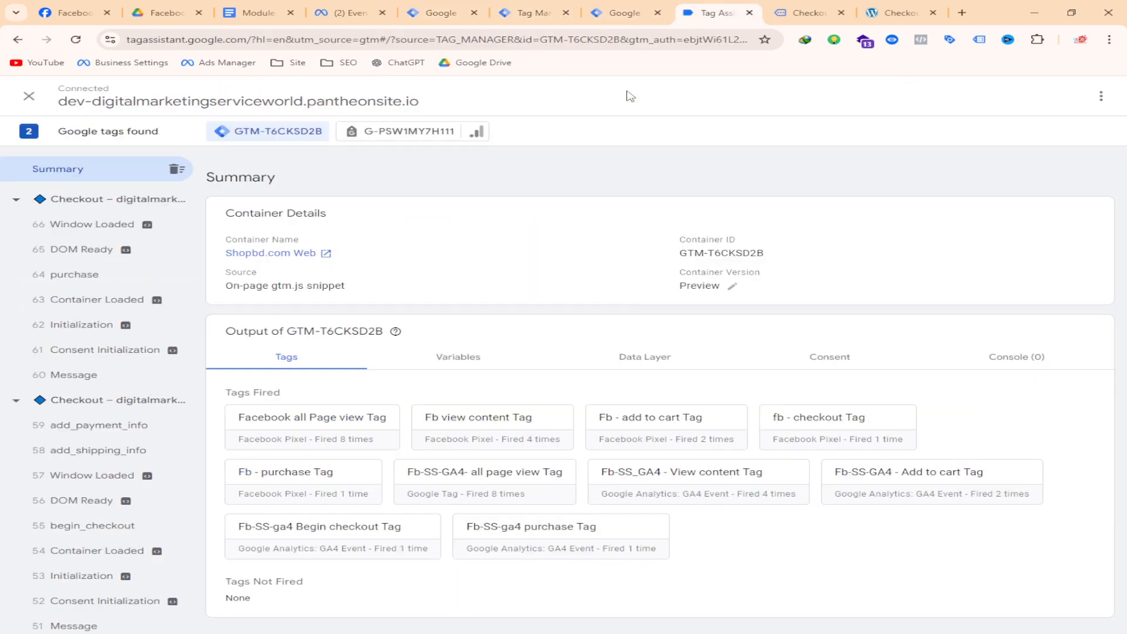
pyautogui.click(622, 13)
pyautogui.click(1064, 138)
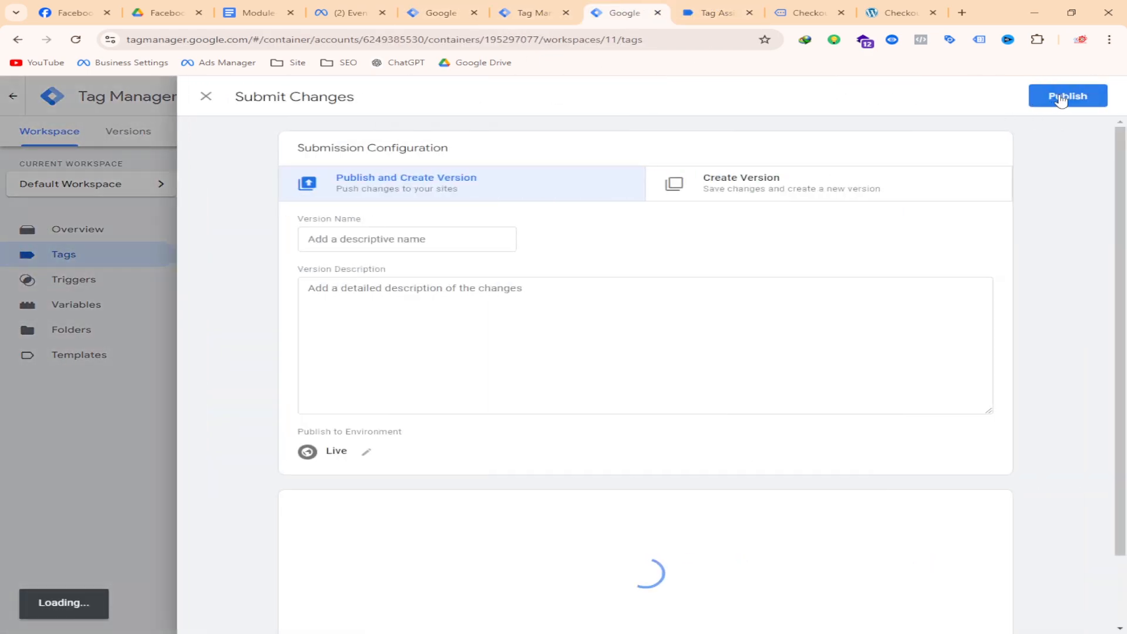
pyautogui.click(1068, 96)
pyautogui.click(763, 462)
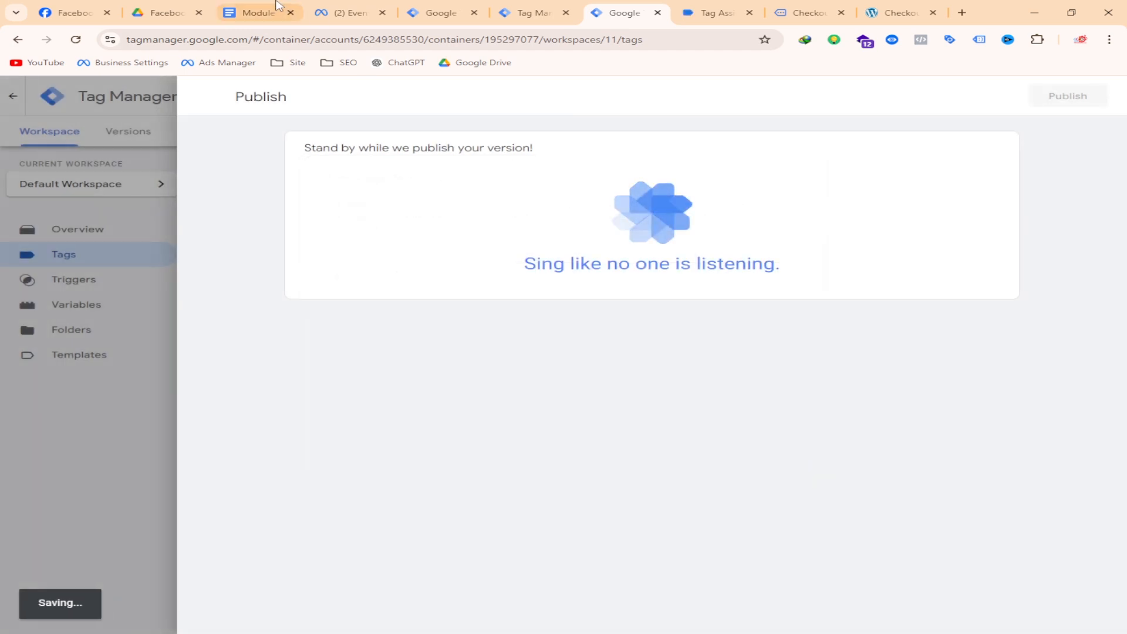
# - Review the x-fb-ck-fbp, x-fb-ck-fbc and first_party_collection parameters in the Module-13 document's Send Purchase Event to Server table
pyautogui.click(276, 12)
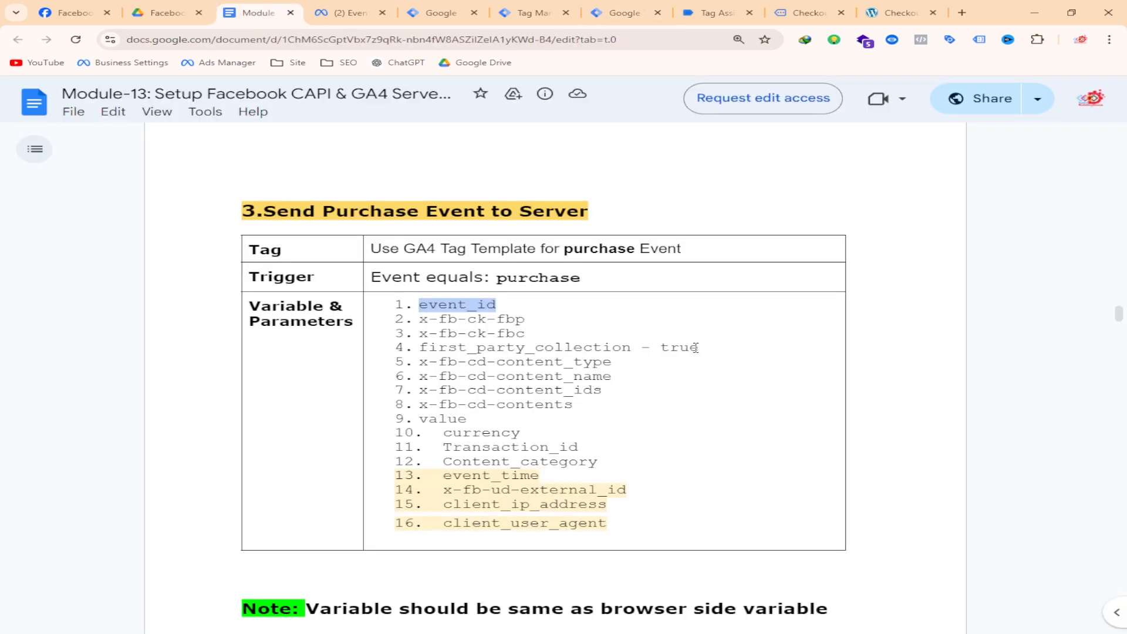
pyautogui.click(428, 314)
pyautogui.moveTo(416, 317); pyautogui.dragTo(511, 325)
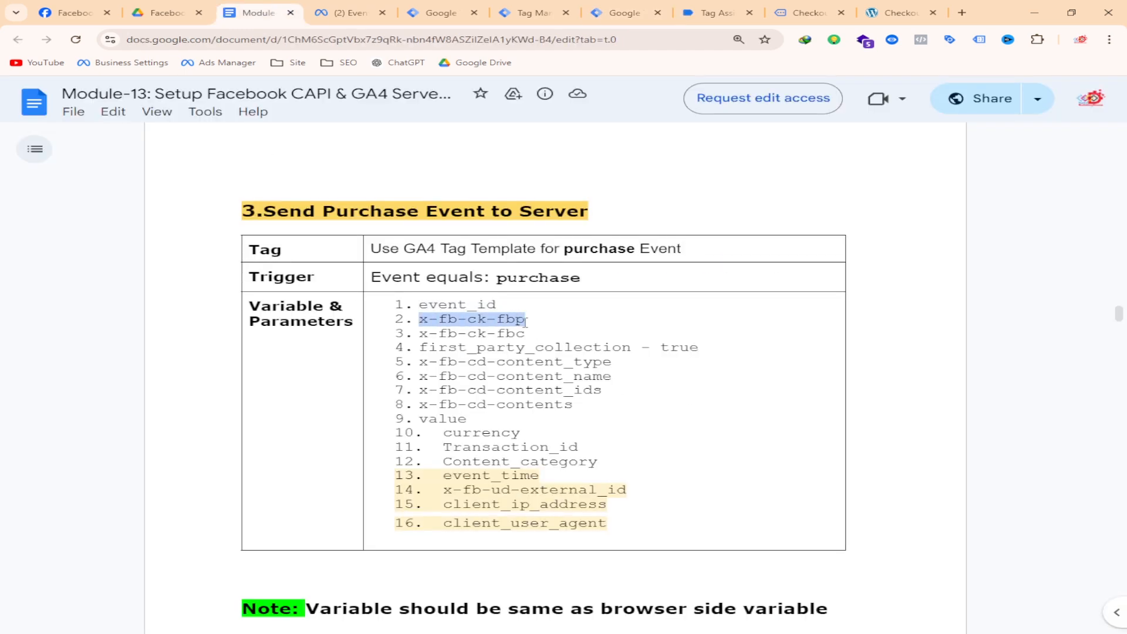
pyautogui.moveTo(418, 334); pyautogui.dragTo(525, 333)
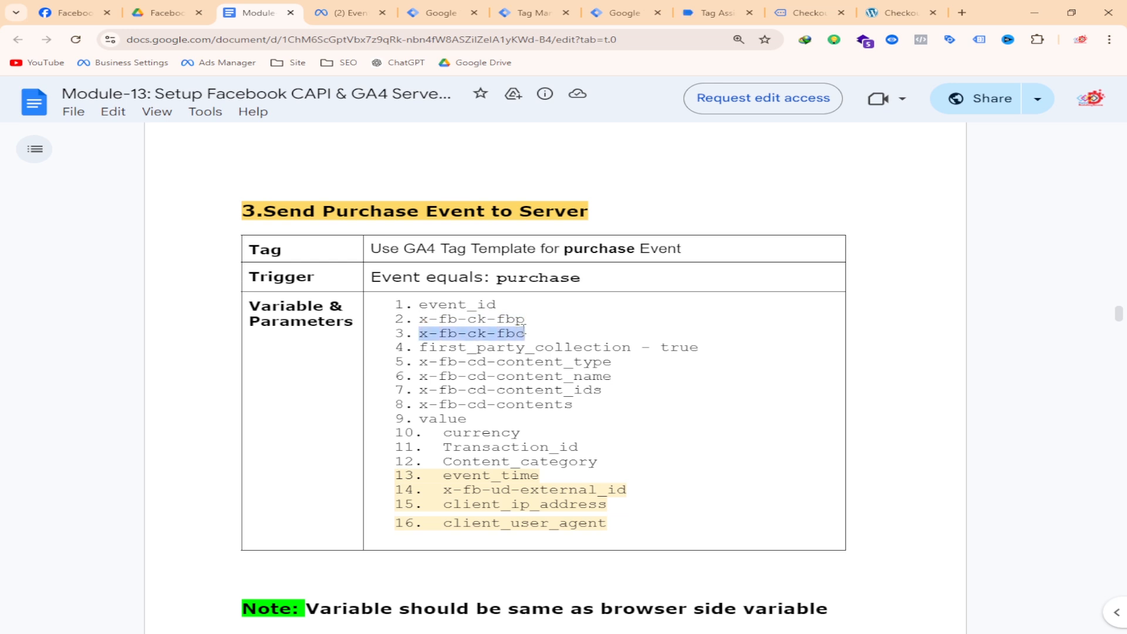
pyautogui.click(529, 321)
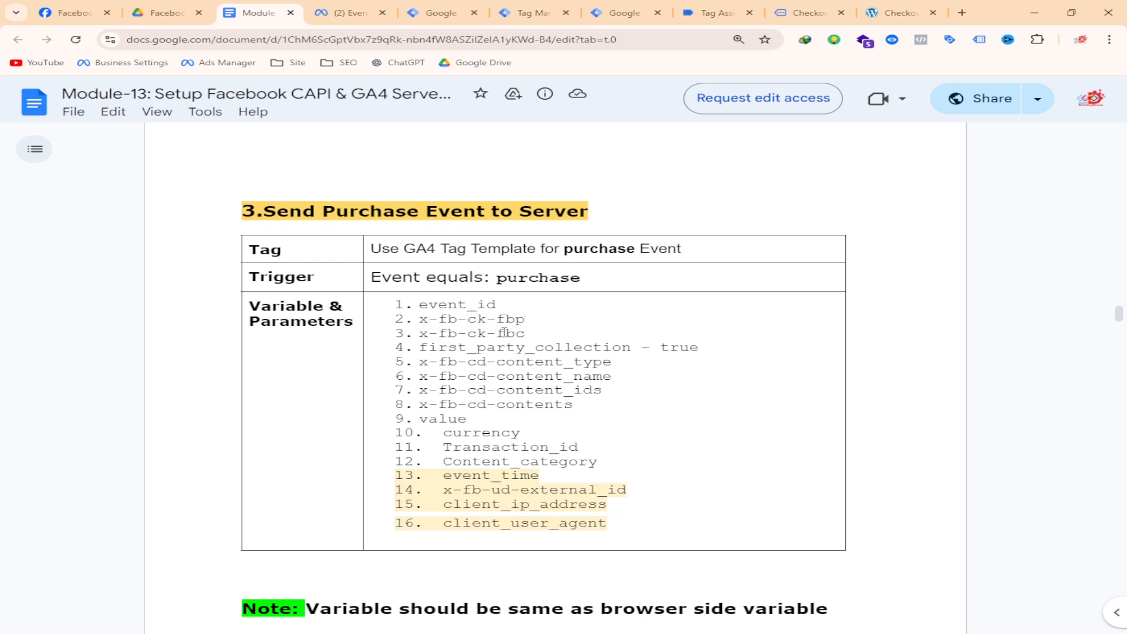
pyautogui.moveTo(632, 348); pyautogui.dragTo(432, 351)
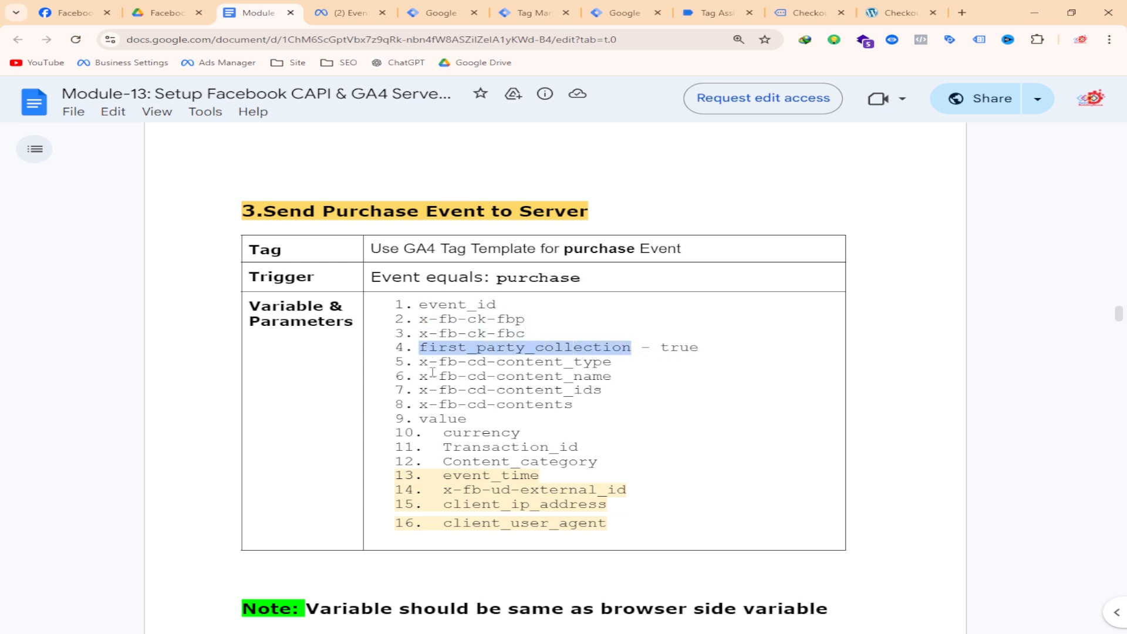
# - Review the x-fb-ud-external_id, client_ip_address and client_user_agent parameters in the purchase event table
pyautogui.scroll(-1, 471, 440)
pyautogui.moveTo(442, 428); pyautogui.dragTo(622, 427)
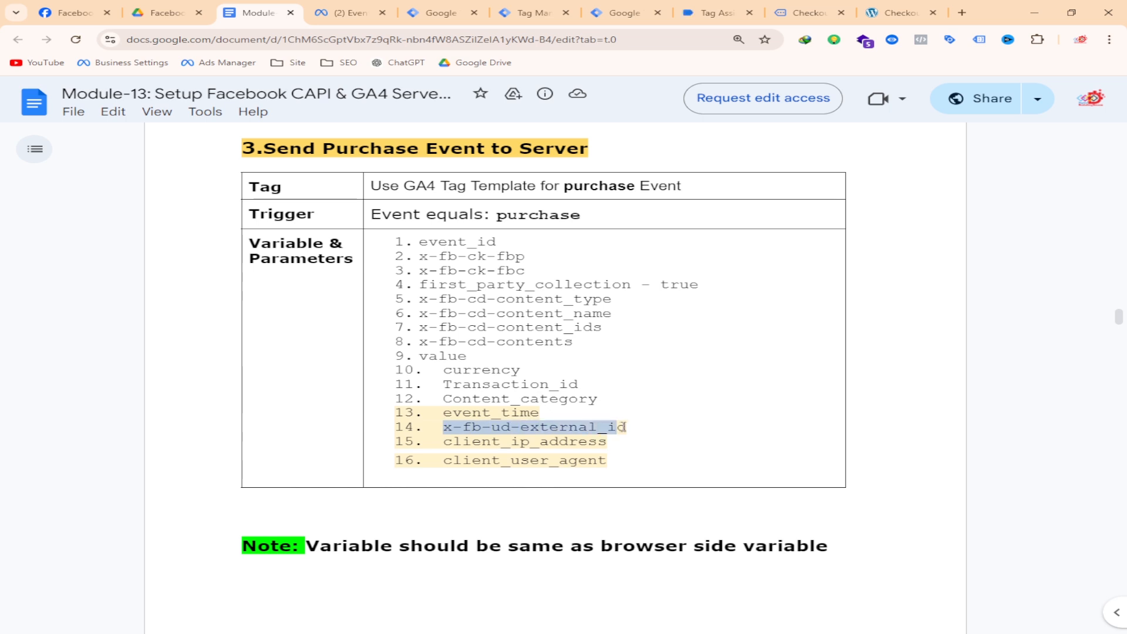
pyautogui.moveTo(445, 443); pyautogui.dragTo(621, 441)
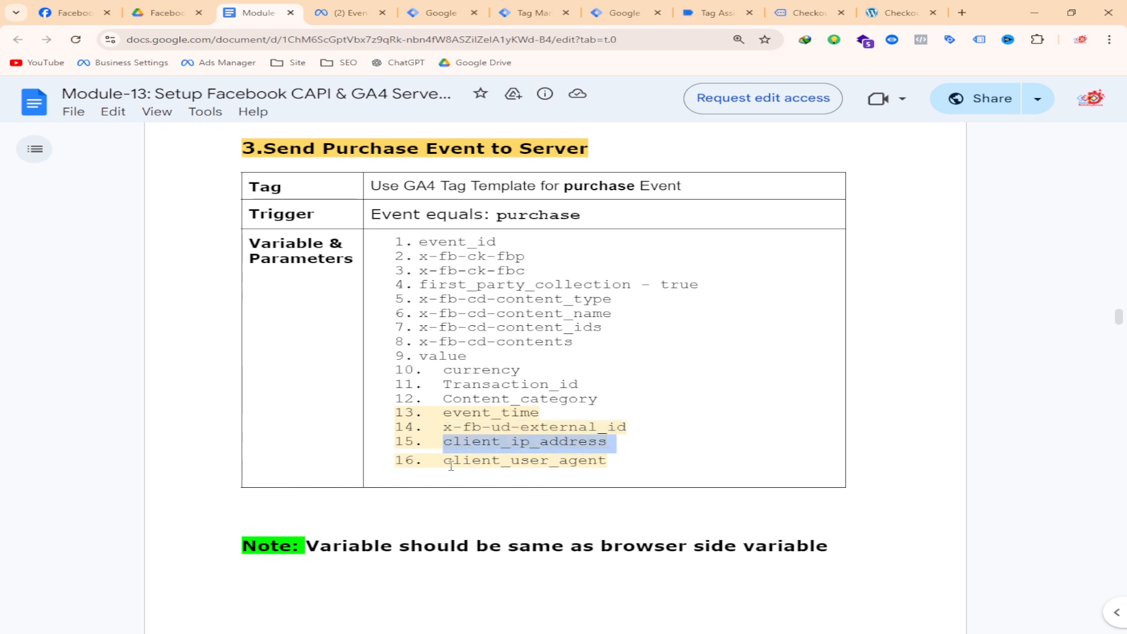
pyautogui.click(448, 444)
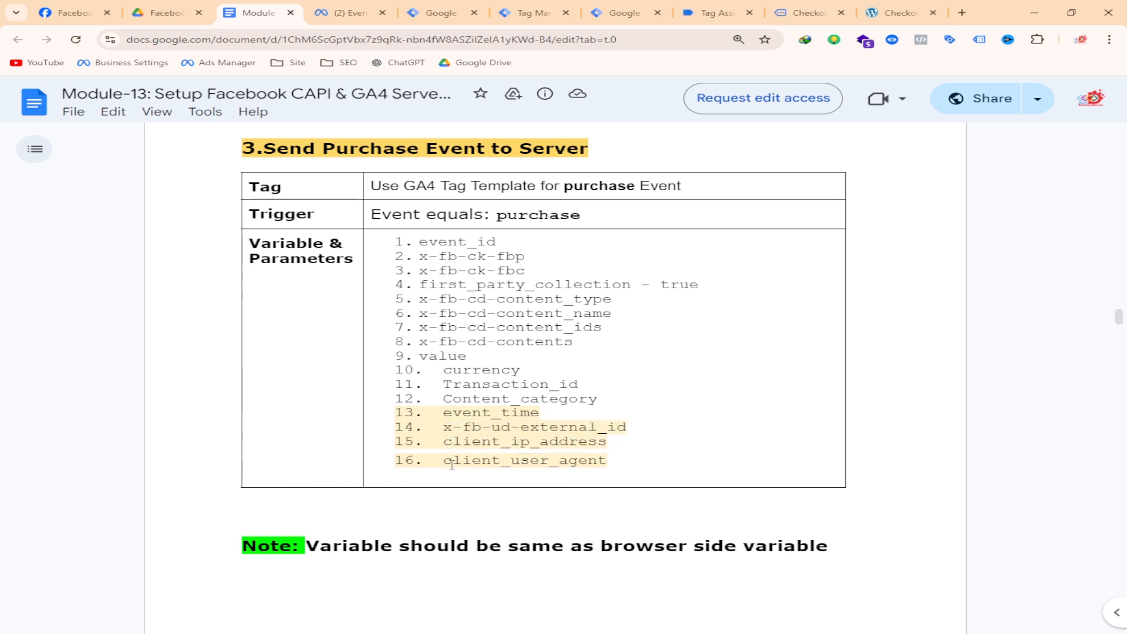
pyautogui.moveTo(445, 462); pyautogui.dragTo(605, 455)
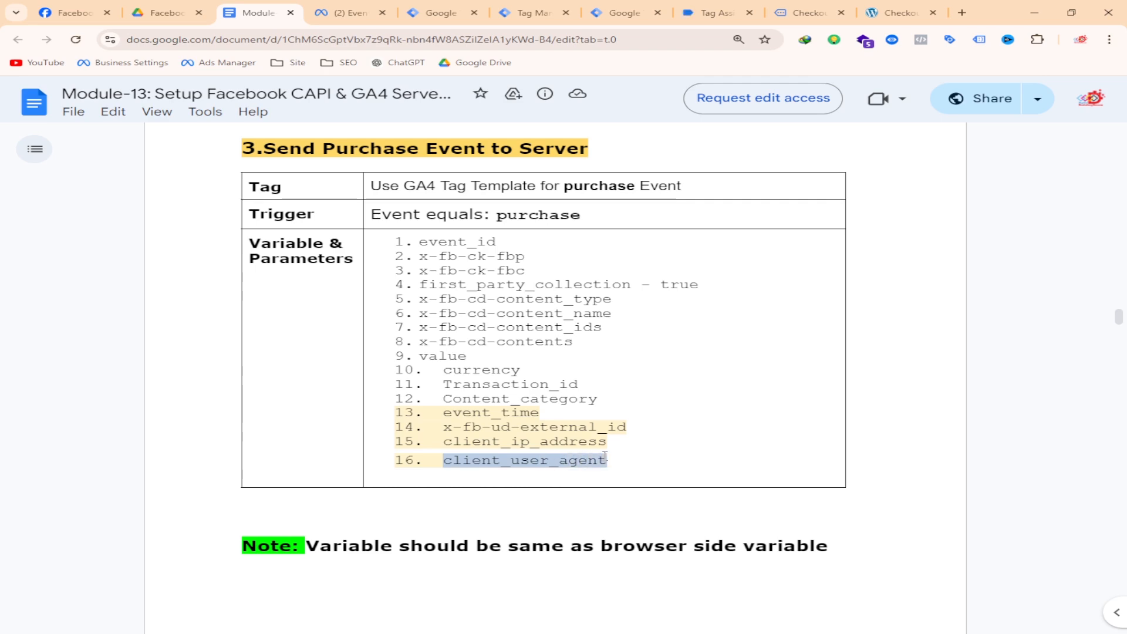
pyautogui.click(595, 443)
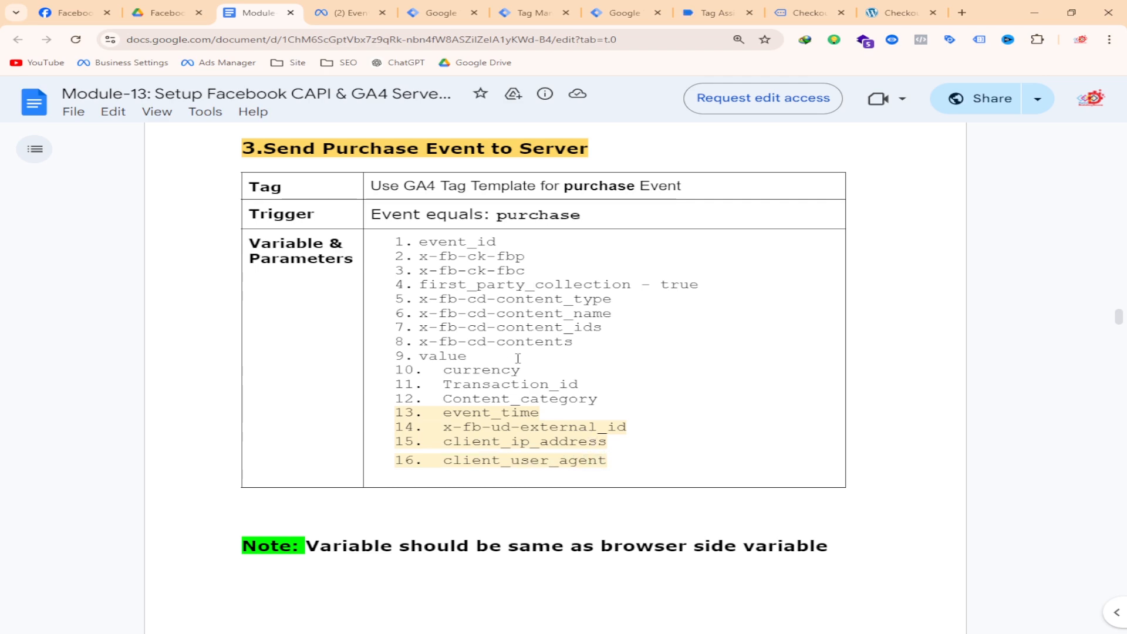
pyautogui.scroll(3, 518, 358)
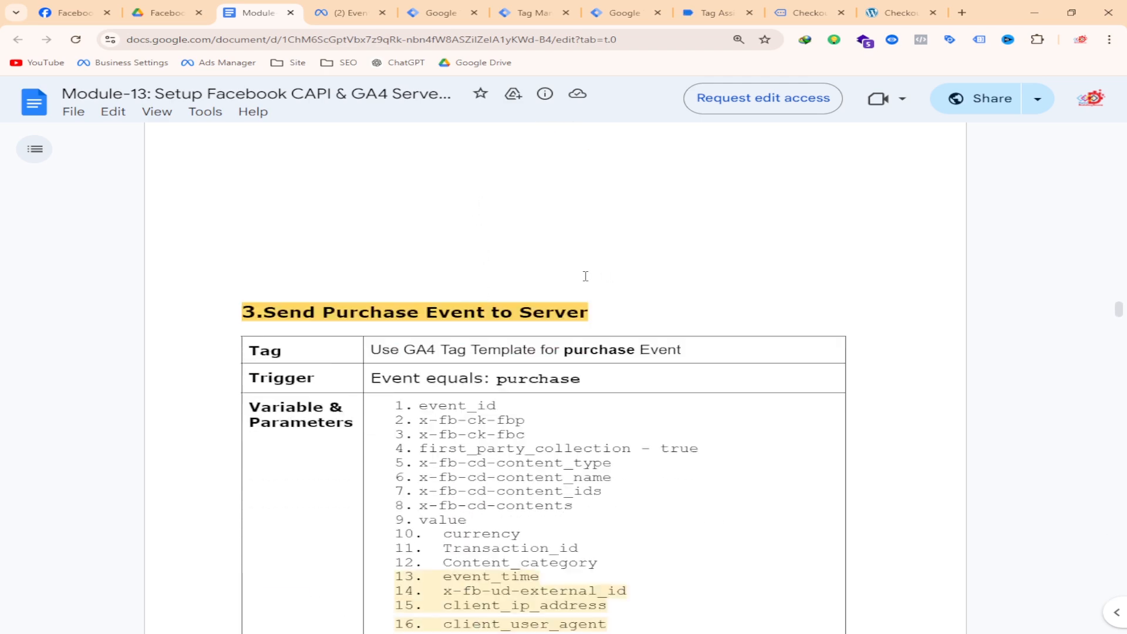
pyautogui.scroll(-2, 585, 276)
pyautogui.scroll(7, 489, 211)
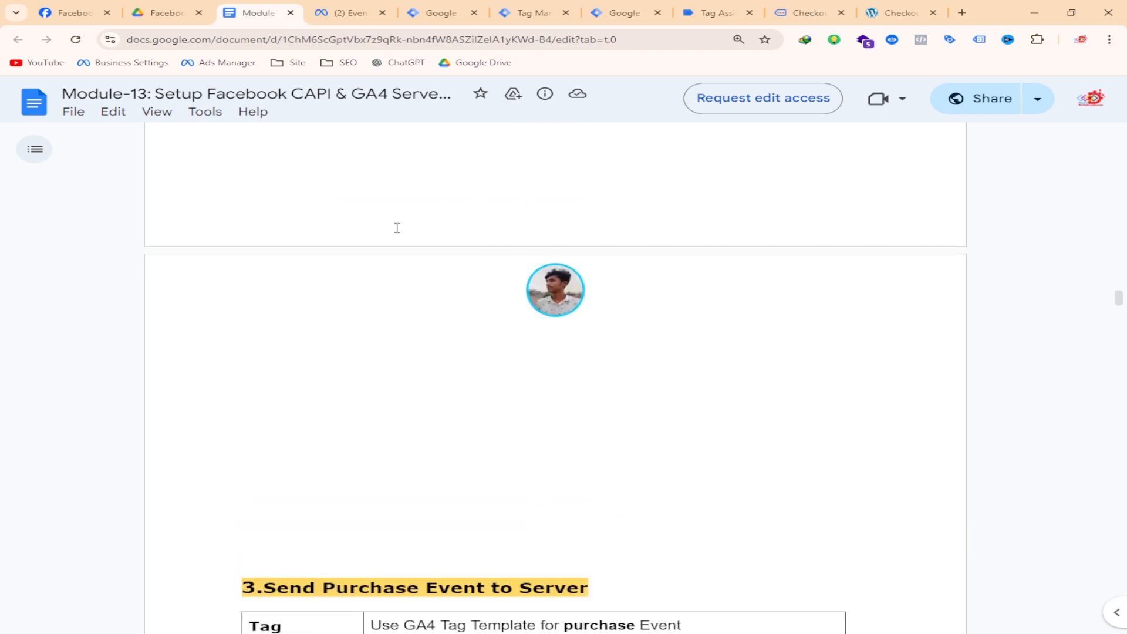
pyautogui.scroll(-5, 395, 229)
# - Open the Improve Event Match Quality document from the Facebook ads note folder in Google Drive
pyautogui.click(168, 13)
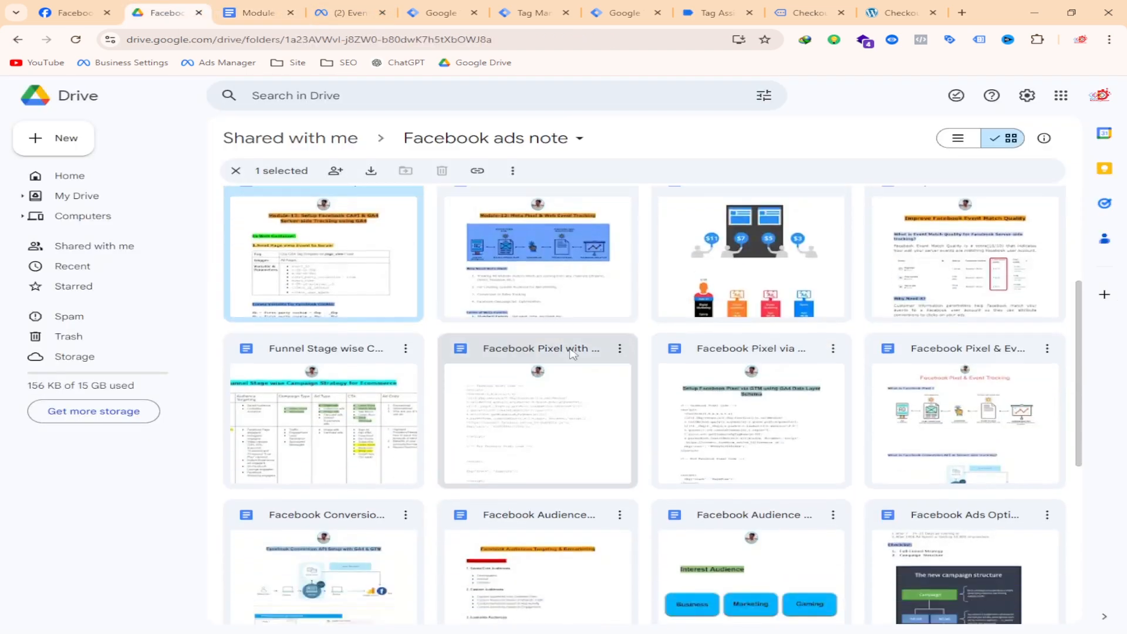
pyautogui.scroll(2, 461, 336)
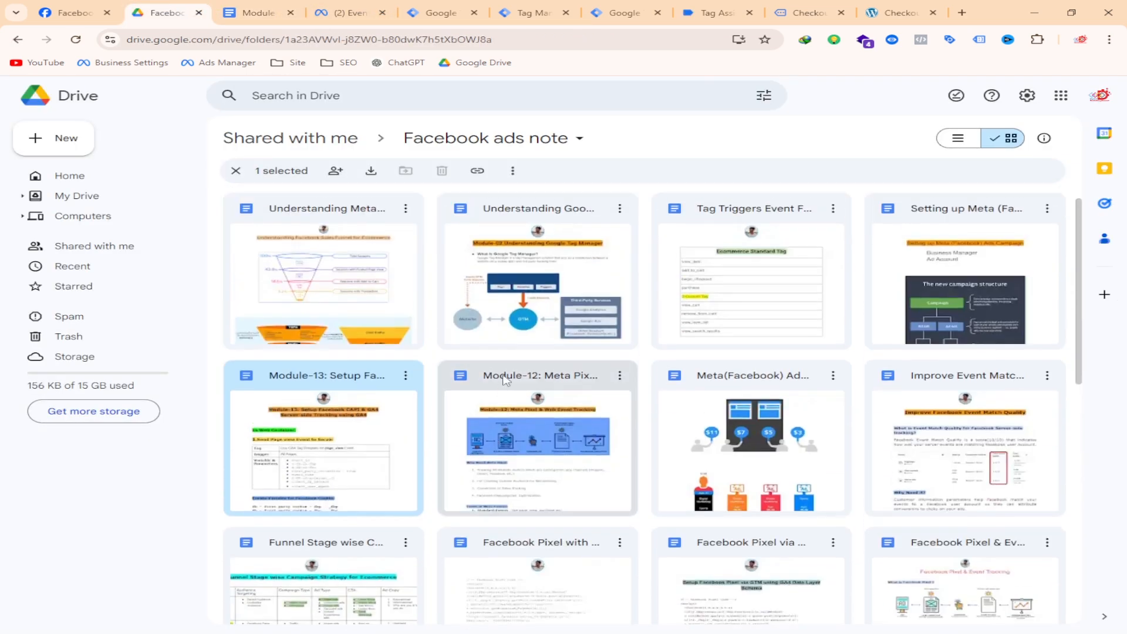
pyautogui.doubleClick(979, 456)
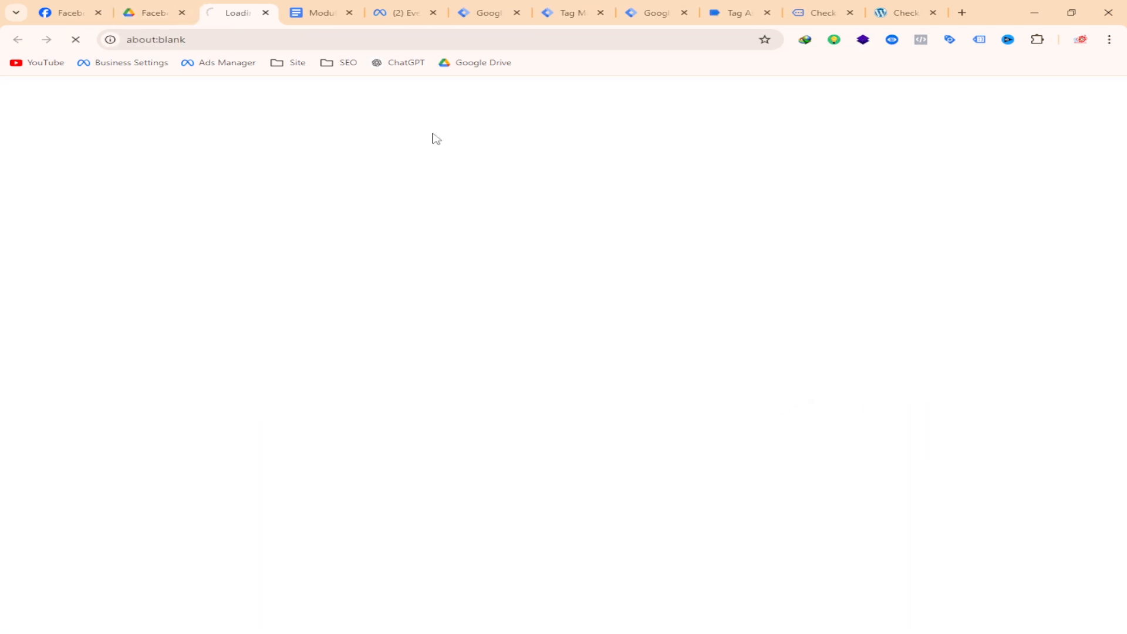
# - Examine the document's web and server parameter tables for Pageview, ViewContent and Add to cart
pyautogui.scroll(-15, 606, 212)
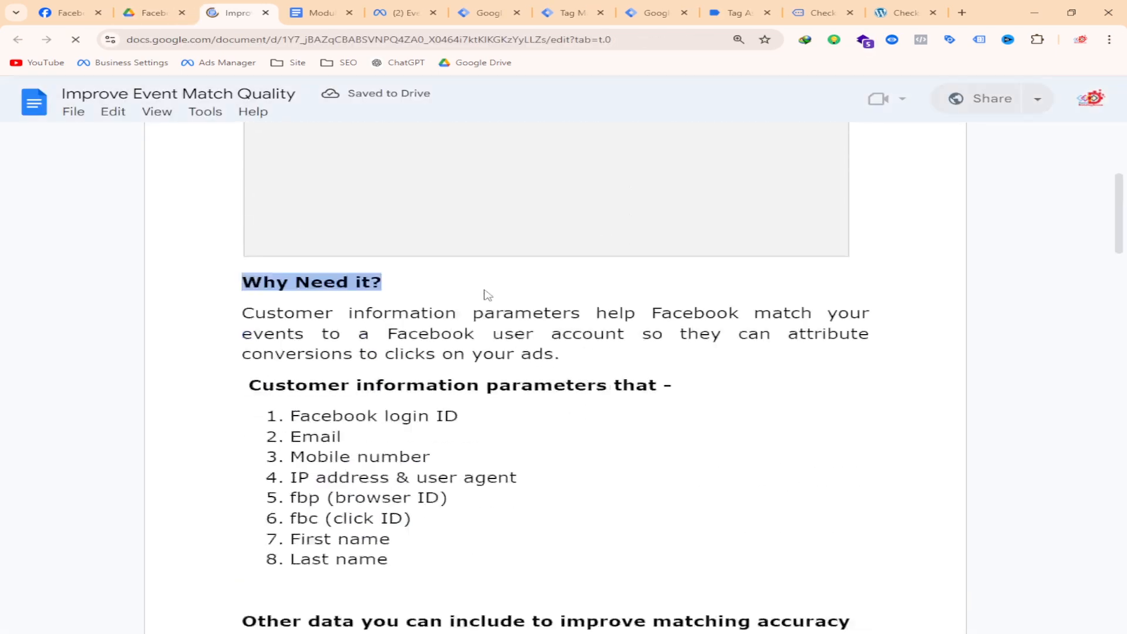
pyautogui.scroll(-1, 526, 325)
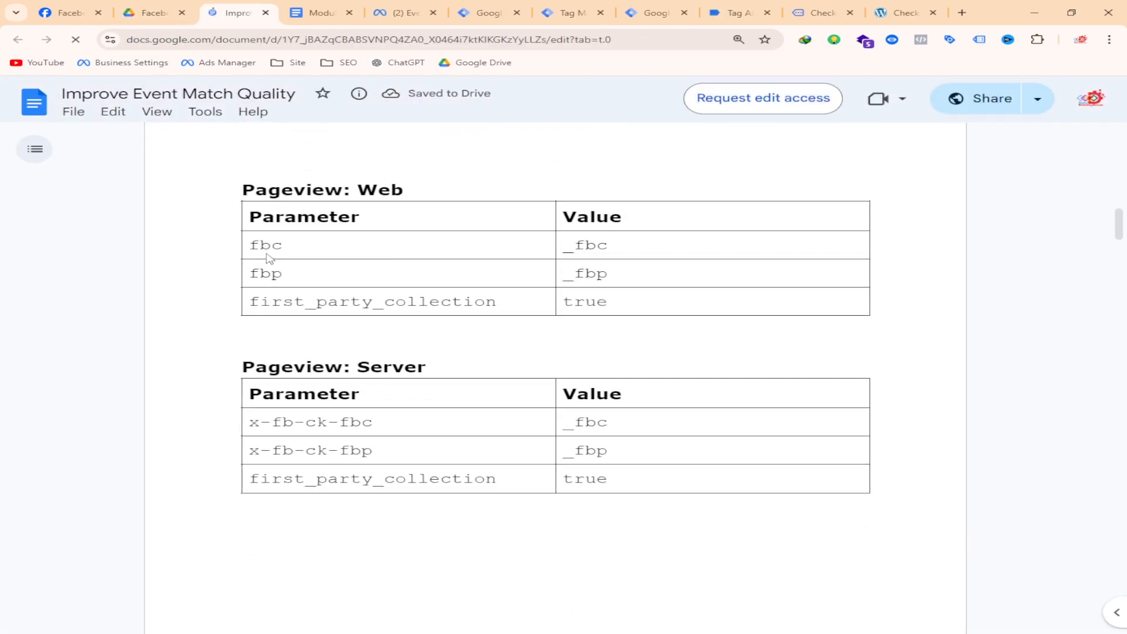
pyautogui.moveTo(252, 247); pyautogui.dragTo(712, 297)
pyautogui.scroll(-3, 712, 298)
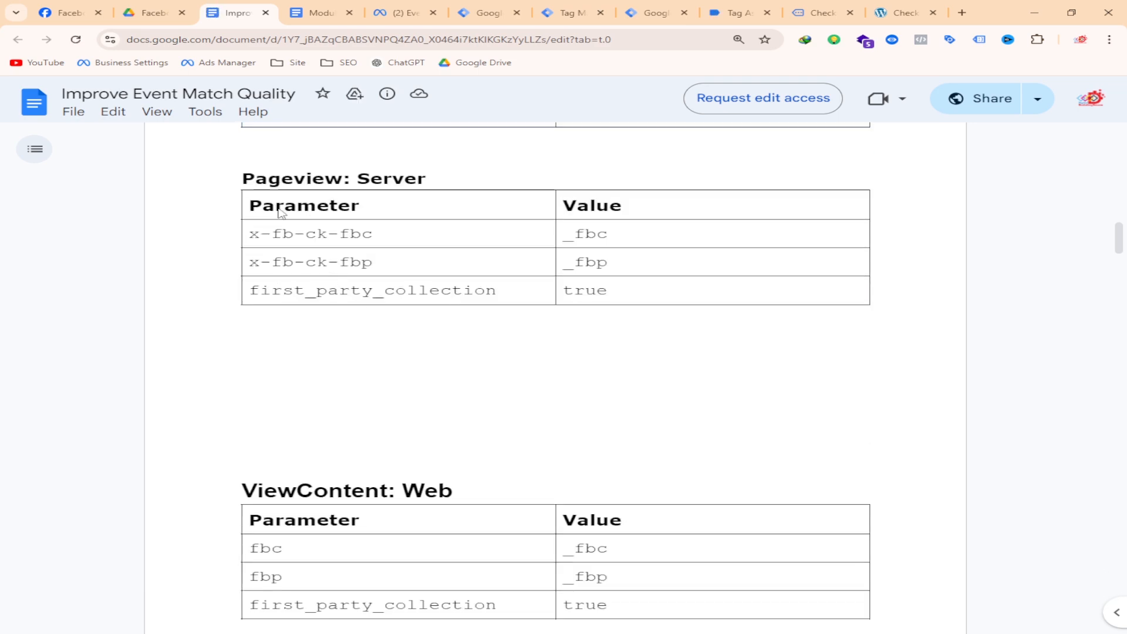
pyautogui.moveTo(288, 210); pyautogui.dragTo(753, 292)
pyautogui.scroll(-5, 520, 403)
pyautogui.moveTo(287, 232); pyautogui.dragTo(440, 332)
pyautogui.scroll(-7, 434, 276)
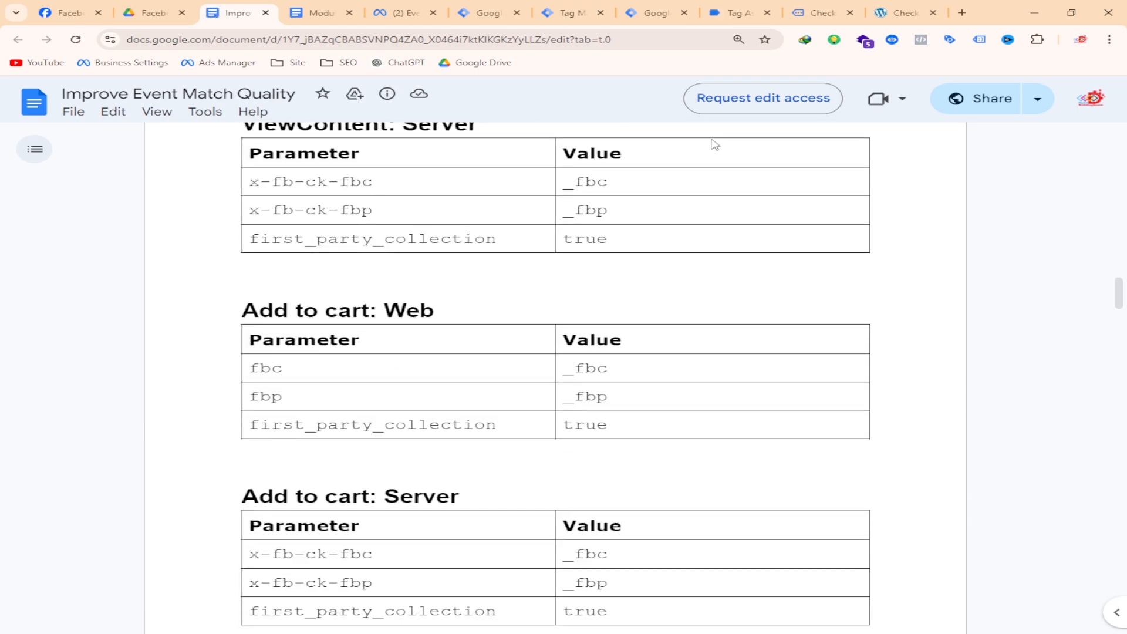
# - Switch to the Shopbd.com Web container, close the published version summary and open the workspace's tag list
pyautogui.click(565, 13)
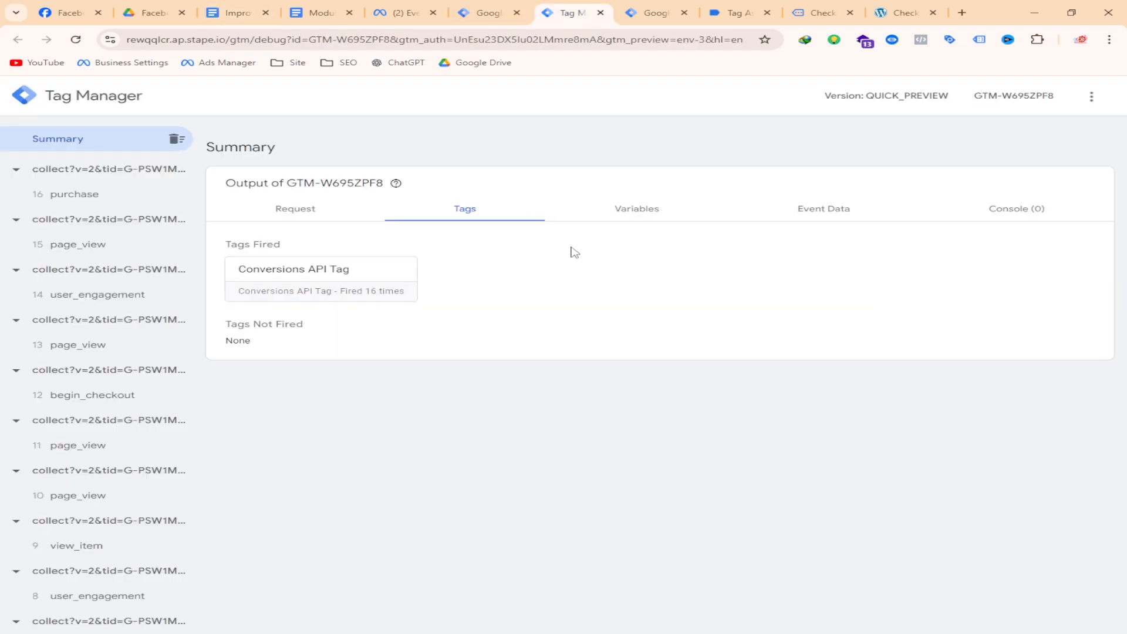
pyautogui.click(652, 13)
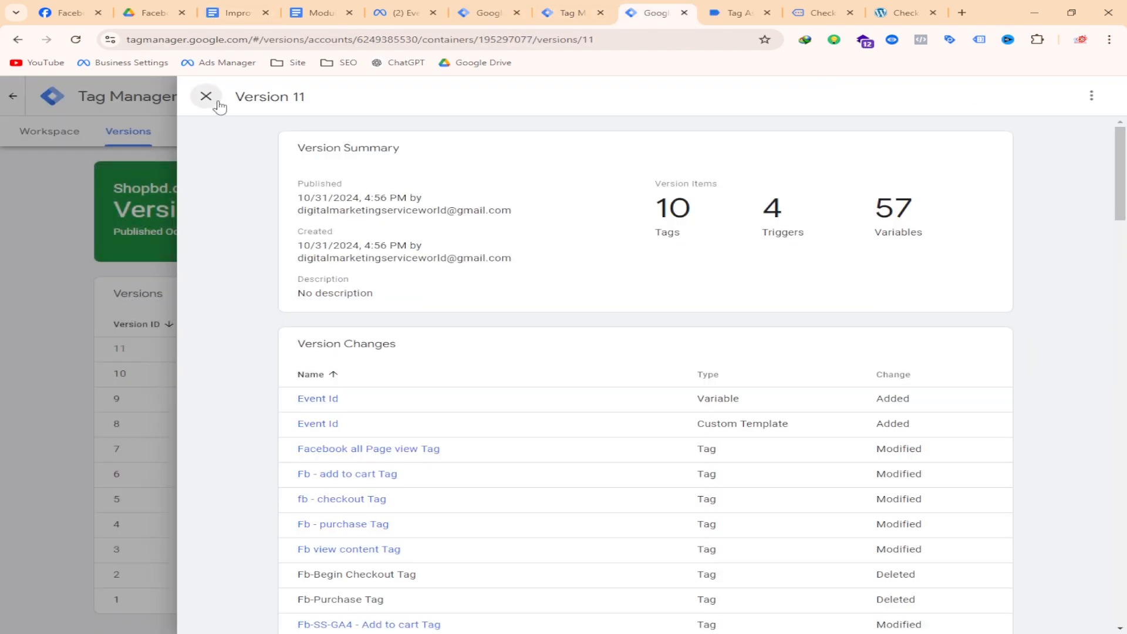
pyautogui.click(203, 96)
pyautogui.click(85, 133)
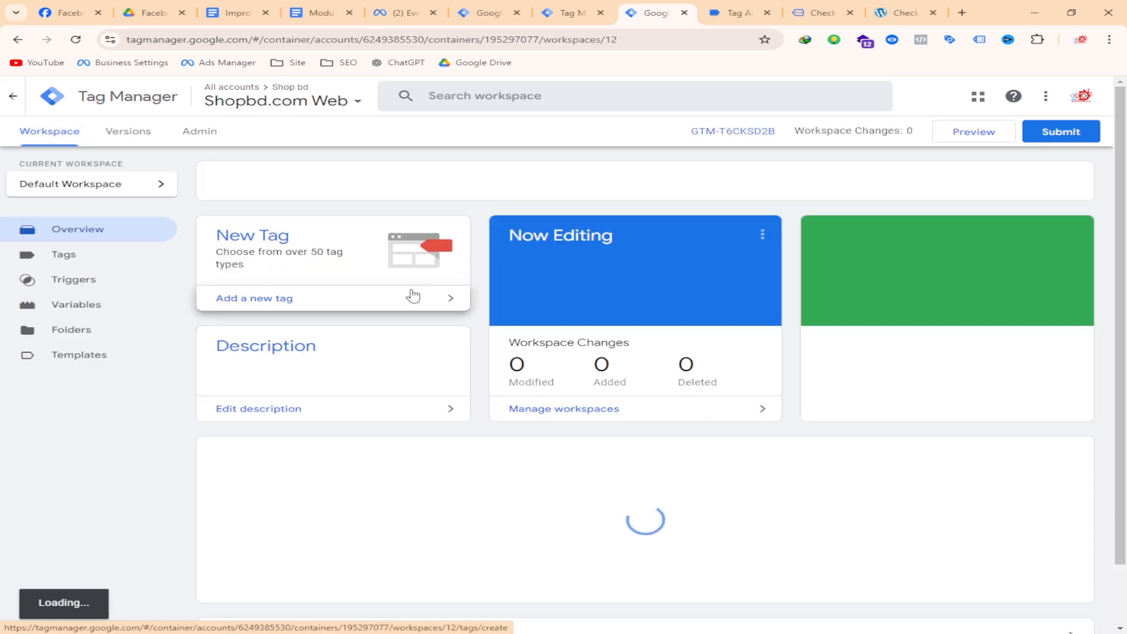
pyautogui.click(82, 261)
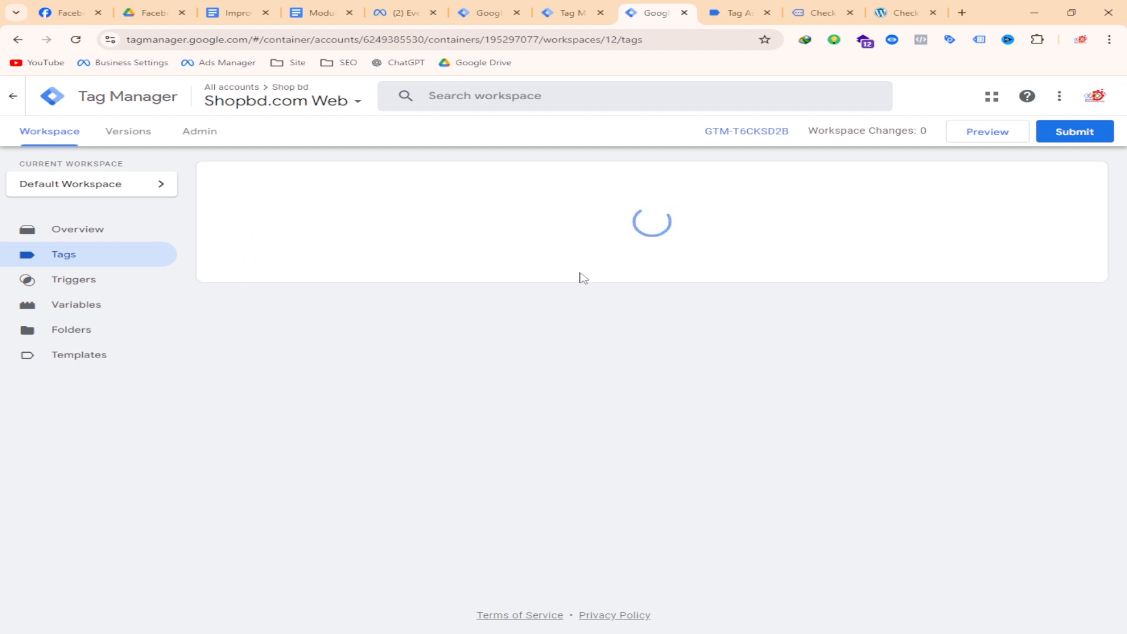